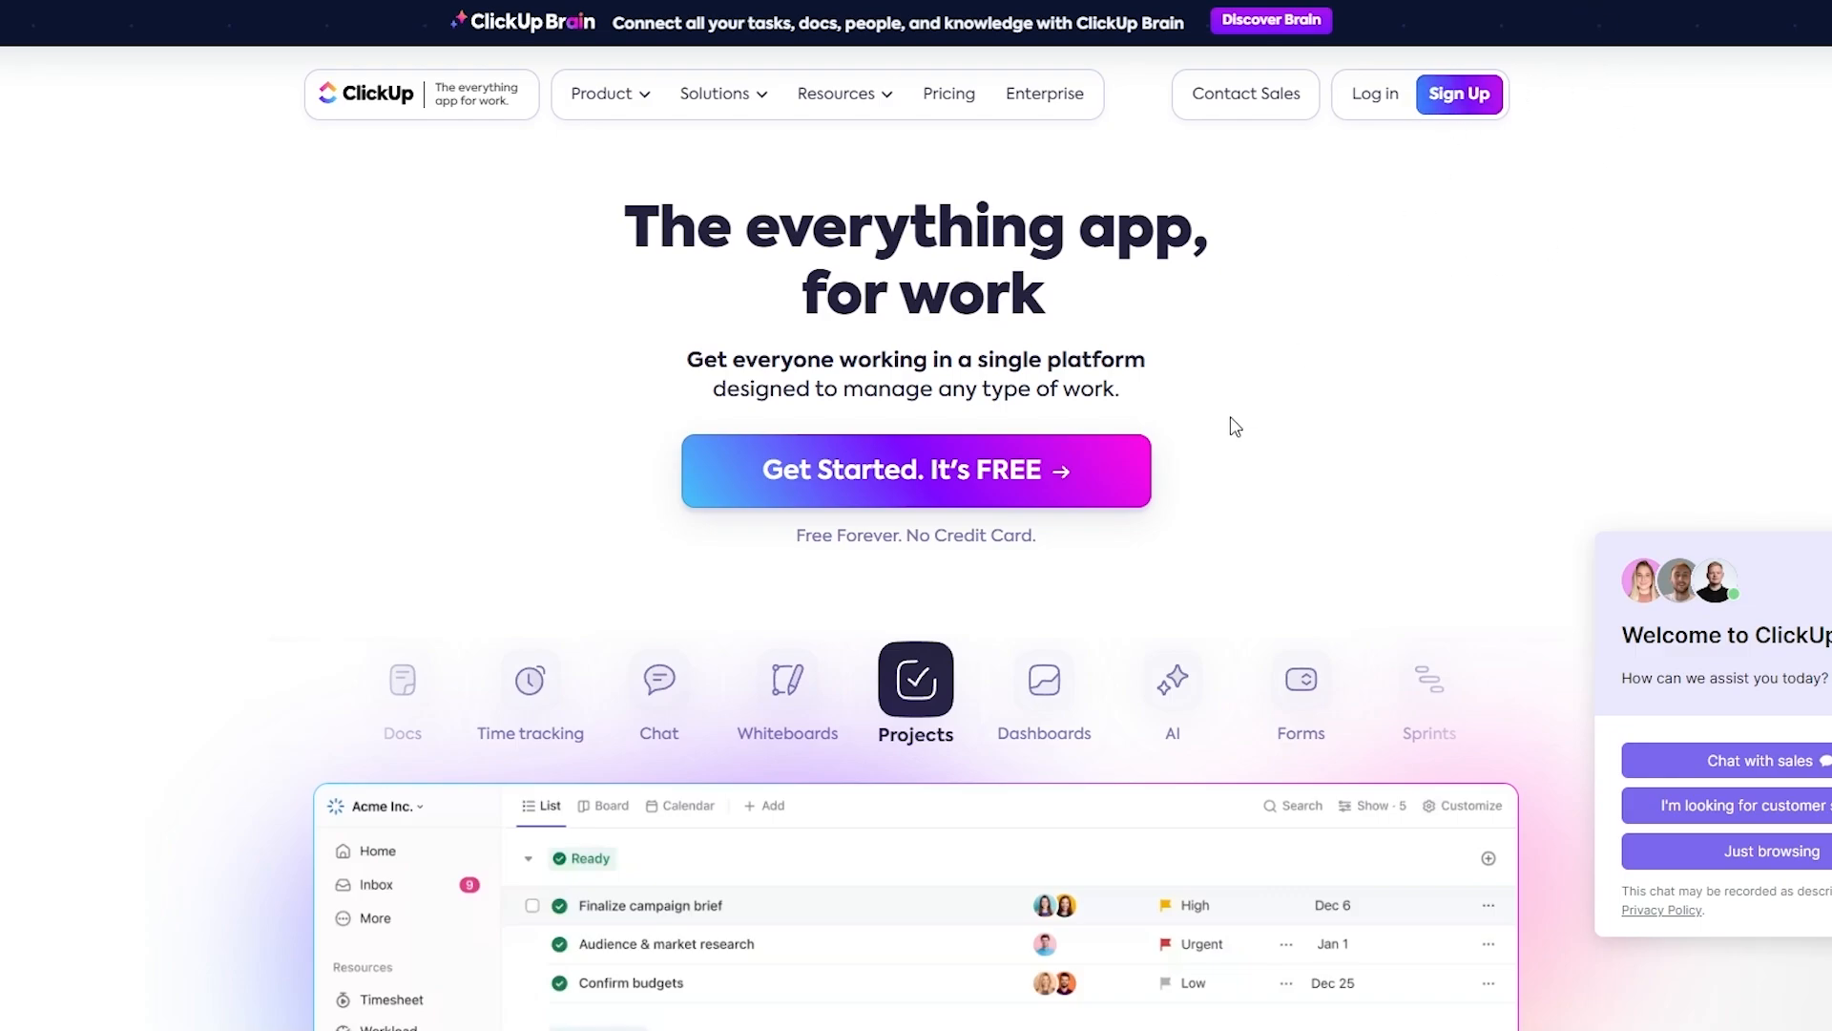
# Sign up for a free account with the full name, work email and password, and enter the verification code from the temporary mailbox
pyautogui.click(1452, 93)
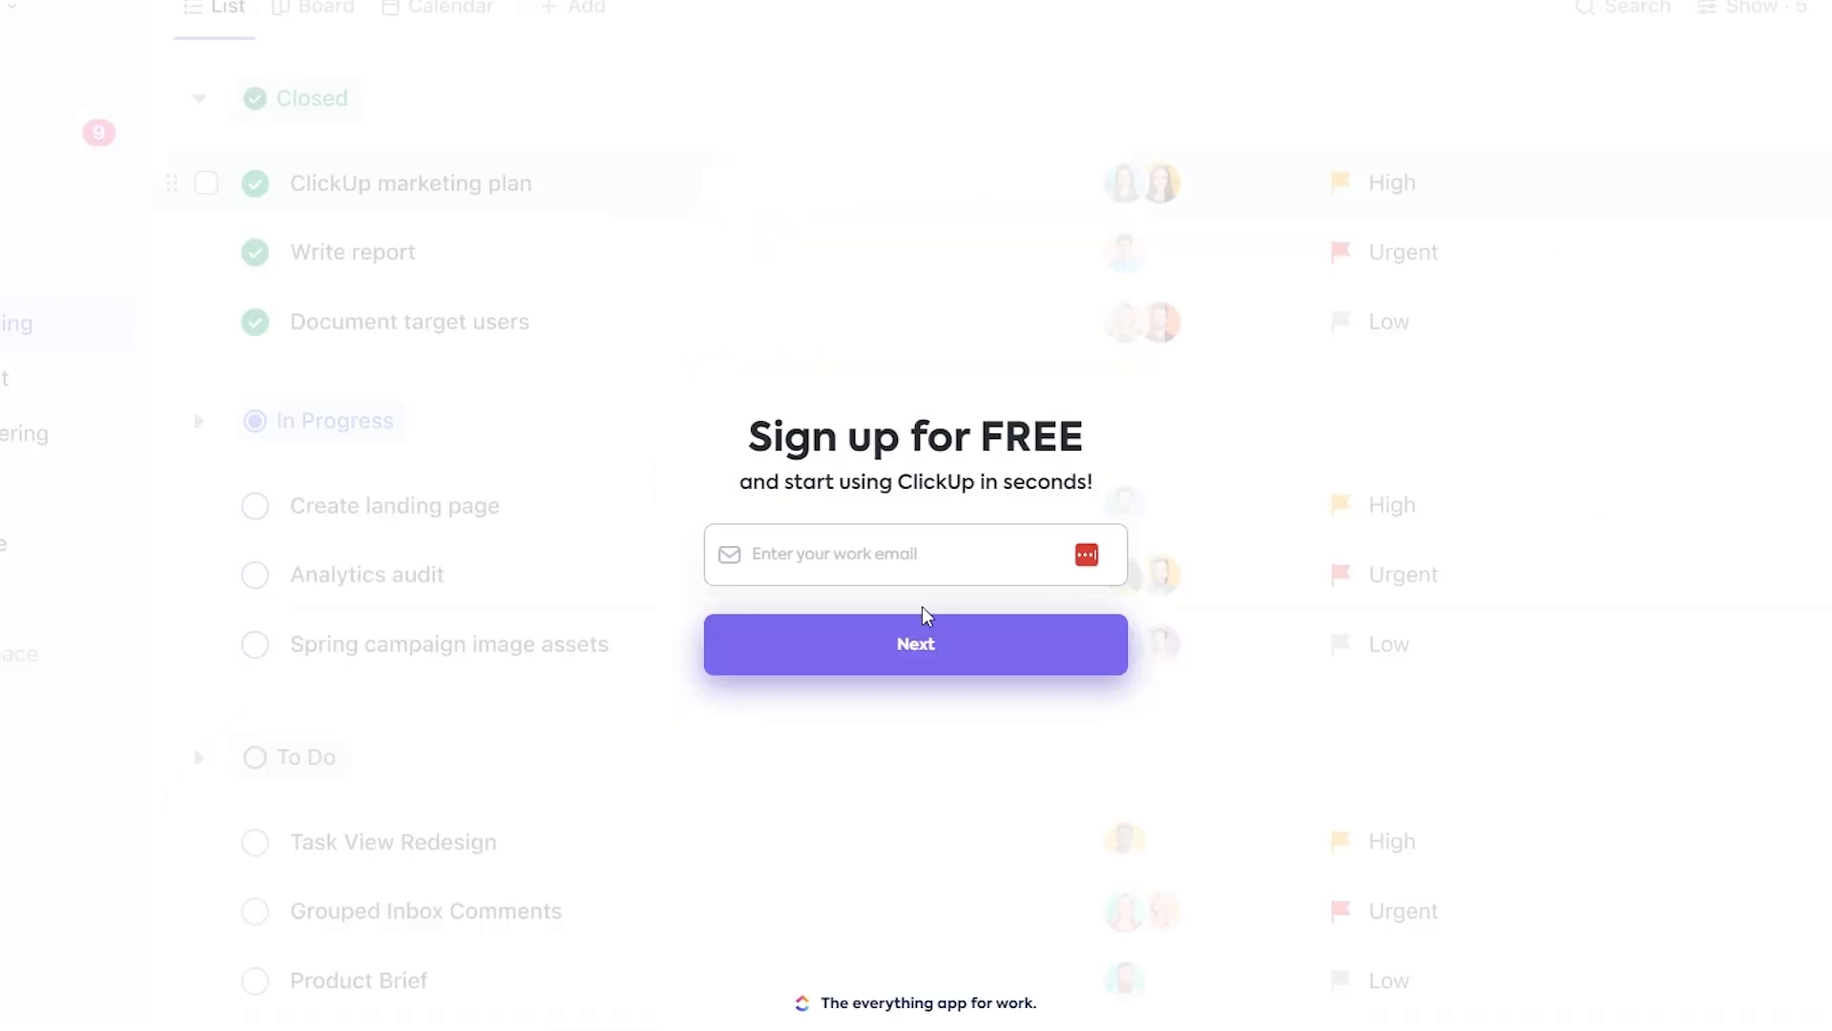
pyautogui.click(907, 550)
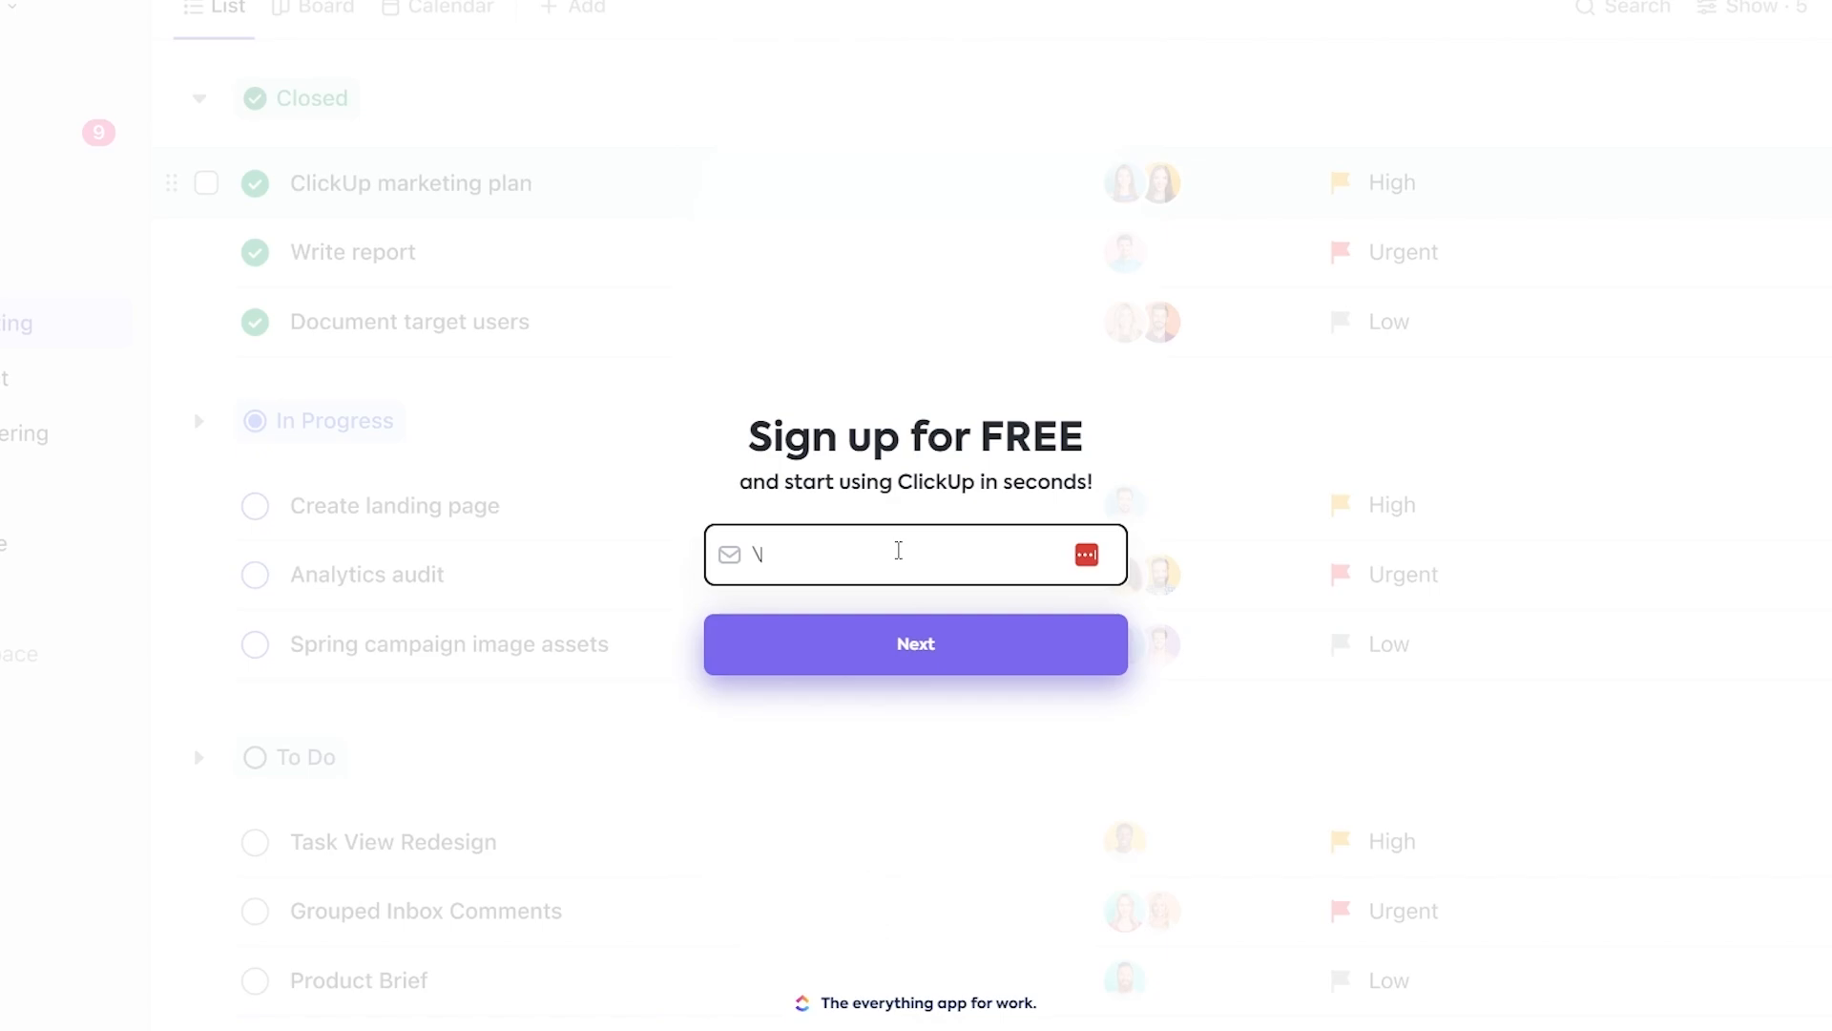
pyautogui.hotkey('ctrl', 'v')
pyautogui.click(978, 654)
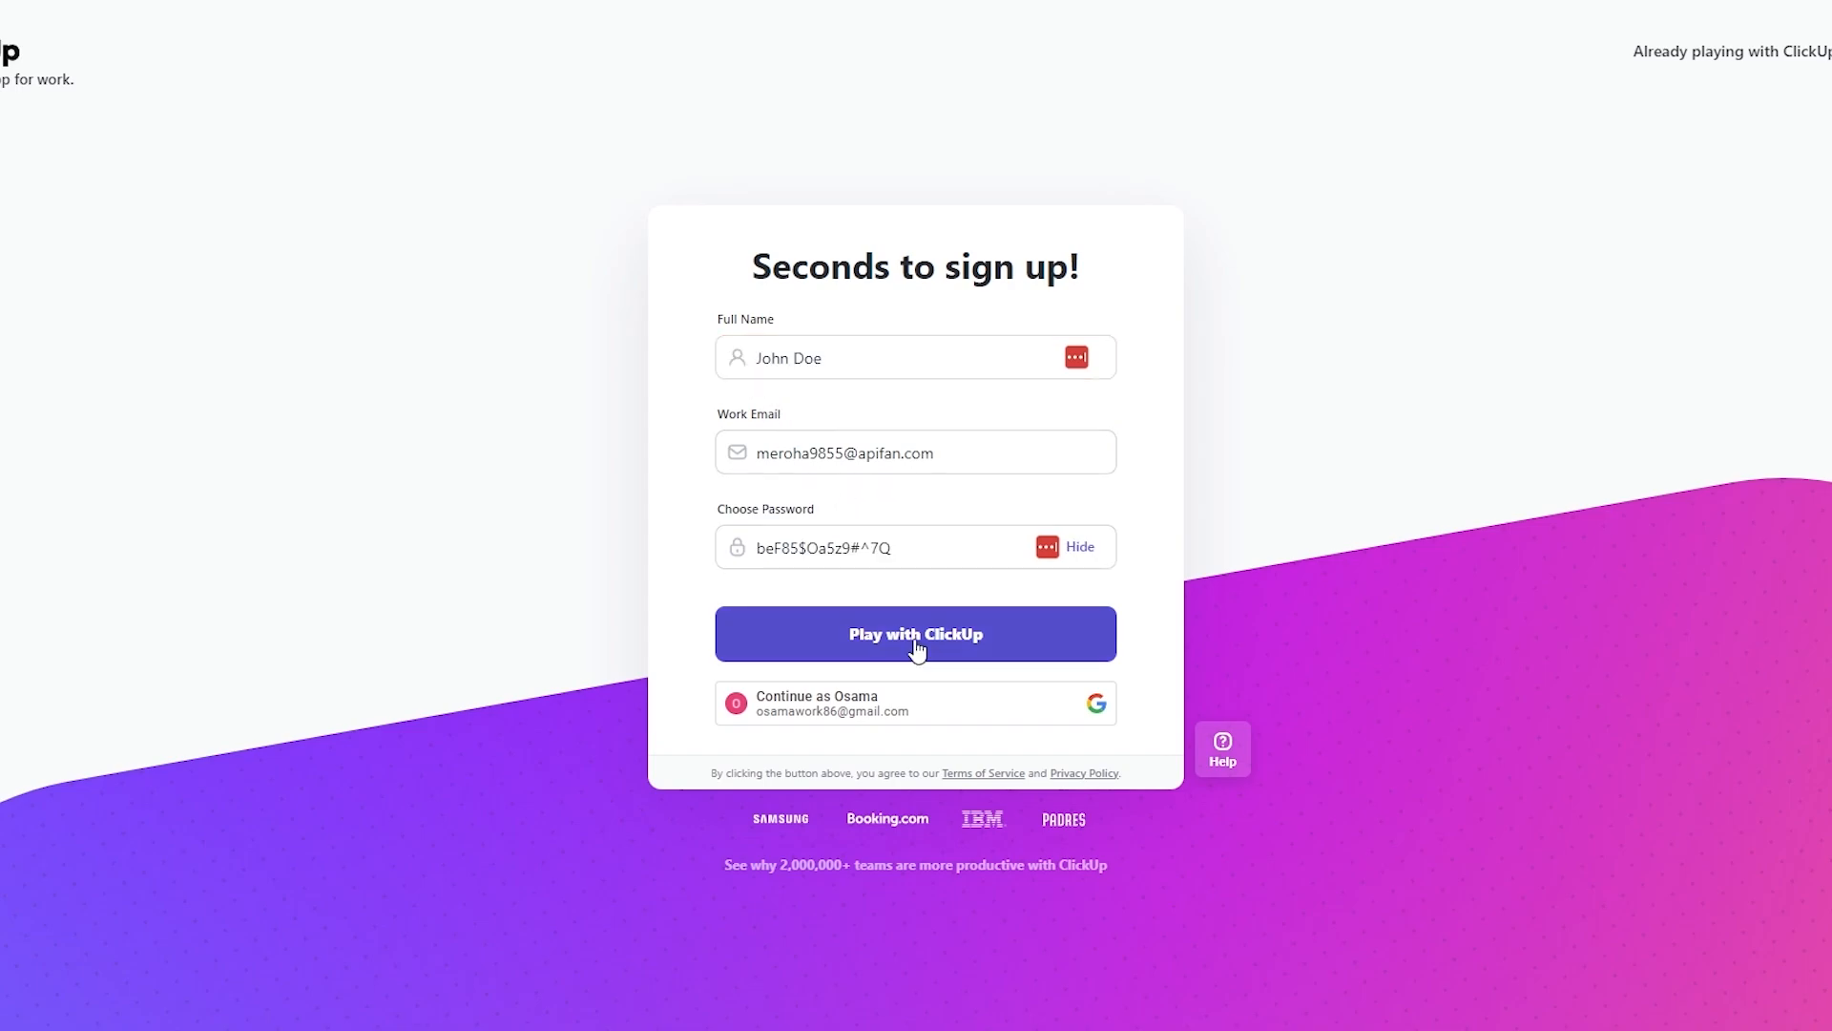
pyautogui.click(917, 650)
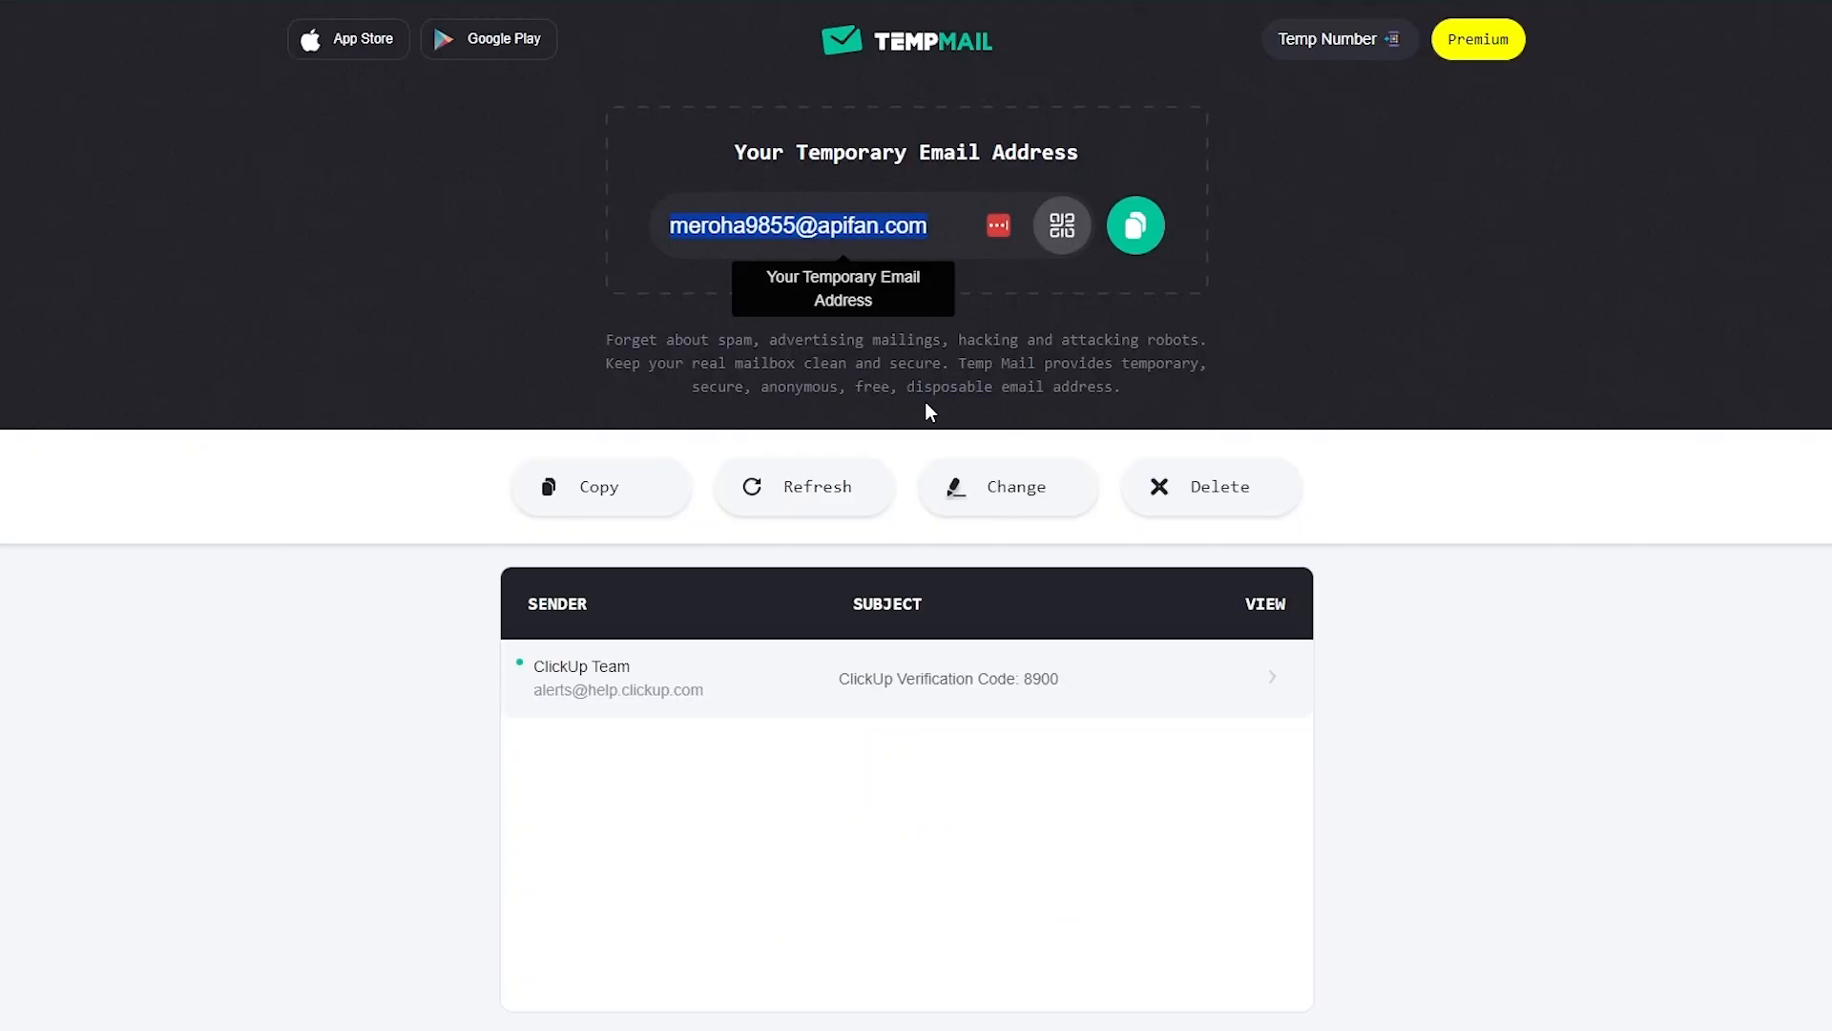
pyautogui.scroll(-1, 777, 722)
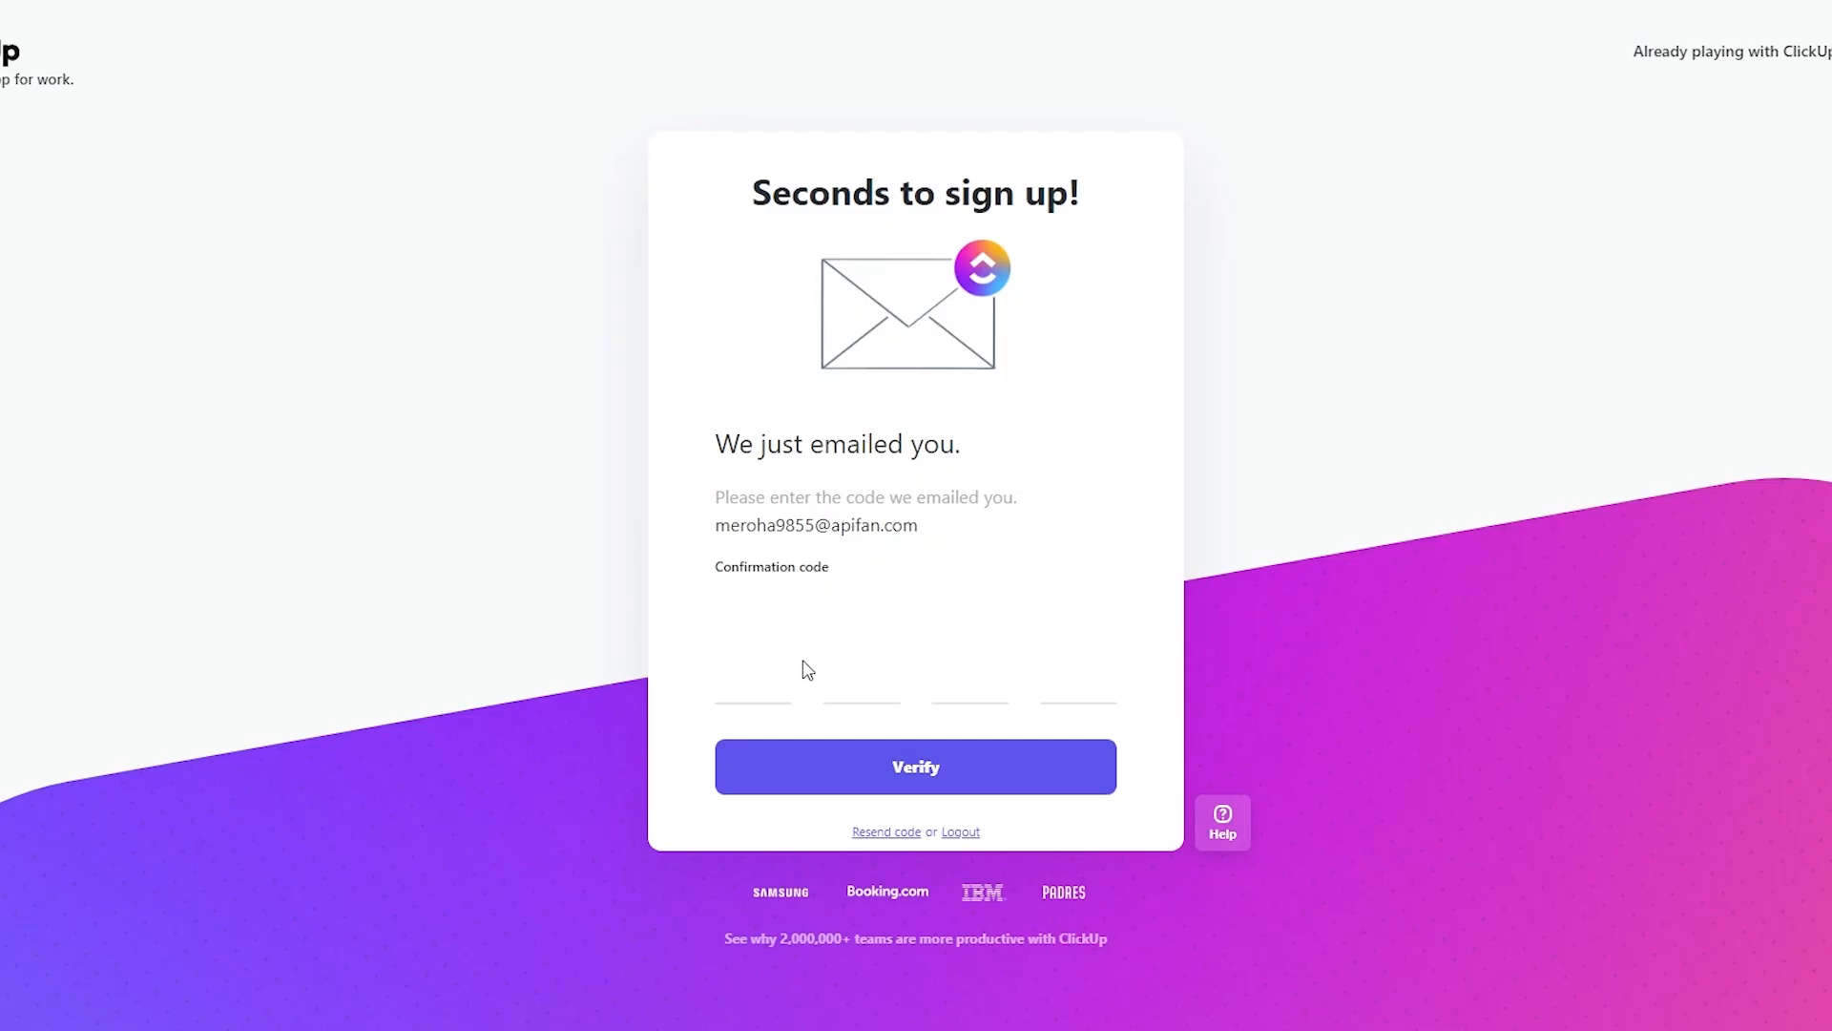
pyautogui.click(806, 669)
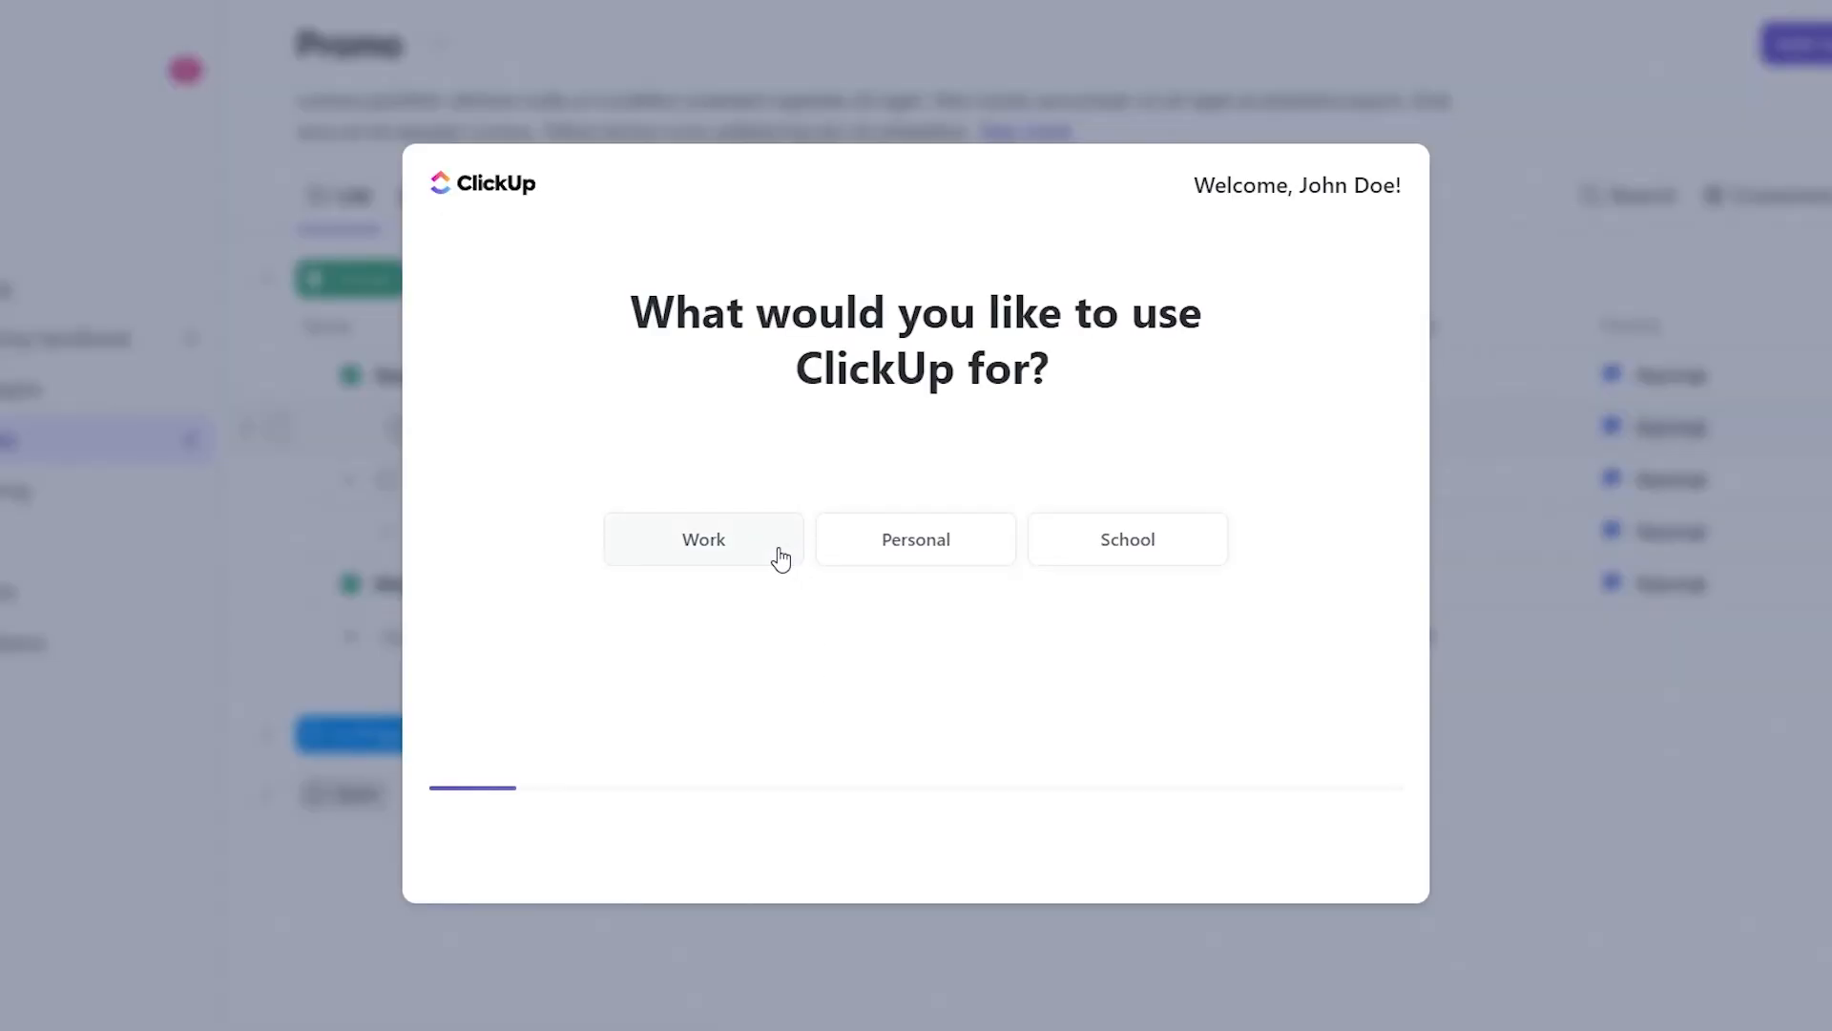
# Answer the onboarding questions with Work, company size 1-10, Just me, the Creative & Design solution and YouTube as the referral source
pyautogui.moveTo(633, 313); pyautogui.dragTo(1189, 338)
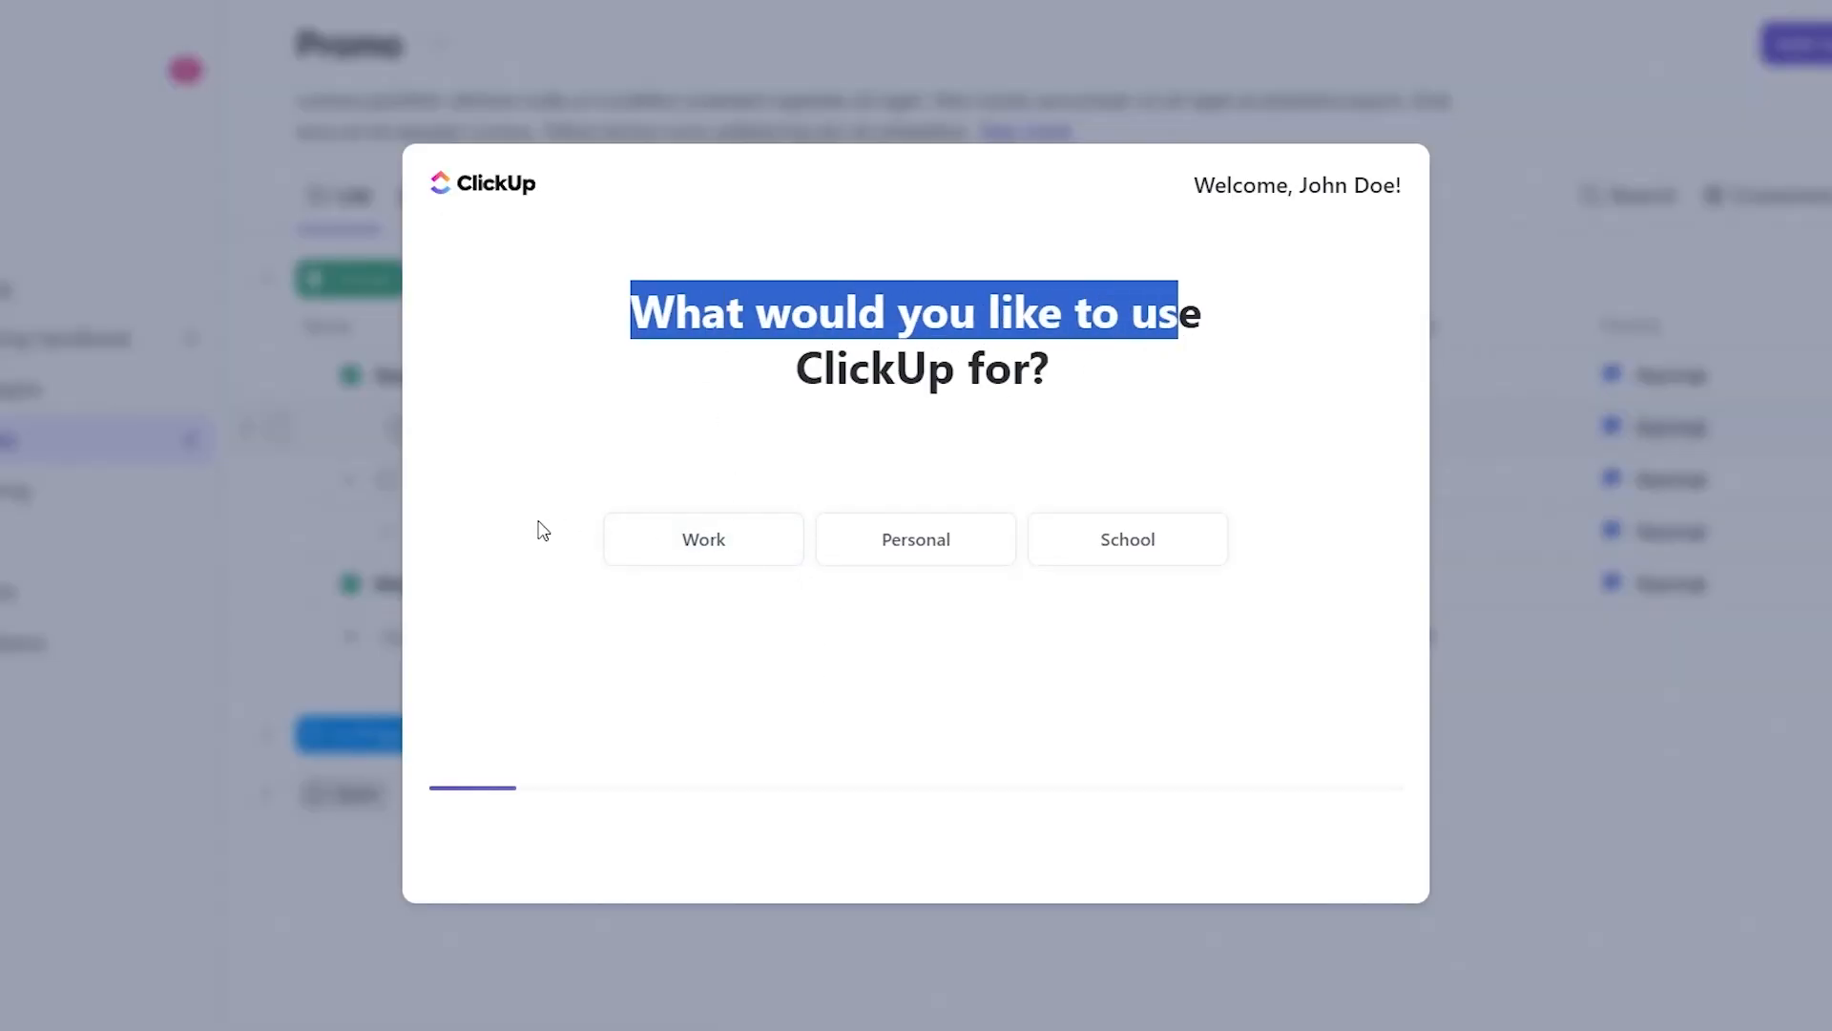
pyautogui.click(704, 550)
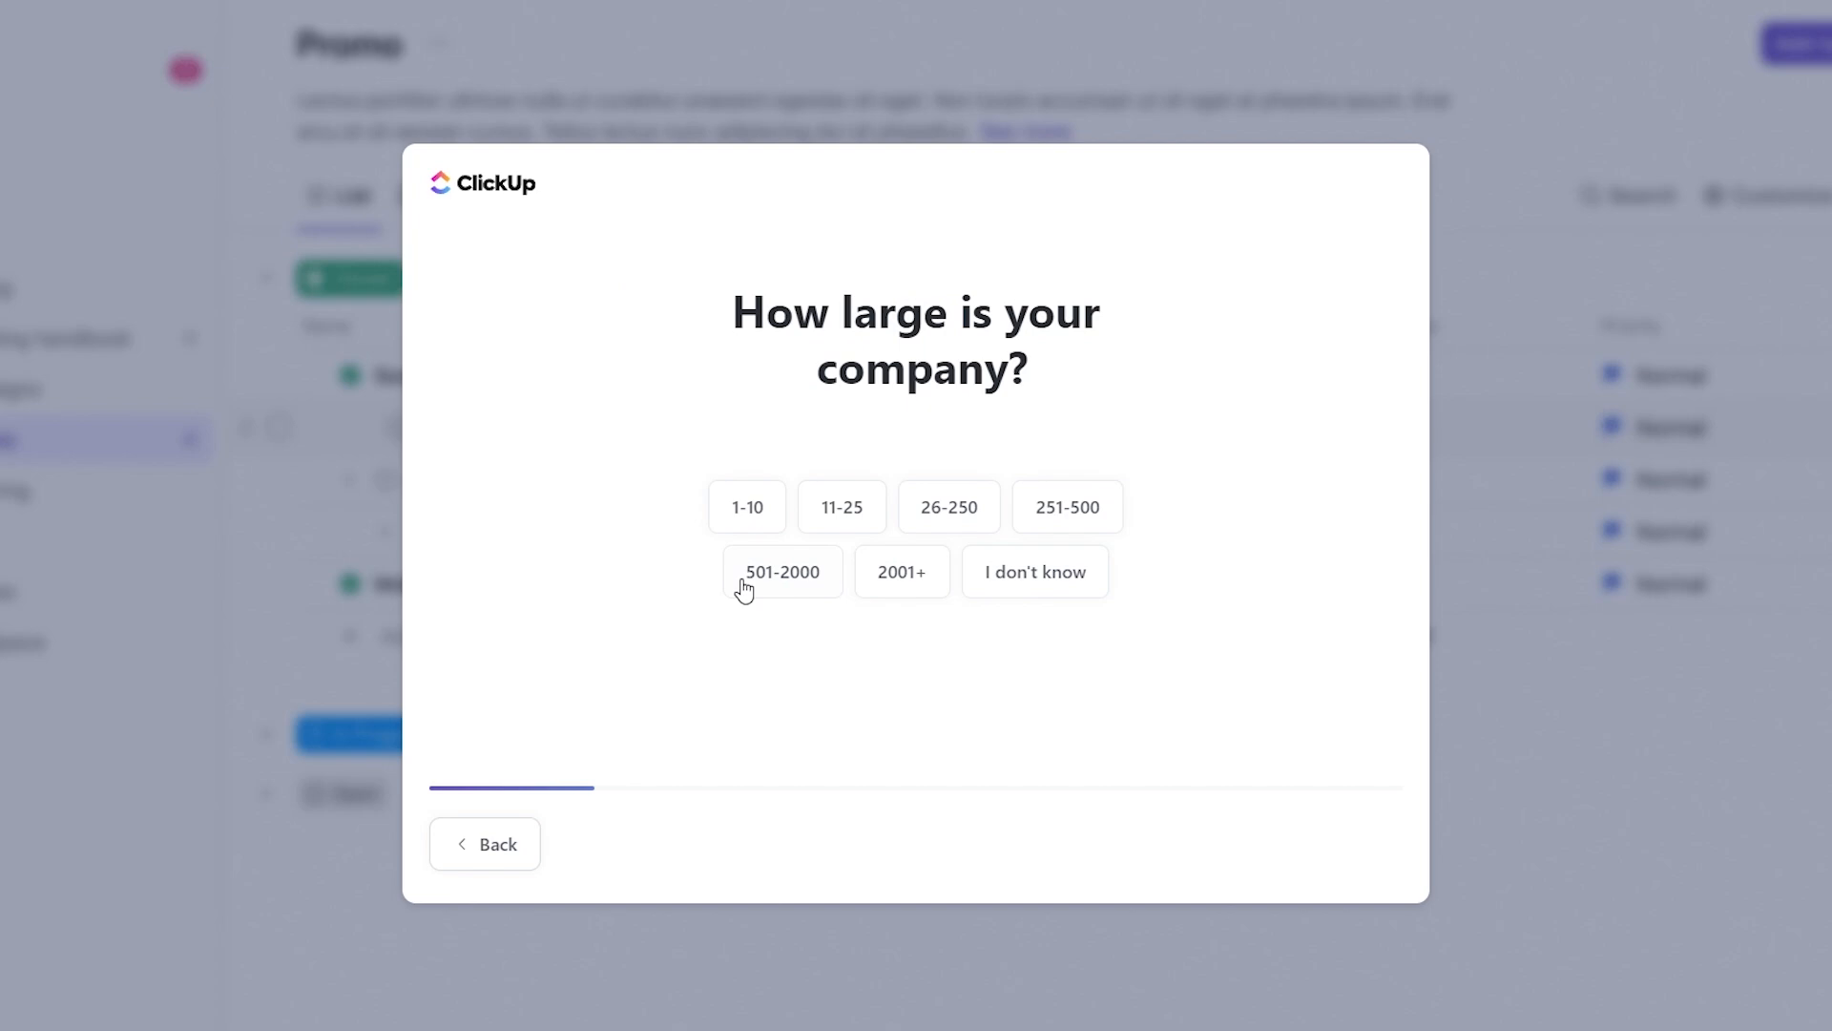
pyautogui.click(751, 515)
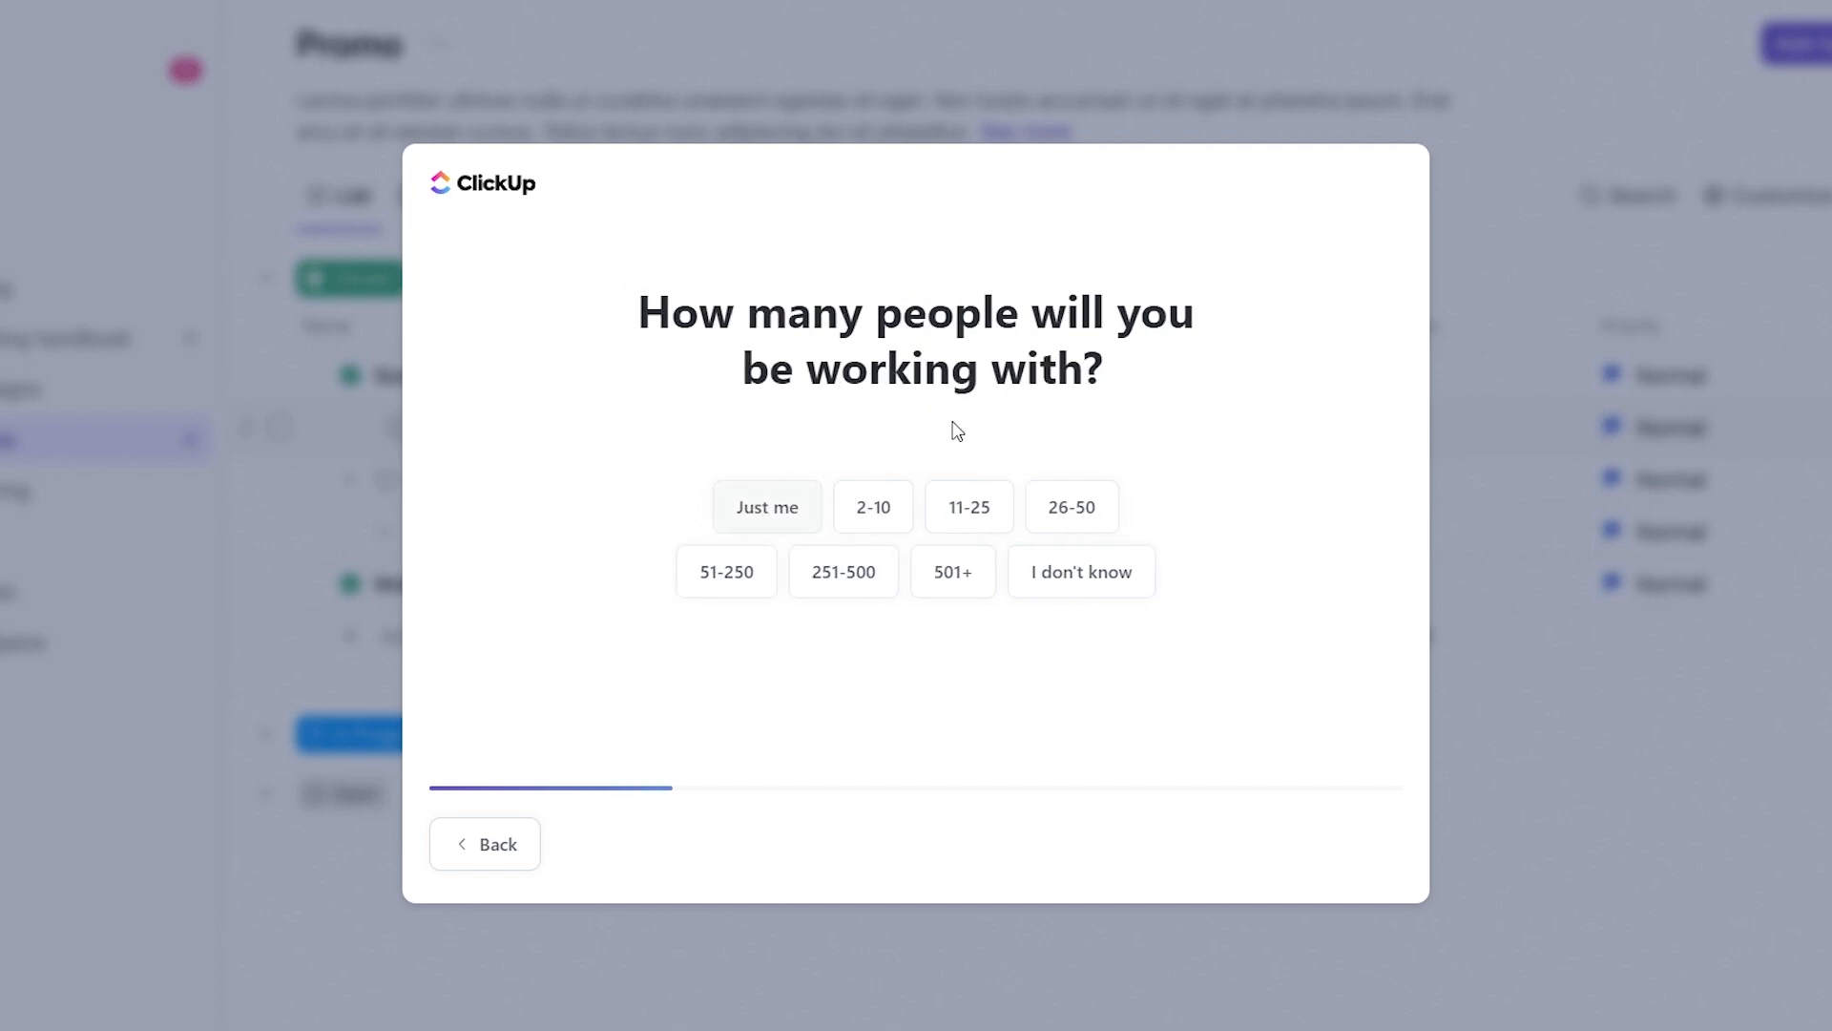
pyautogui.click(793, 519)
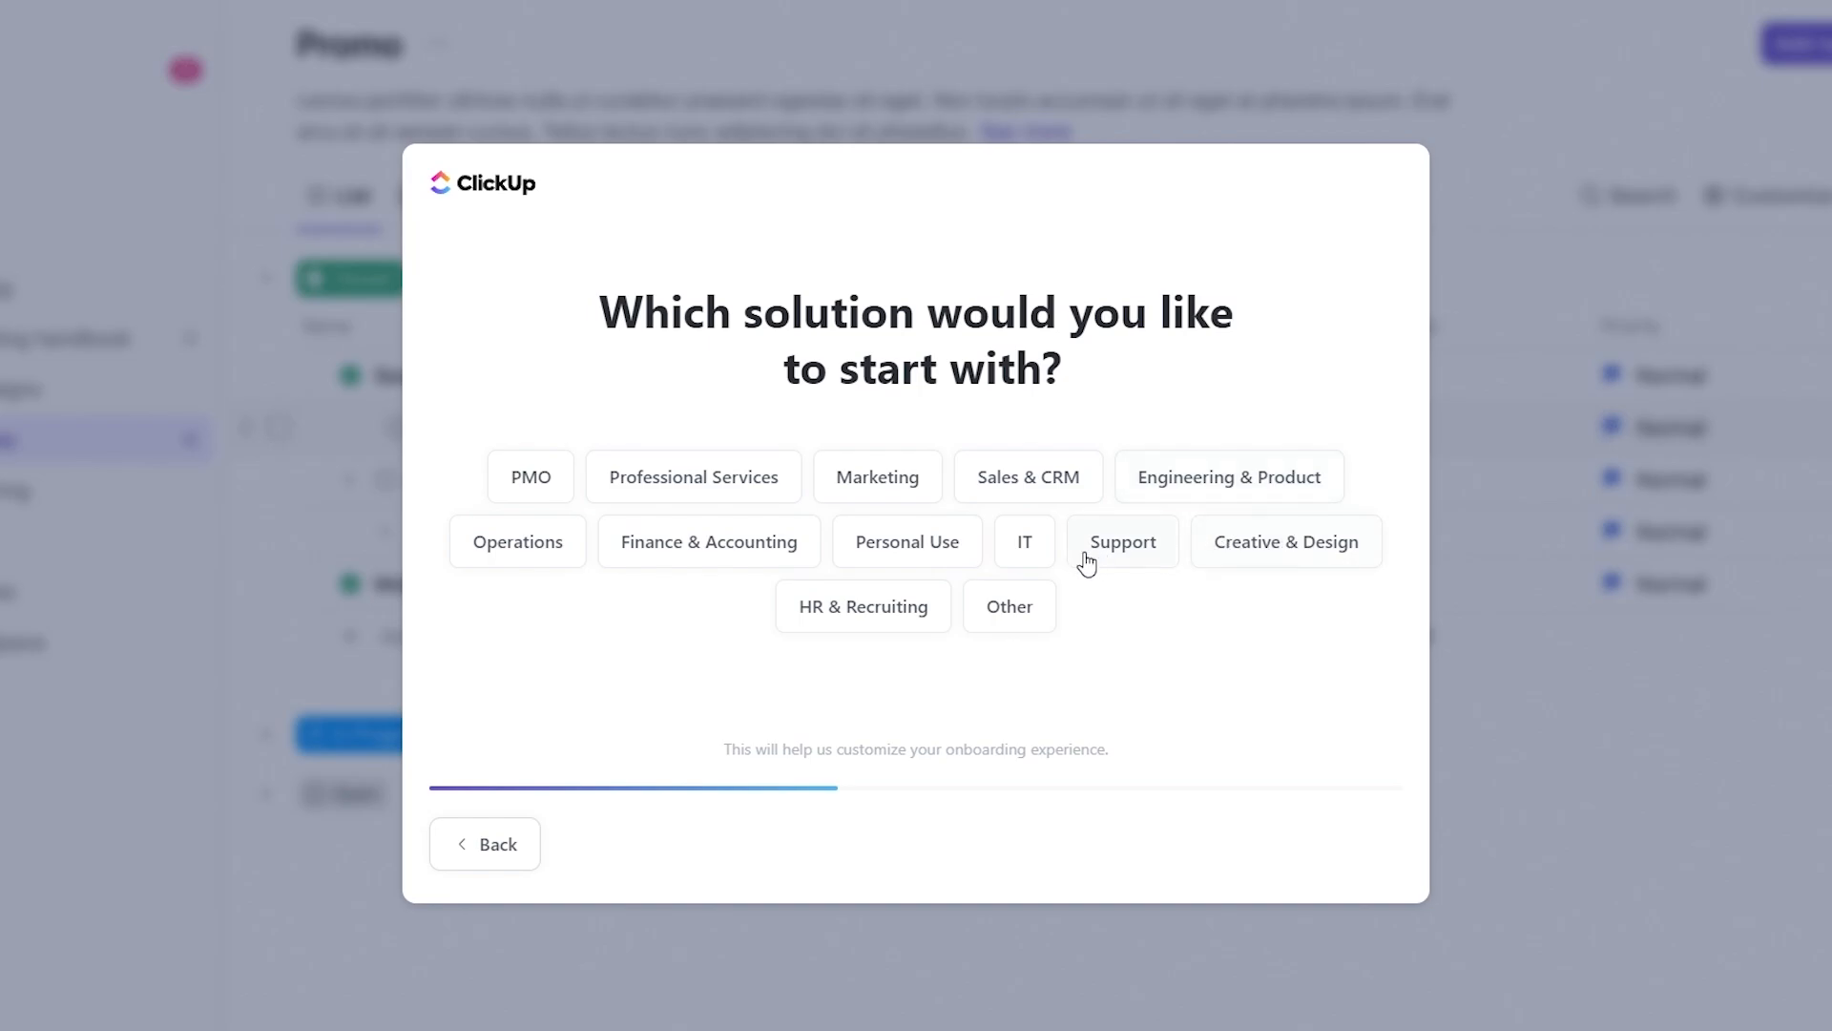
pyautogui.click(1333, 546)
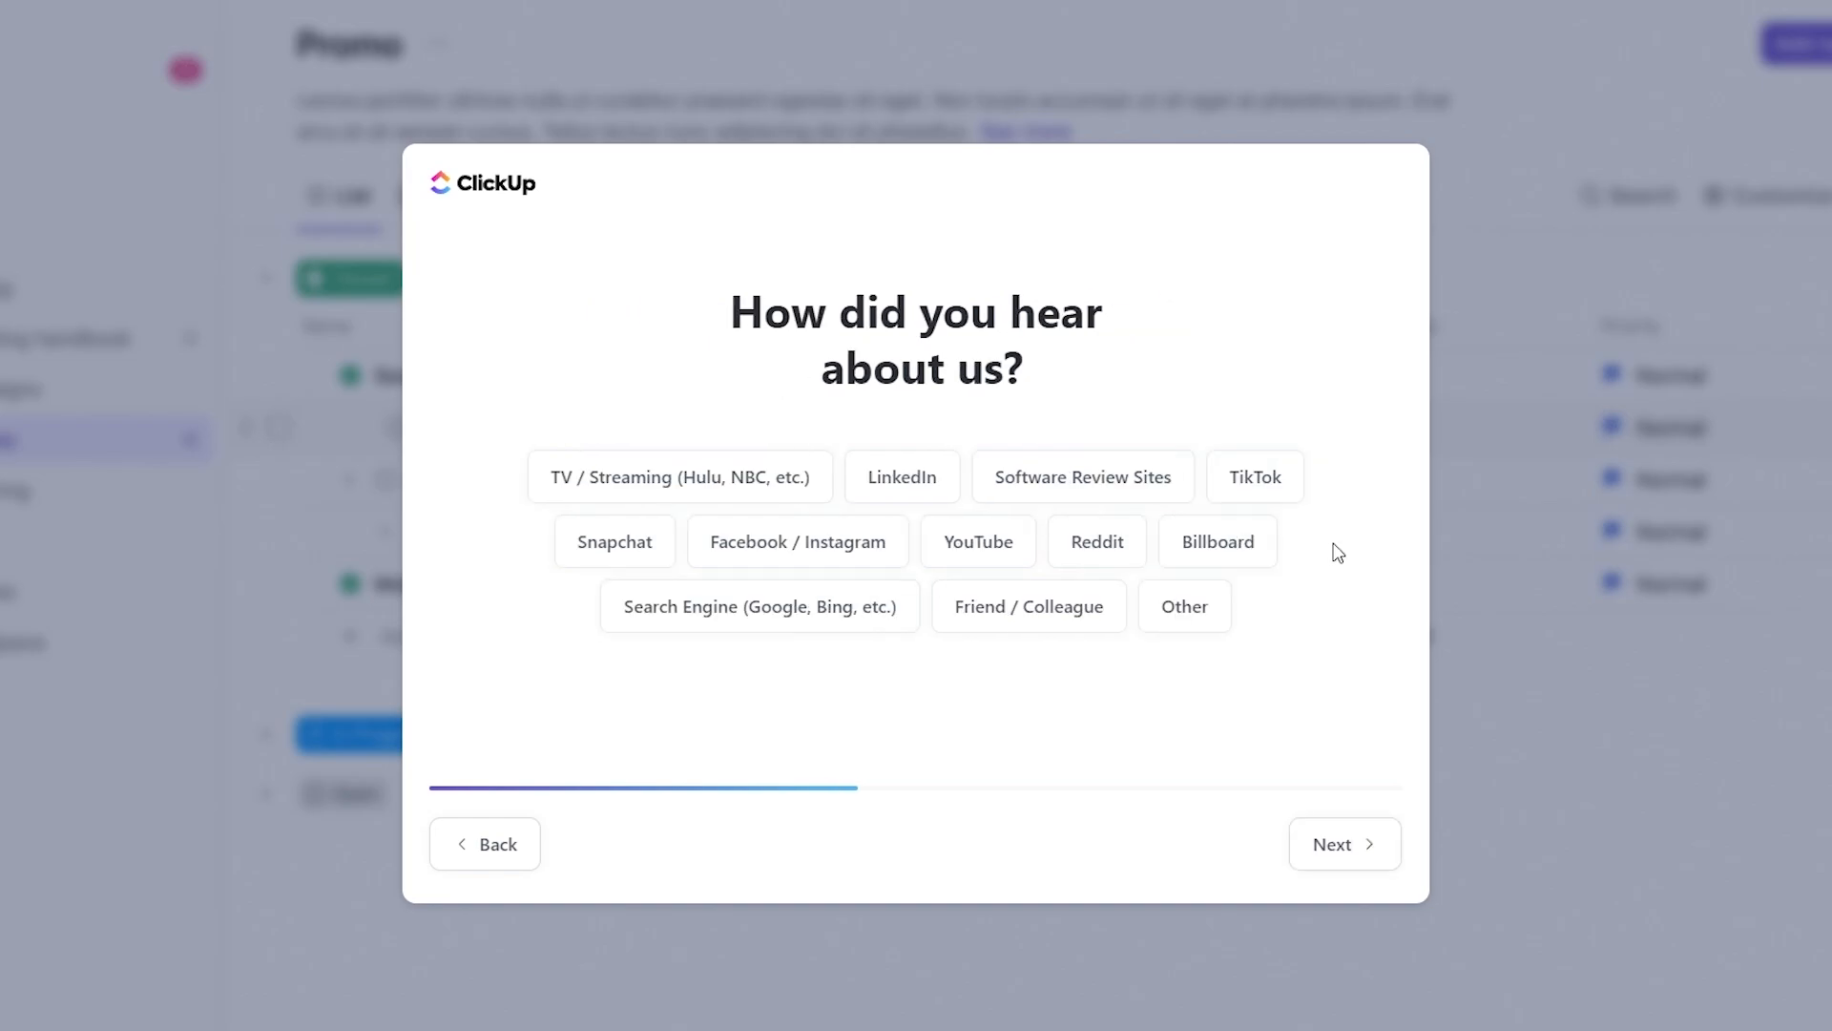
pyautogui.click(931, 542)
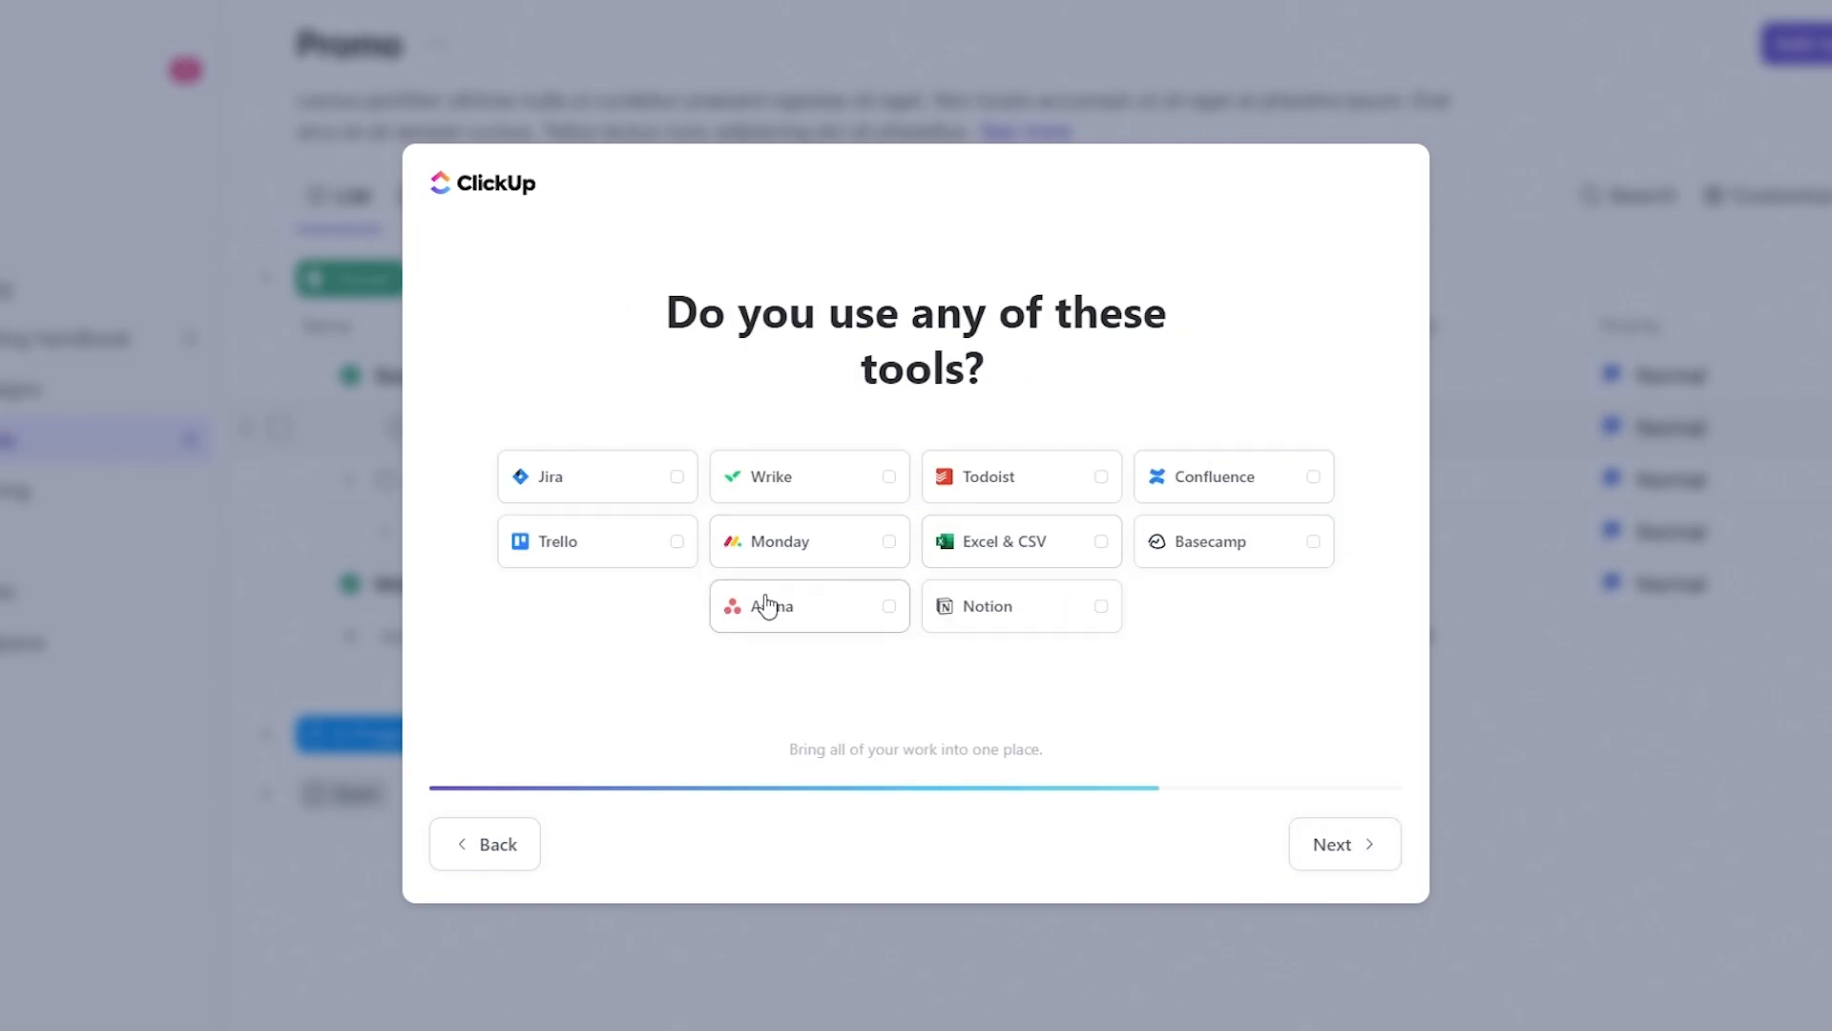
# Leave every existing tool unselected in the onboarding question and continue
pyautogui.click(879, 557)
pyautogui.click(877, 560)
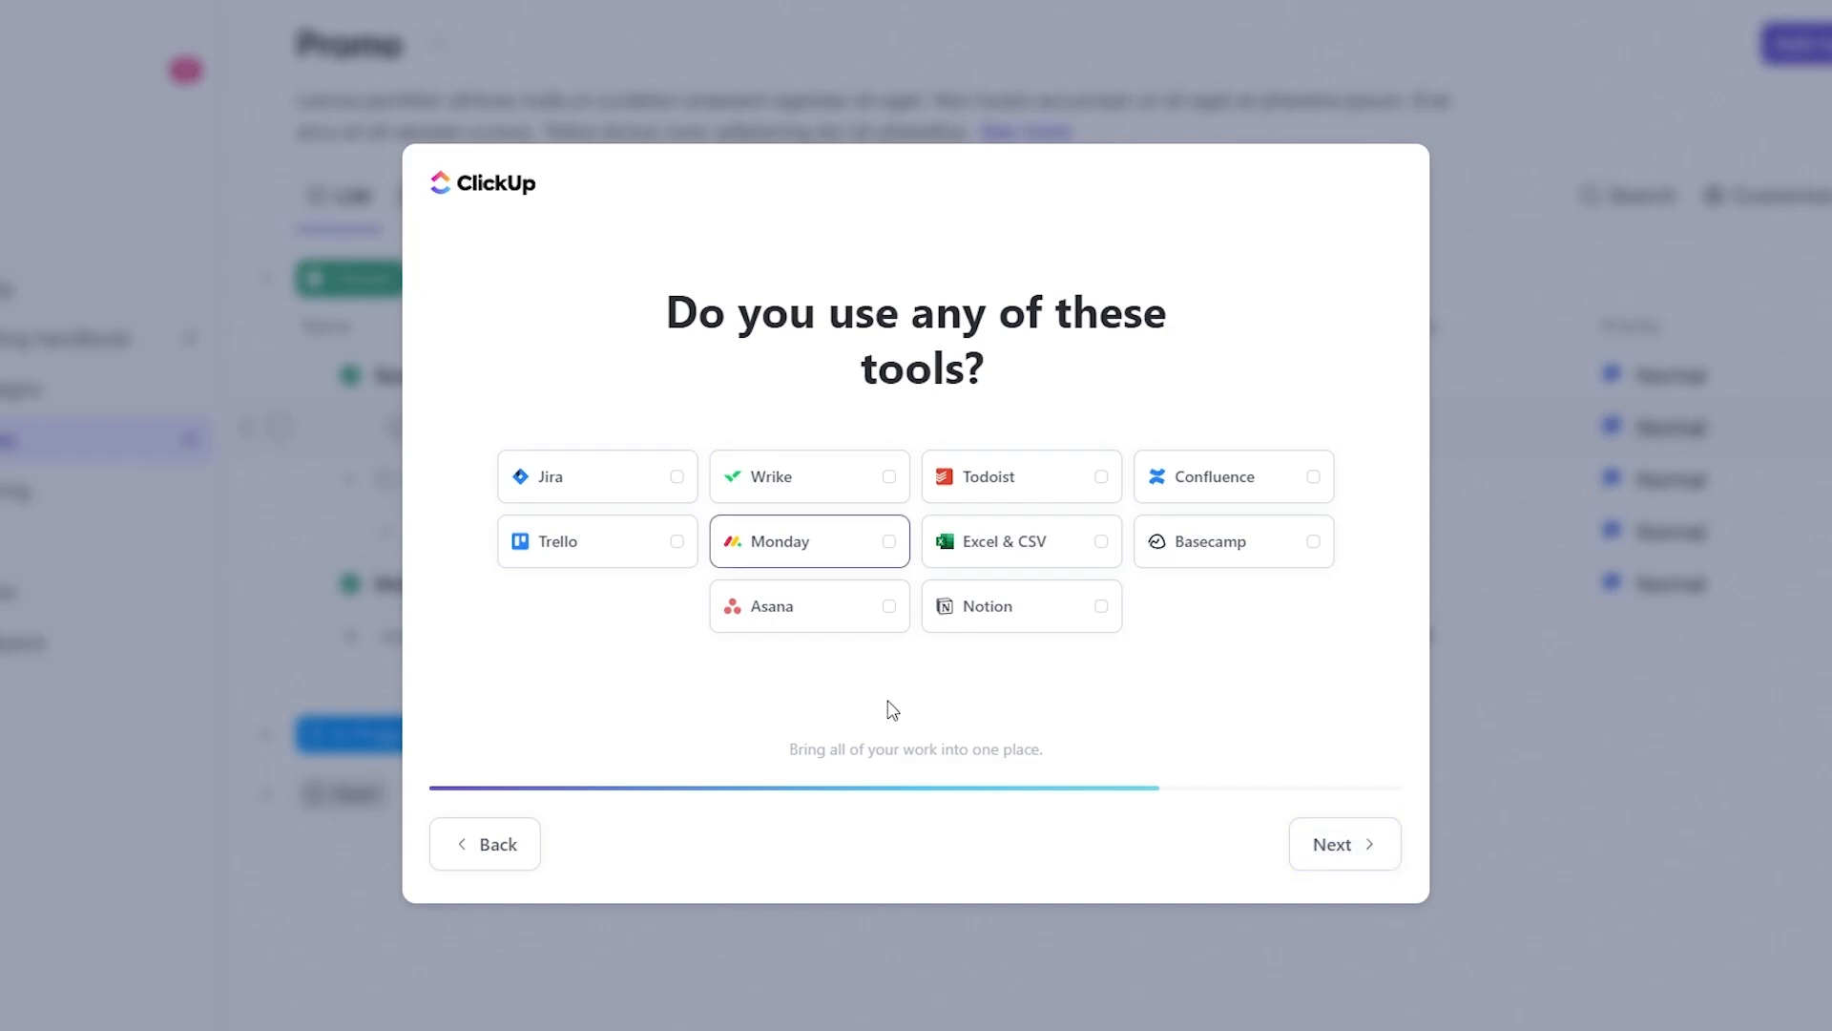
pyautogui.click(1337, 838)
# Mark Dashboards, Forms, Chat, Tasks & Projects, Gantt charts, Time tracking and Automations as features of interest, and finish setup with the workspace name Apifan
pyautogui.click(627, 482)
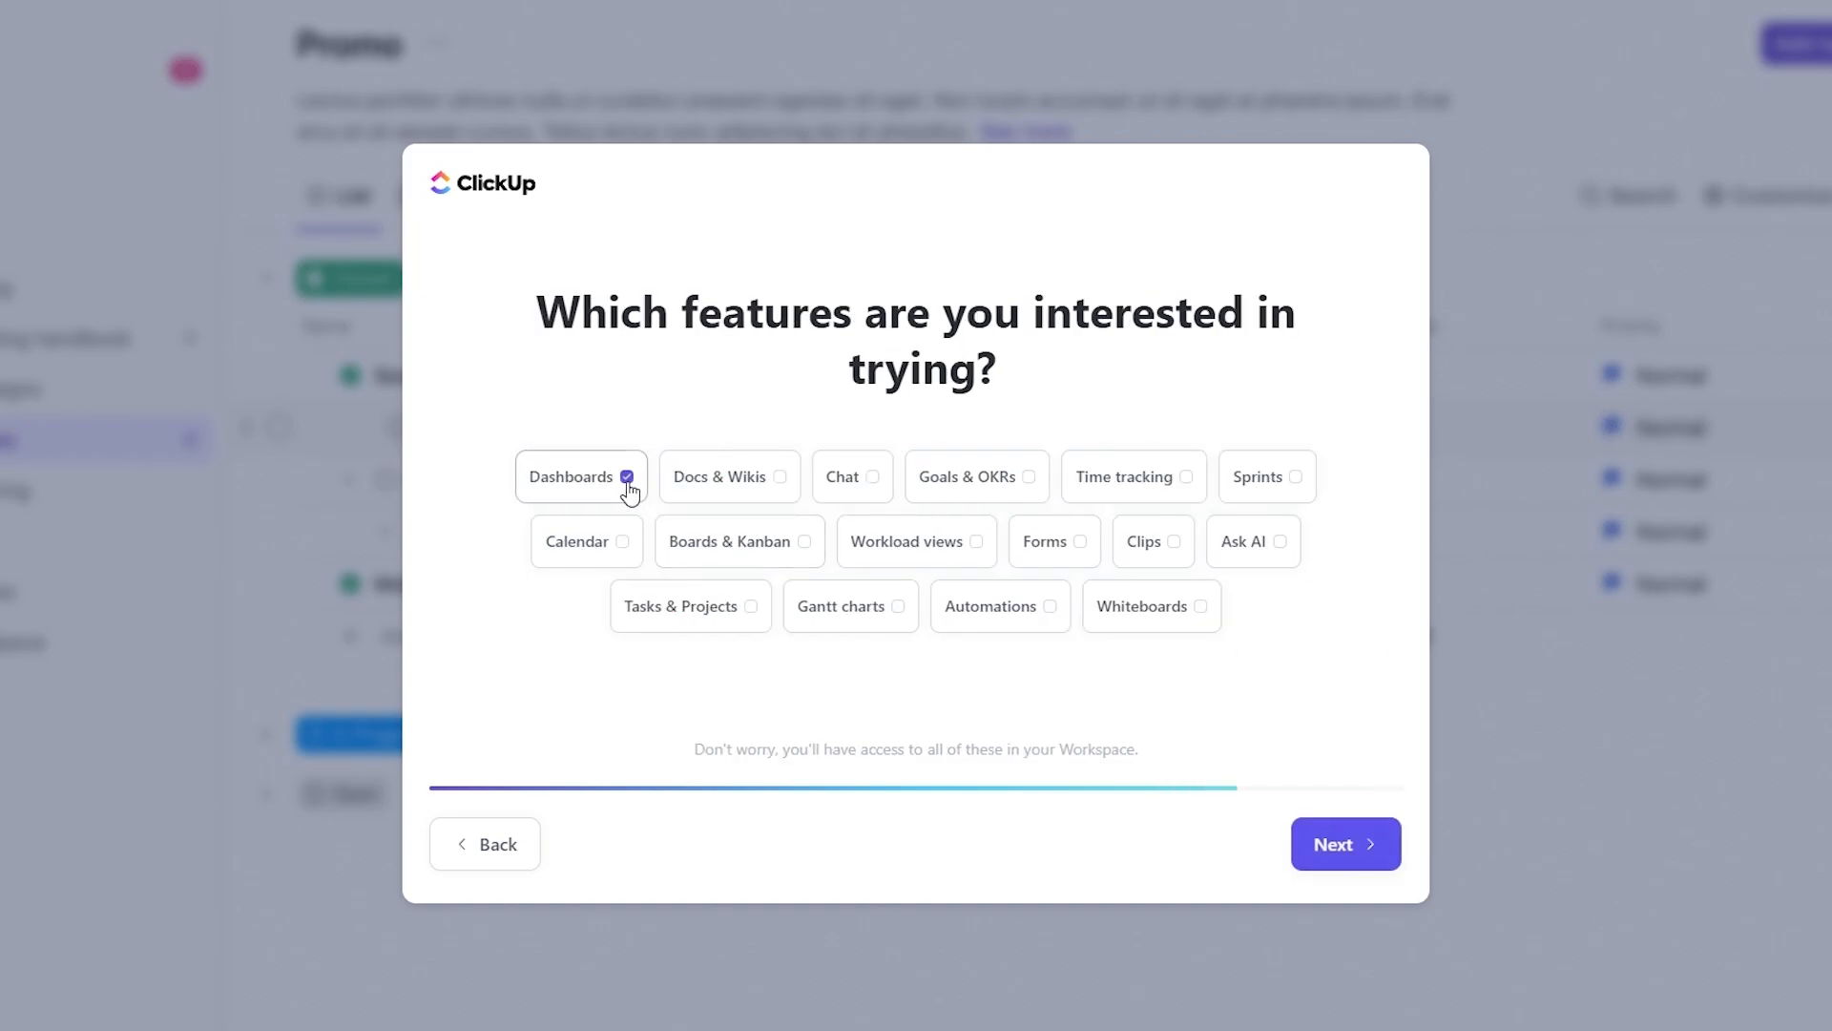
pyautogui.click(1076, 552)
pyautogui.click(867, 485)
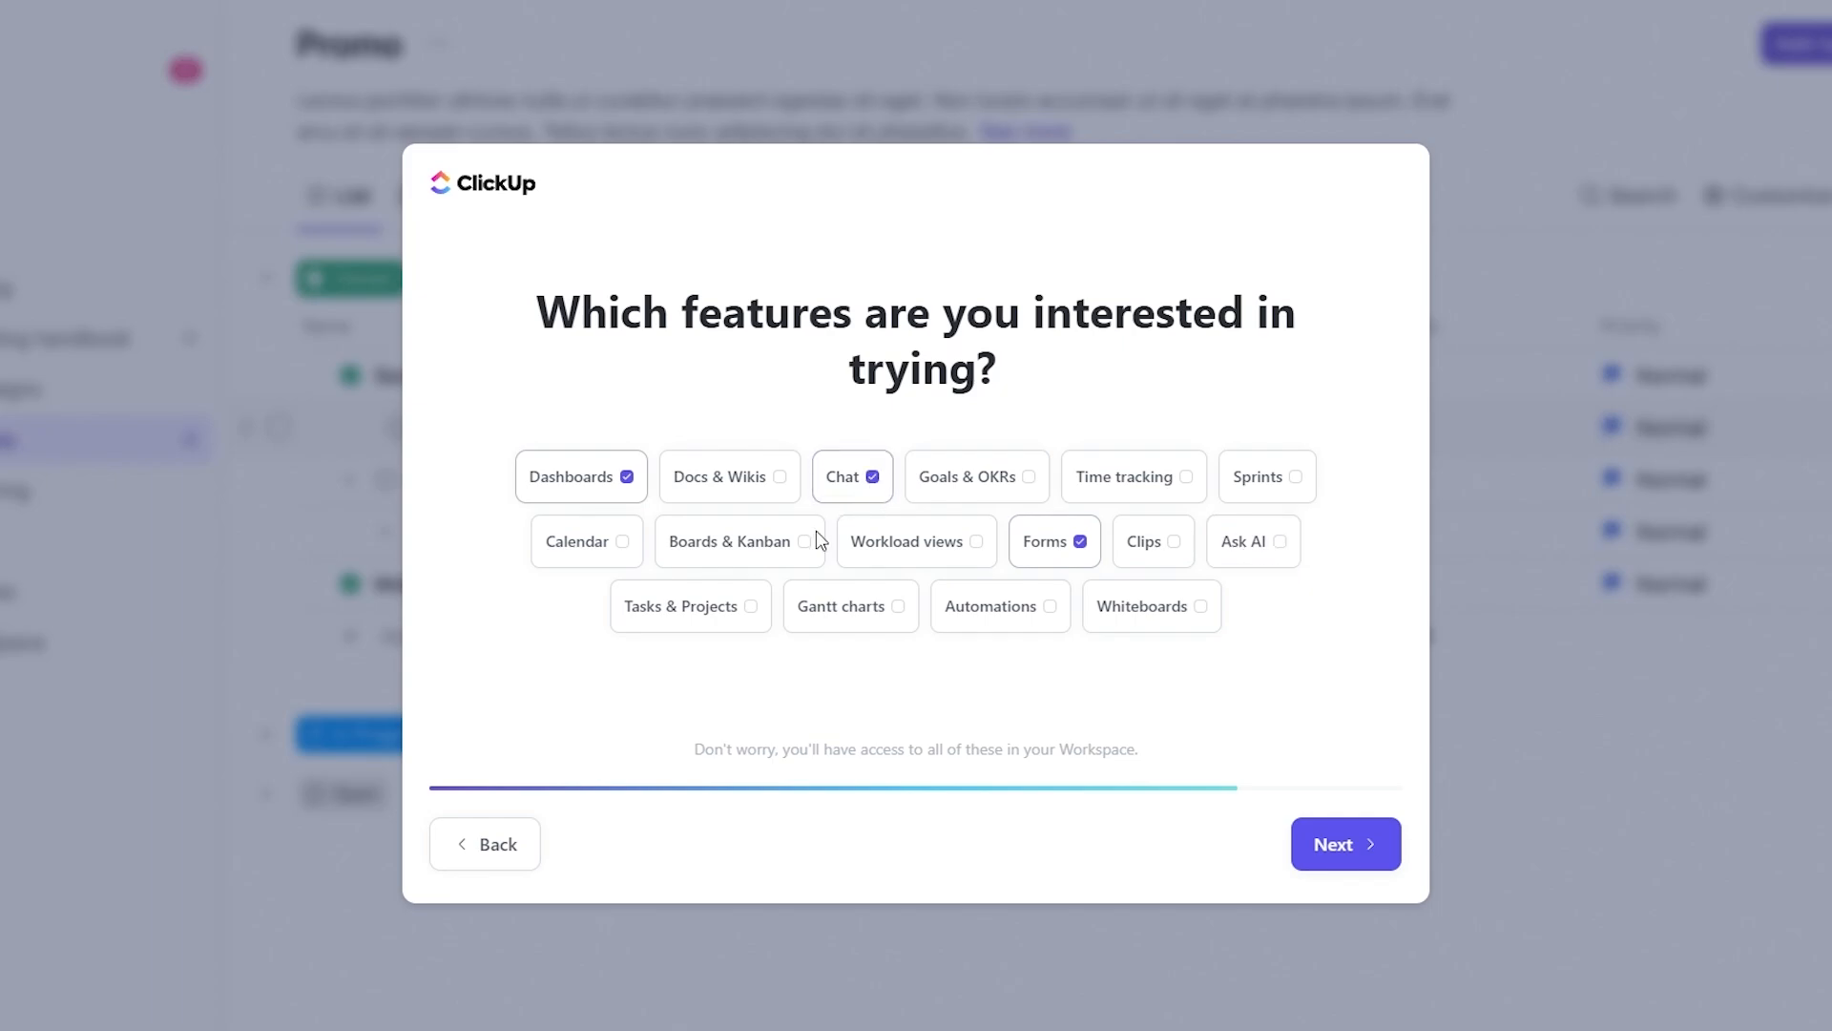
pyautogui.click(703, 605)
pyautogui.click(896, 612)
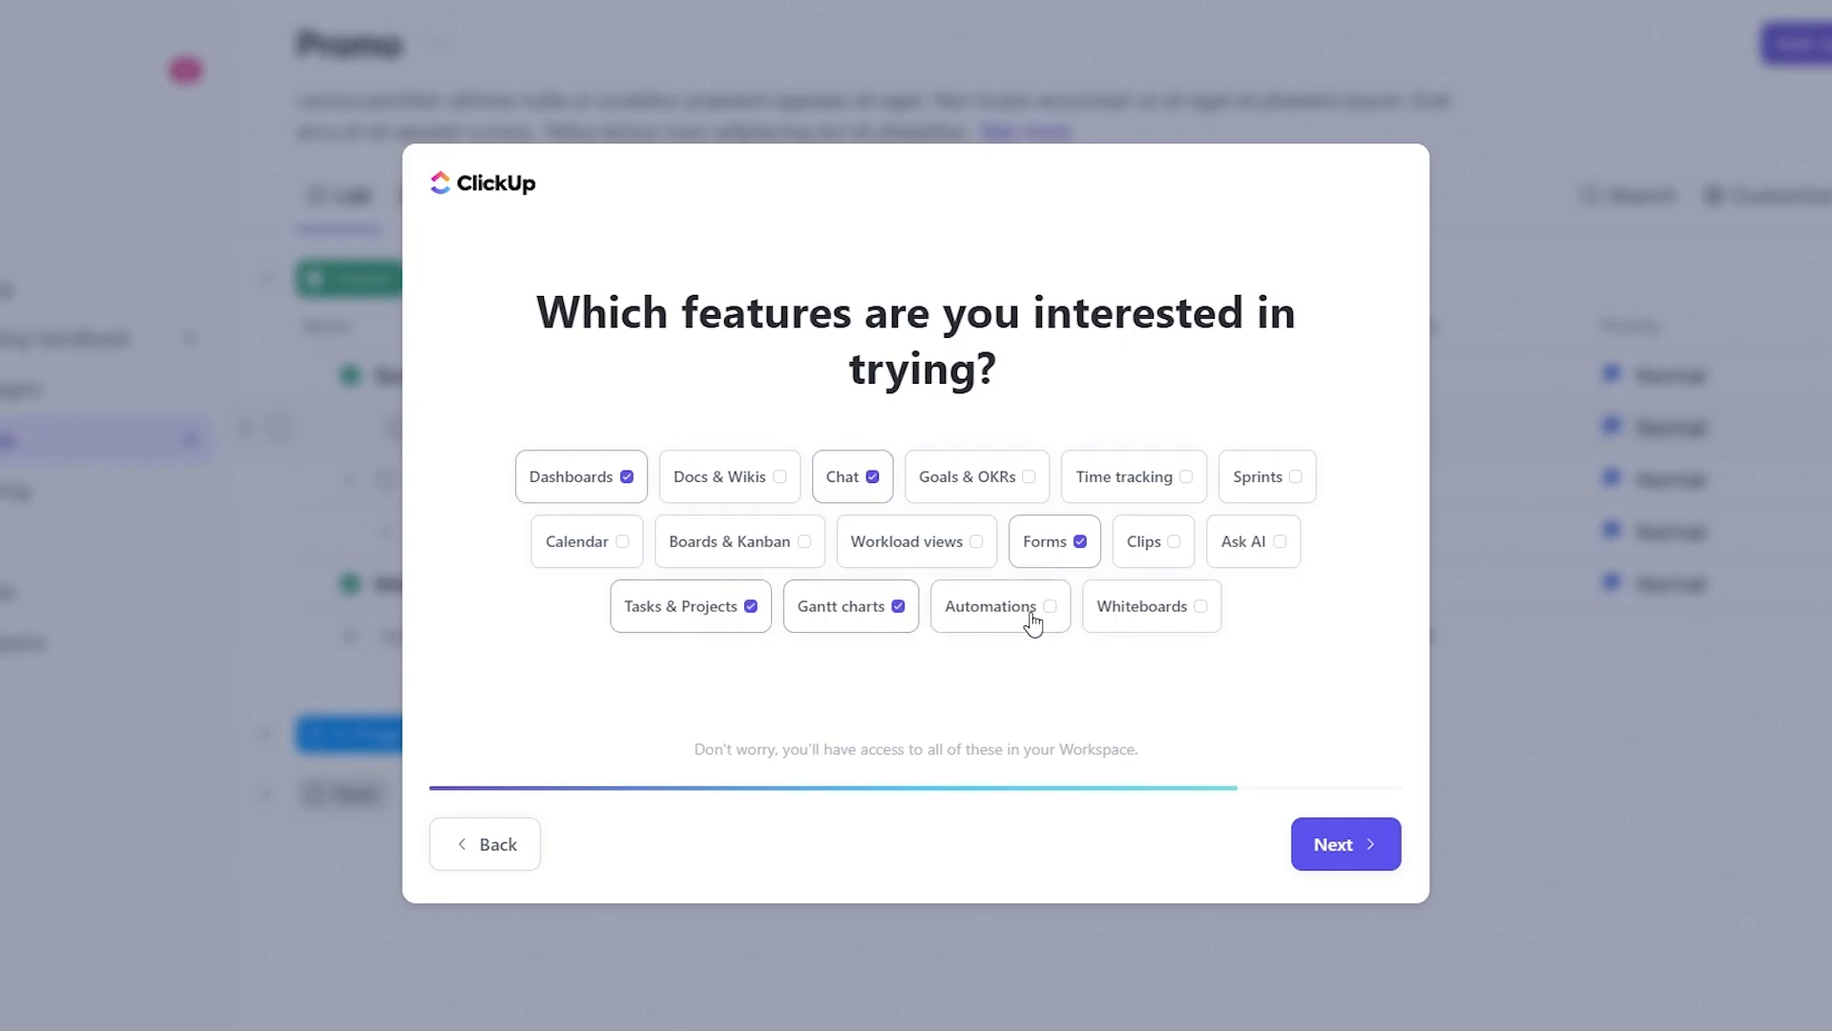
pyautogui.click(1174, 476)
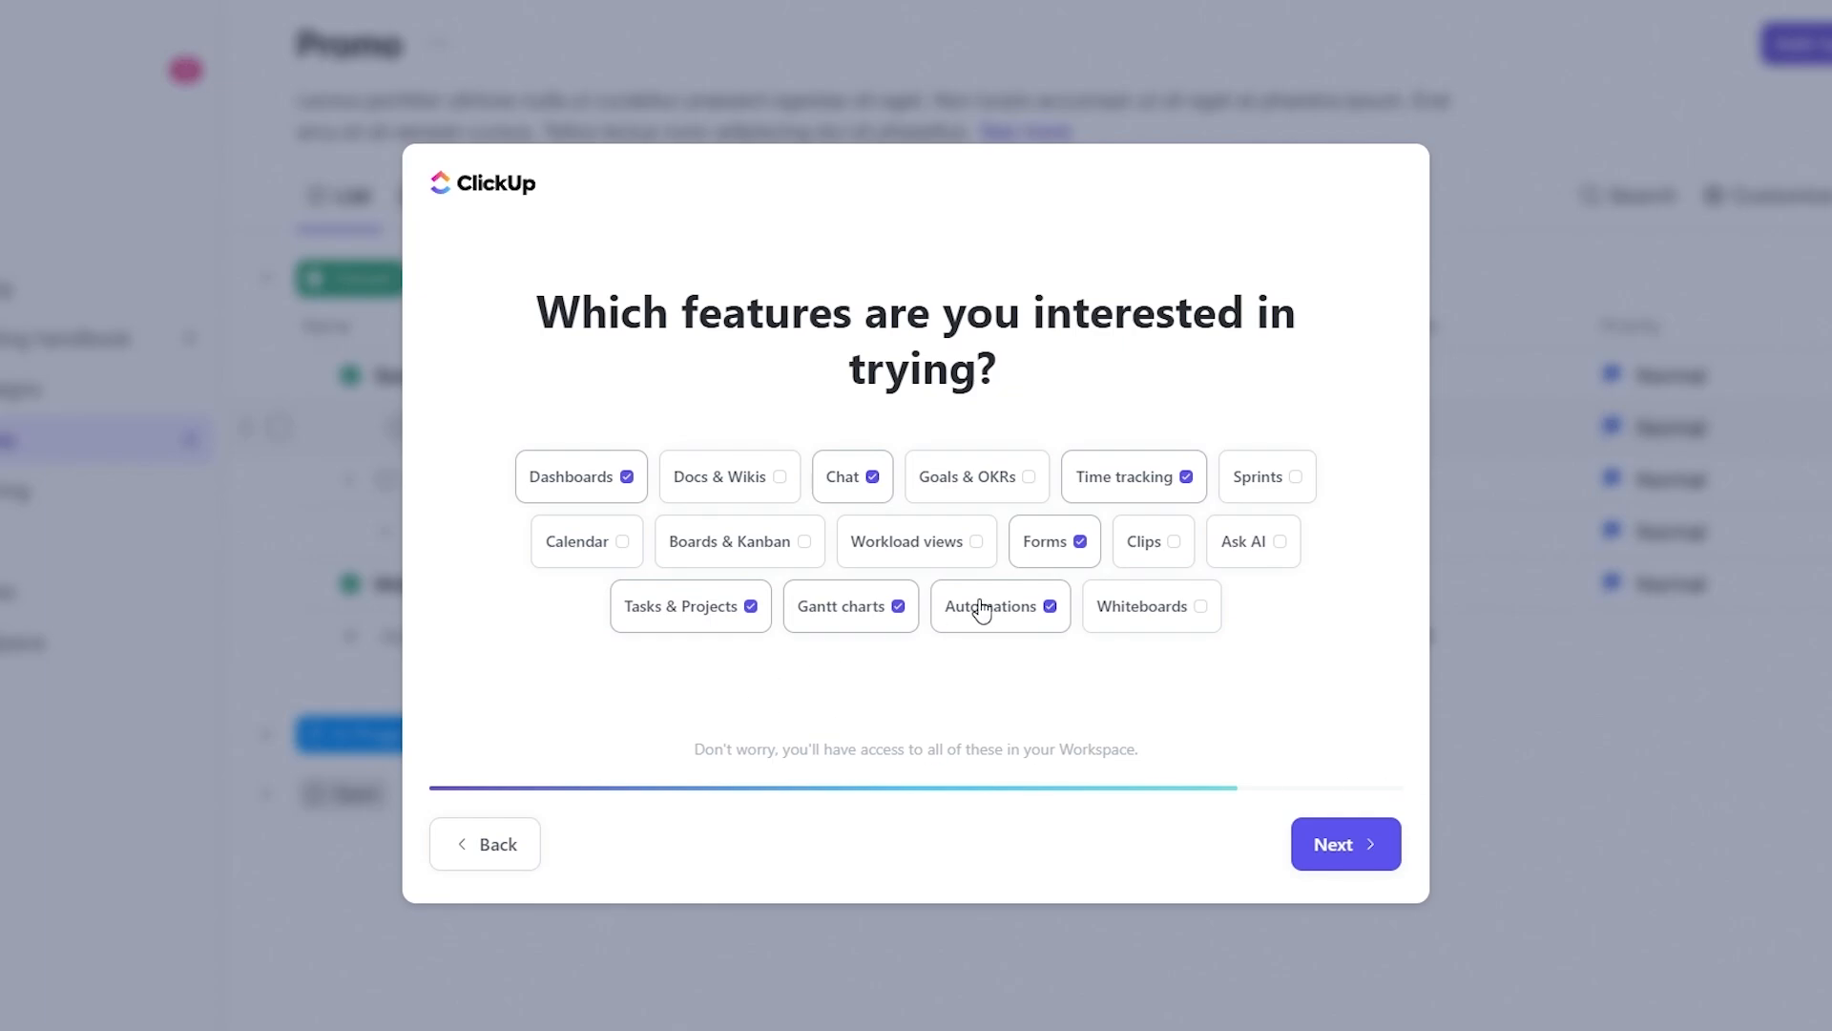
pyautogui.click(1327, 862)
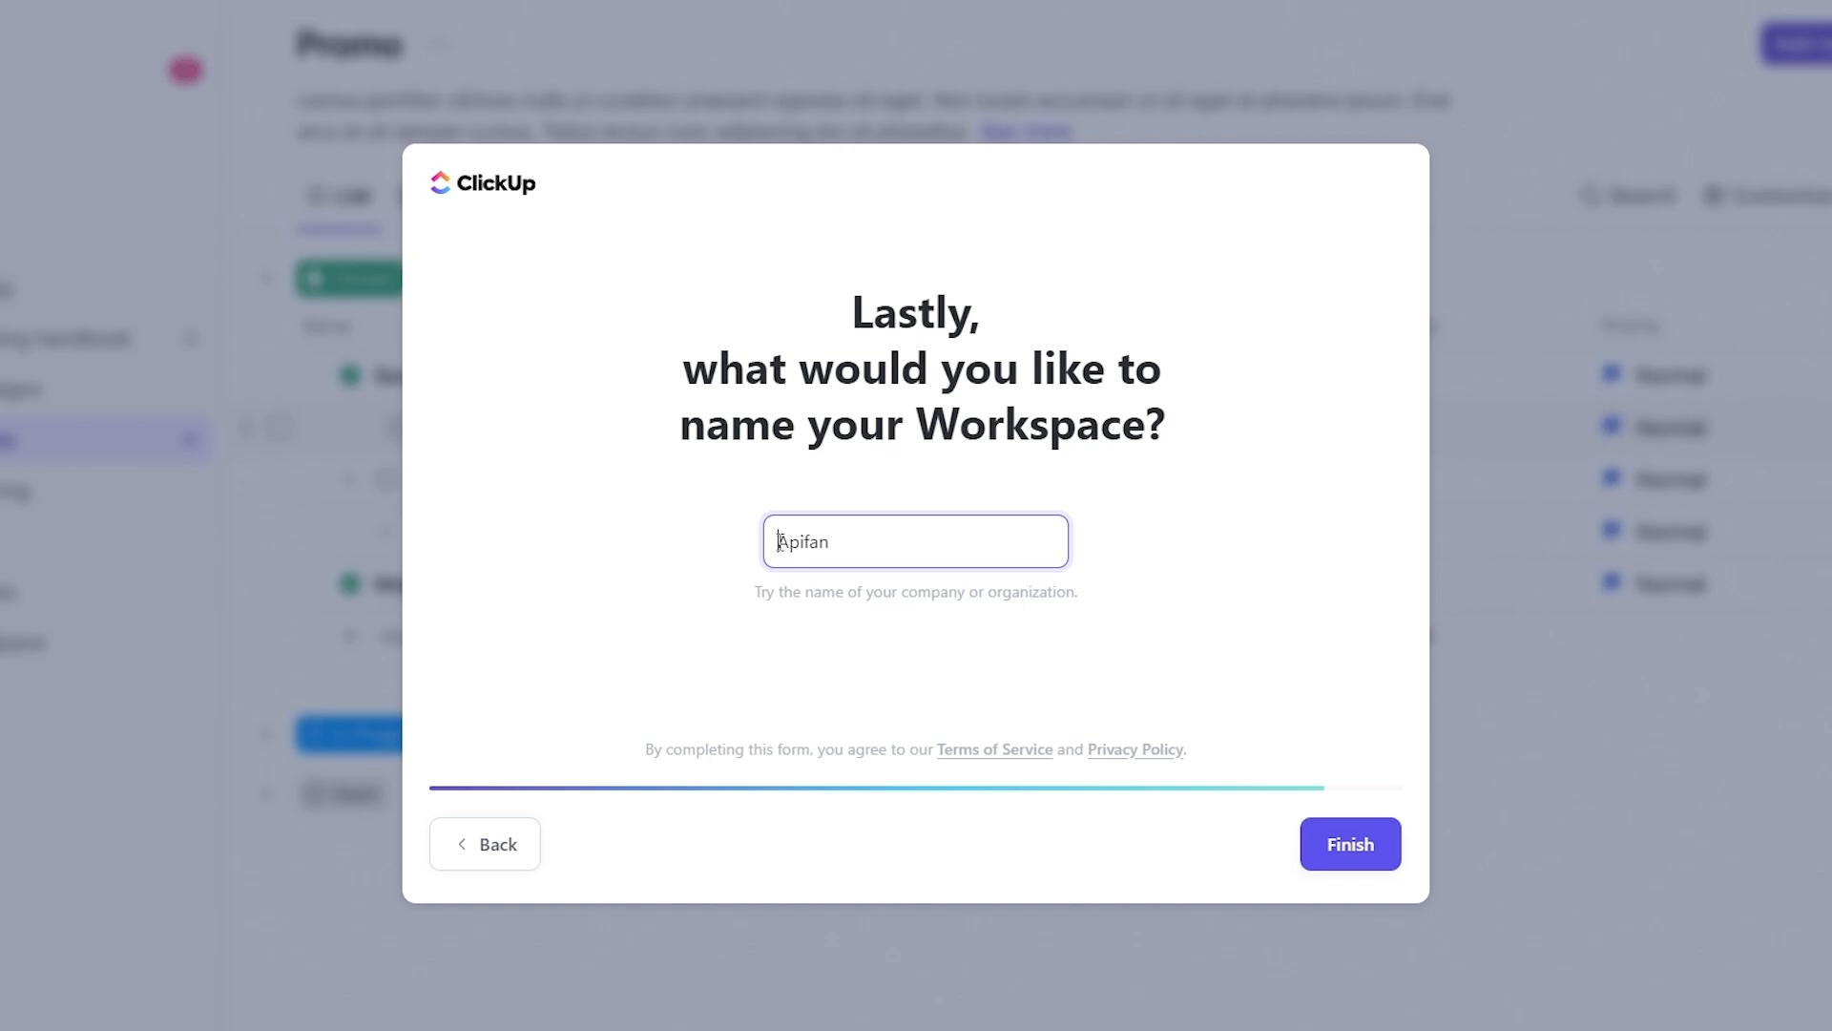
pyautogui.moveTo(779, 541); pyautogui.dragTo(927, 547)
pyautogui.click(1388, 847)
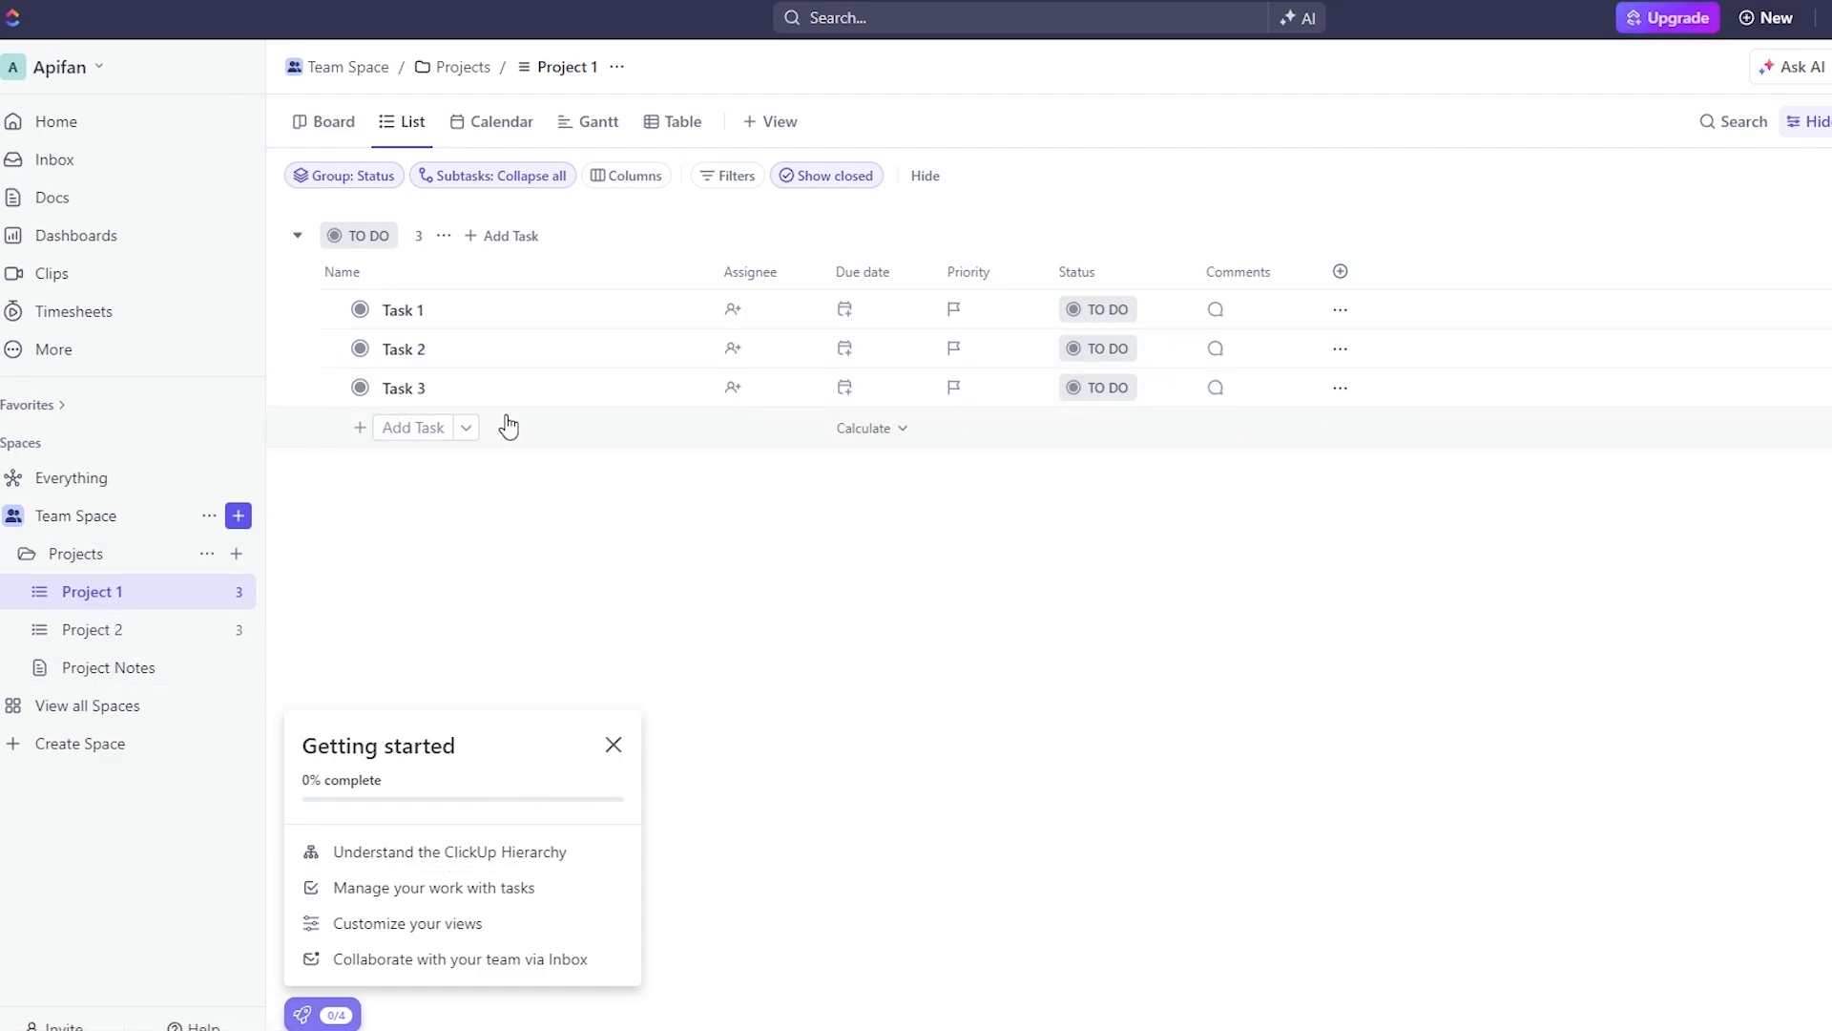
# Open Team Space, dismiss the Getting started checklist and open the Projects folder
pyautogui.click(100, 518)
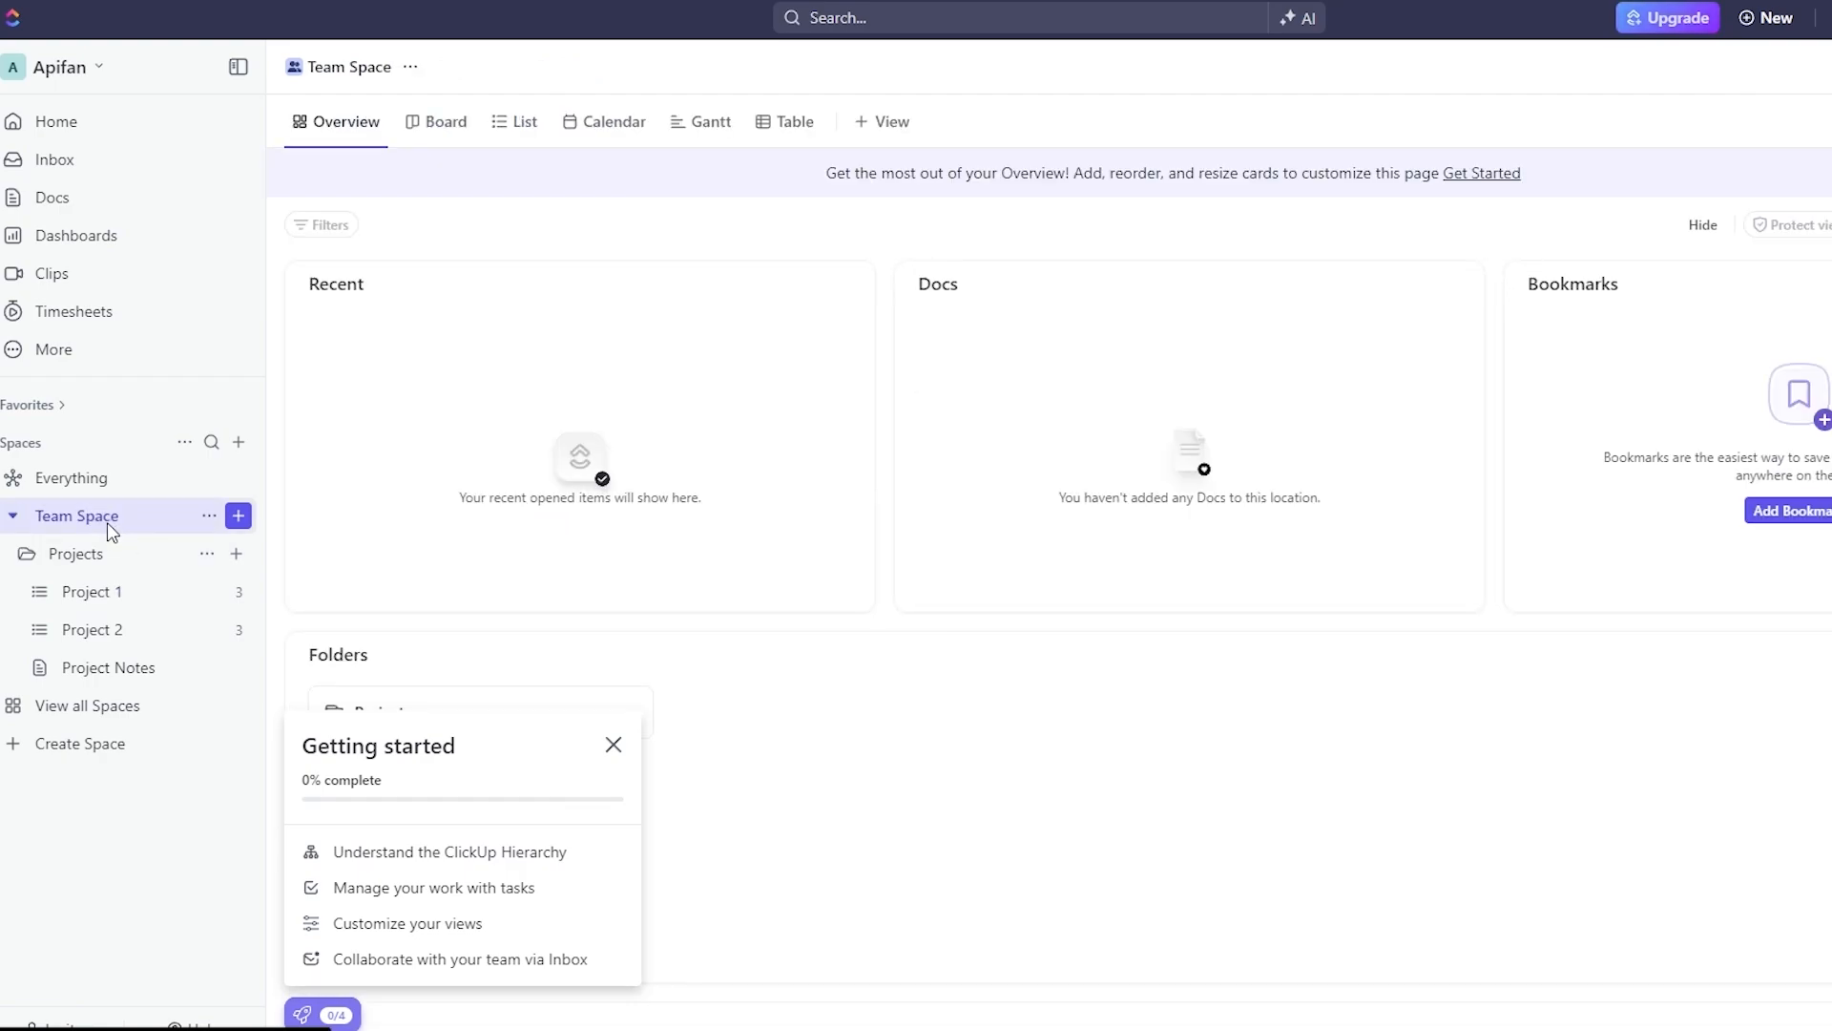
pyautogui.click(614, 745)
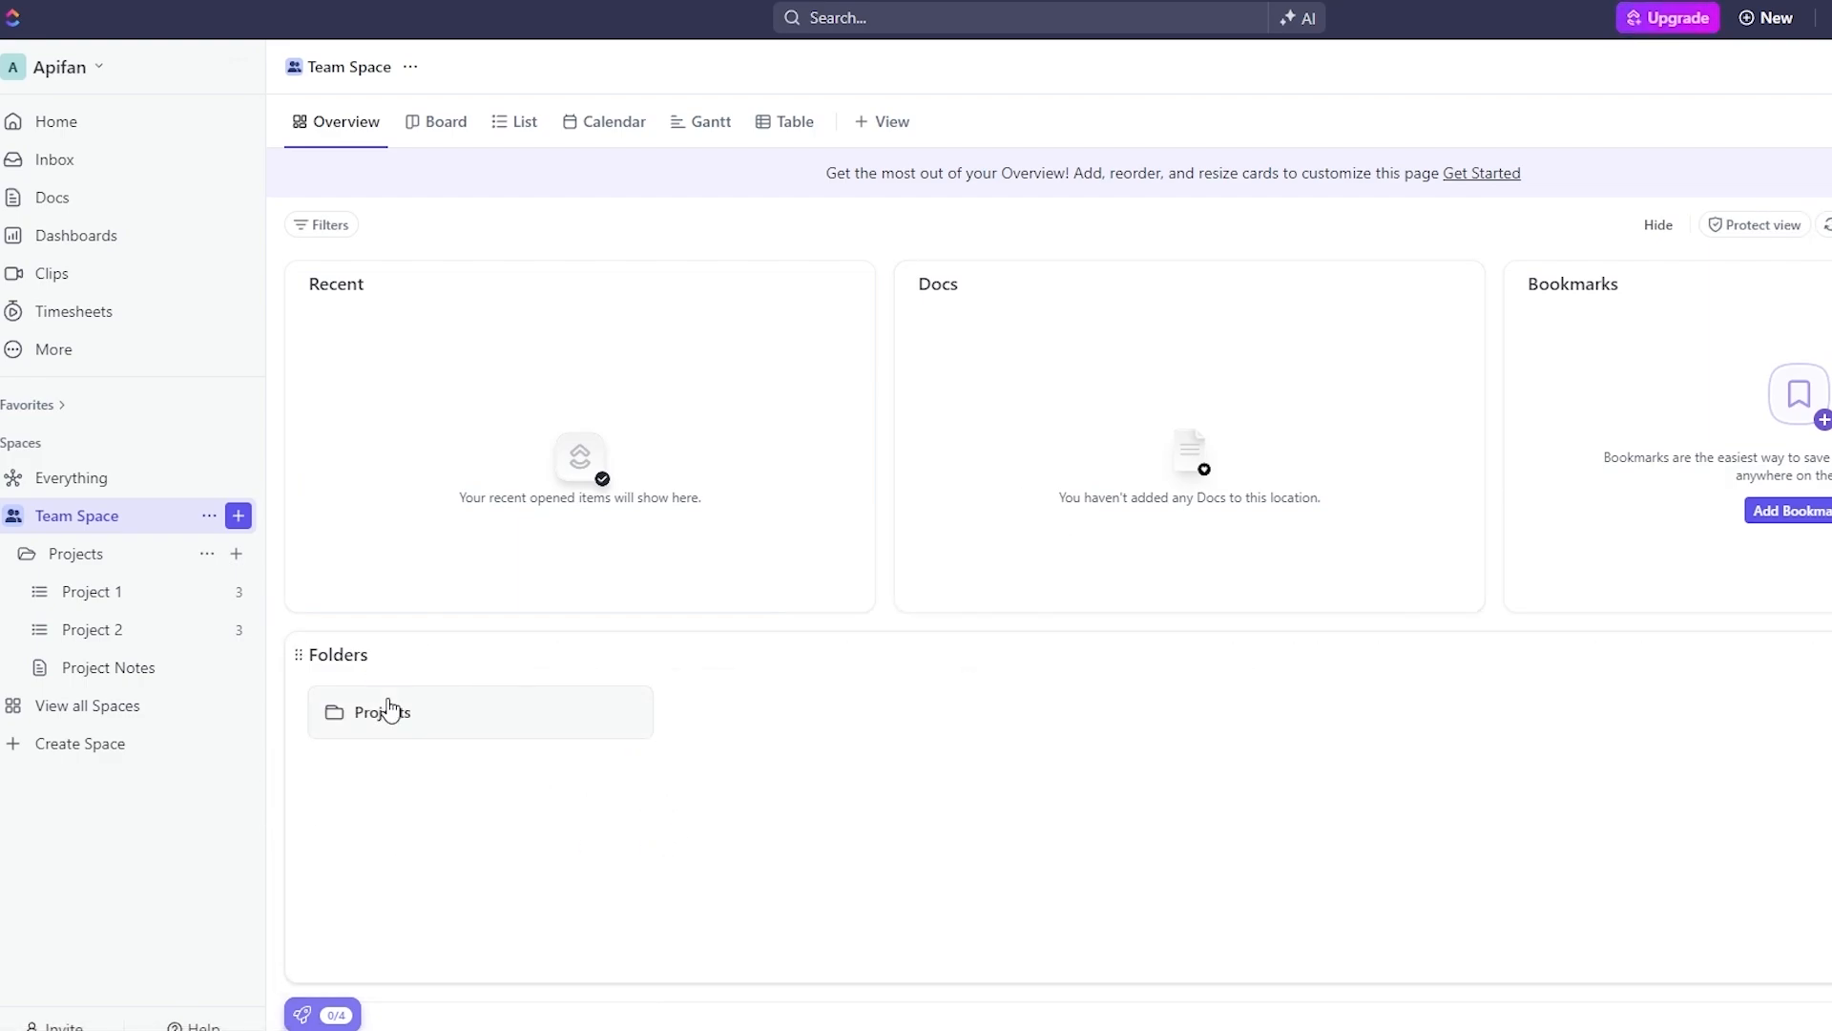
pyautogui.click(82, 555)
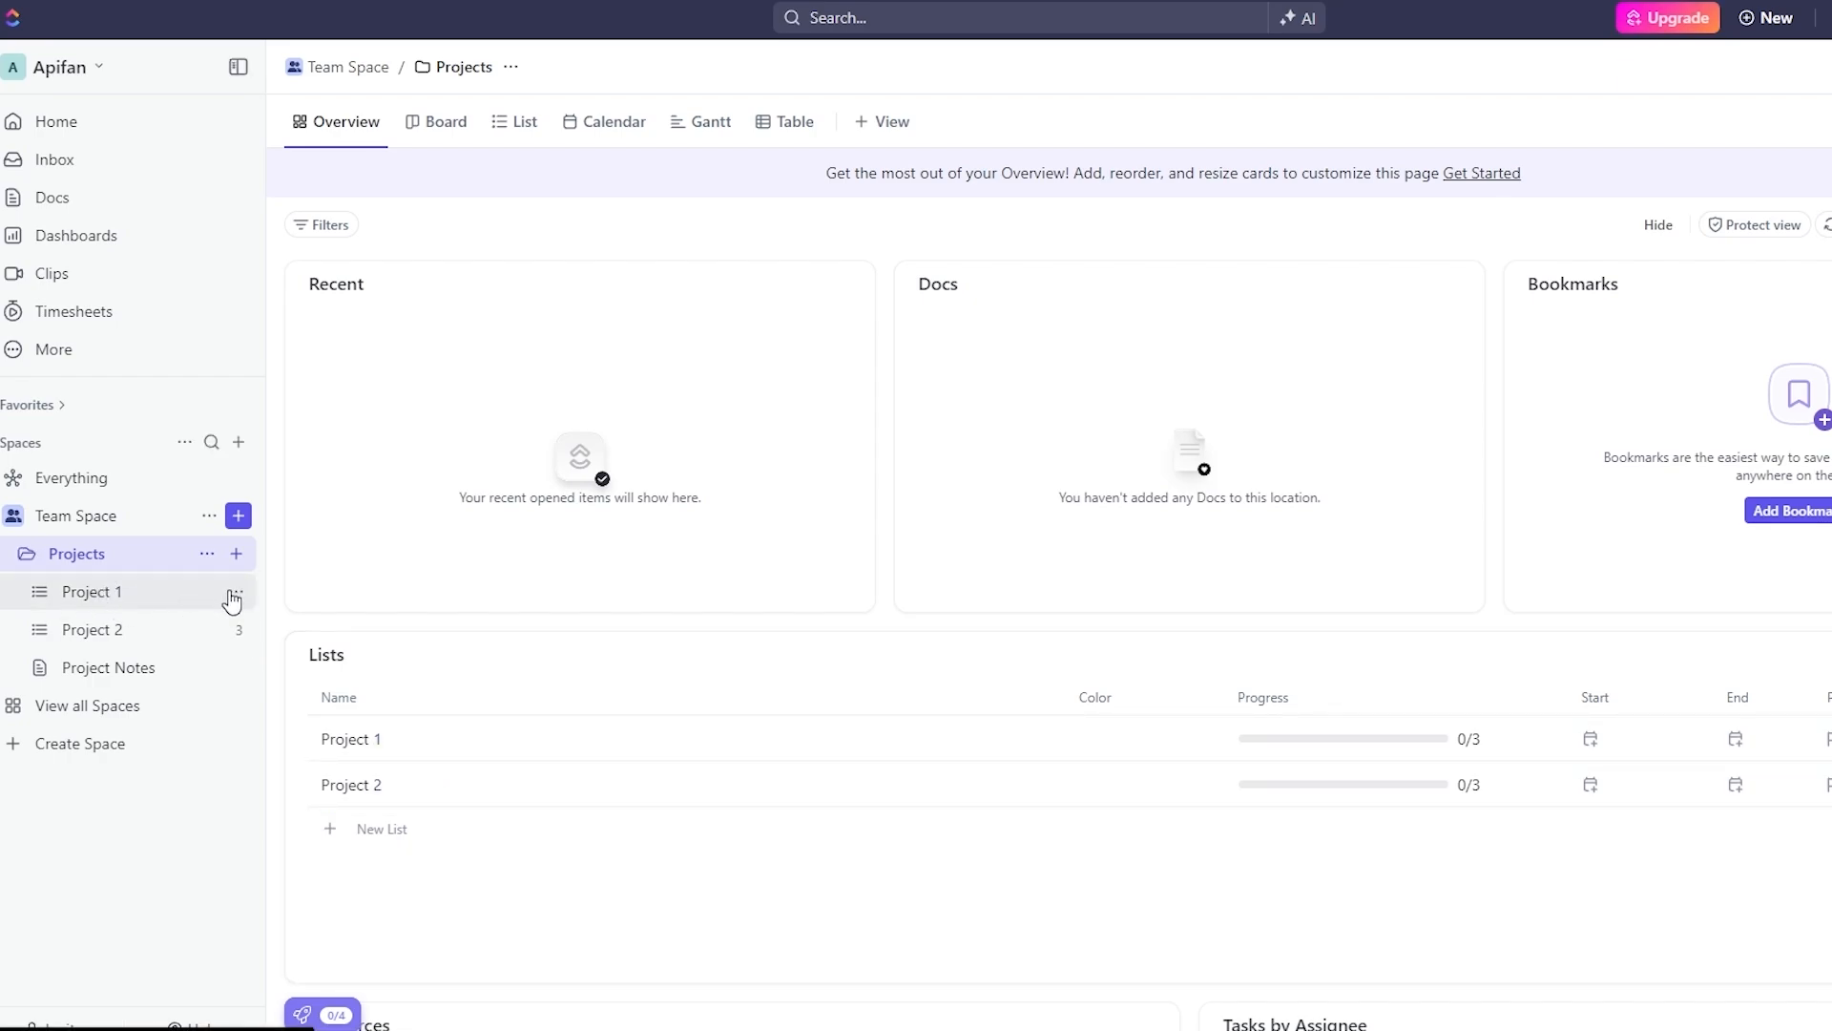
# Rename the Project 1 list in the Projects folder as Youtube Videos
pyautogui.click(234, 593)
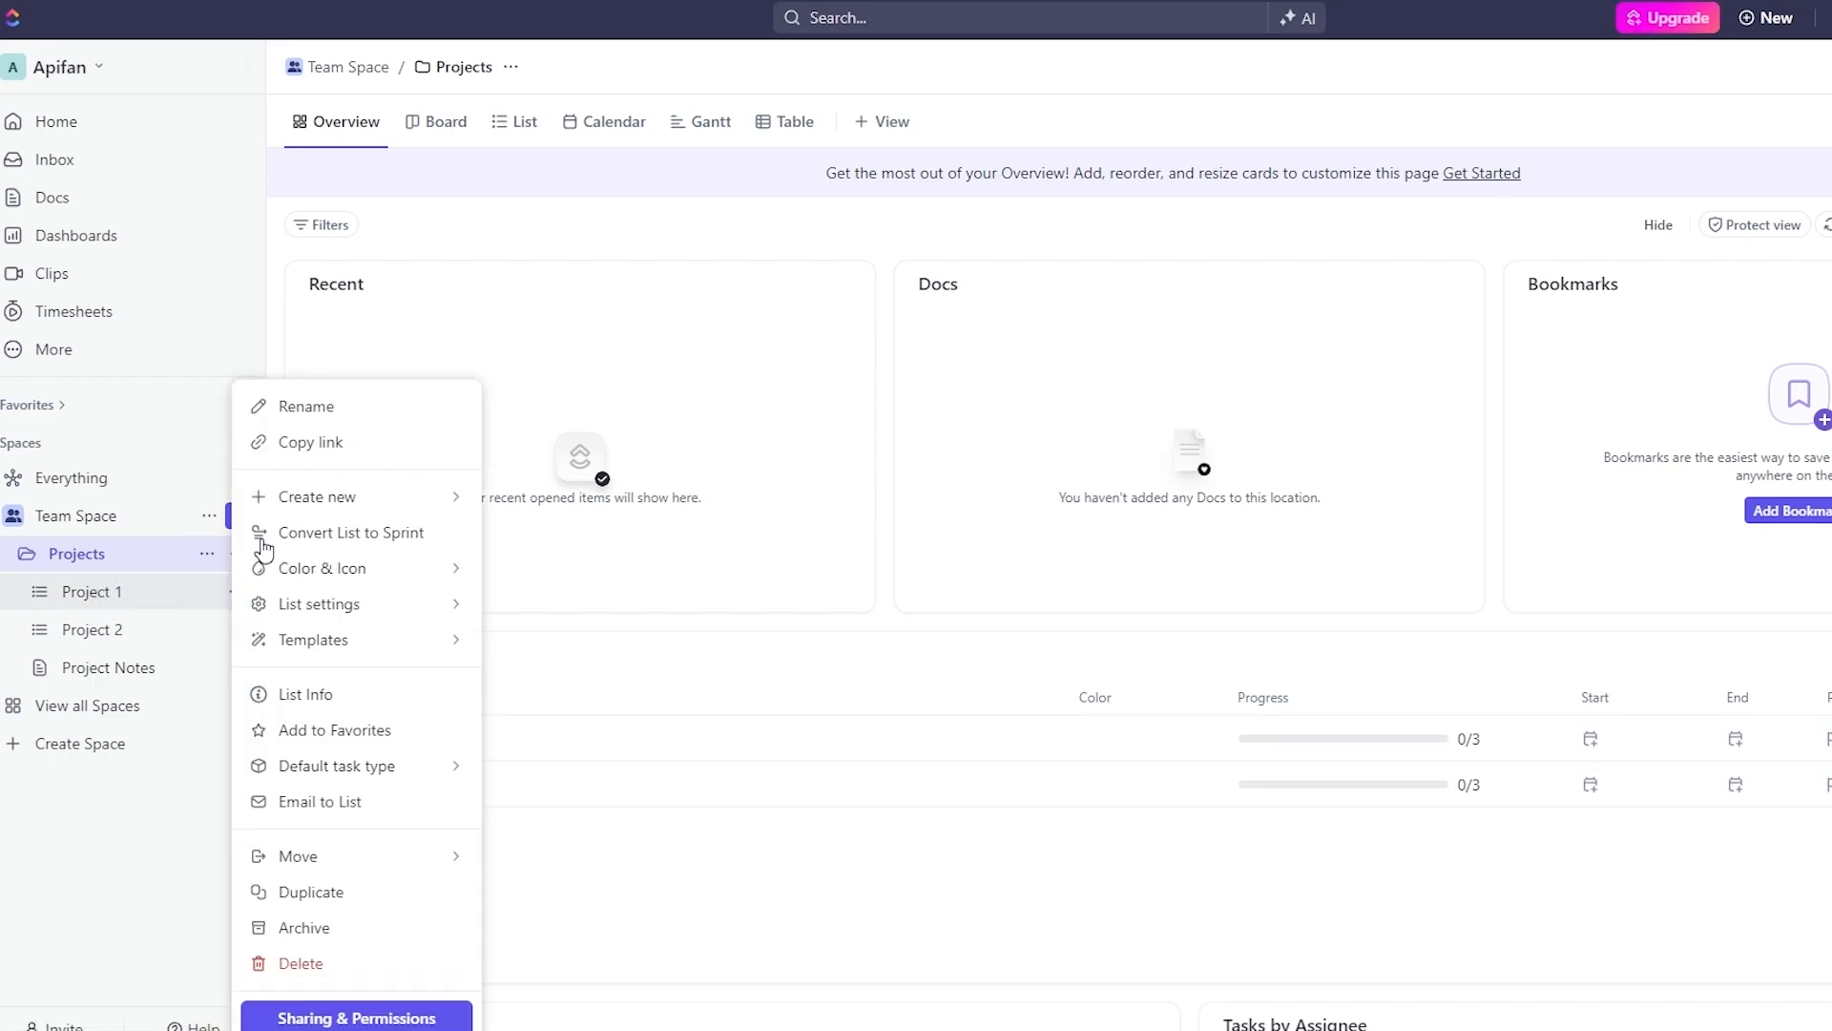
pyautogui.click(365, 420)
pyautogui.moveTo(124, 588); pyautogui.dragTo(69, 589)
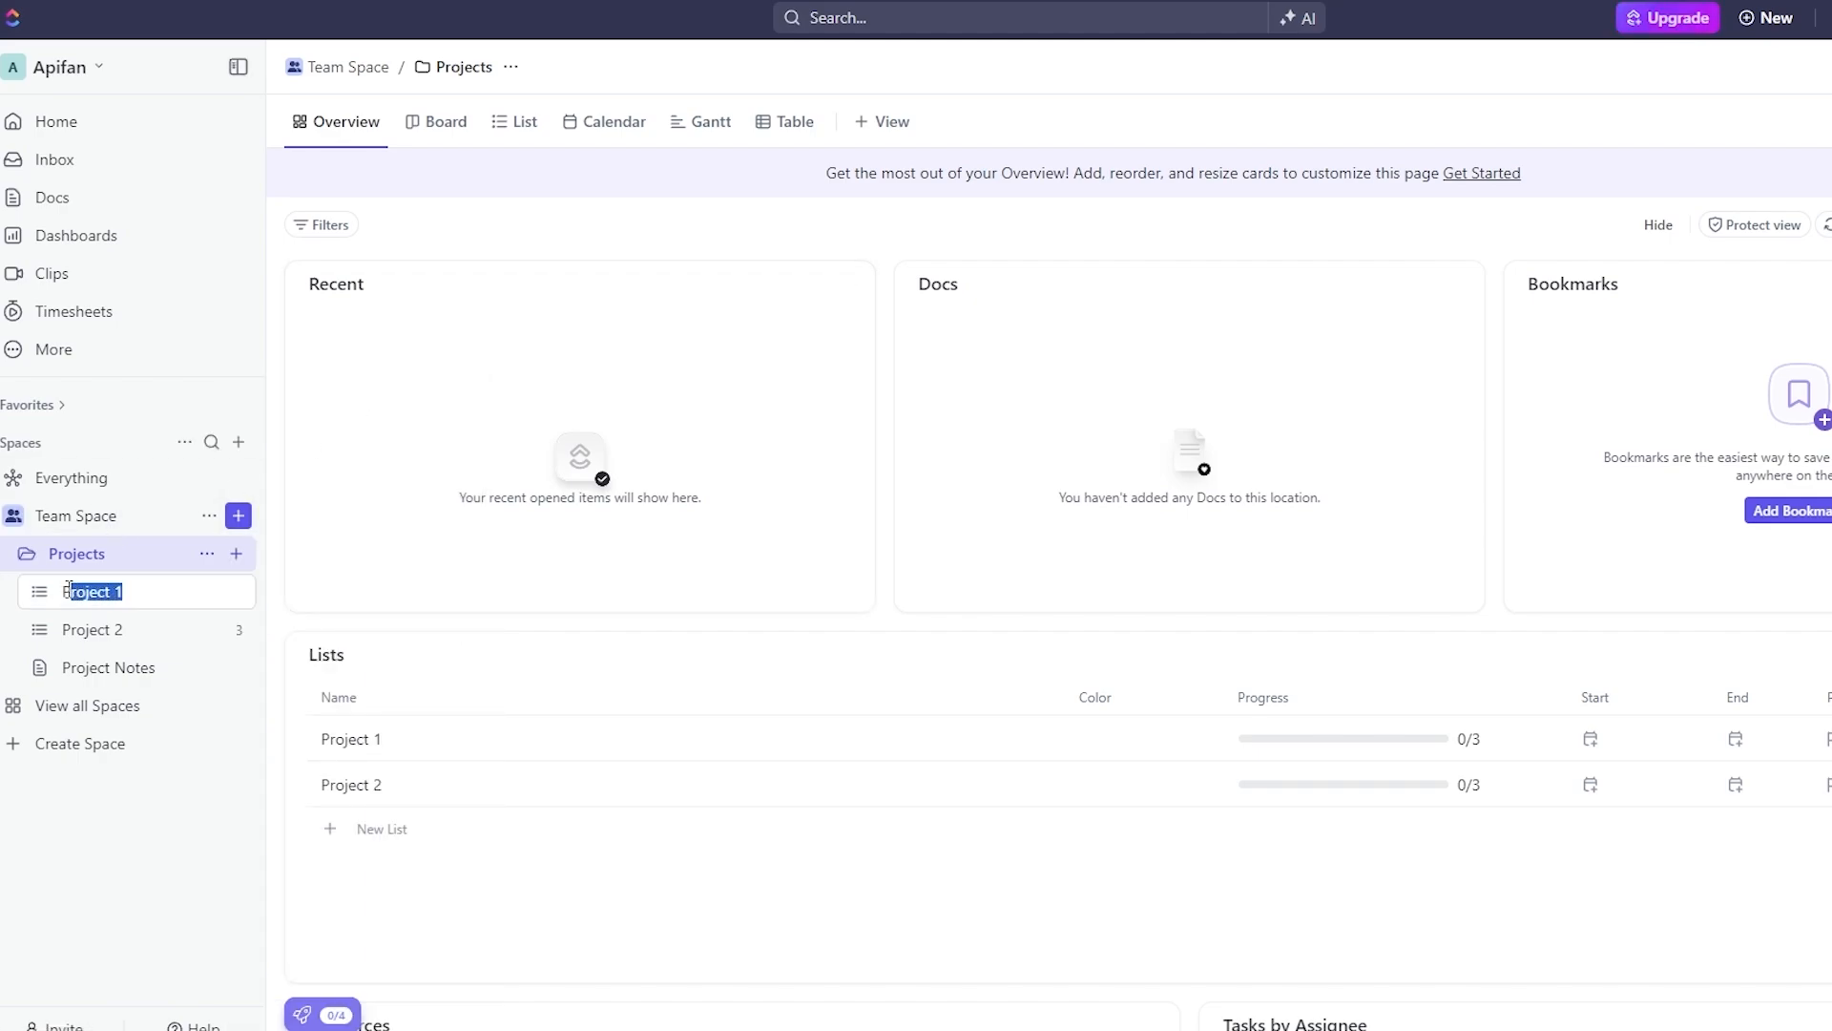
pyautogui.write('Youtube Videos')
pyautogui.press('Return')
# Rename the Project 2 list in the Projects folder as Short Videos
pyautogui.click(131, 632)
pyautogui.click(234, 630)
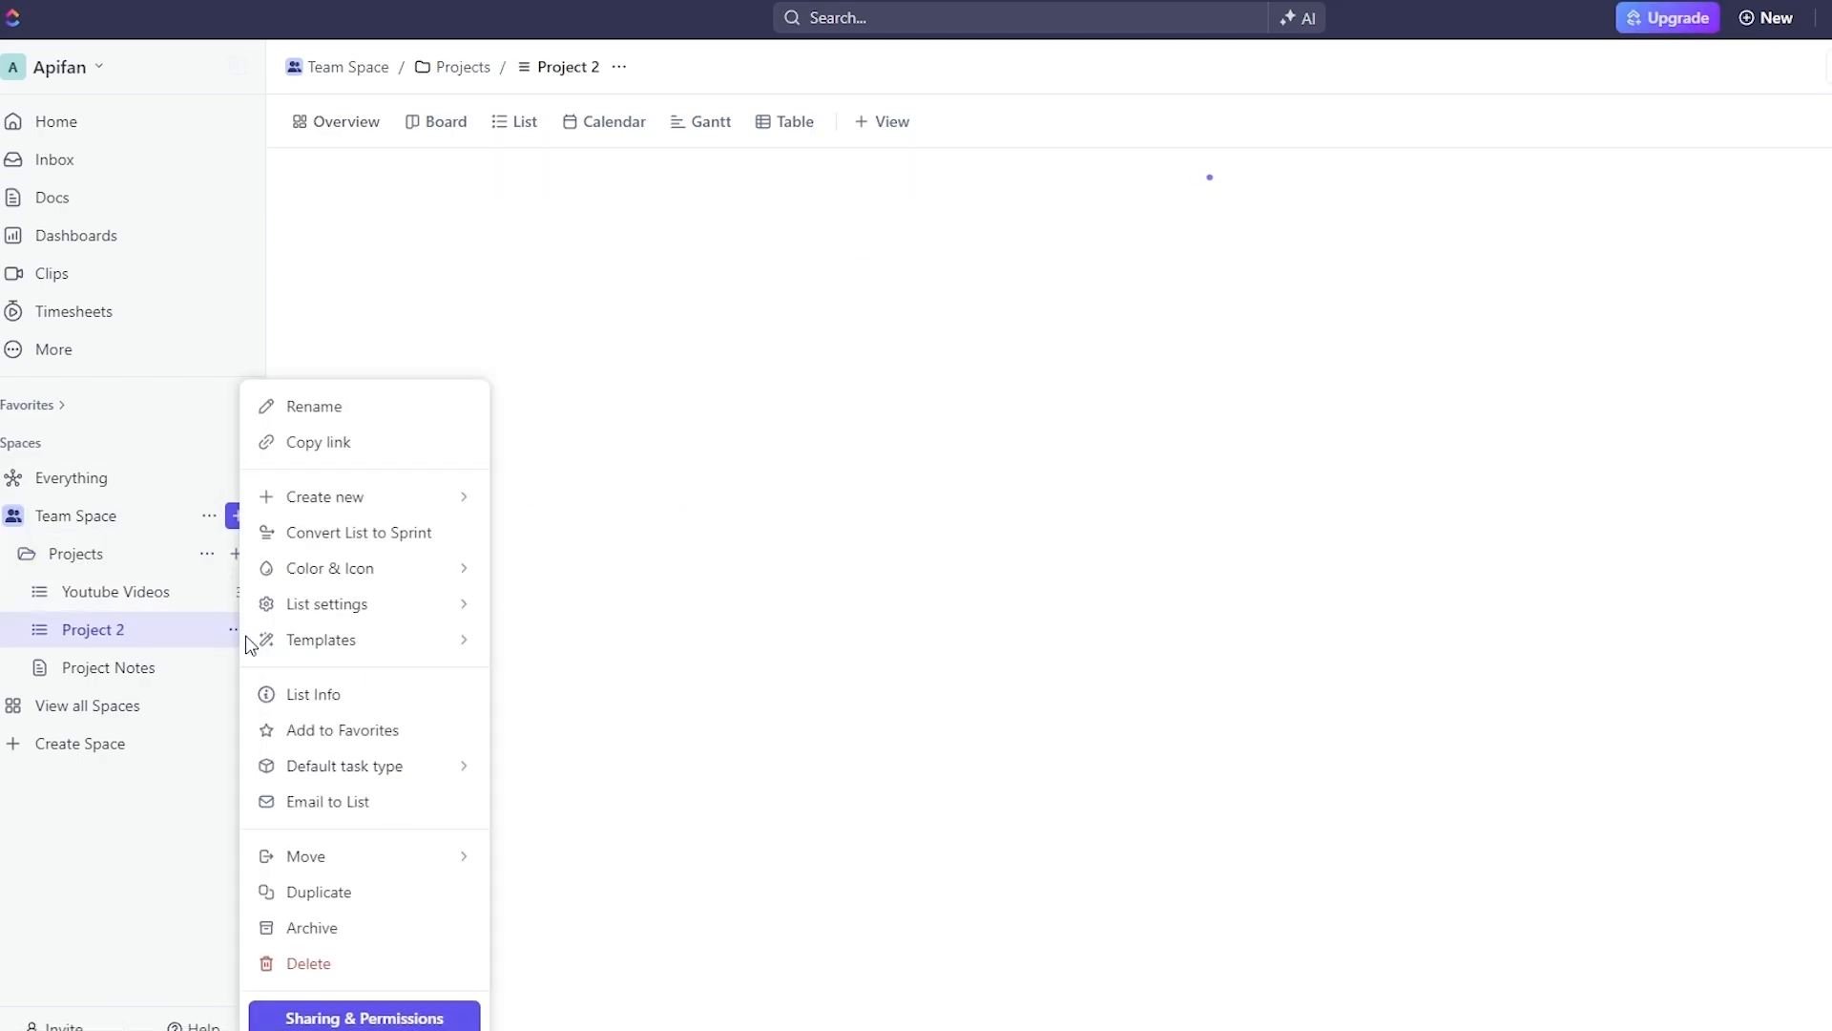
pyautogui.click(323, 409)
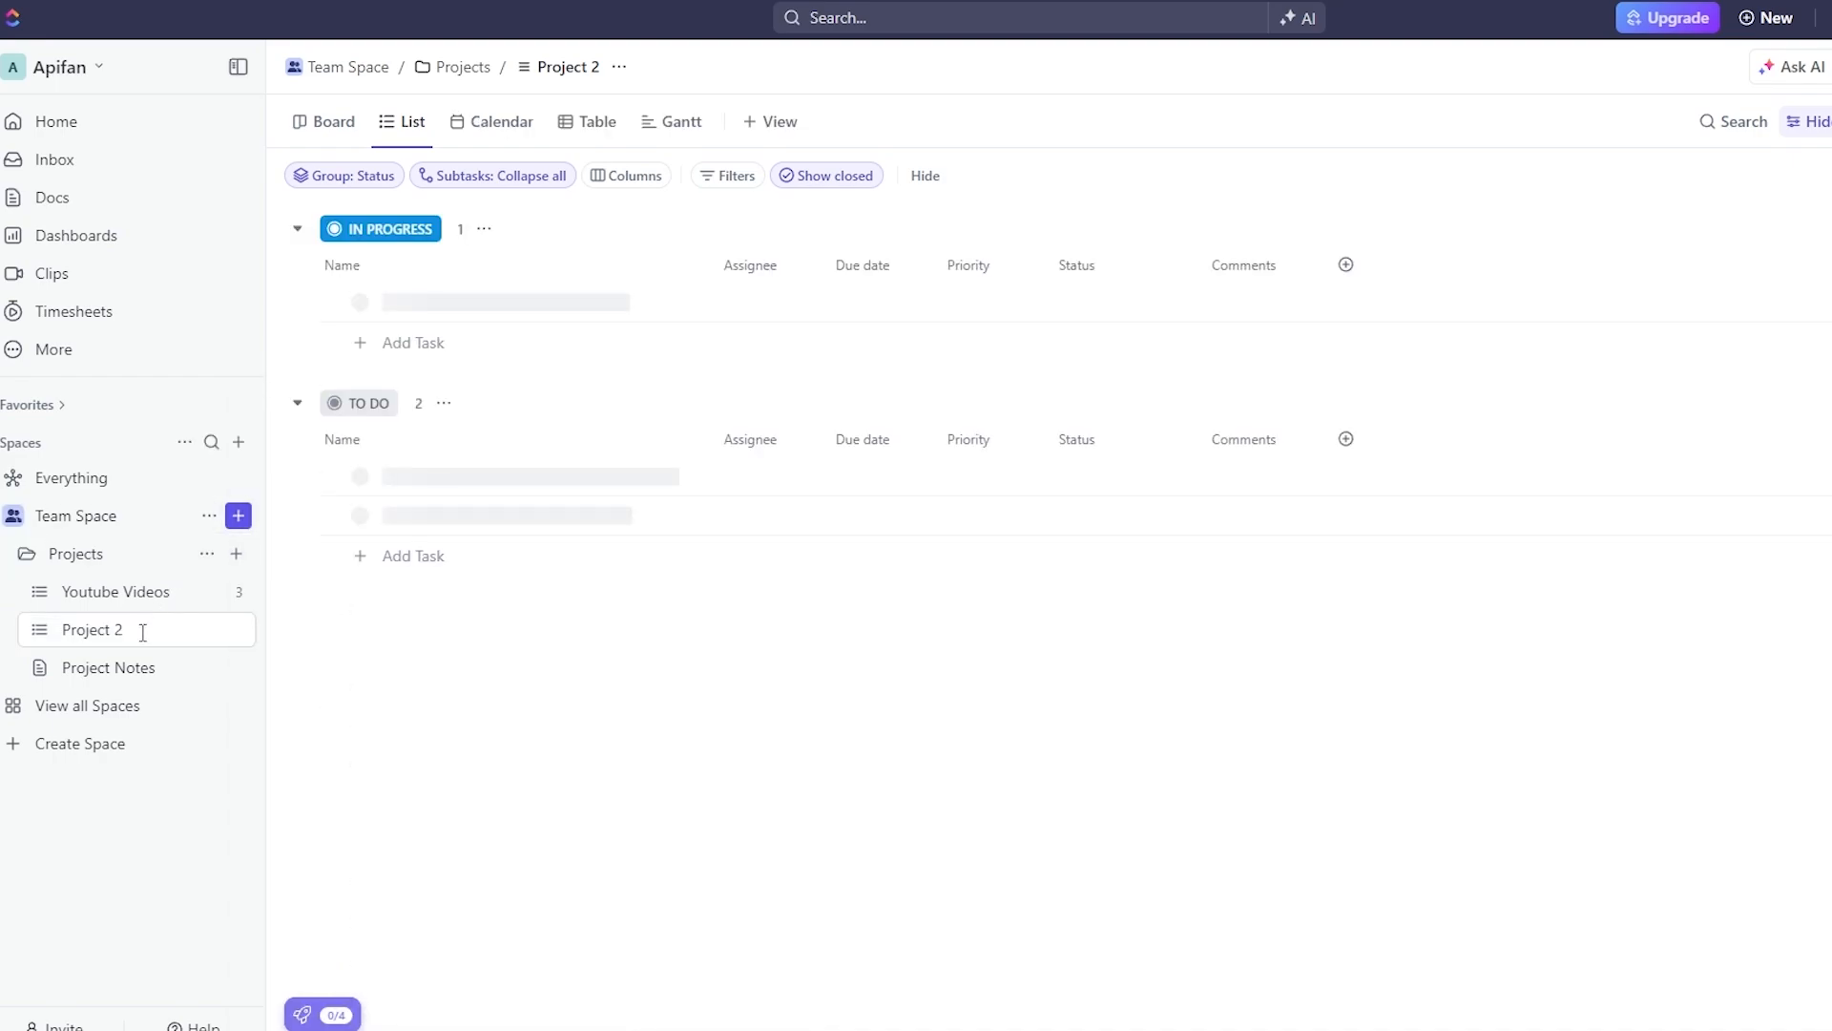
pyautogui.moveTo(142, 633); pyautogui.dragTo(60, 642)
pyautogui.write('Insta')
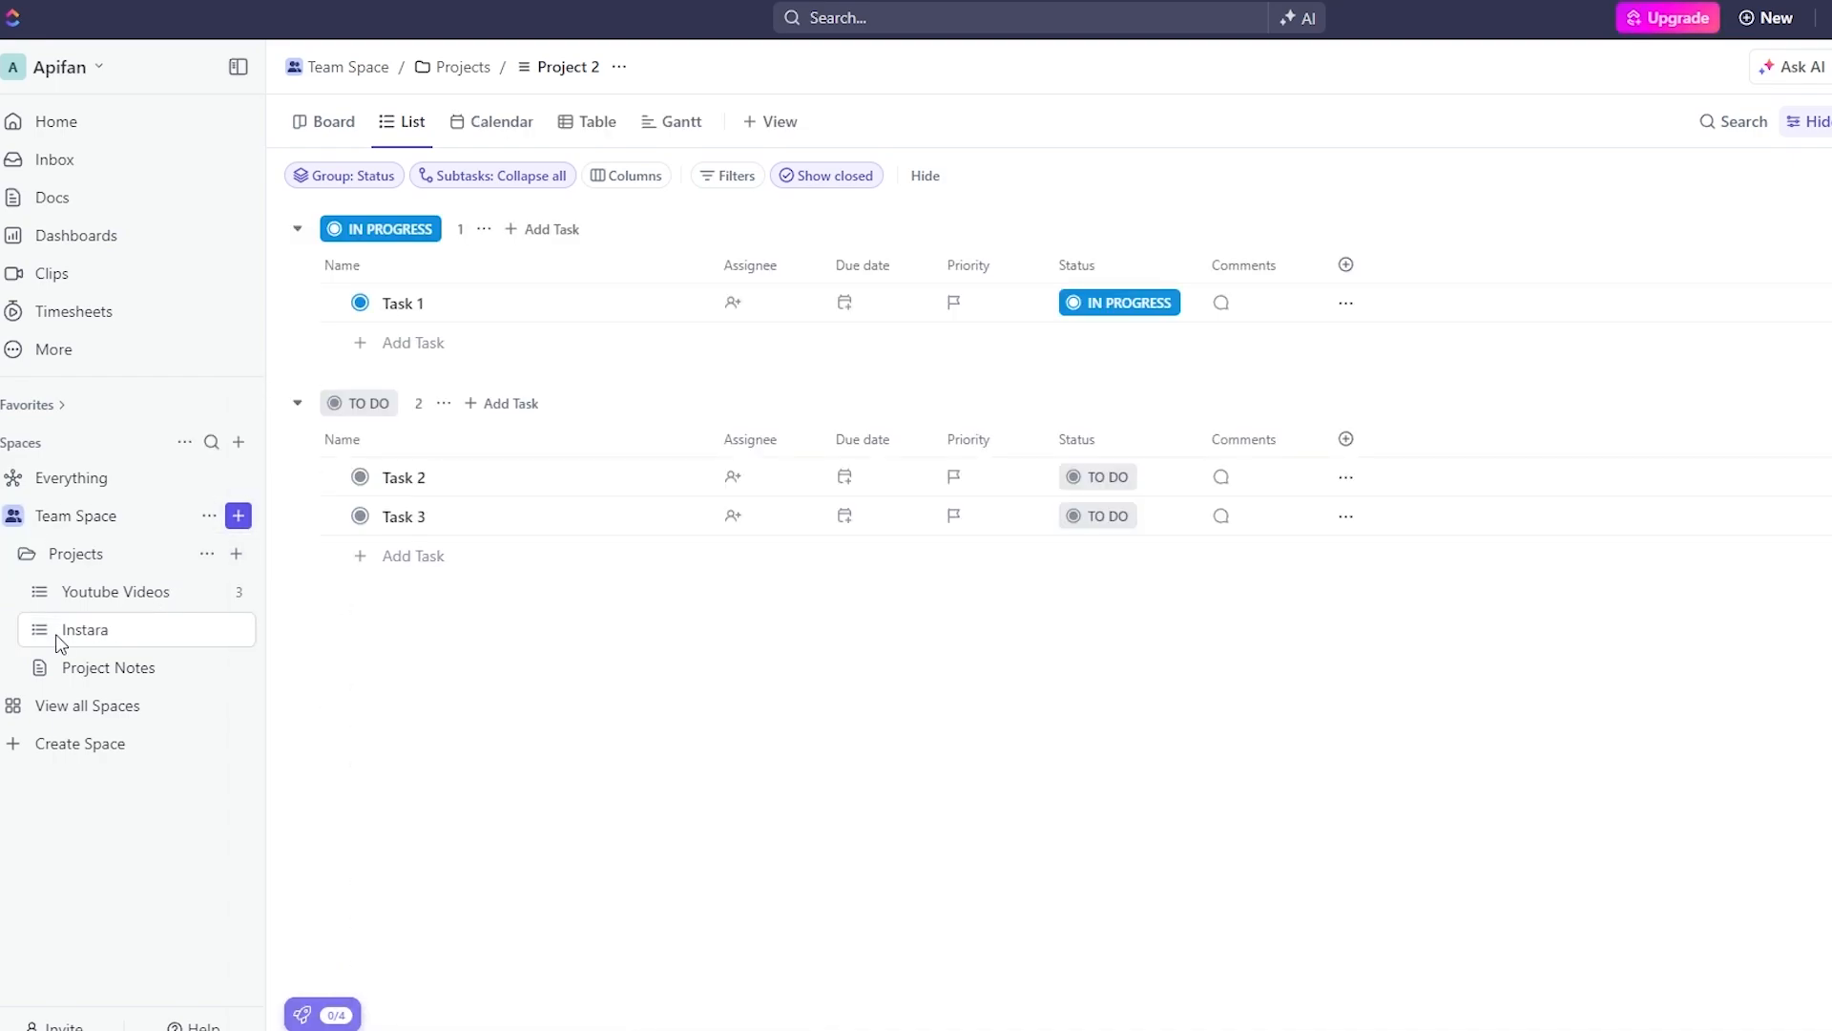
pyautogui.write('ra')
pyautogui.press('BackSpace')
pyautogui.press('BackSpace')
pyautogui.press('BackSpace')
pyautogui.press('BackSpace')
pyautogui.press('BackSpace')
pyautogui.press('BackSpace')
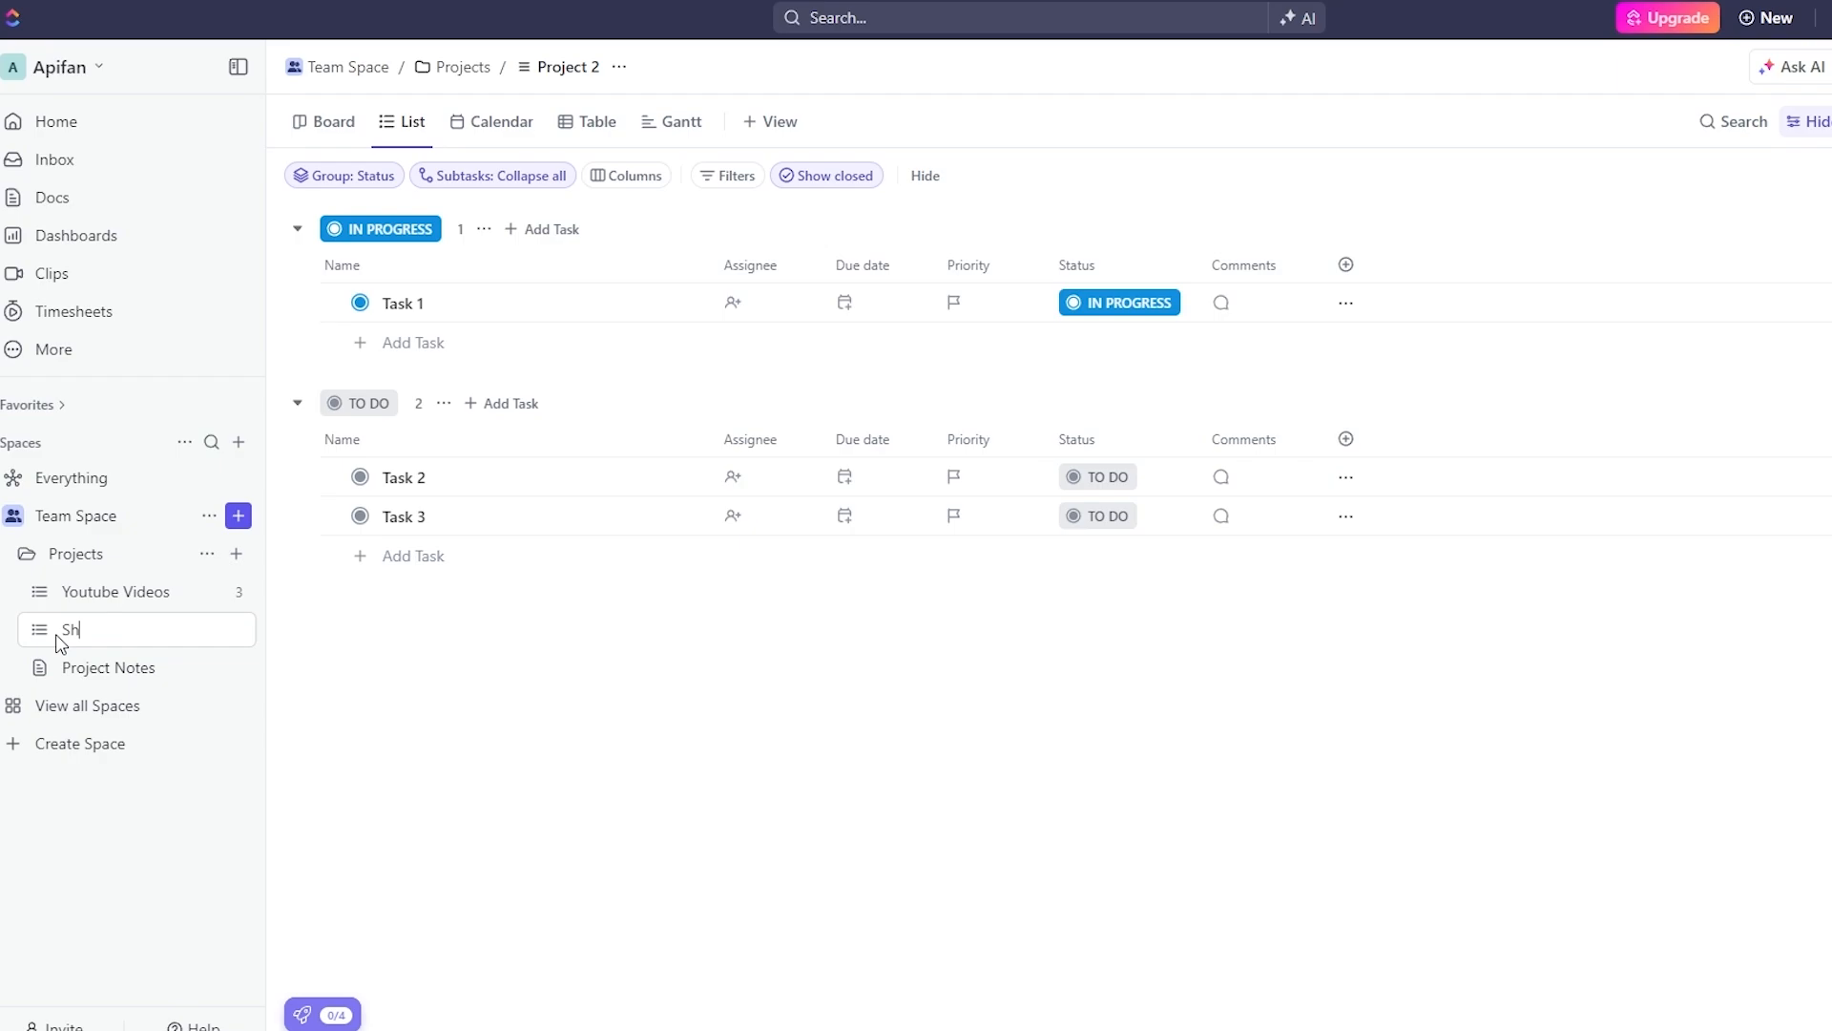
pyautogui.write('Short Videos')
pyautogui.press('Return')
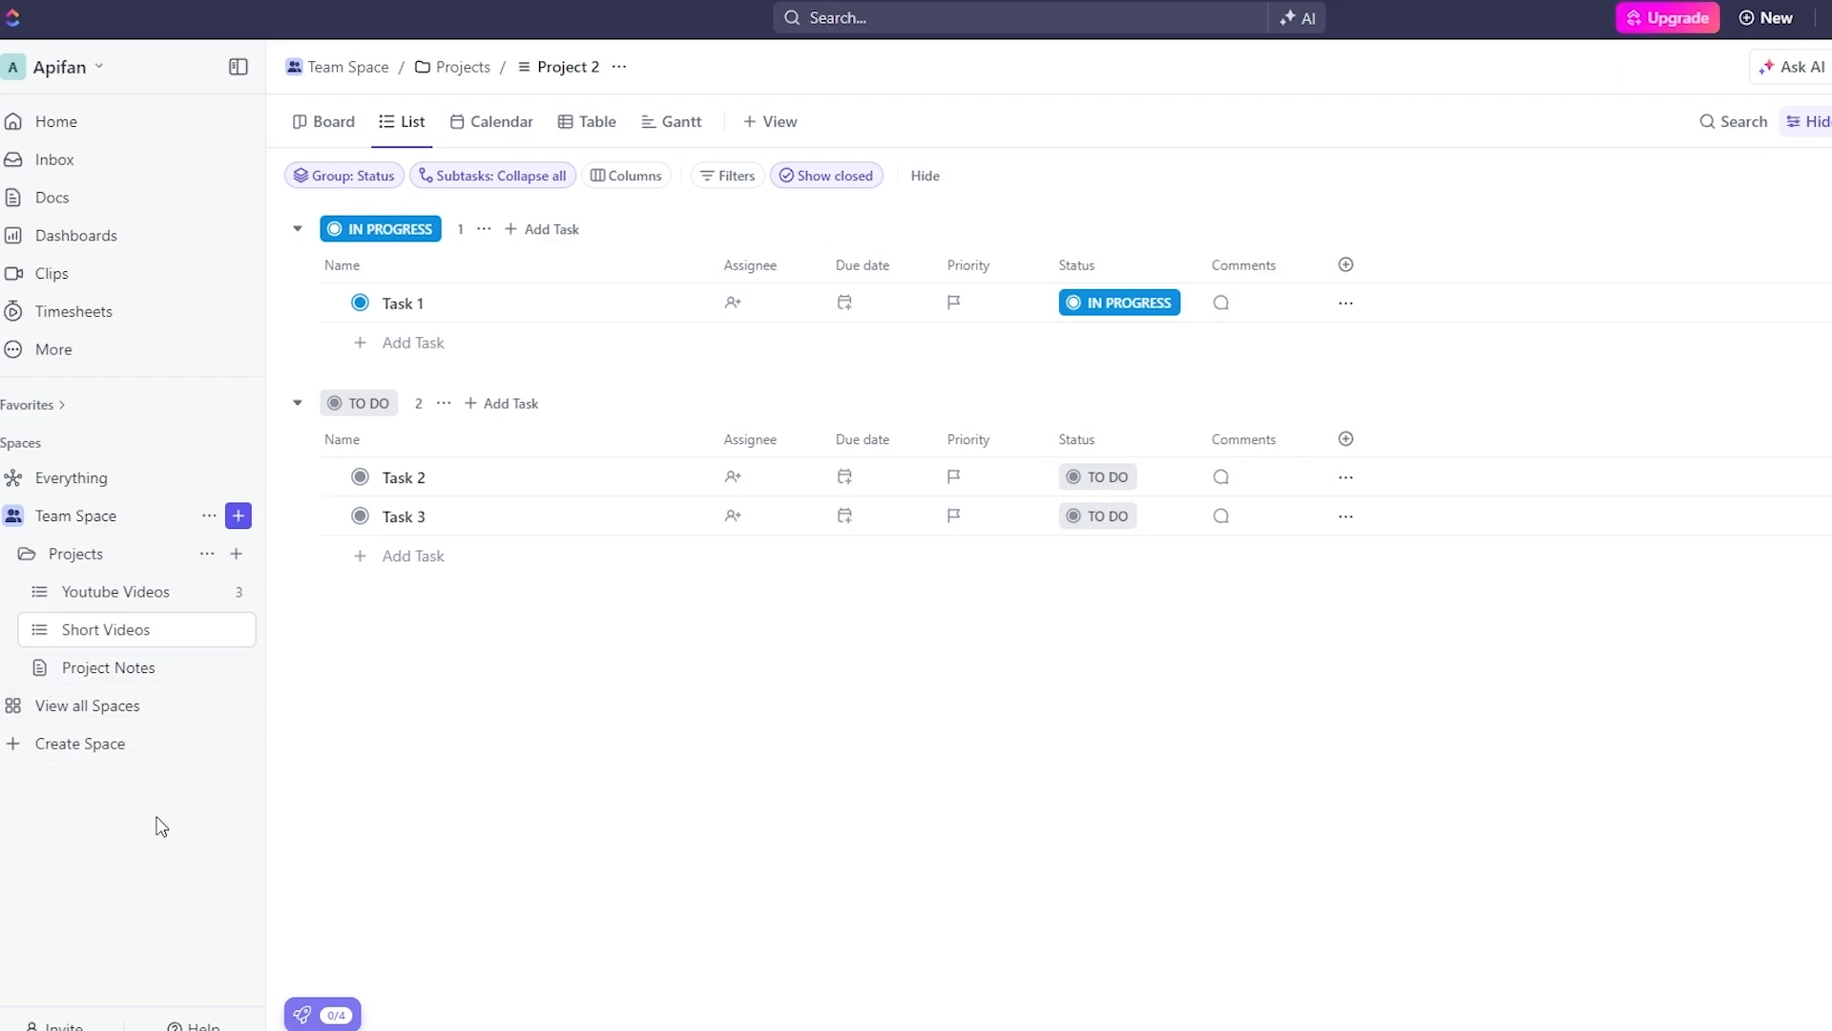
# View the Short Videos and Youtube Videos lists, and return to the Projects folder
pyautogui.click(131, 635)
pyautogui.click(152, 591)
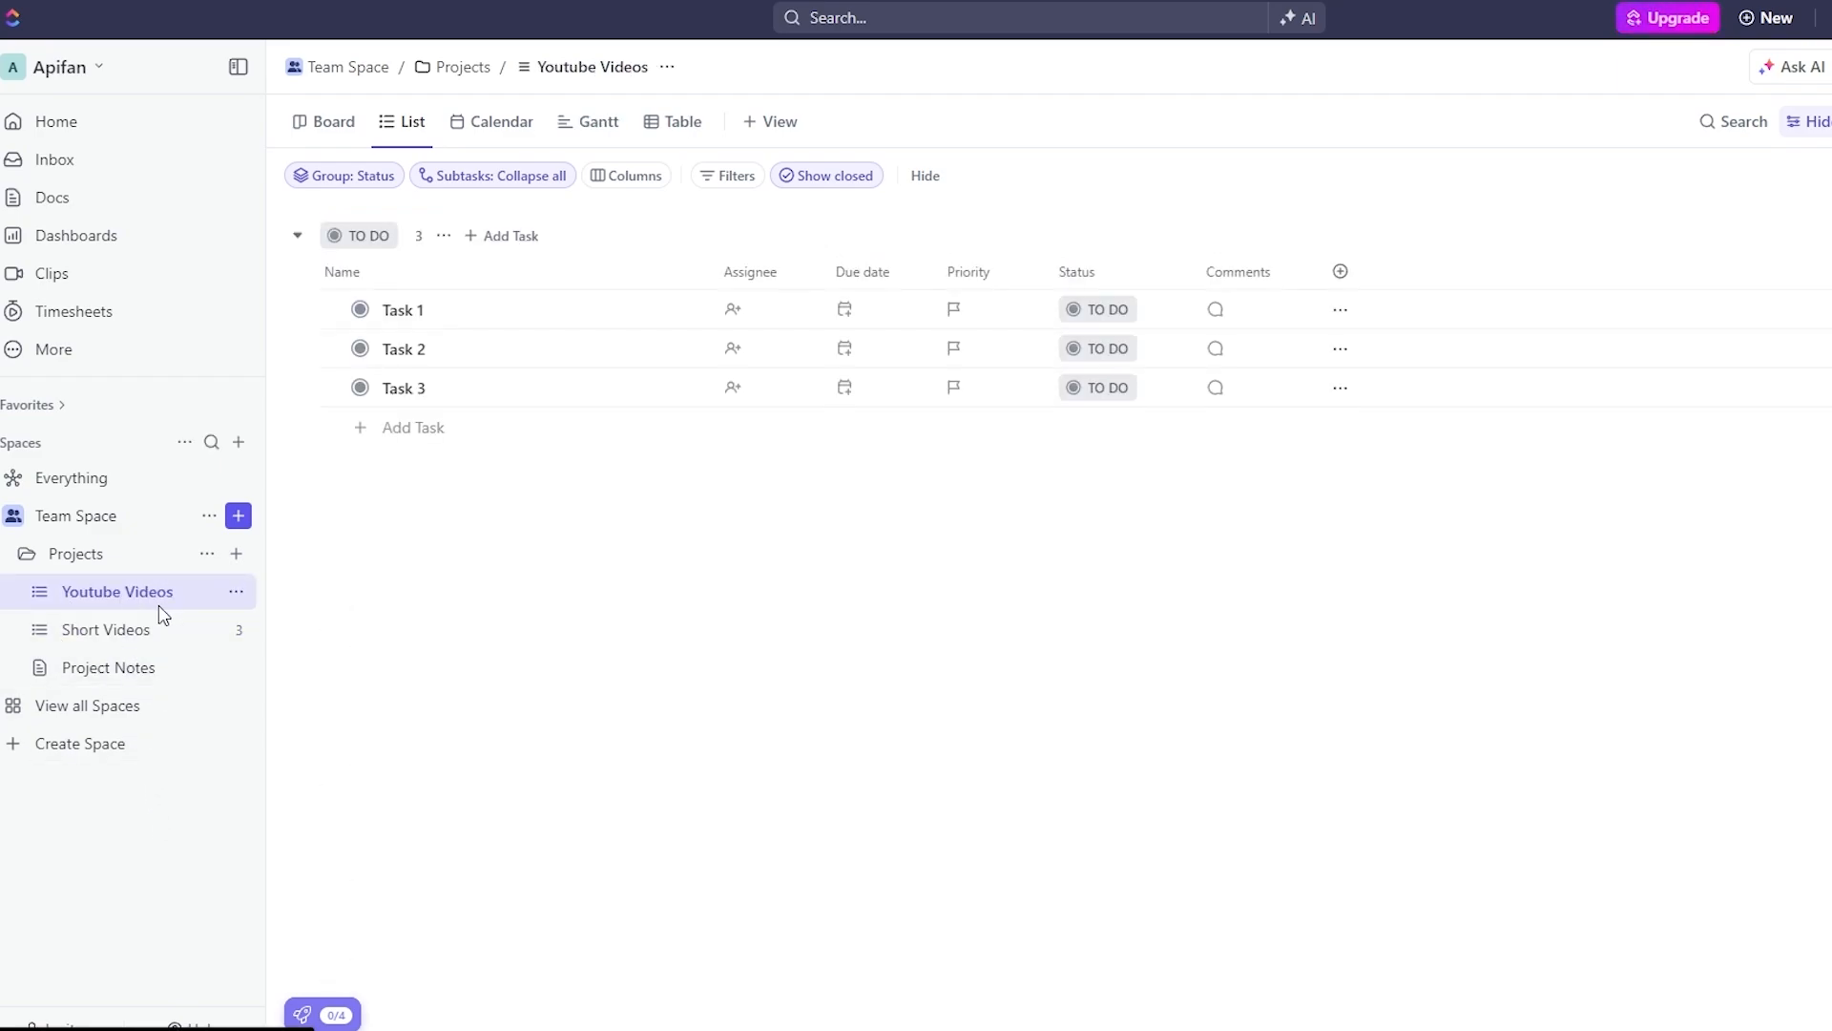
pyautogui.click(115, 560)
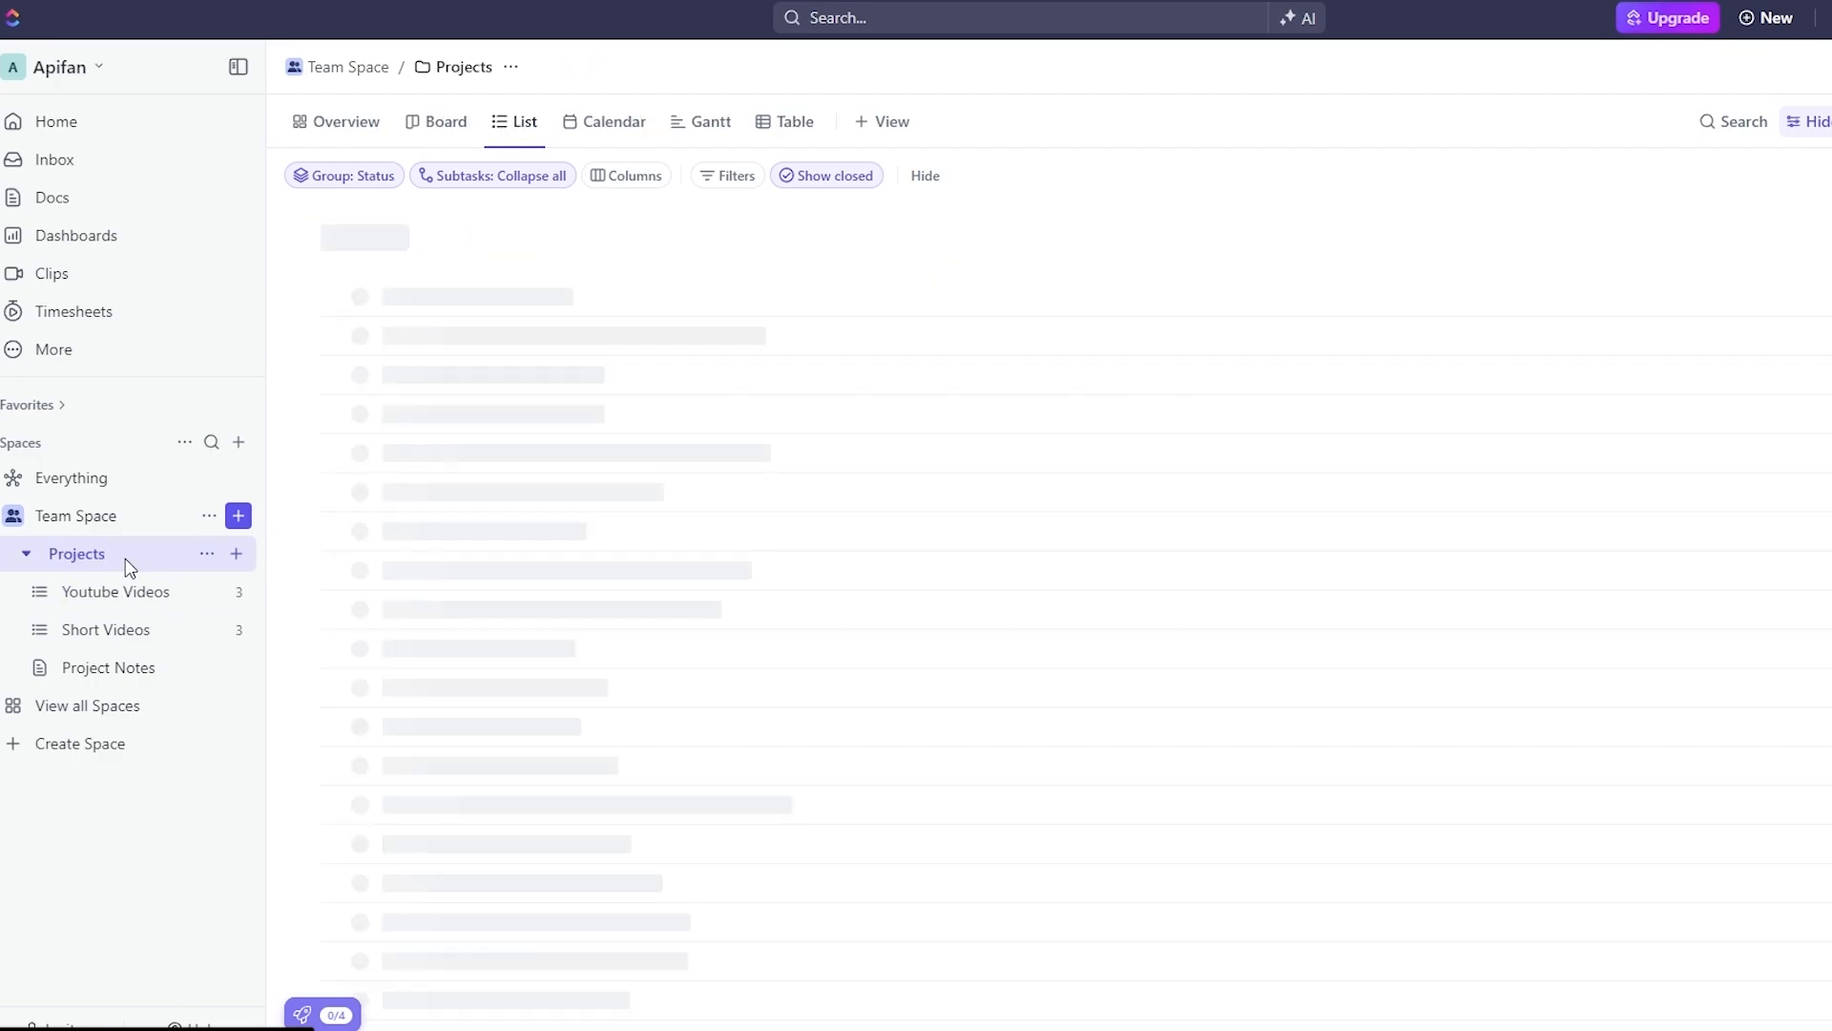
# Start a new folder in Team Space named Podcasts and give it the green color
pyautogui.click(239, 517)
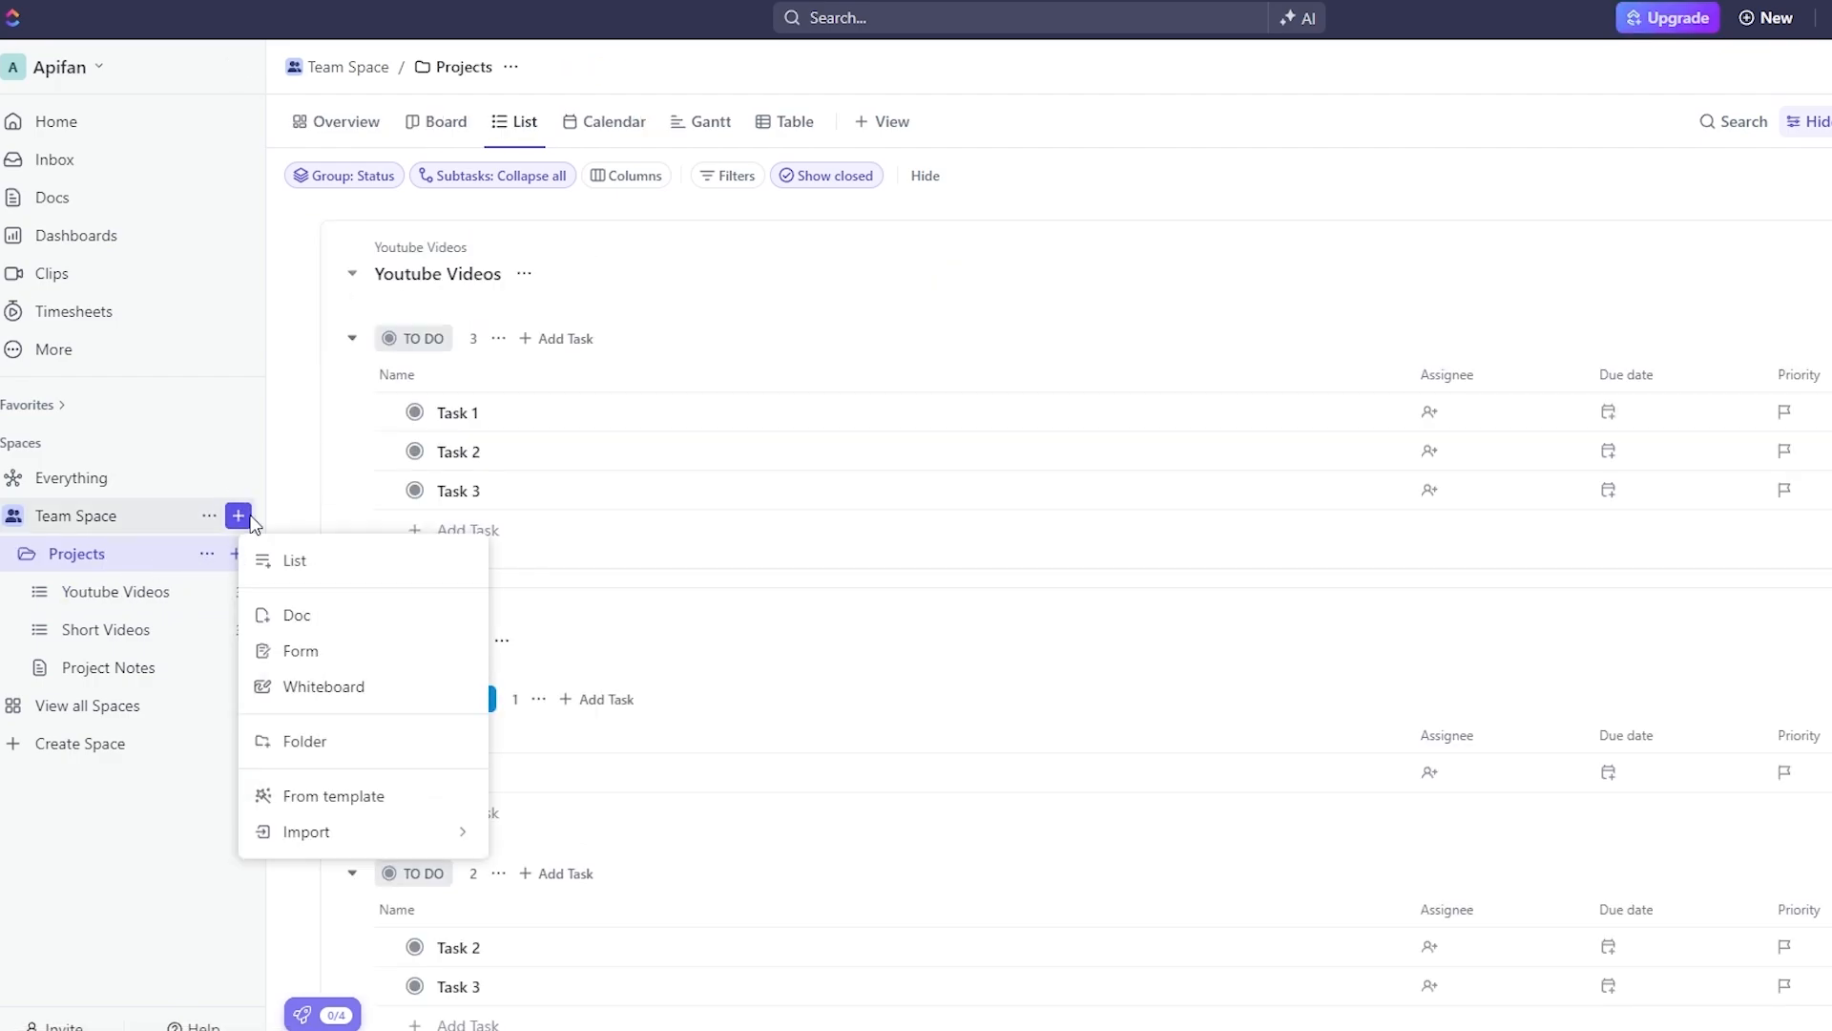
pyautogui.click(382, 752)
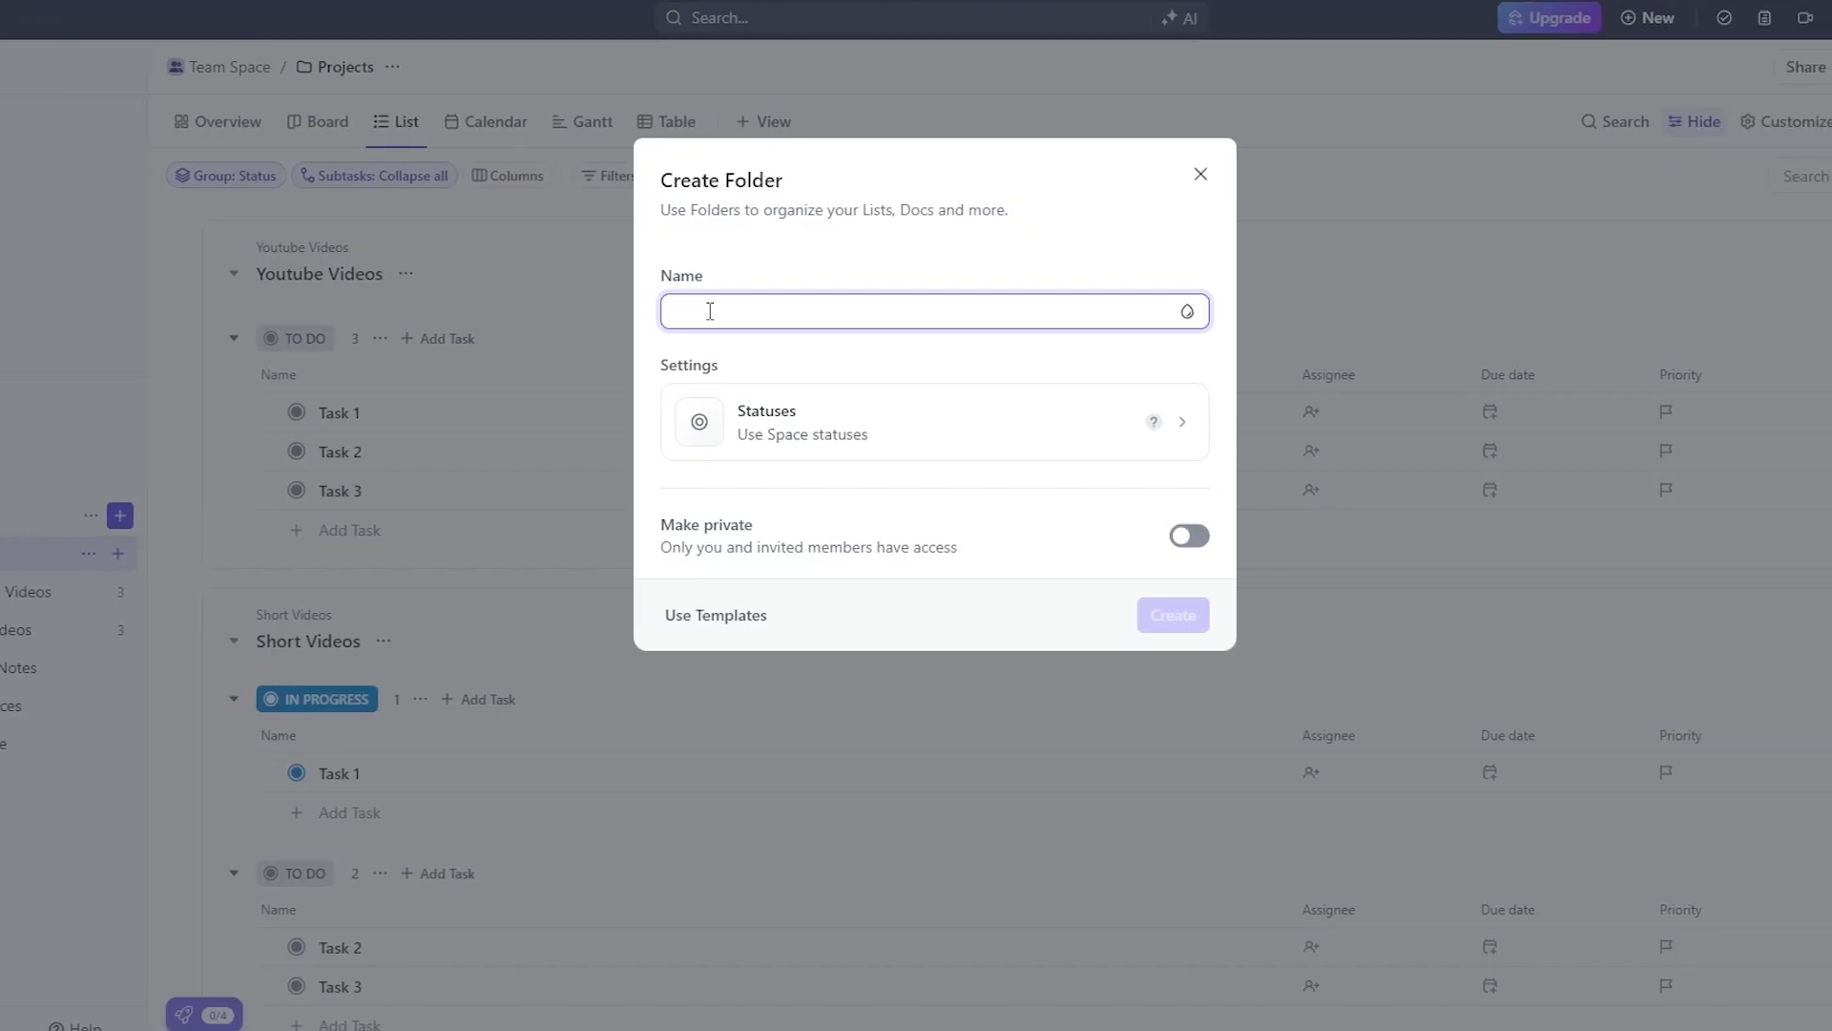
pyautogui.write('Podcasts')
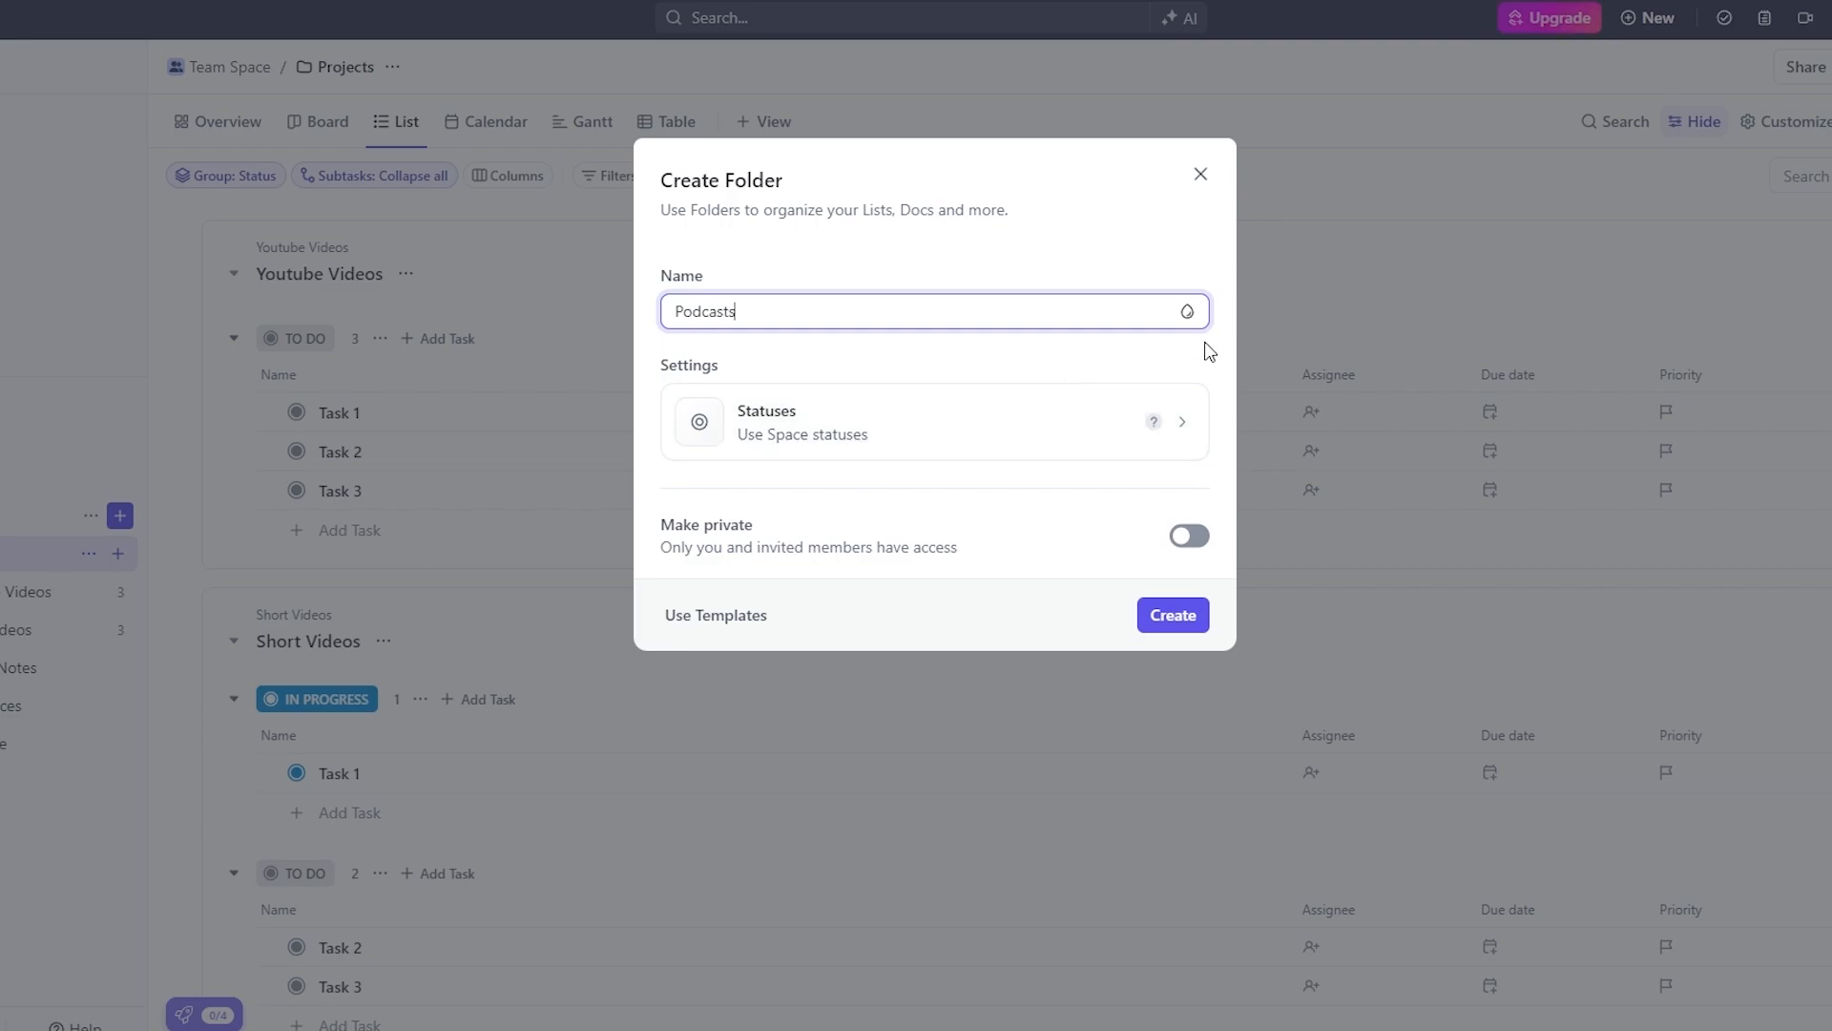
pyautogui.click(1188, 315)
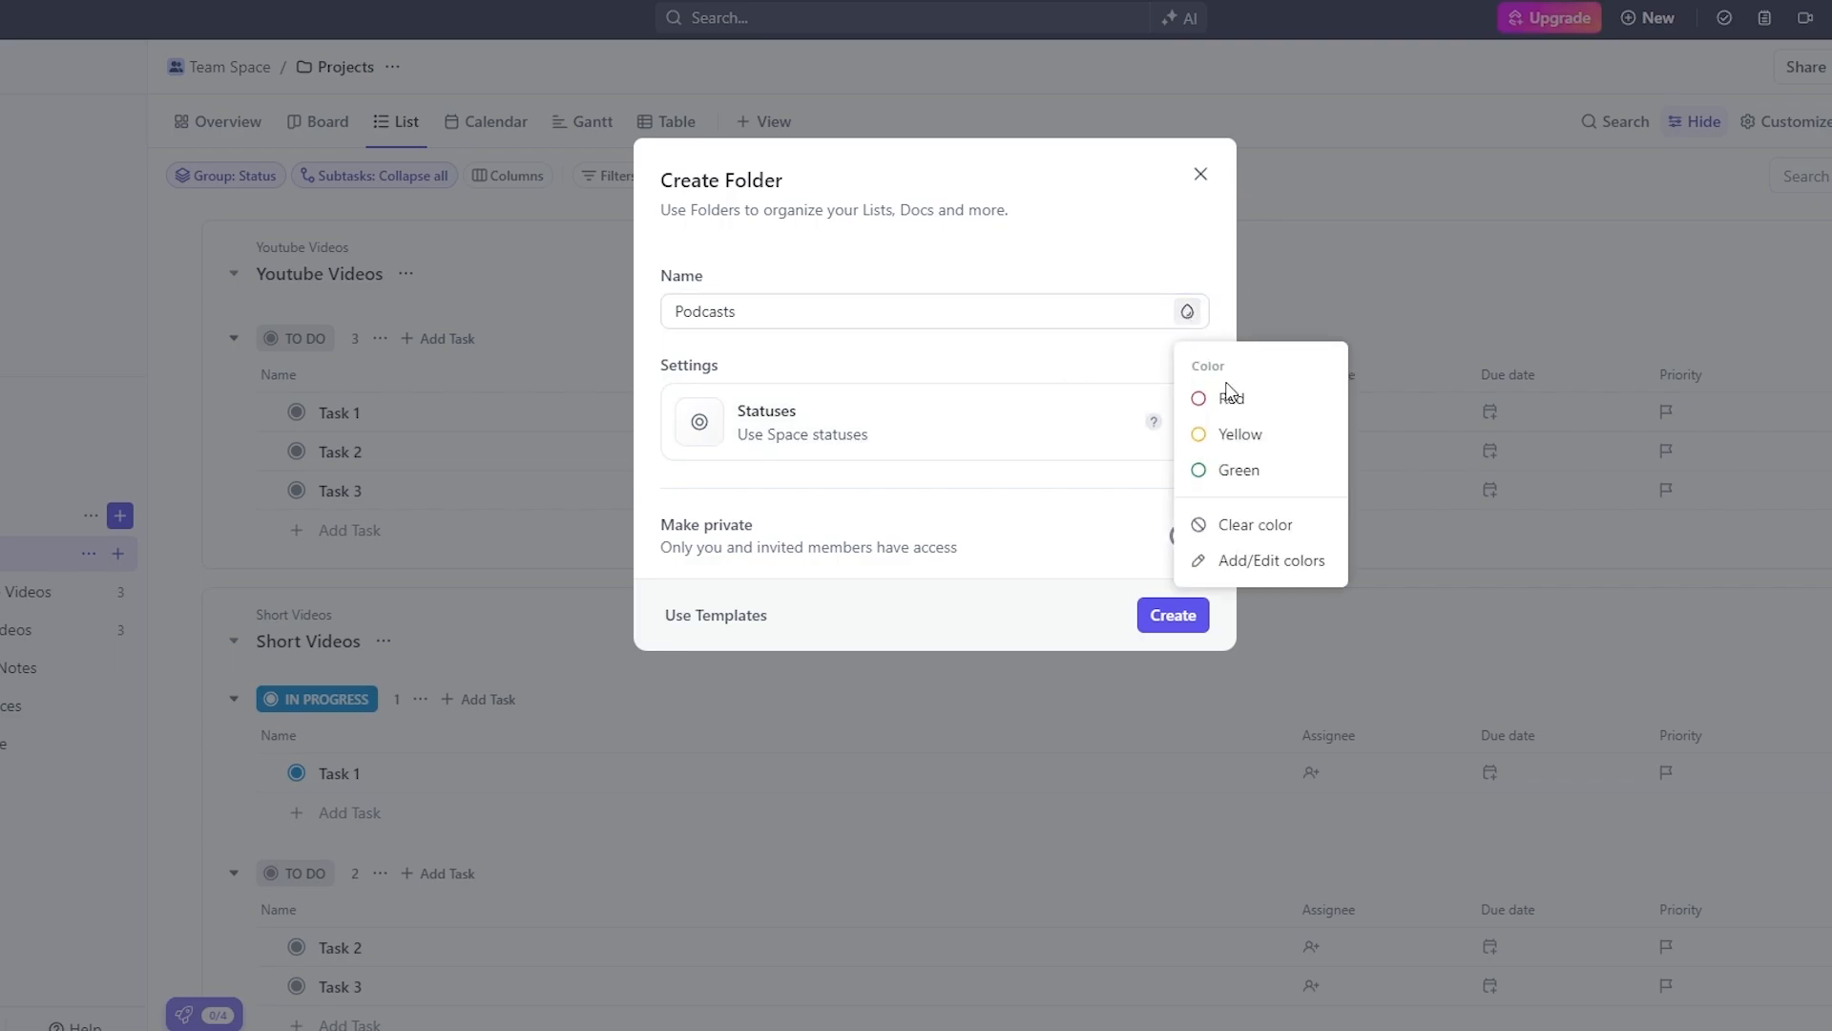
pyautogui.click(1269, 482)
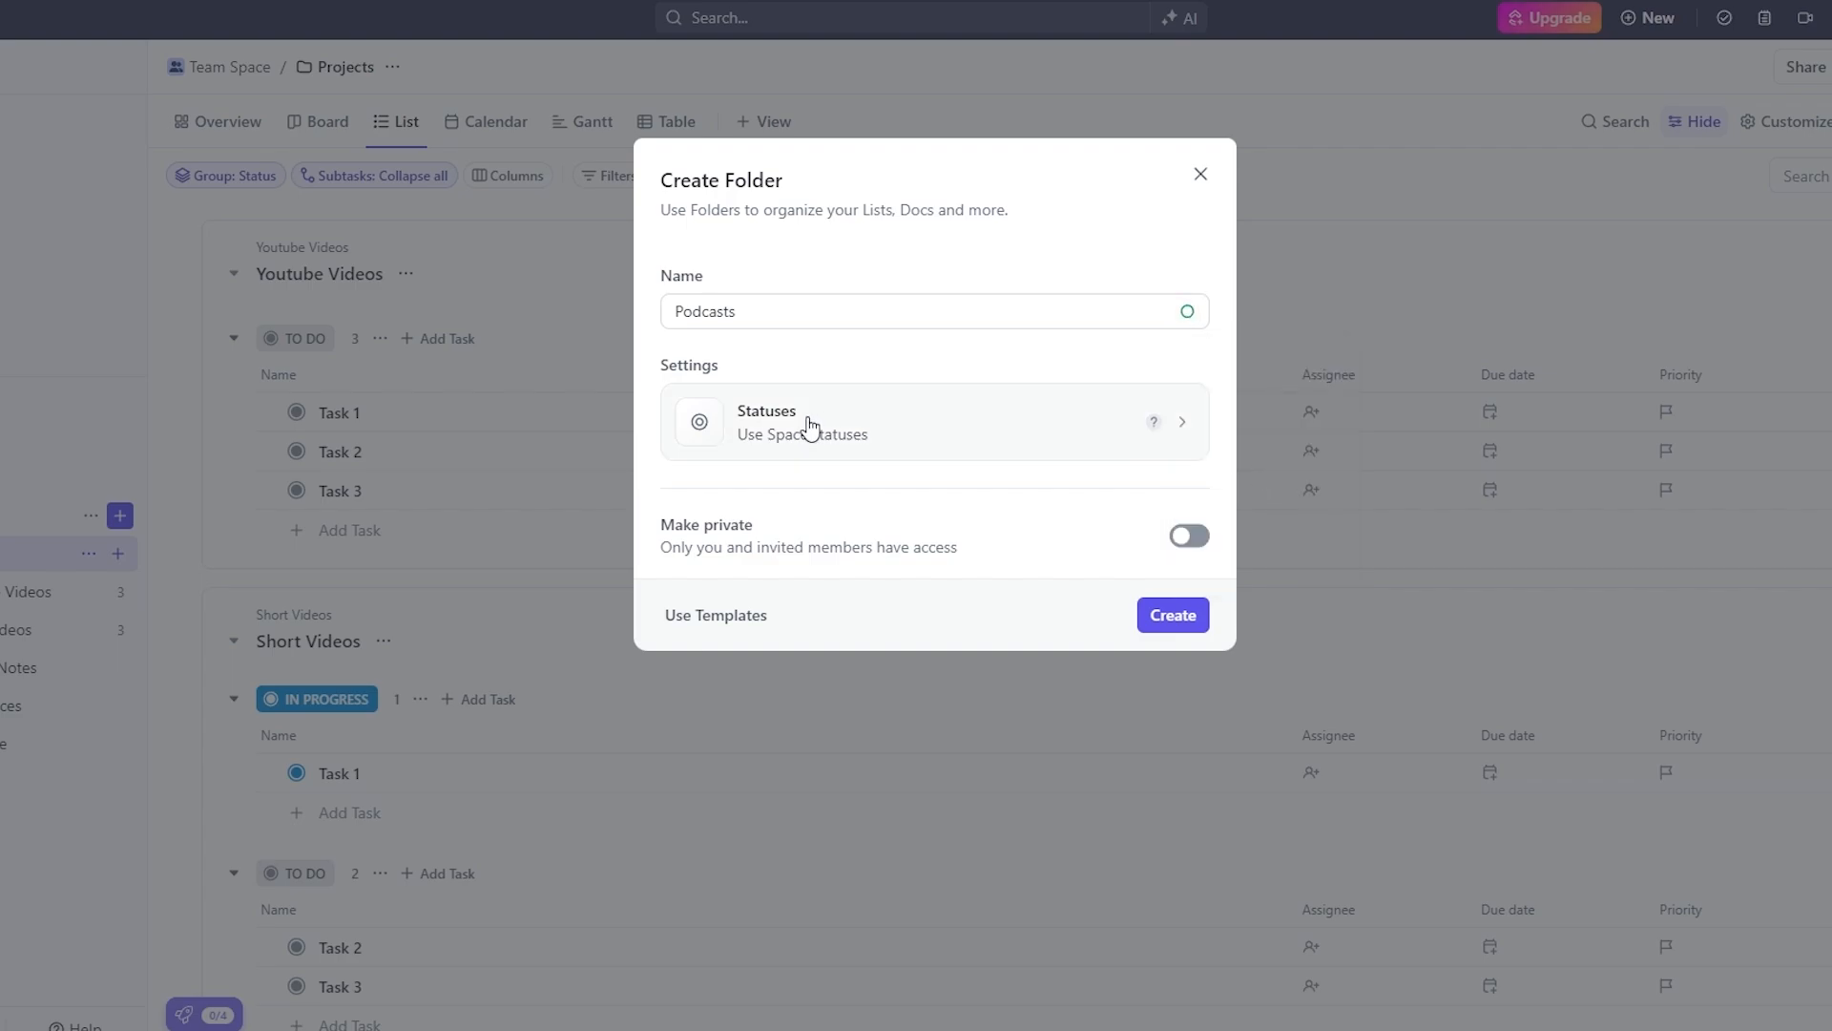
# Switch the new folder to custom statuses and rename its Not started status as ALL PODCASTS
pyautogui.moveTo(683, 366); pyautogui.dragTo(723, 376)
pyautogui.click(795, 436)
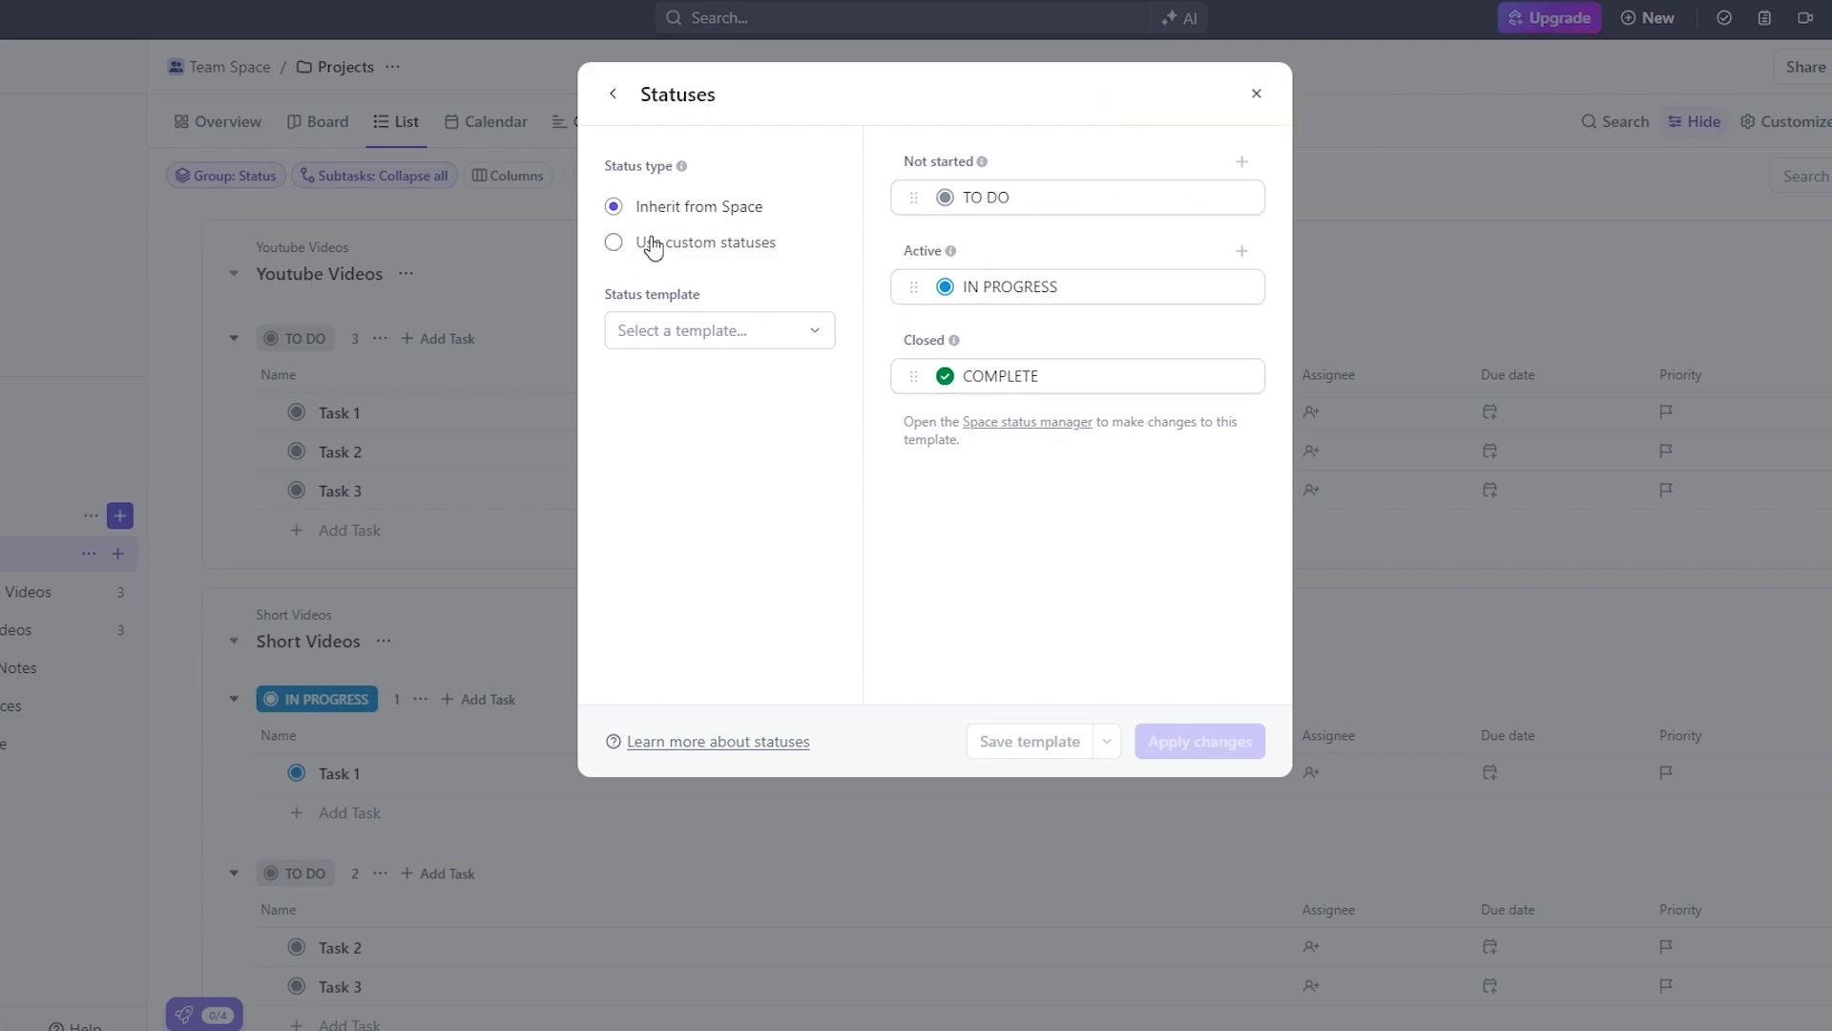
pyautogui.click(713, 248)
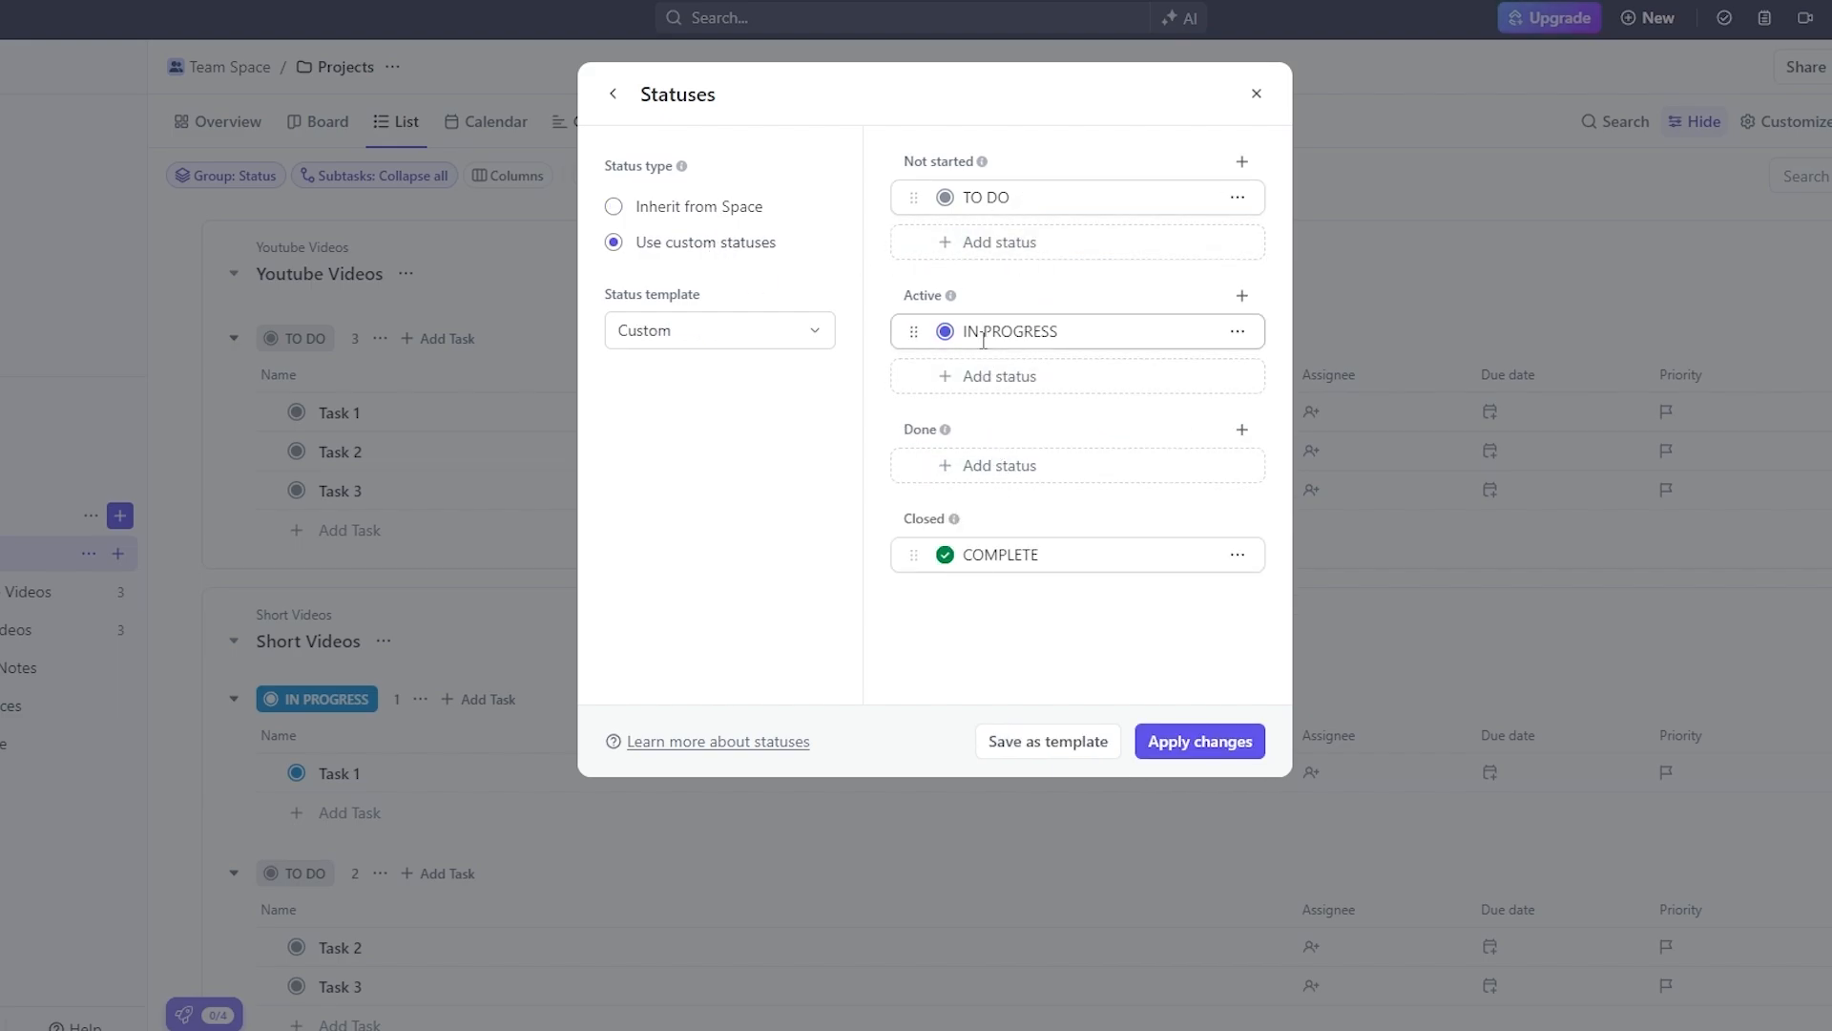
pyautogui.click(1030, 197)
pyautogui.moveTo(1030, 196); pyautogui.dragTo(966, 194)
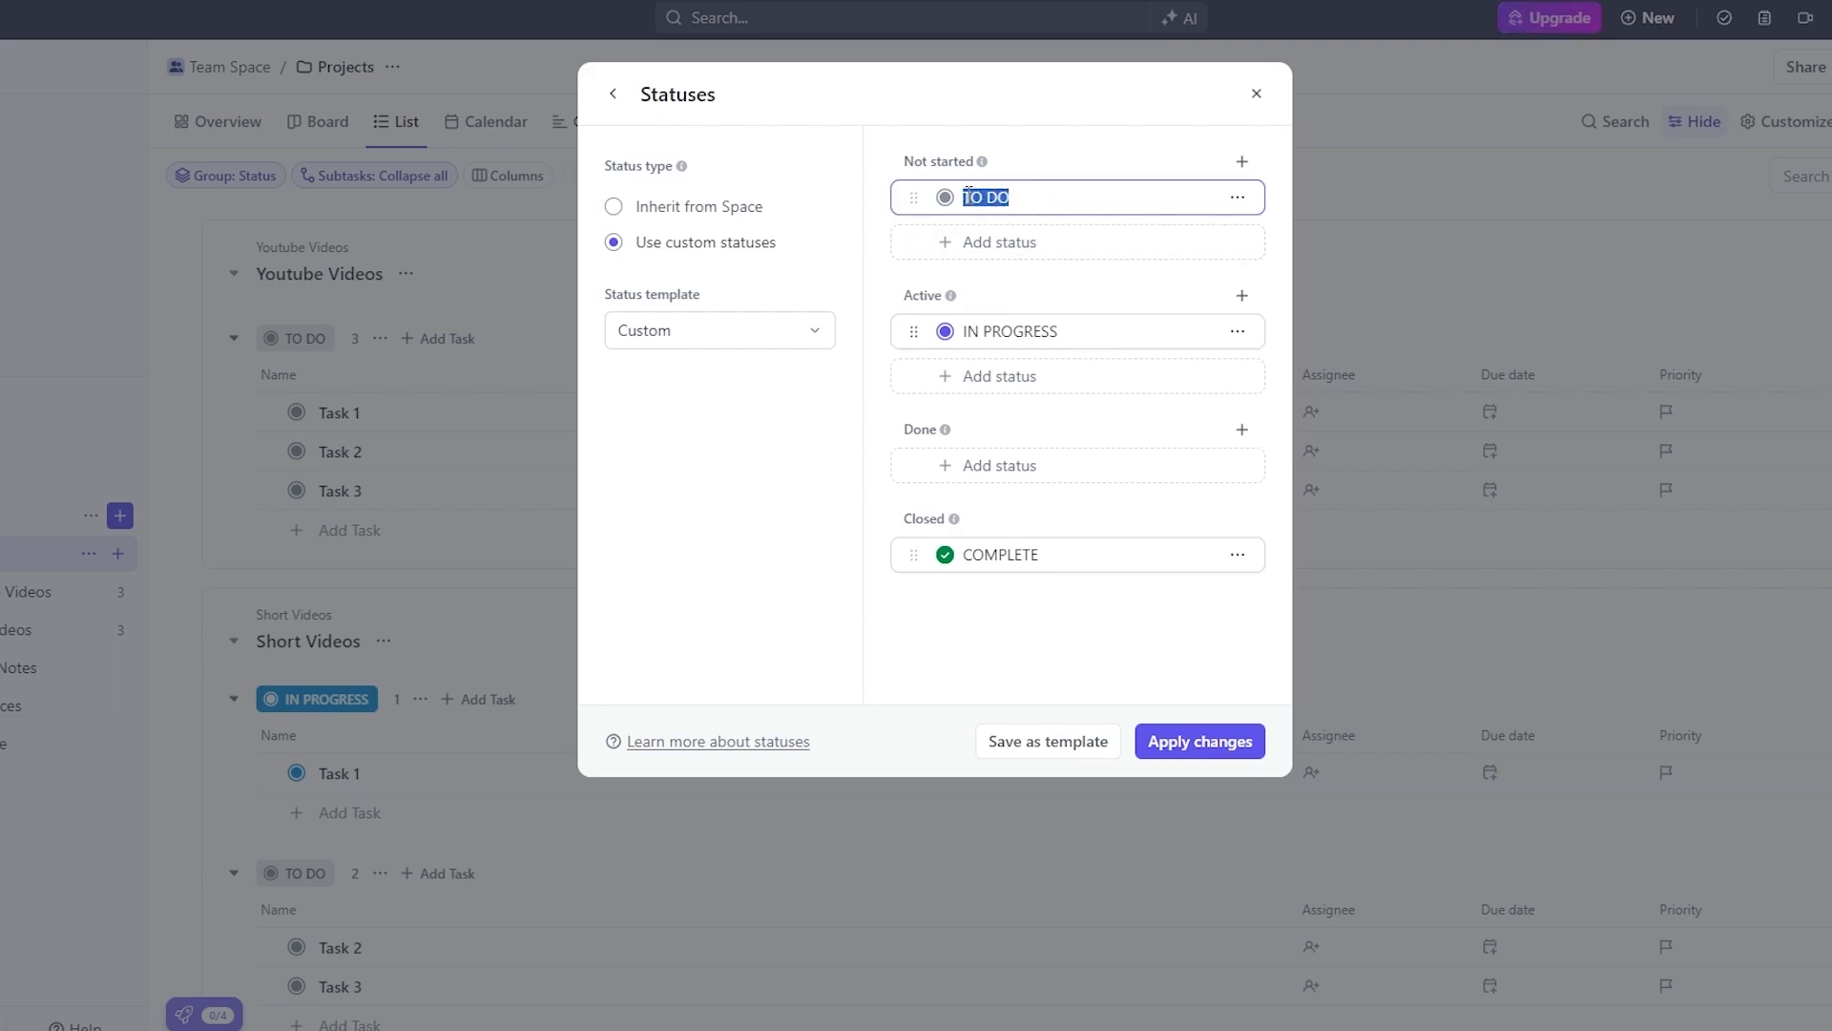
pyautogui.write('ALL PODCASTS')
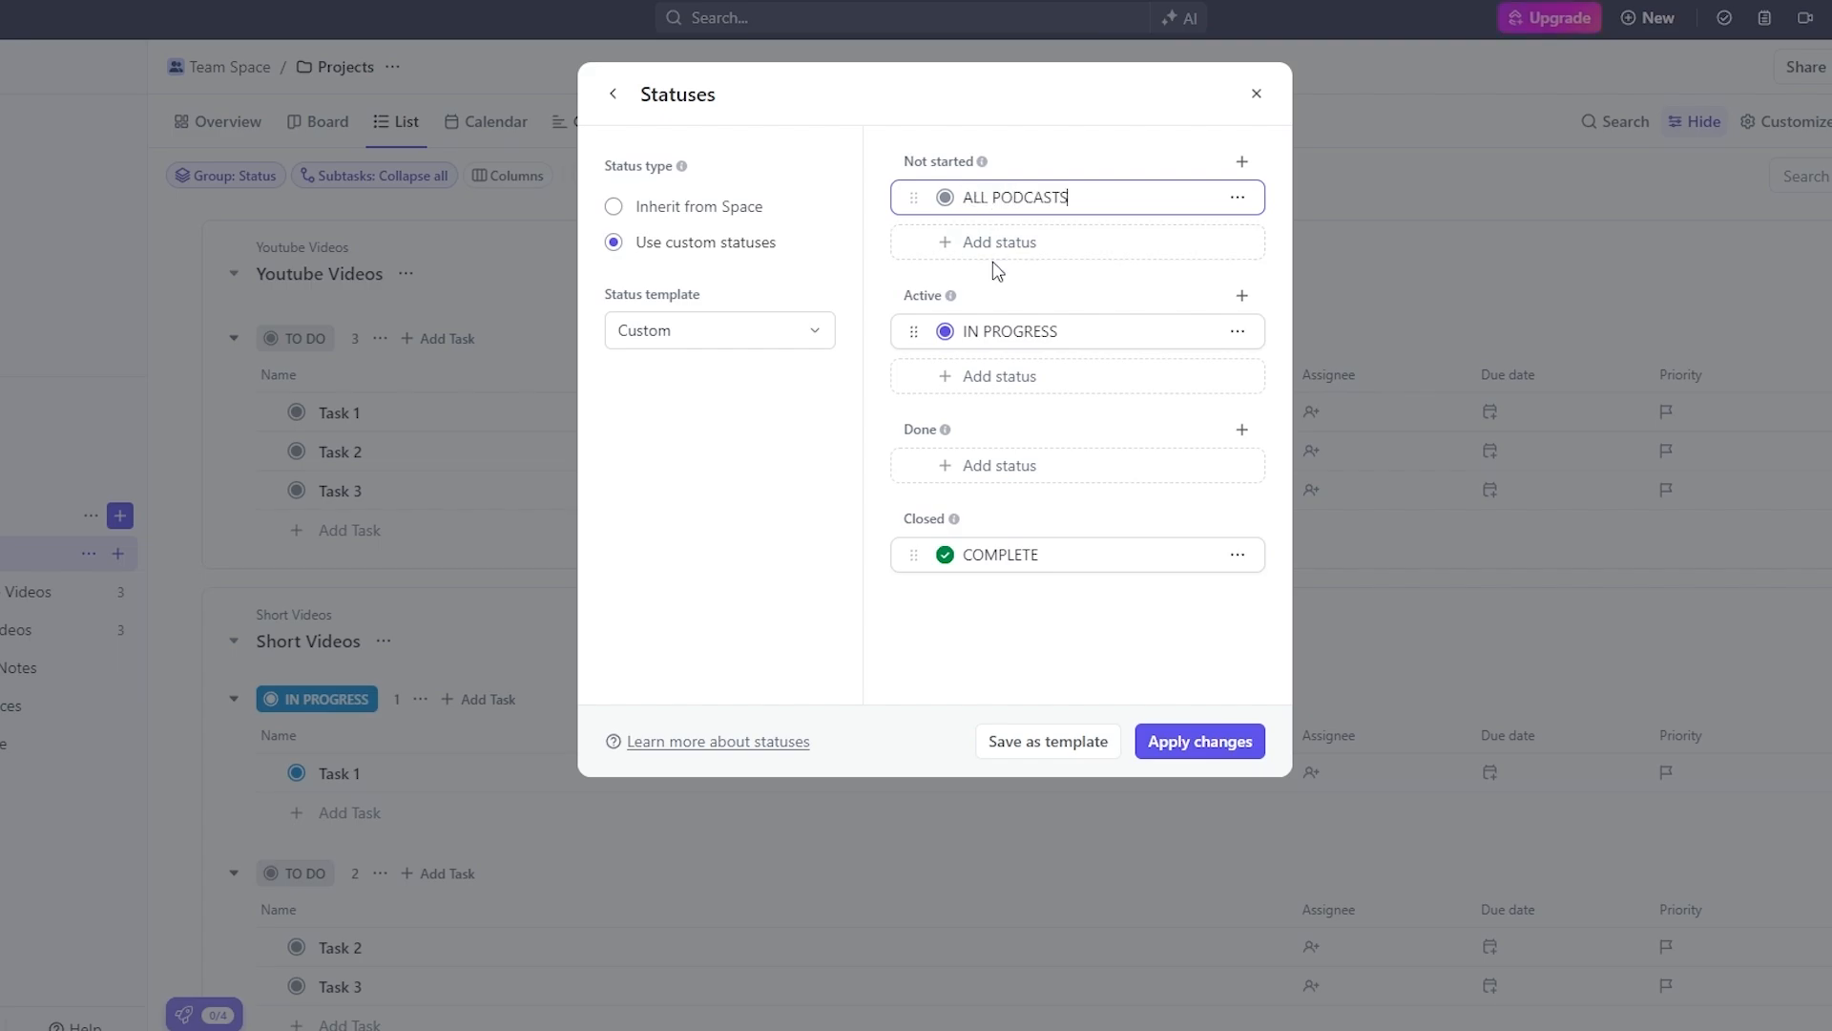
pyautogui.press('Return')
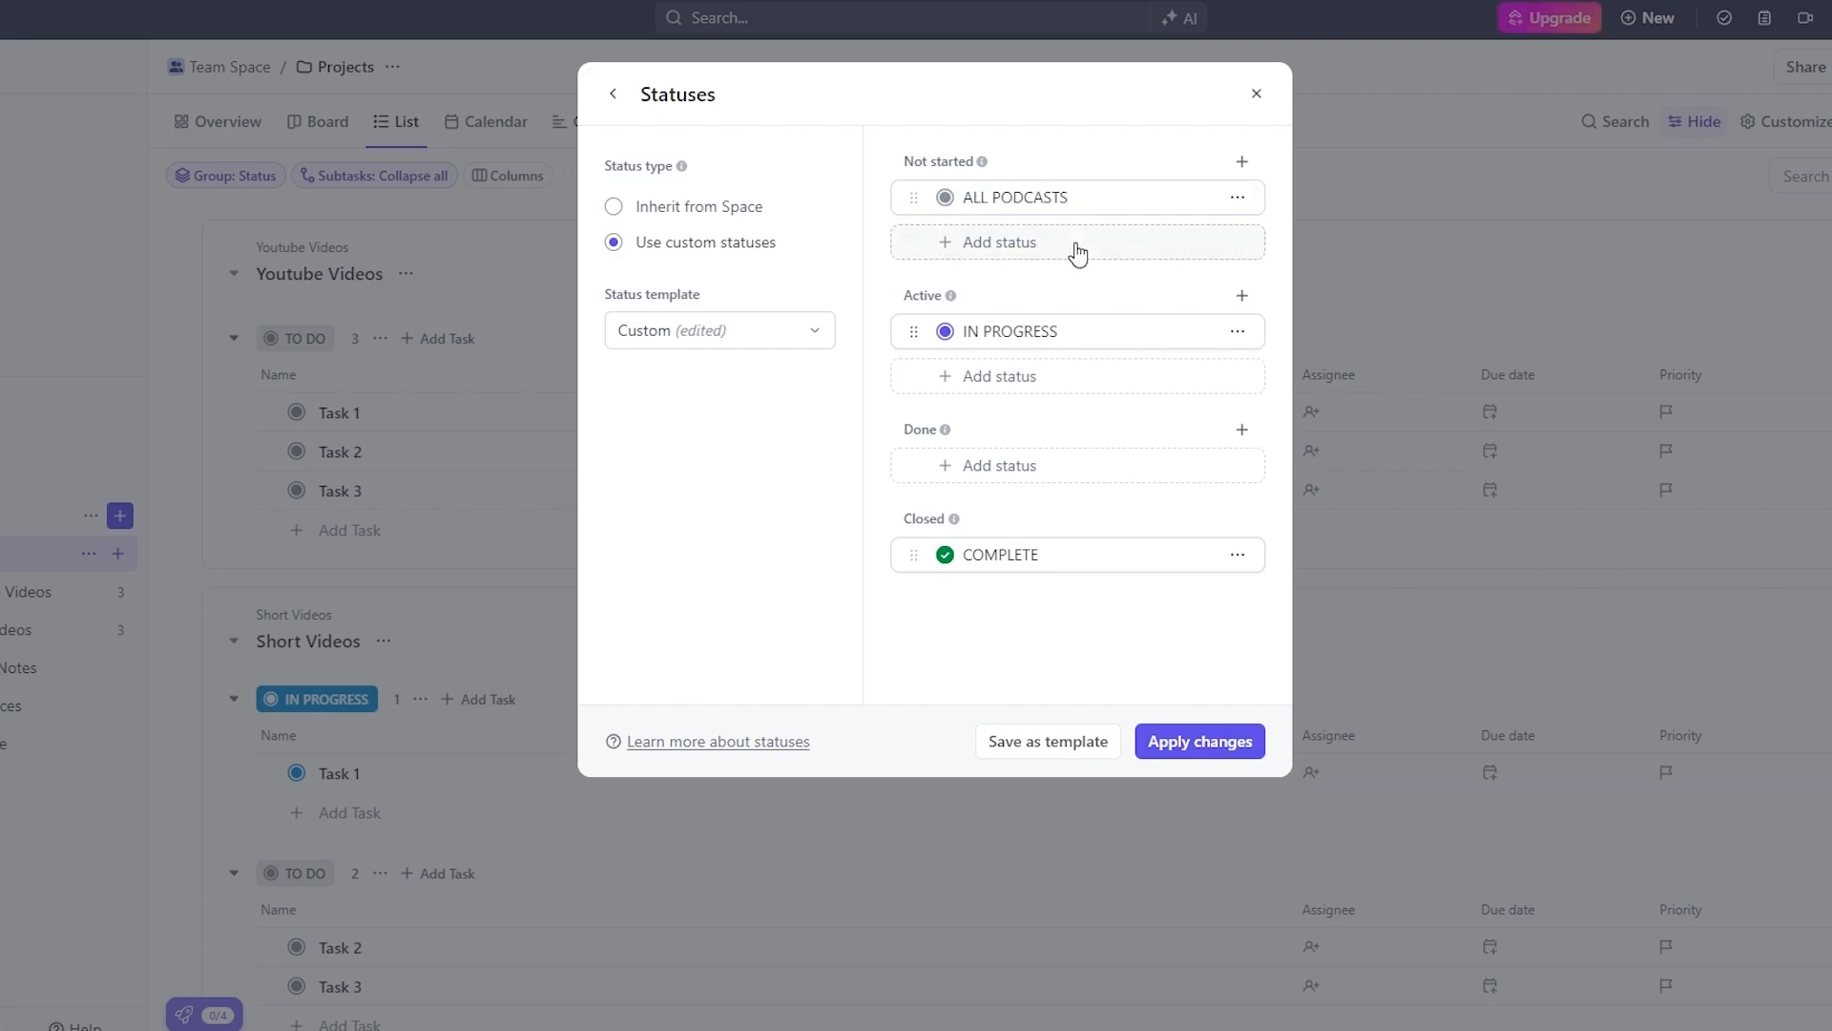
pyautogui.click(945, 331)
pyautogui.click(937, 294)
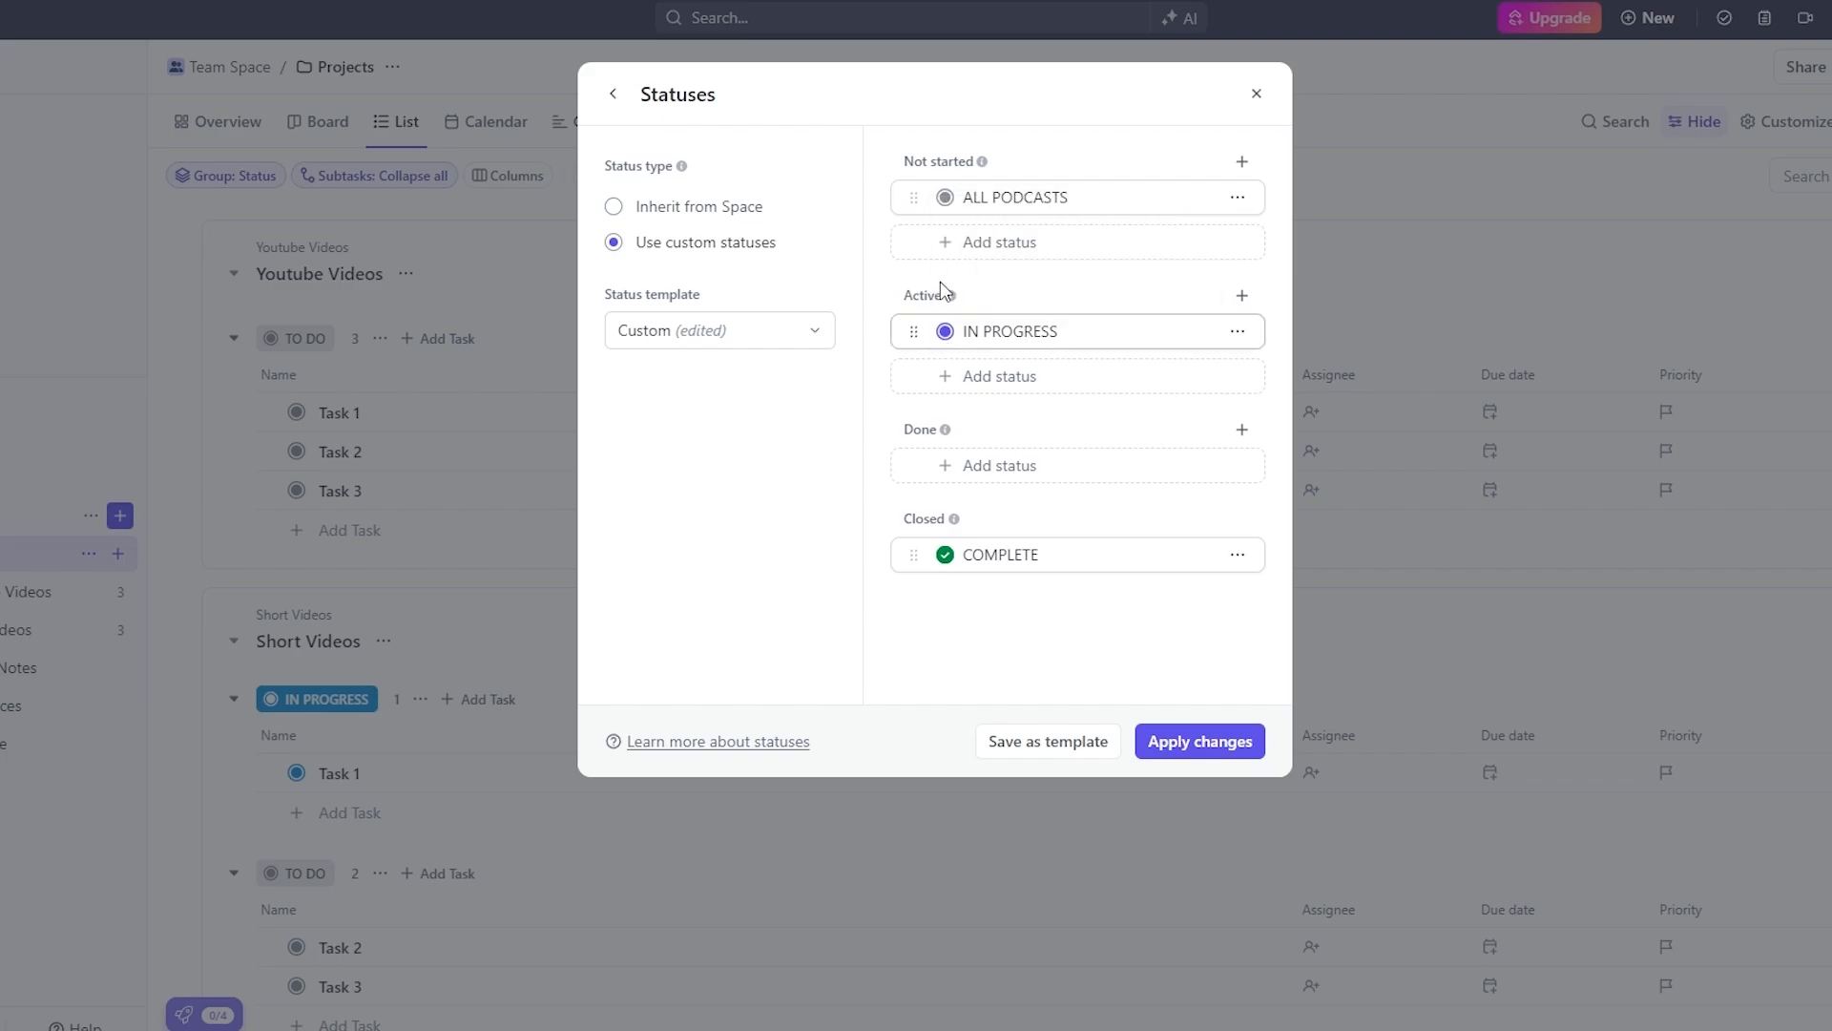
pyautogui.click(945, 198)
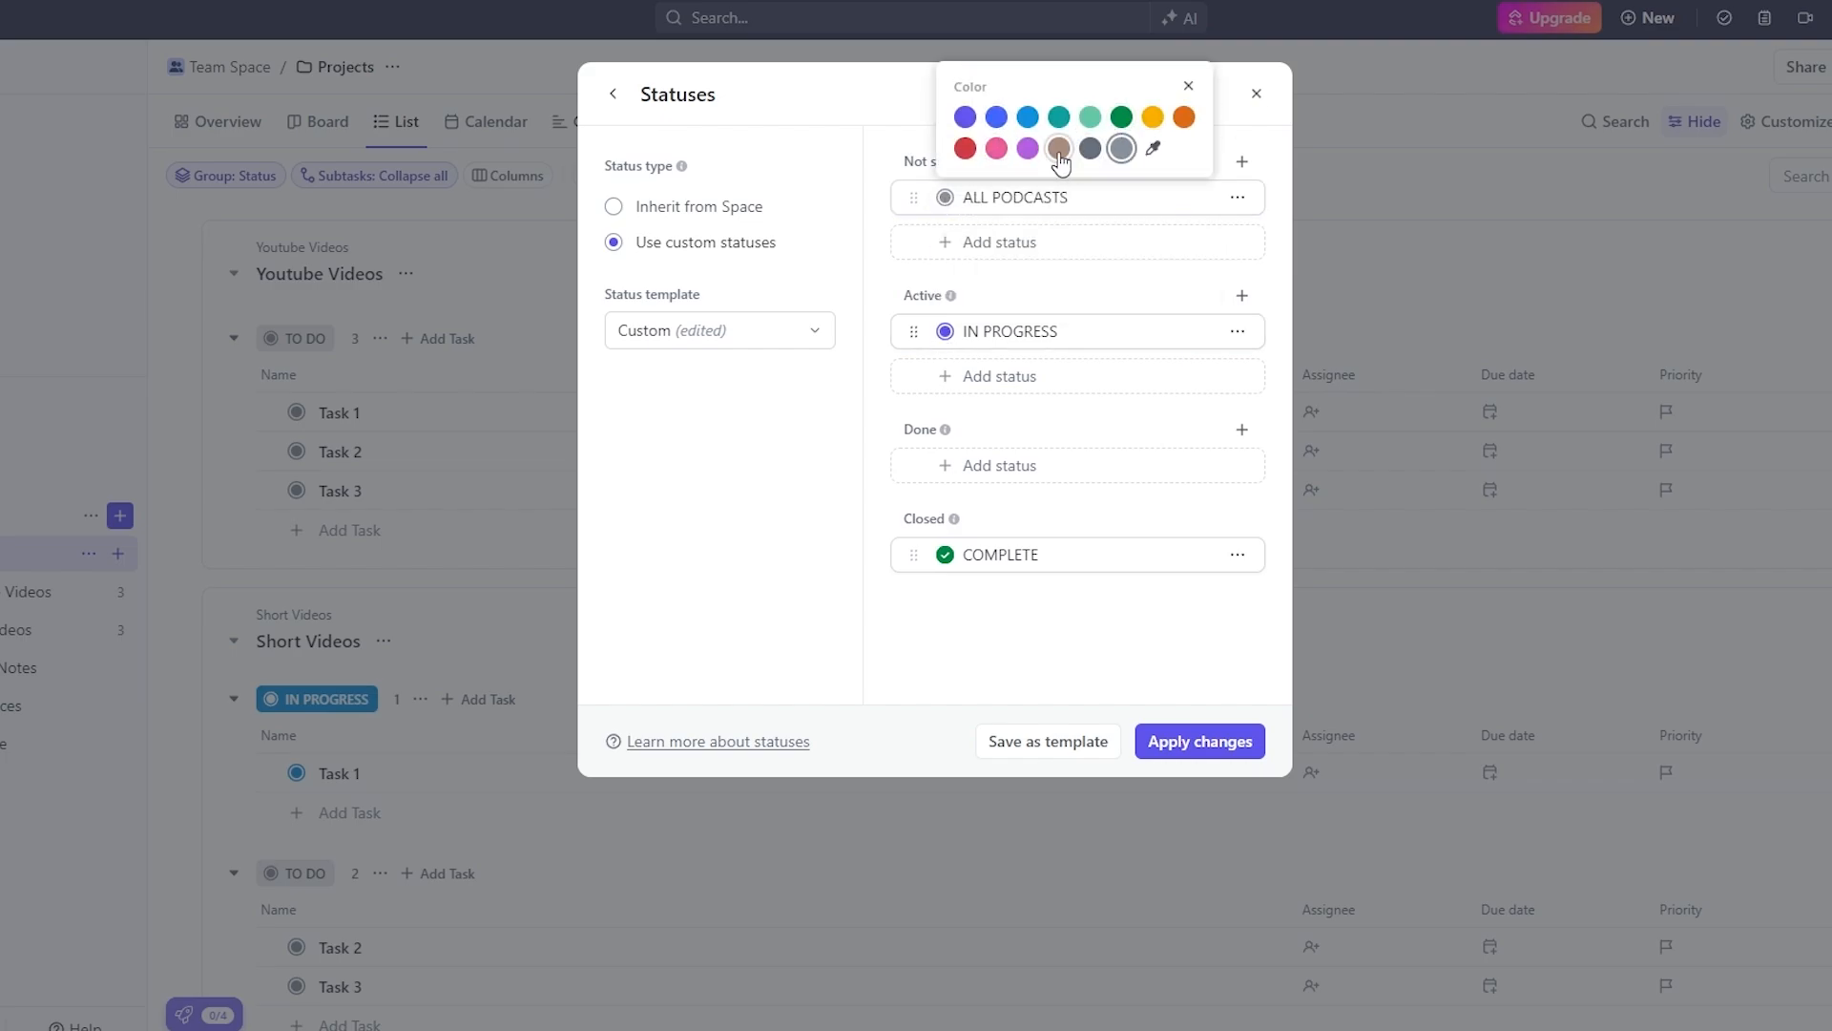
pyautogui.click(1001, 291)
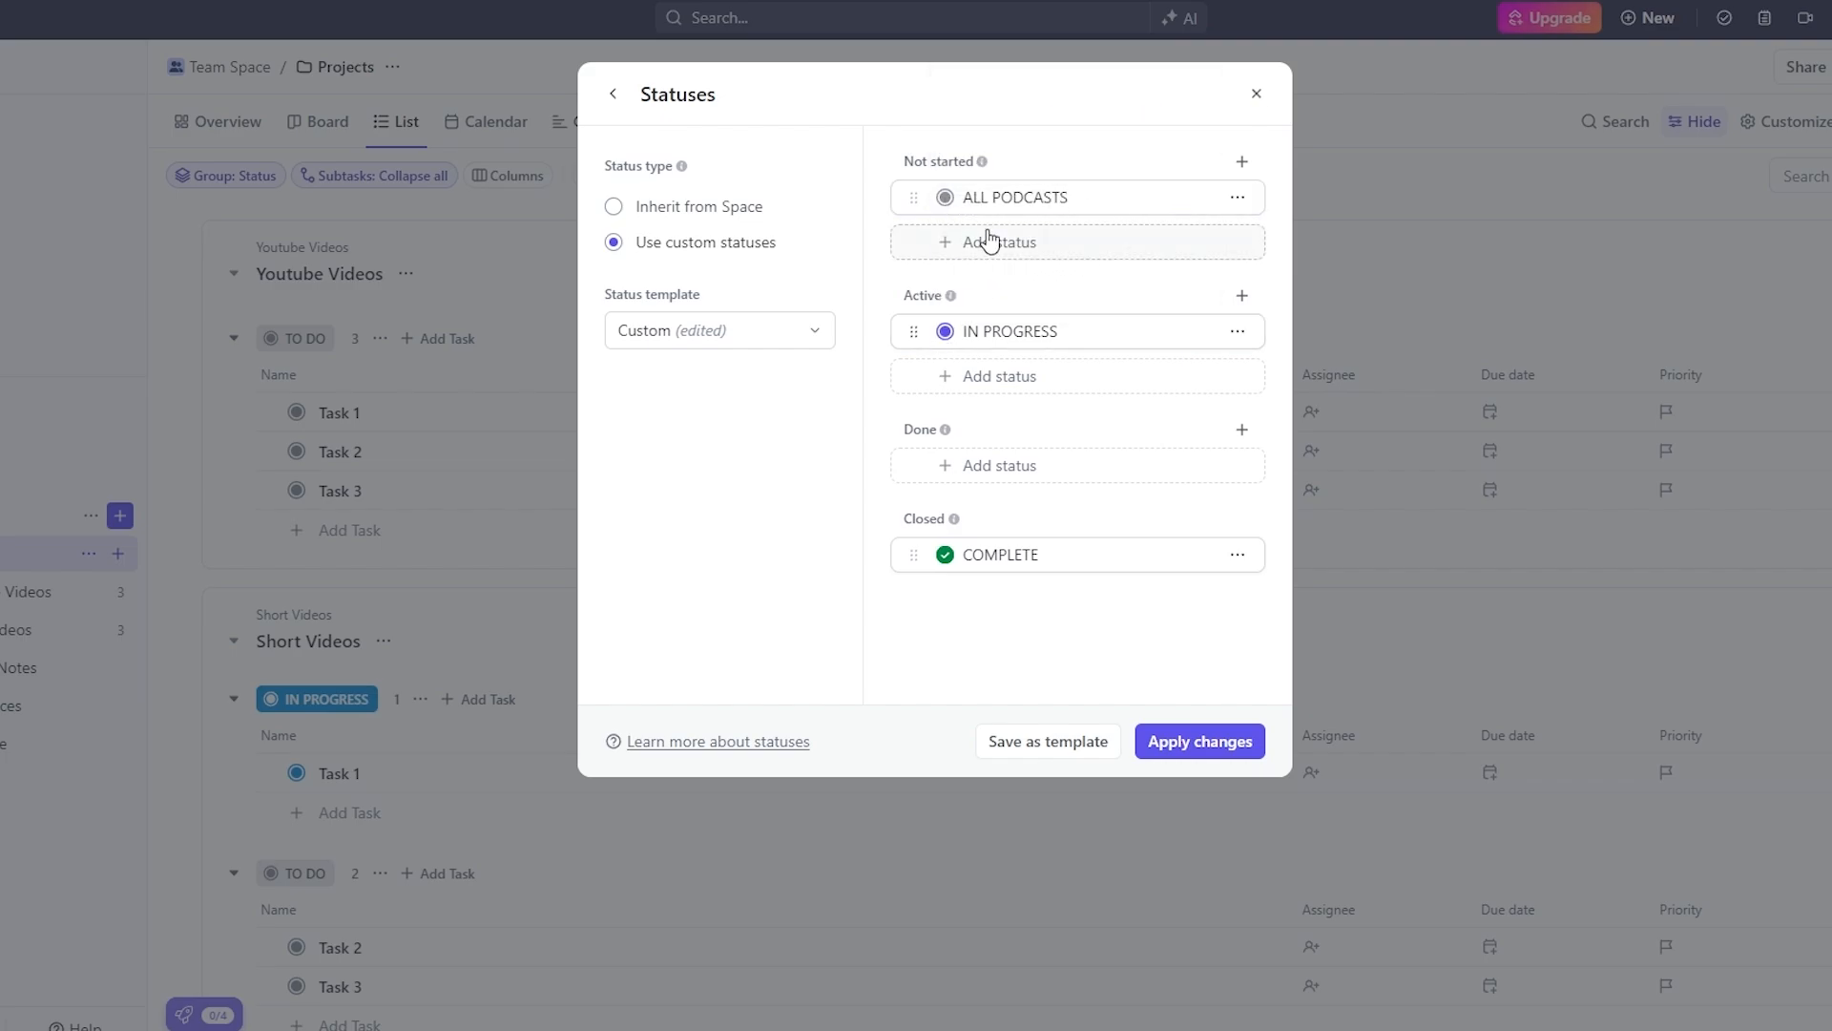
pyautogui.click(1017, 197)
pyautogui.doubleClick(983, 197)
pyautogui.tripleClick(983, 198)
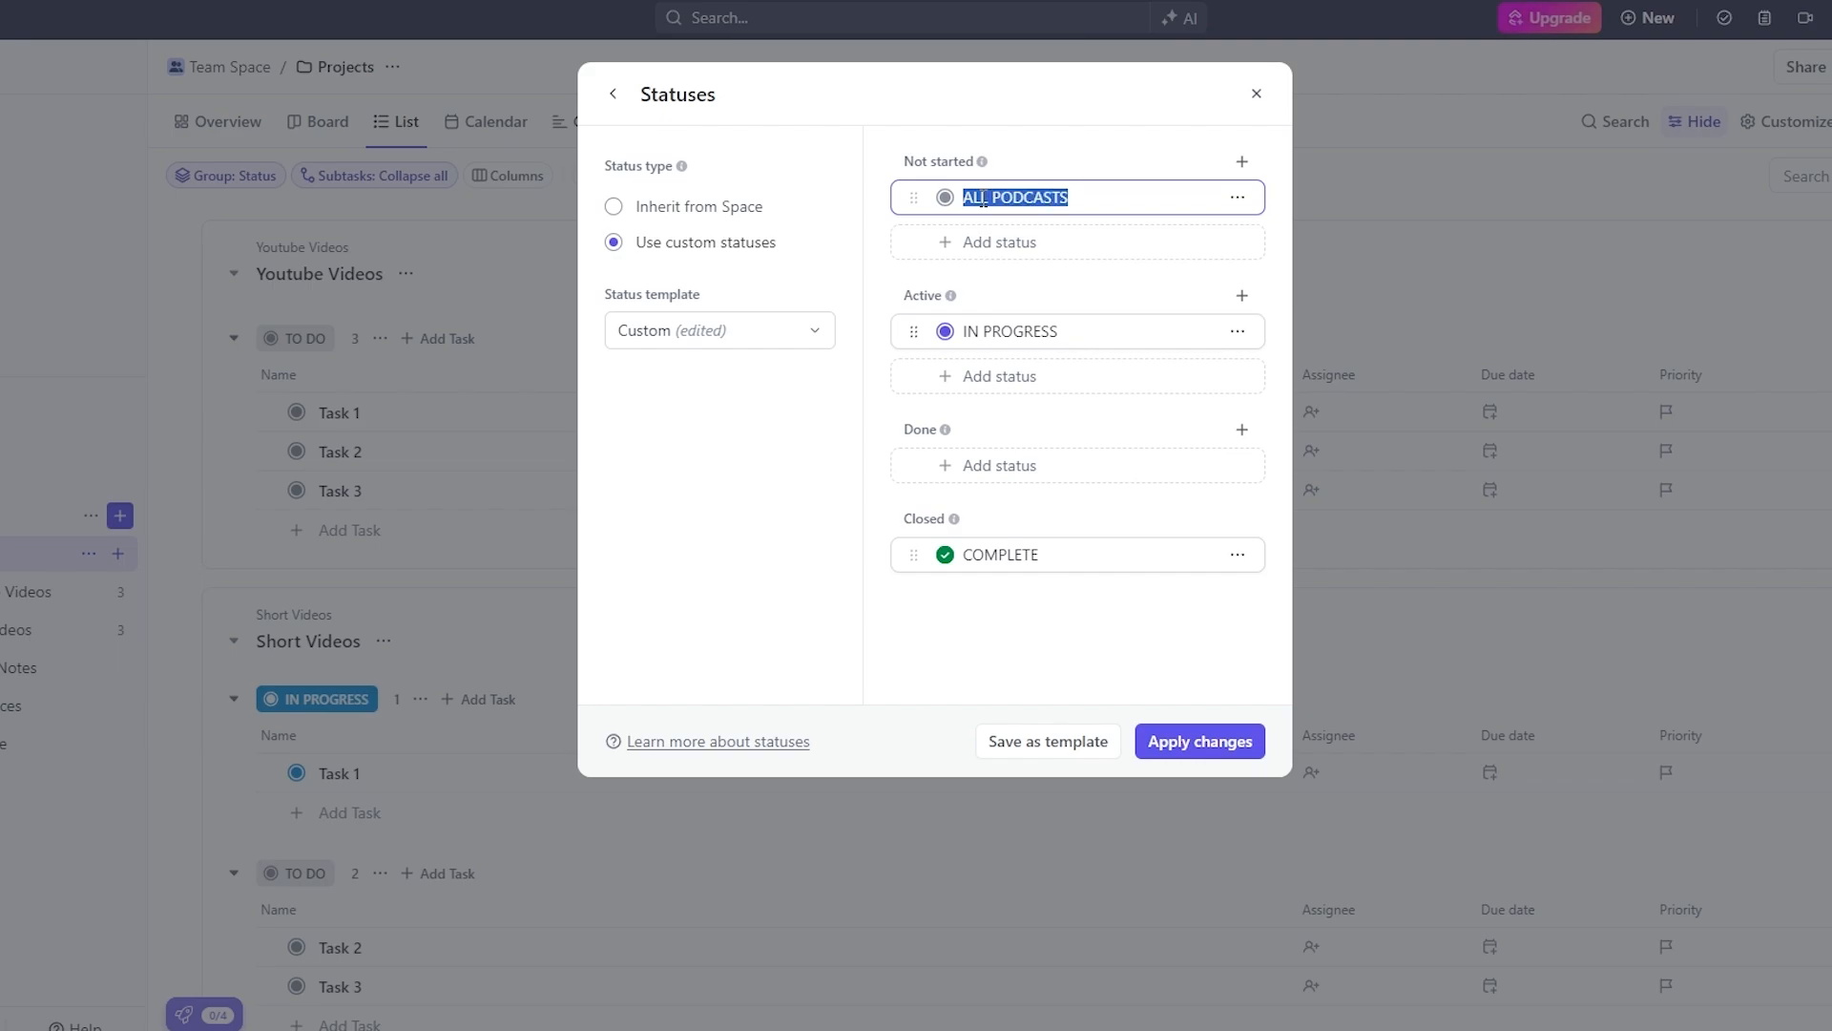
pyautogui.click(945, 332)
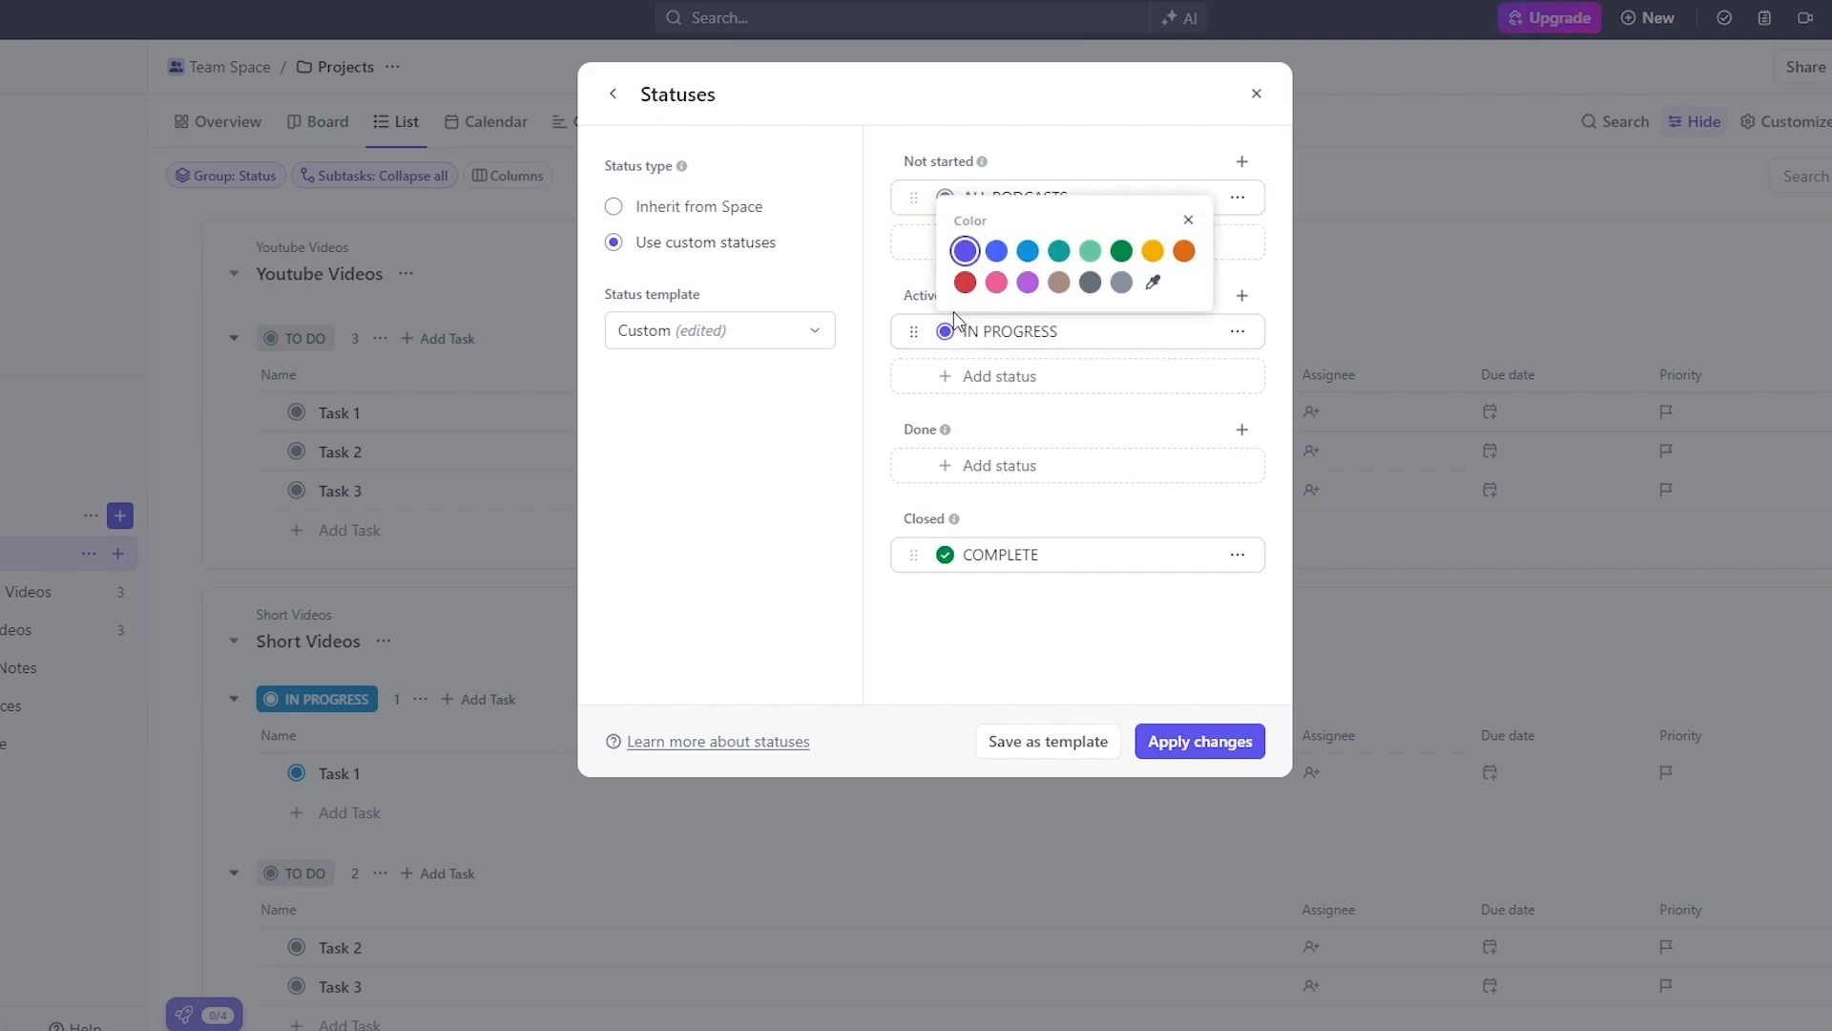
pyautogui.click(1035, 425)
# Enter a COMPLETED status in the Done group and color it blue
pyautogui.click(1011, 477)
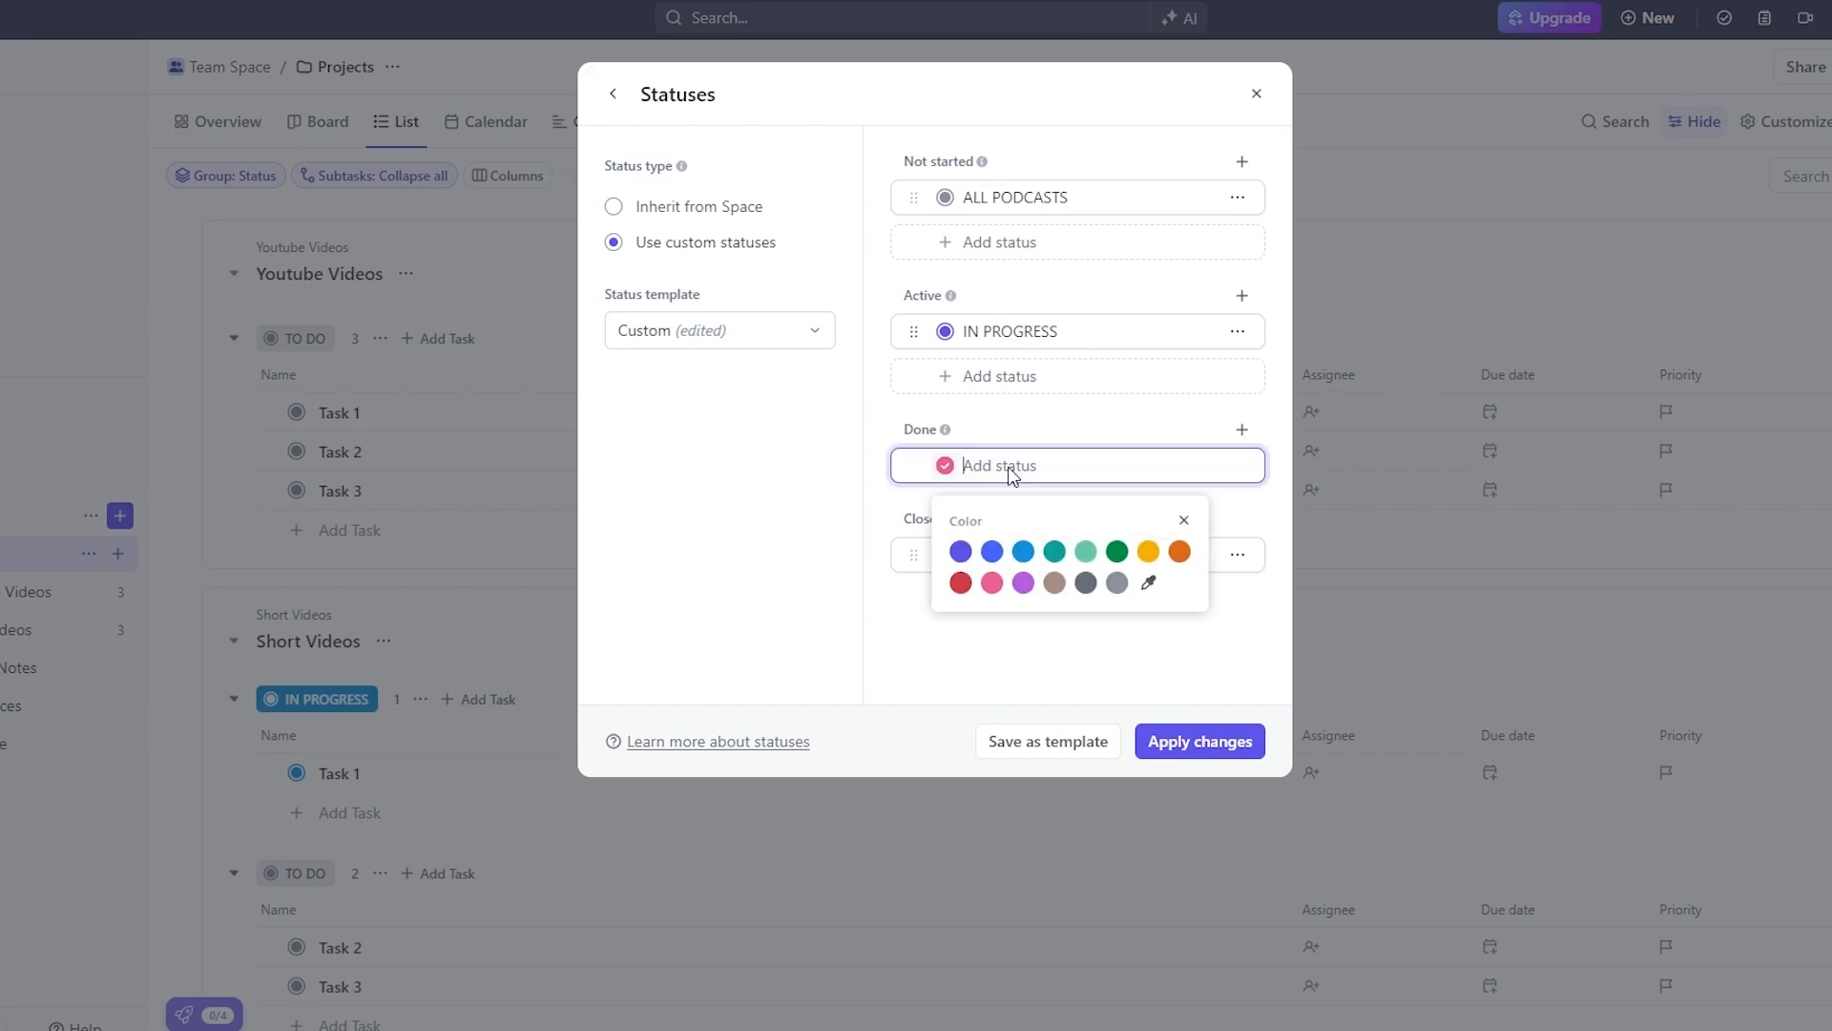
pyautogui.write('COMPLETED')
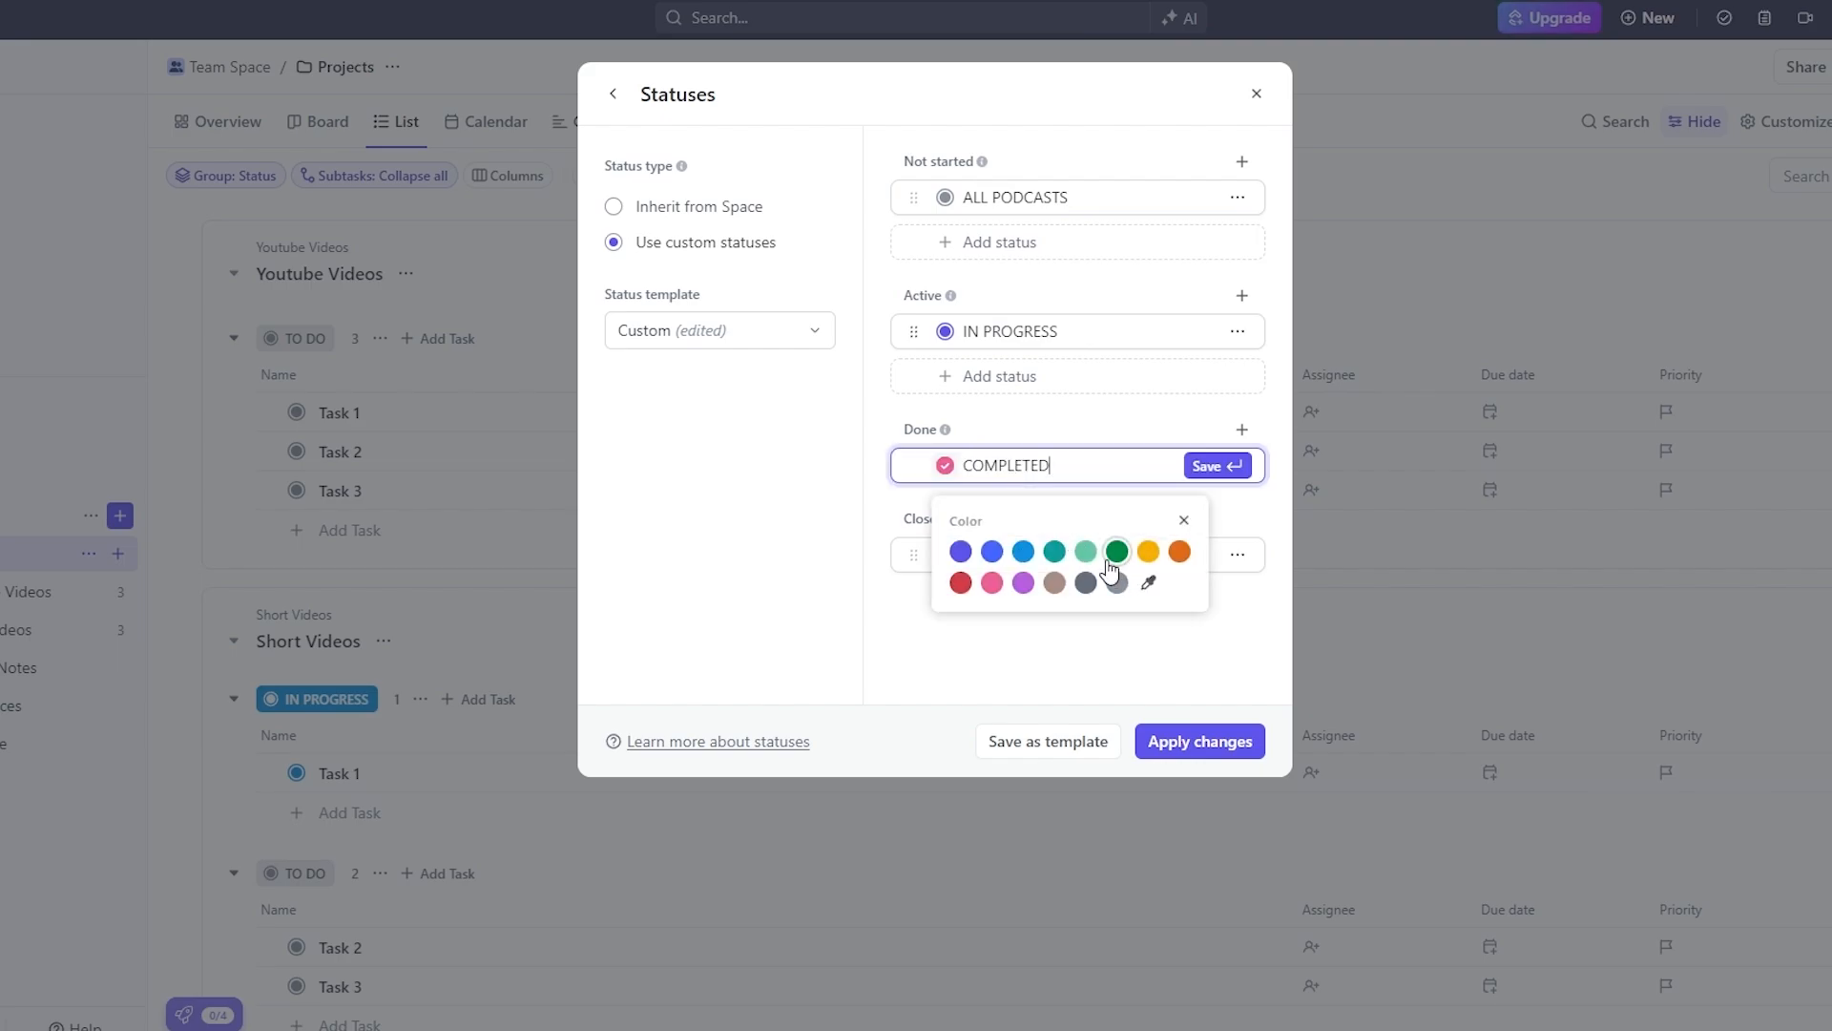
pyautogui.click(997, 553)
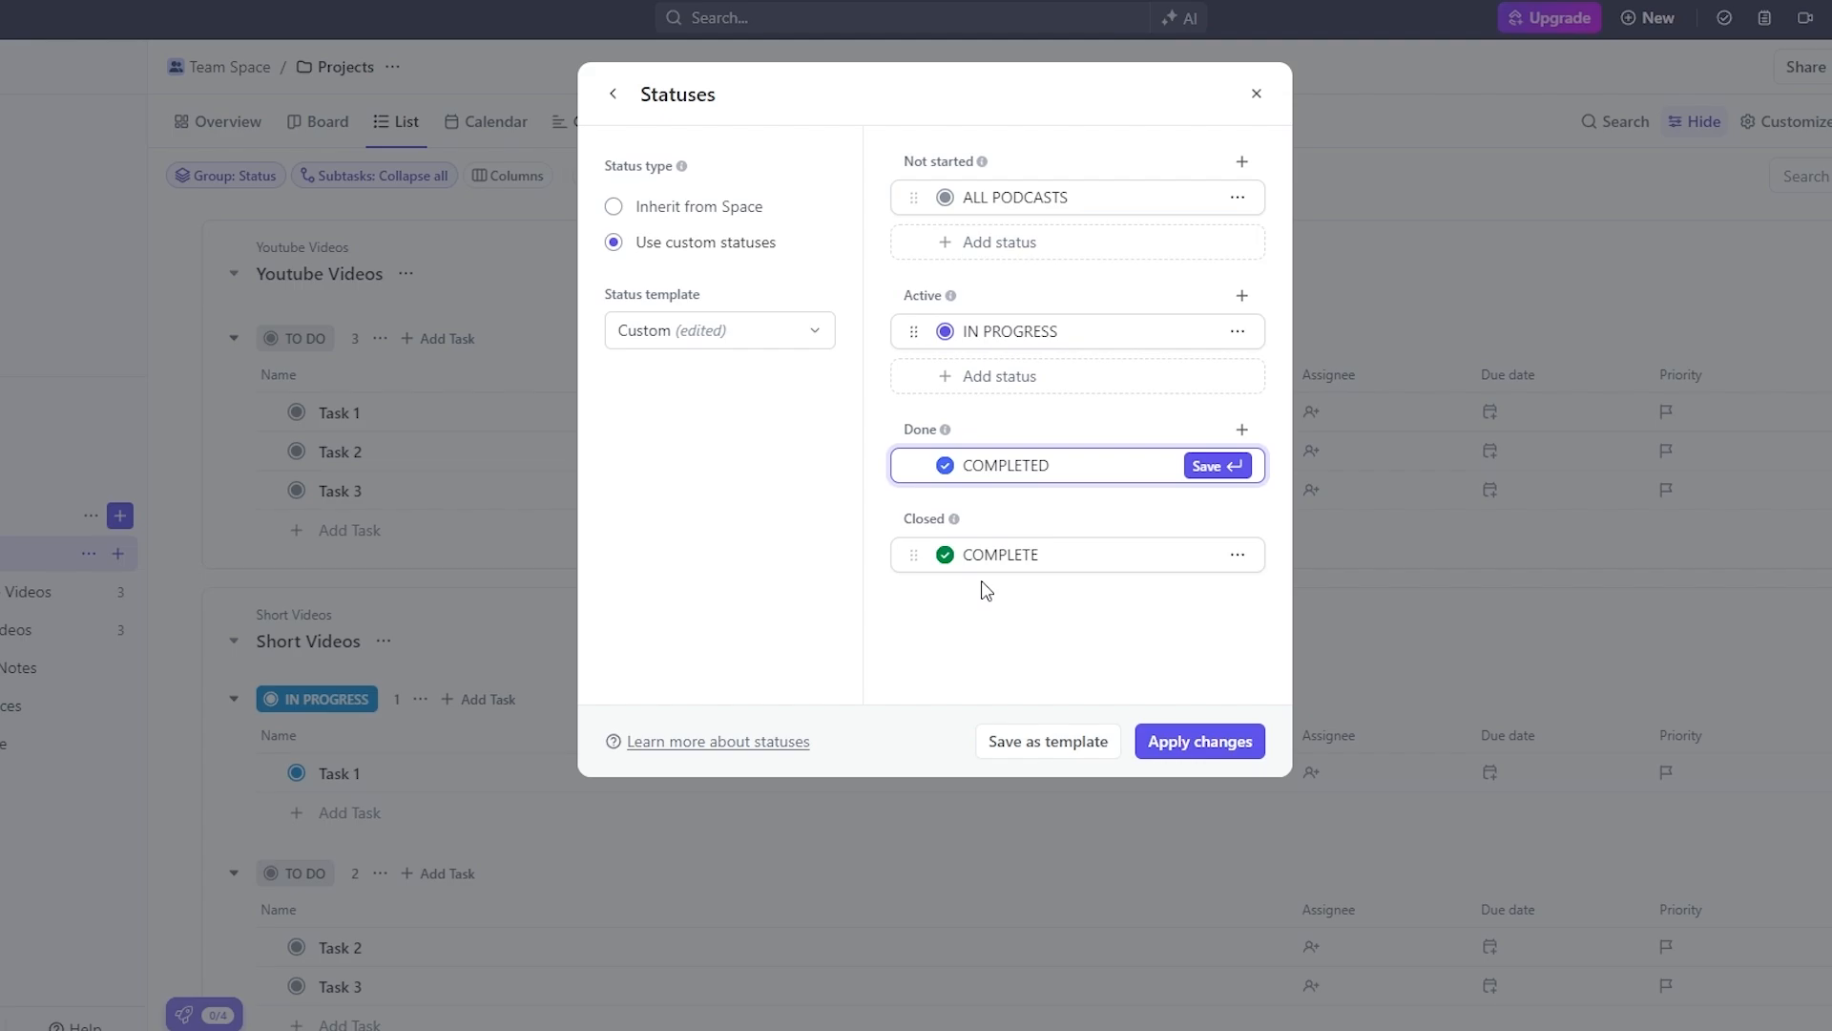
# Rename the status in the Closed group as UPLOADED
pyautogui.doubleClick(1030, 562)
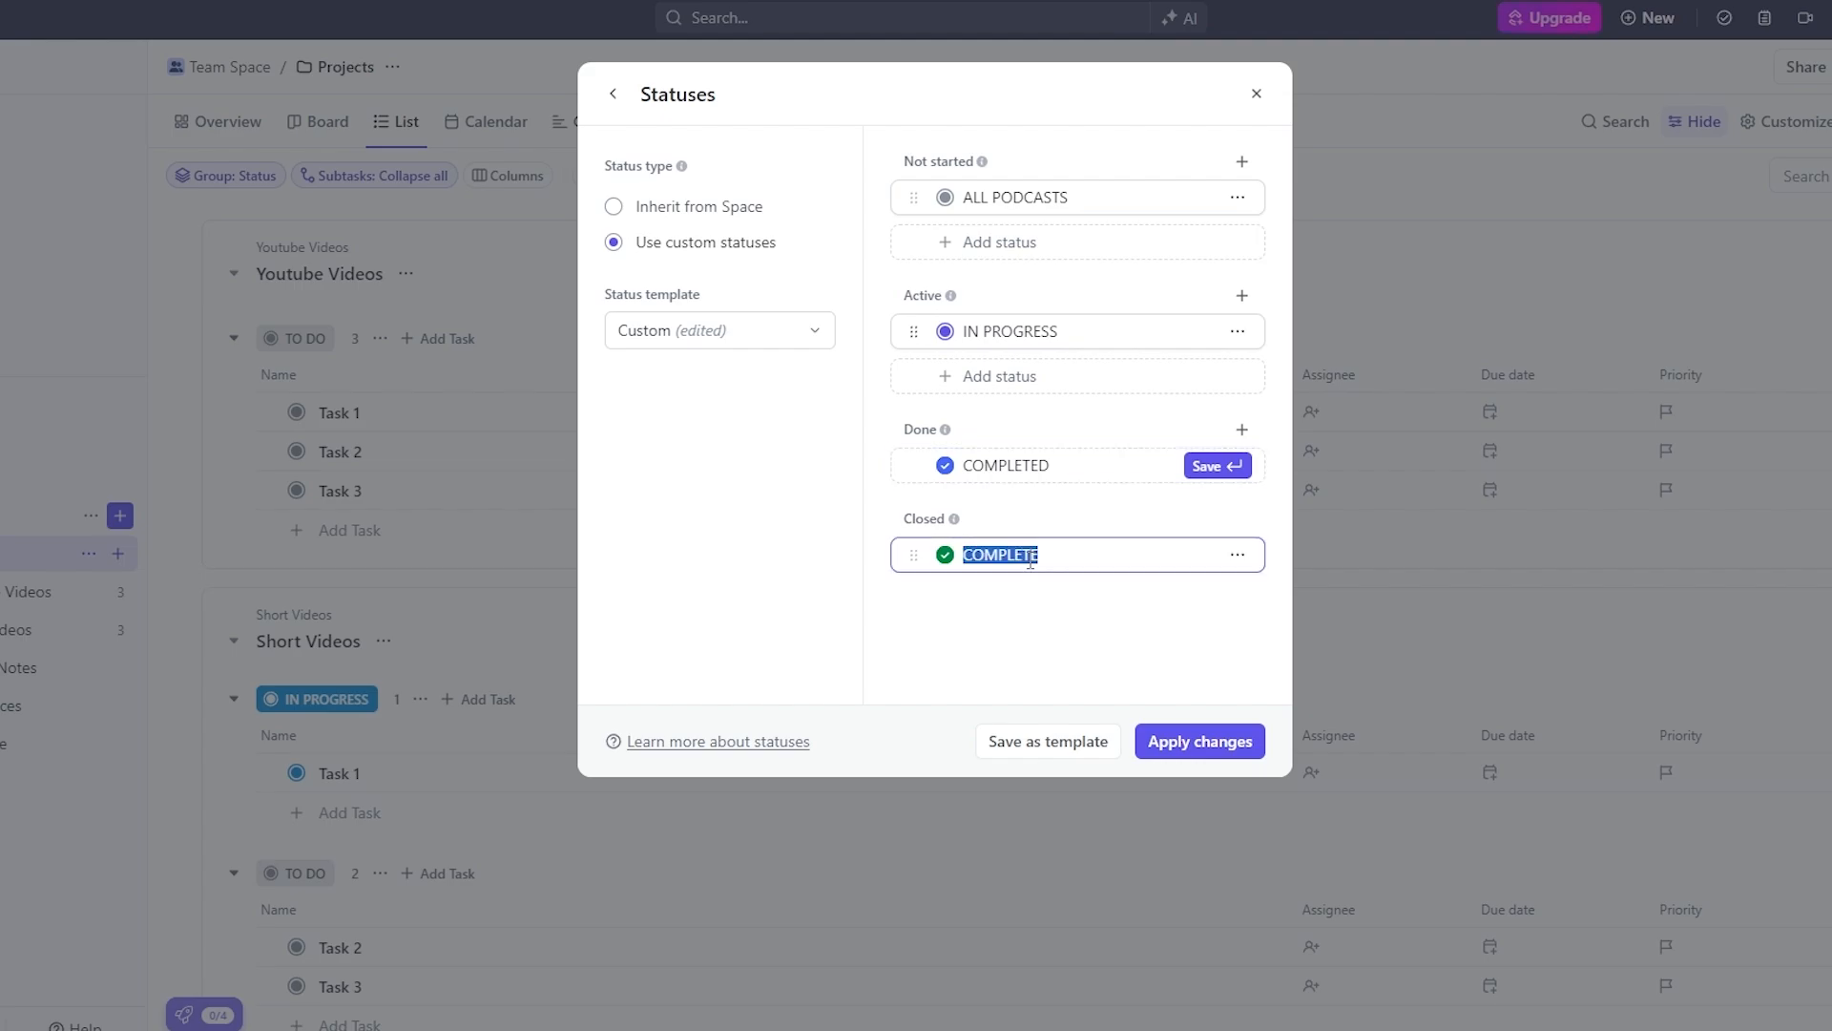
pyautogui.write('UPLOADED')
pyautogui.click(980, 609)
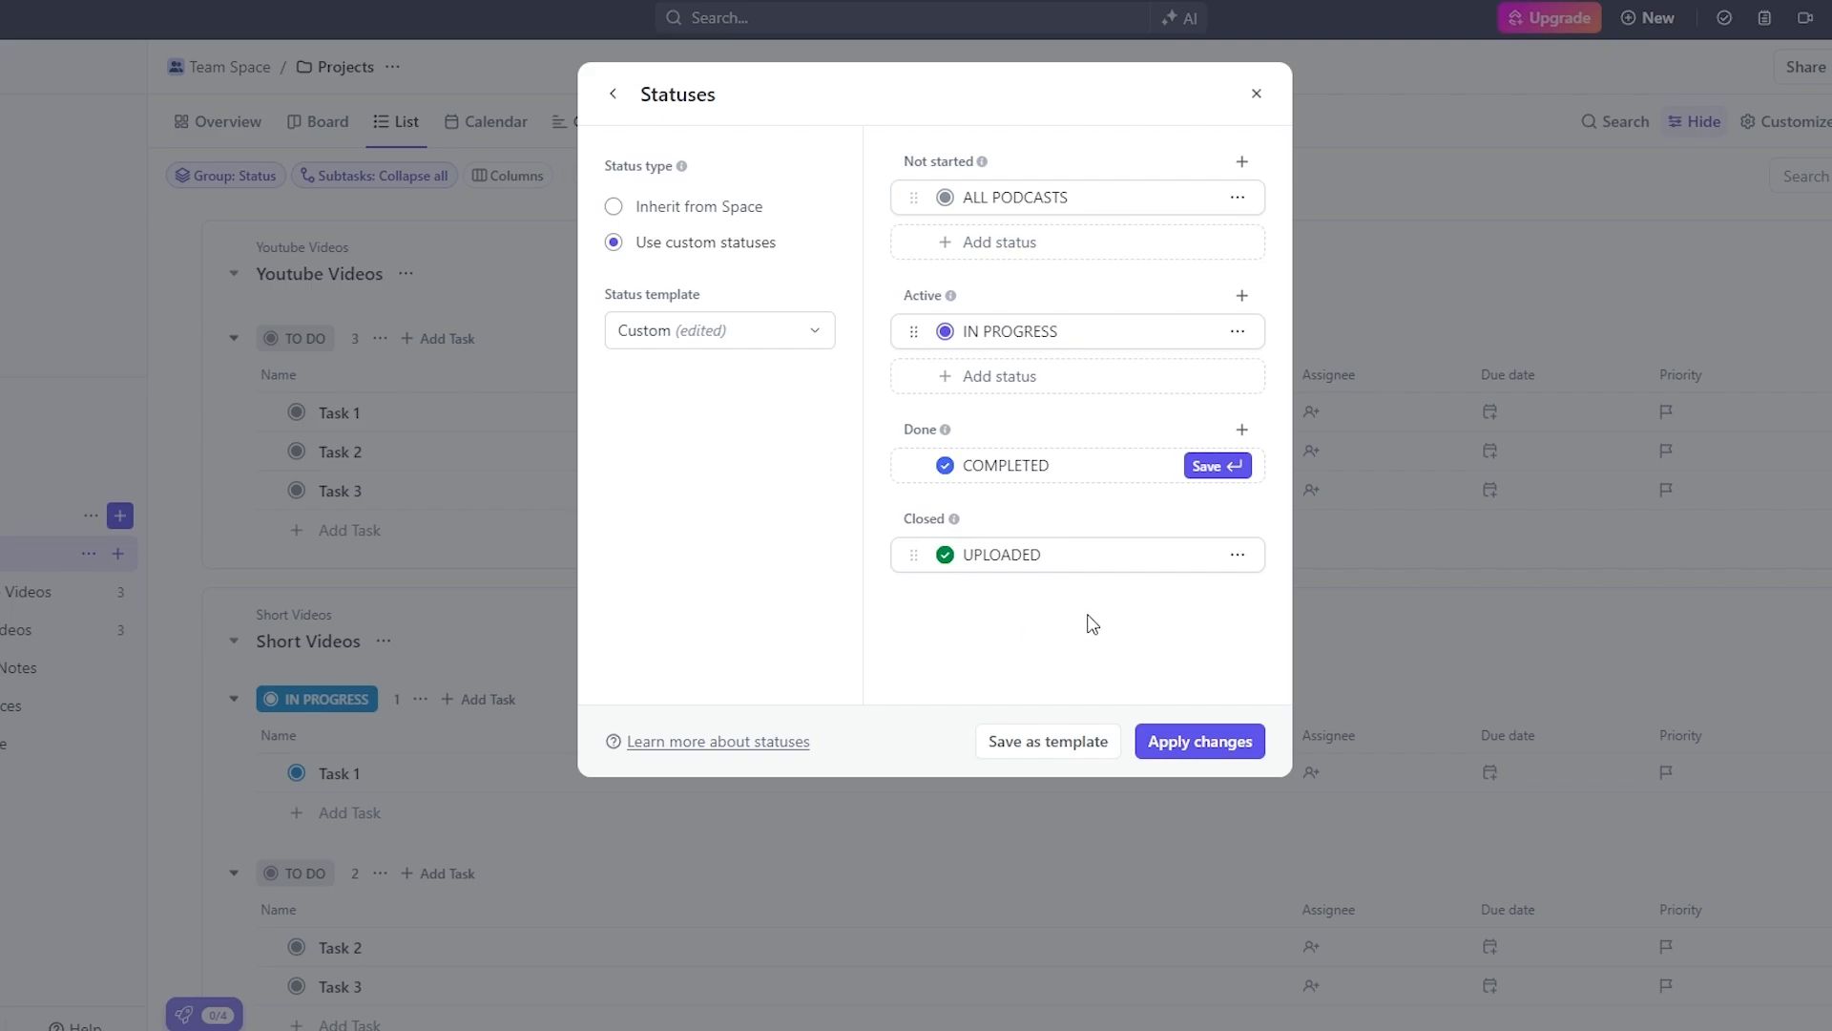
# Save the COMPLETED status, apply the status changes and create the Podcasts folder
pyautogui.click(1220, 468)
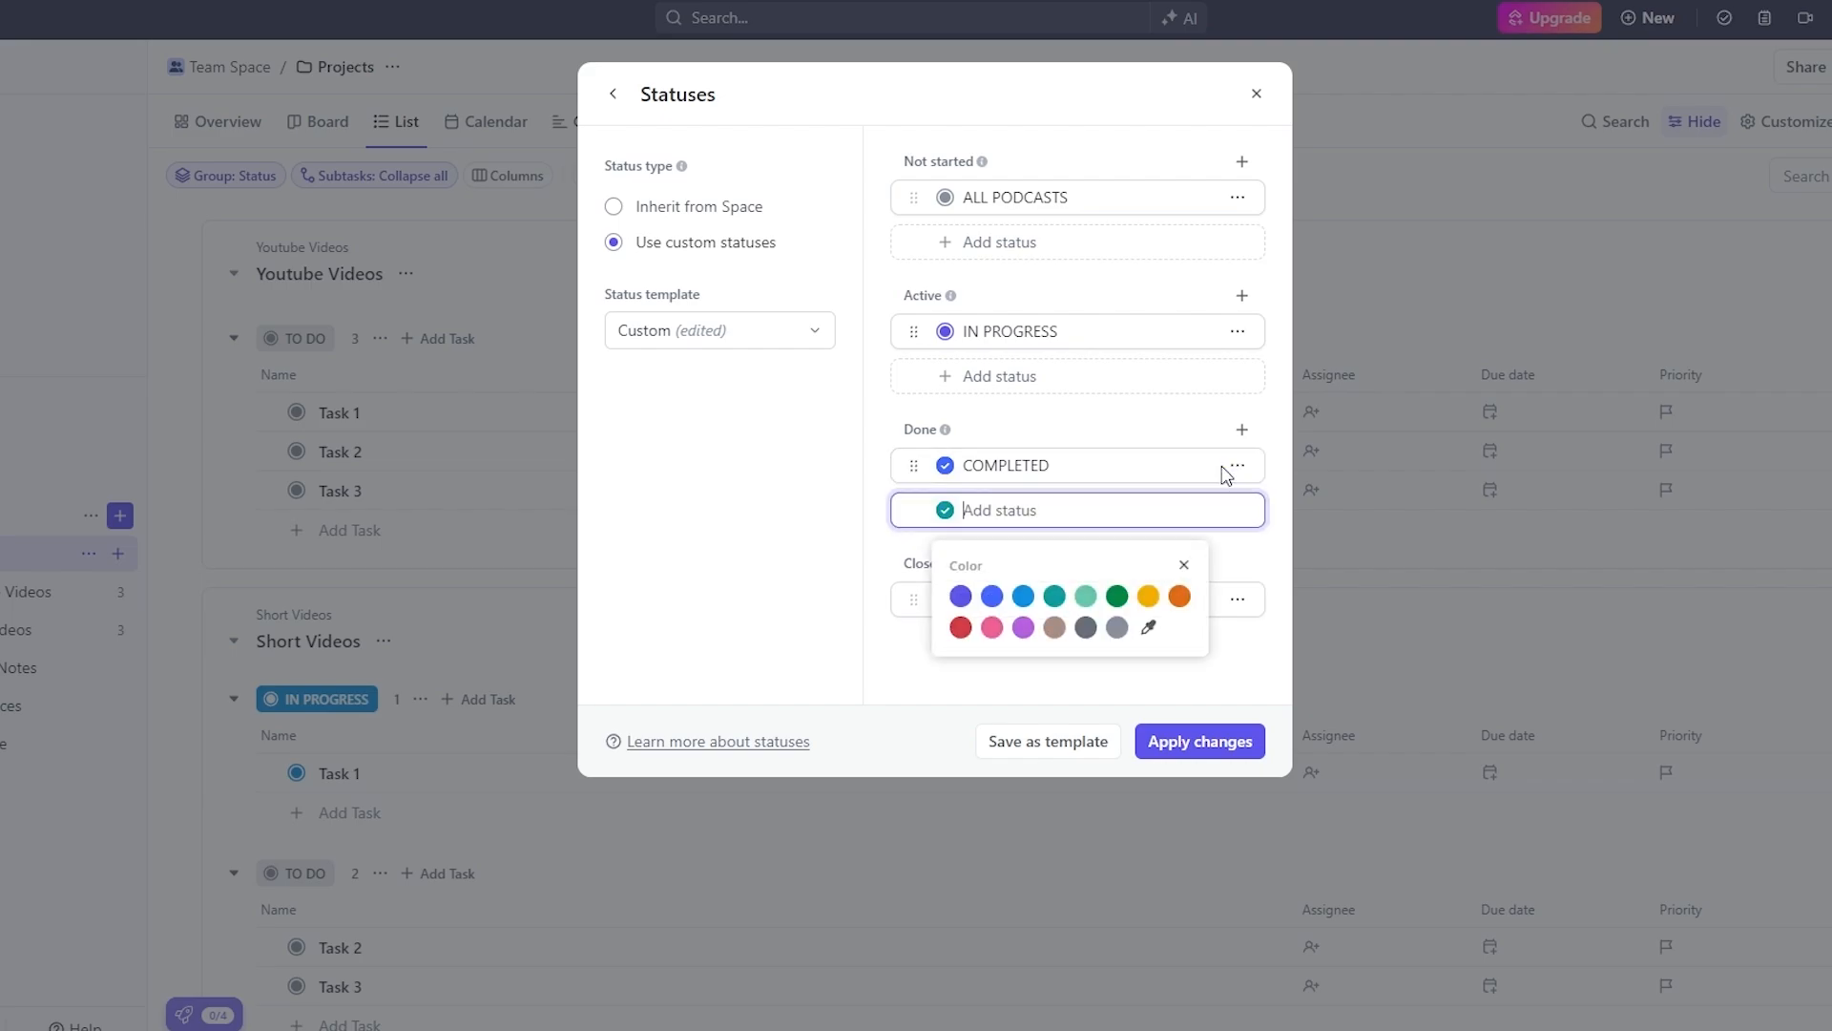
pyautogui.click(957, 681)
pyautogui.click(1199, 743)
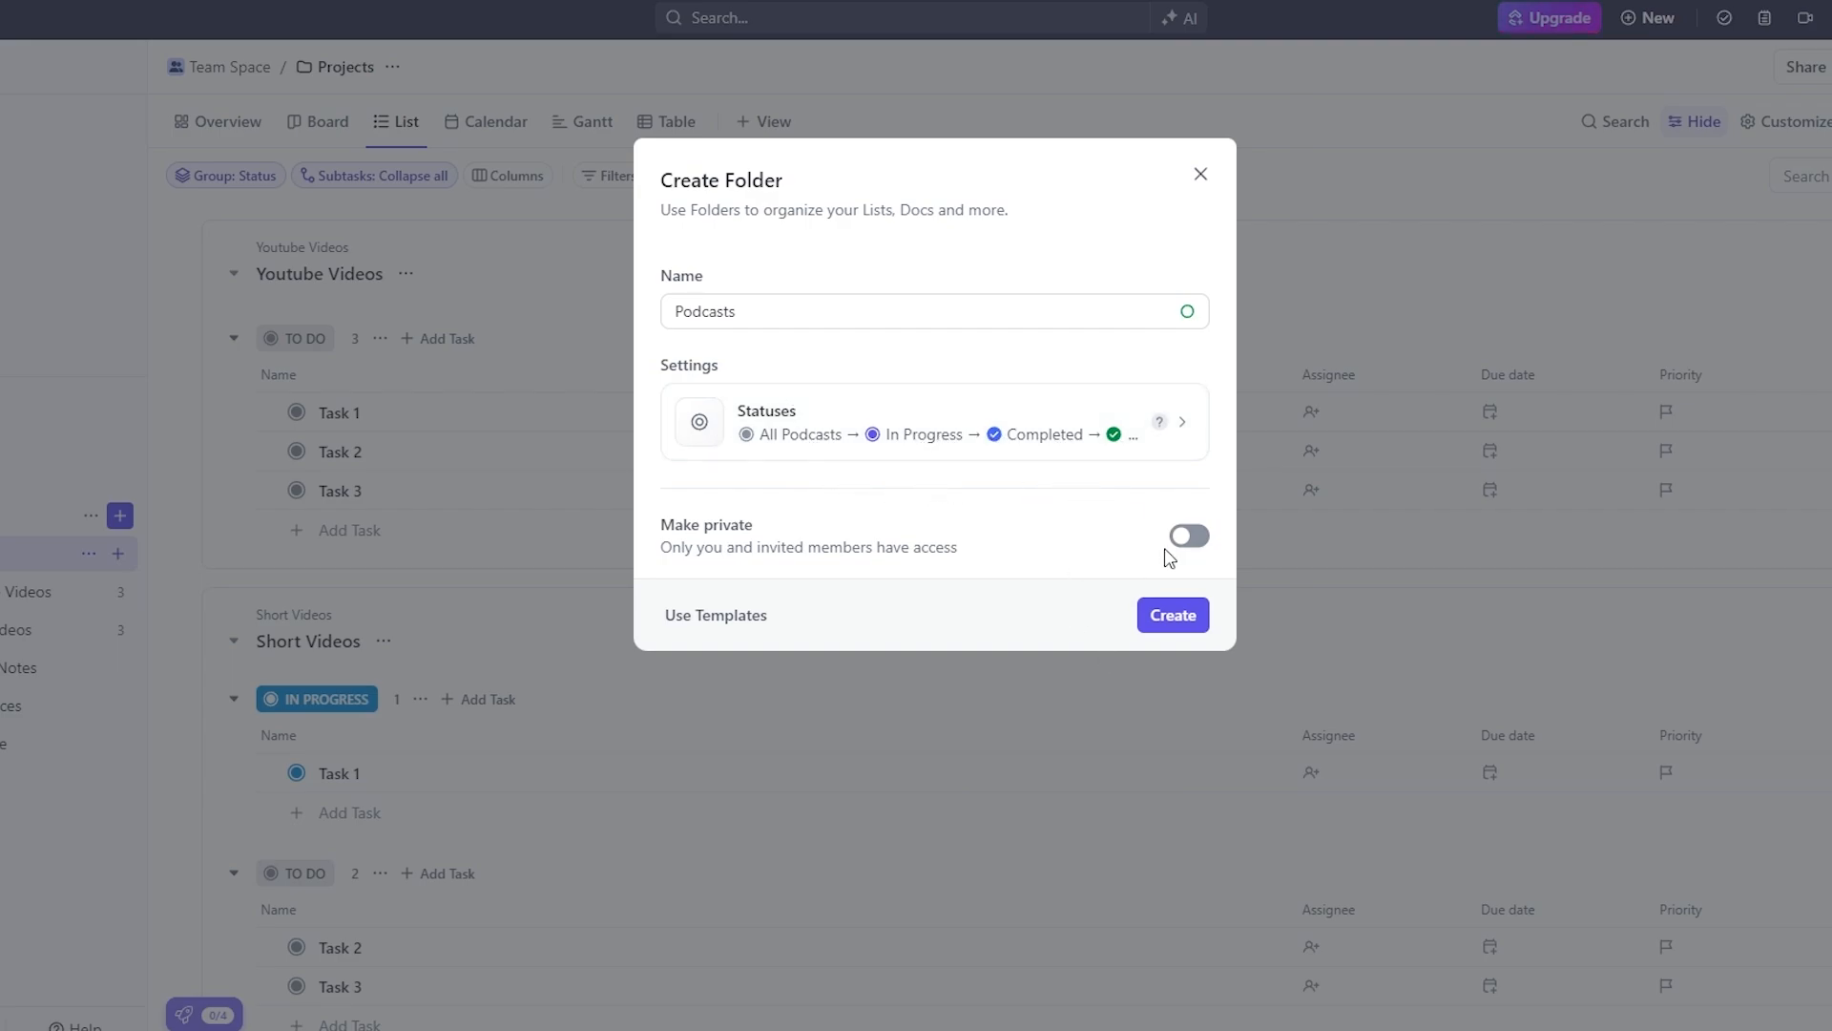
pyautogui.click(1168, 622)
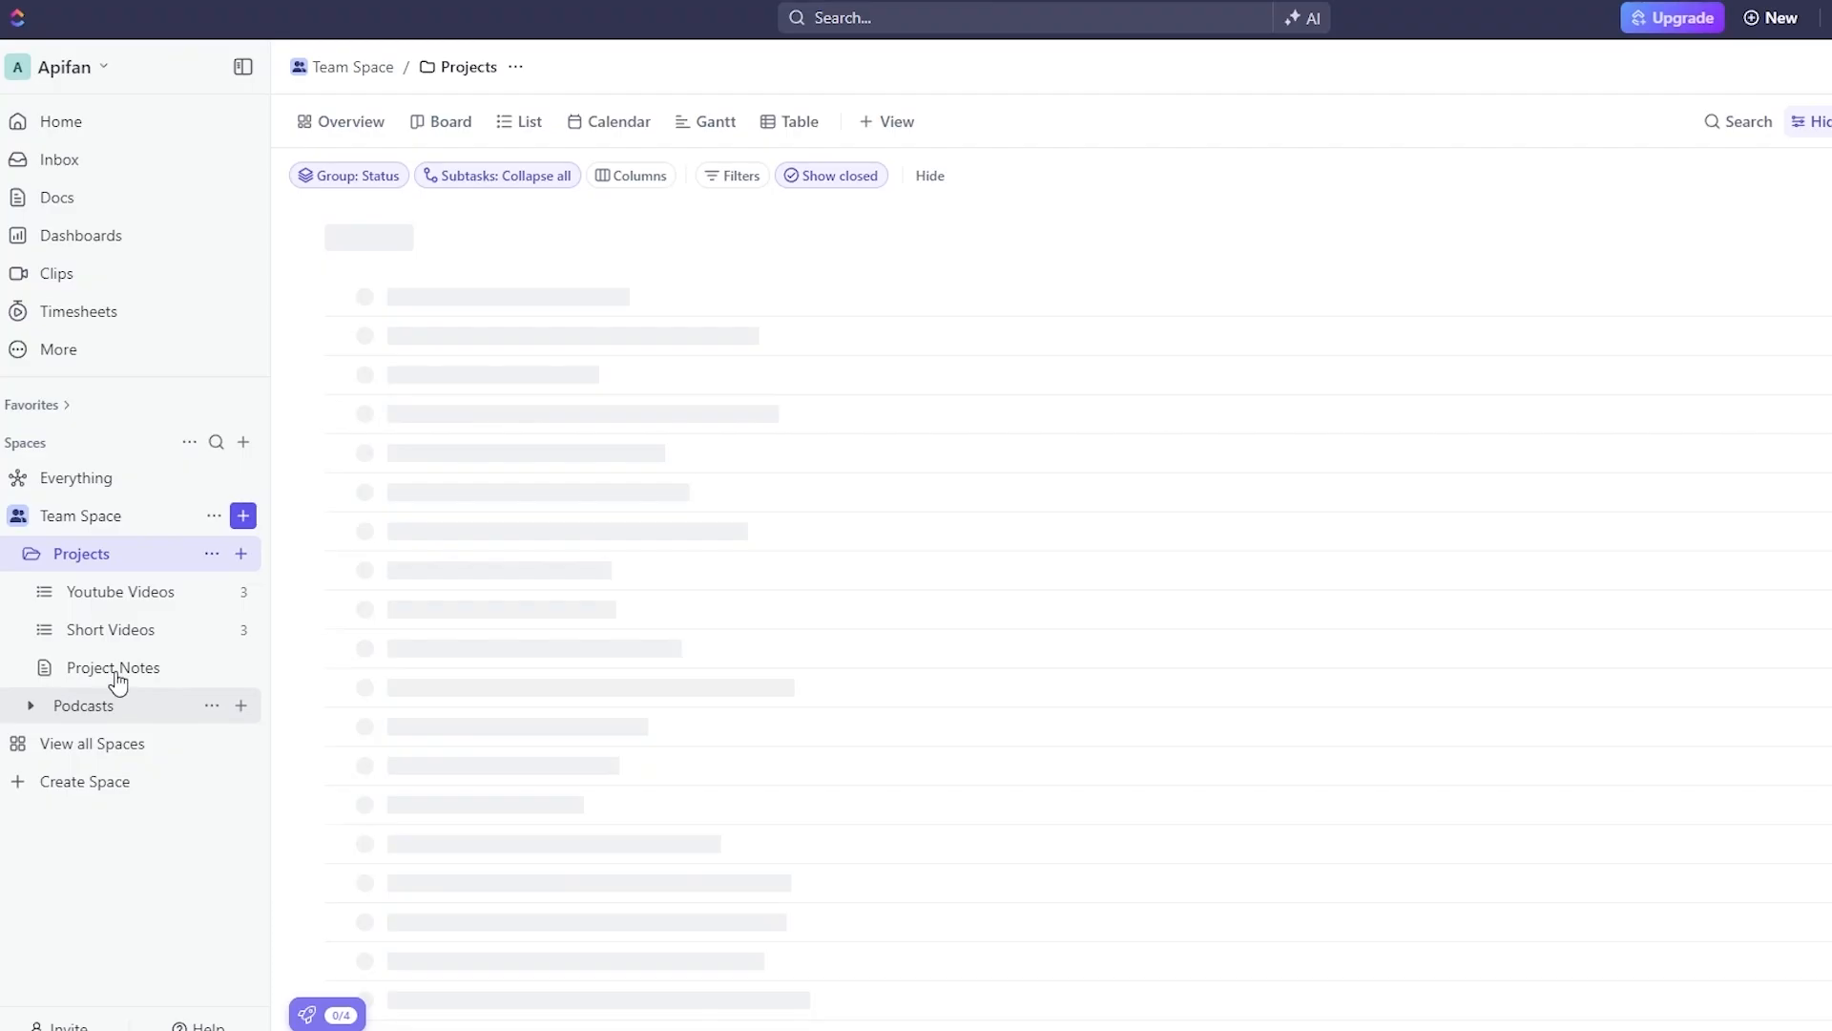
# Open the Podcasts folder and rename its default list as Sams Podcasts
pyautogui.click(138, 712)
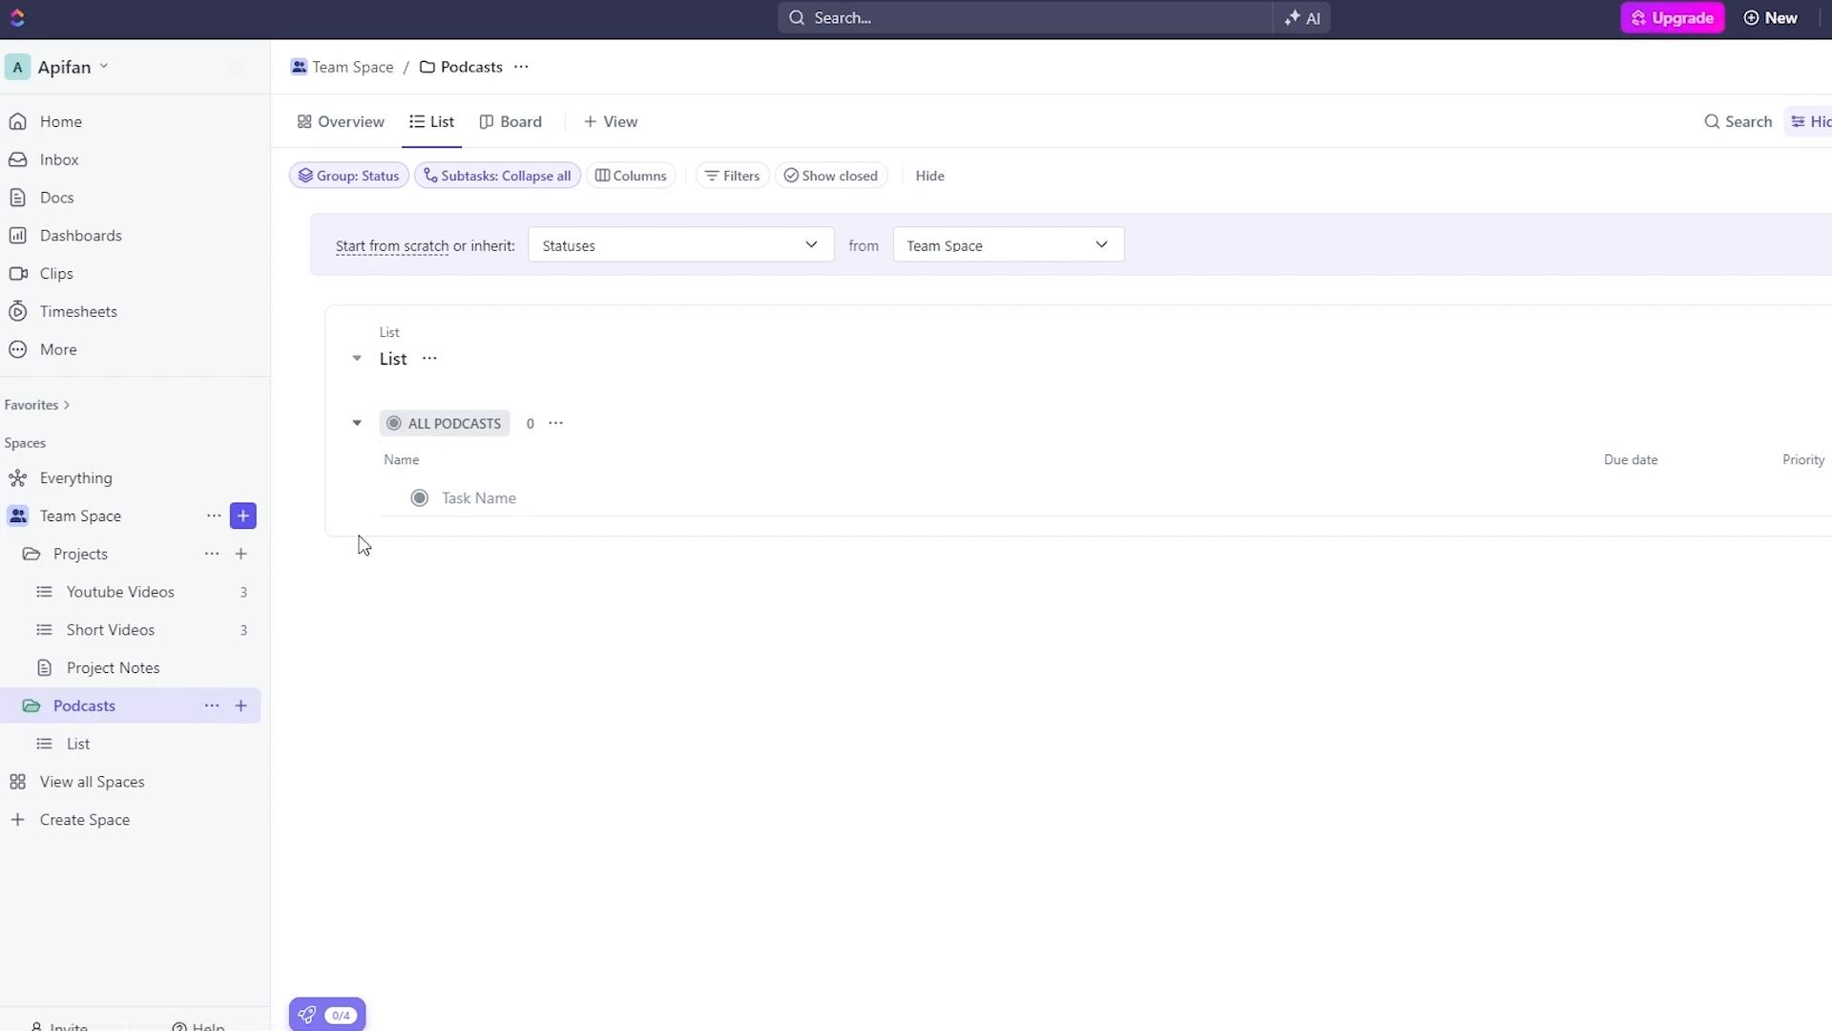
pyautogui.click(103, 754)
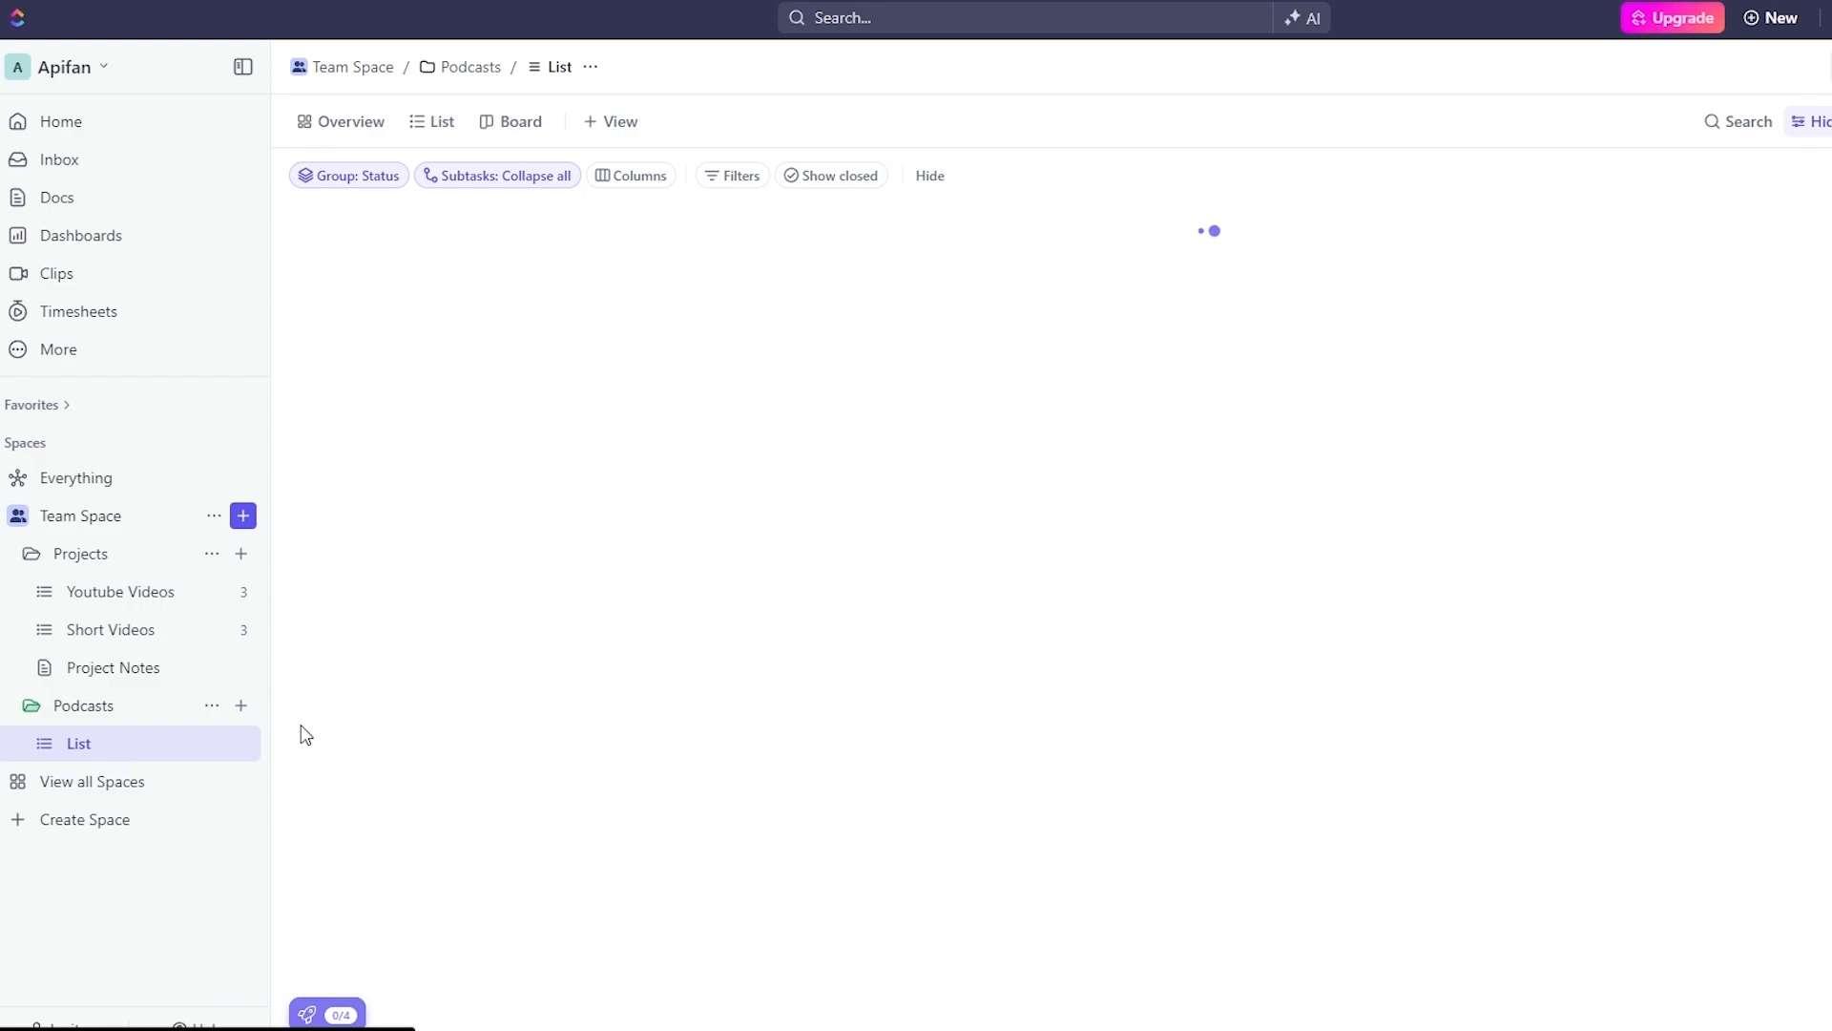
pyautogui.click(241, 744)
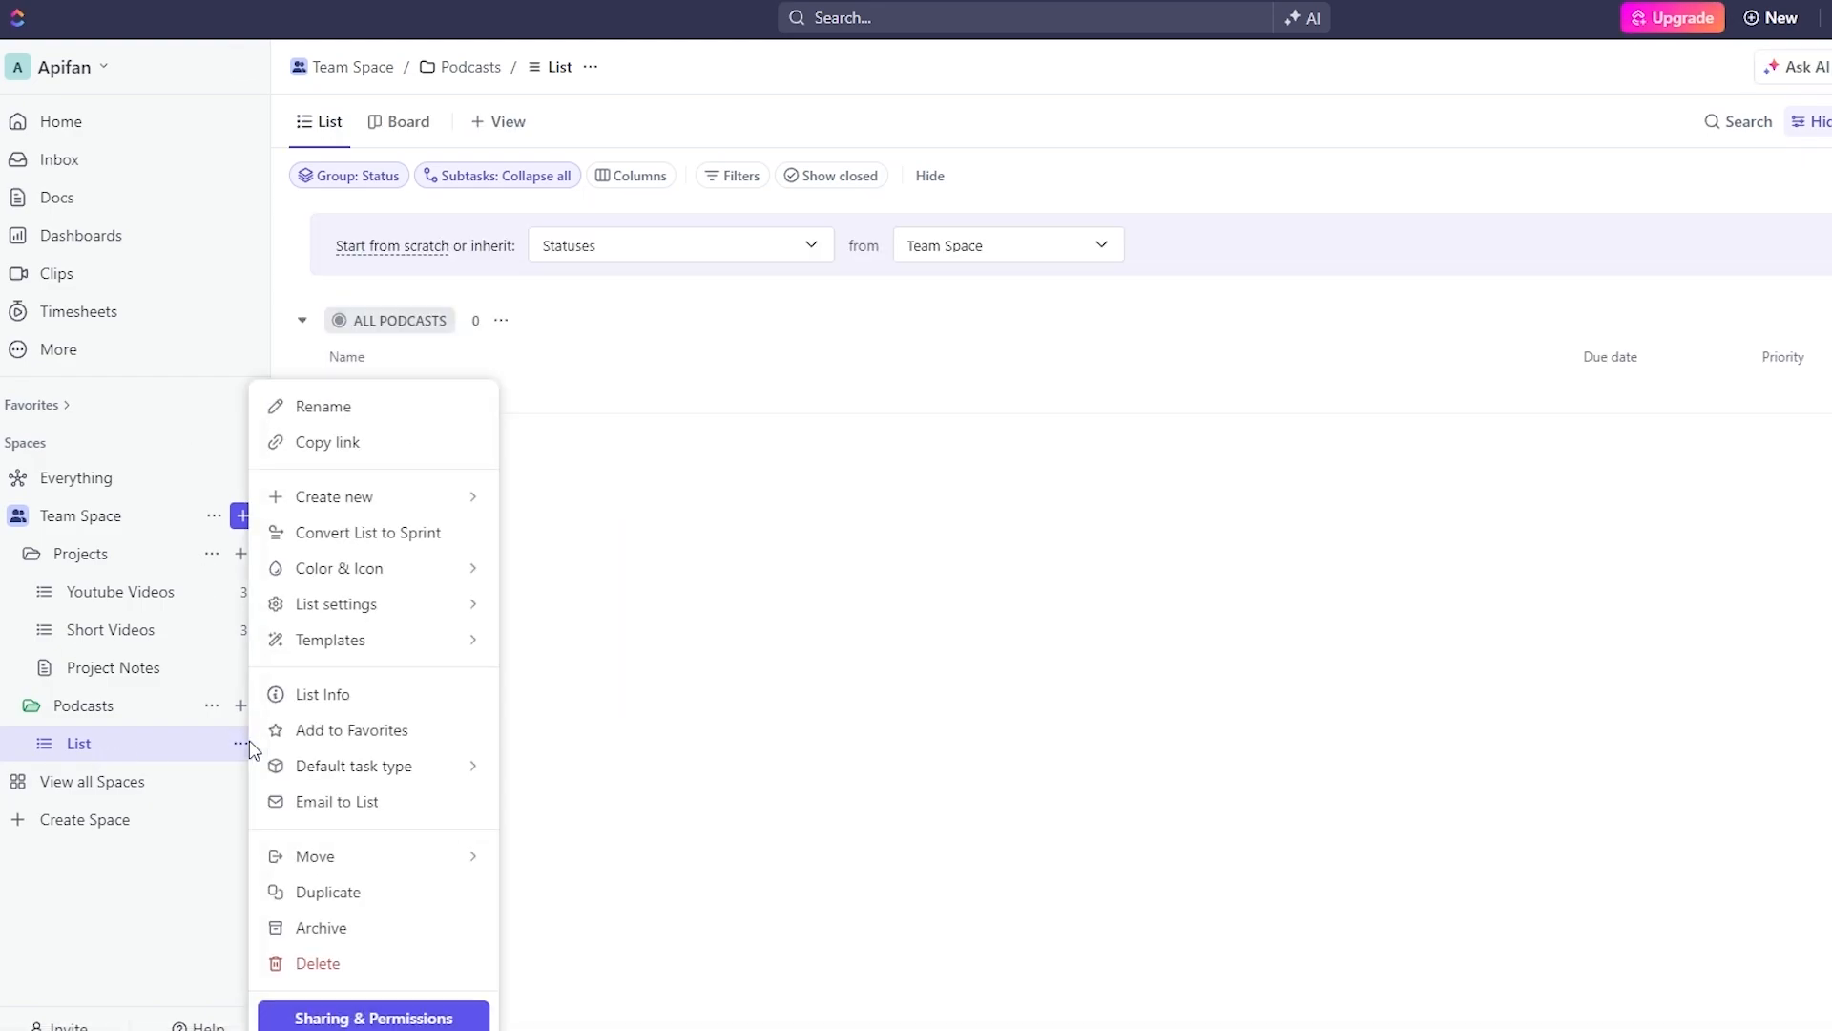
pyautogui.click(396, 424)
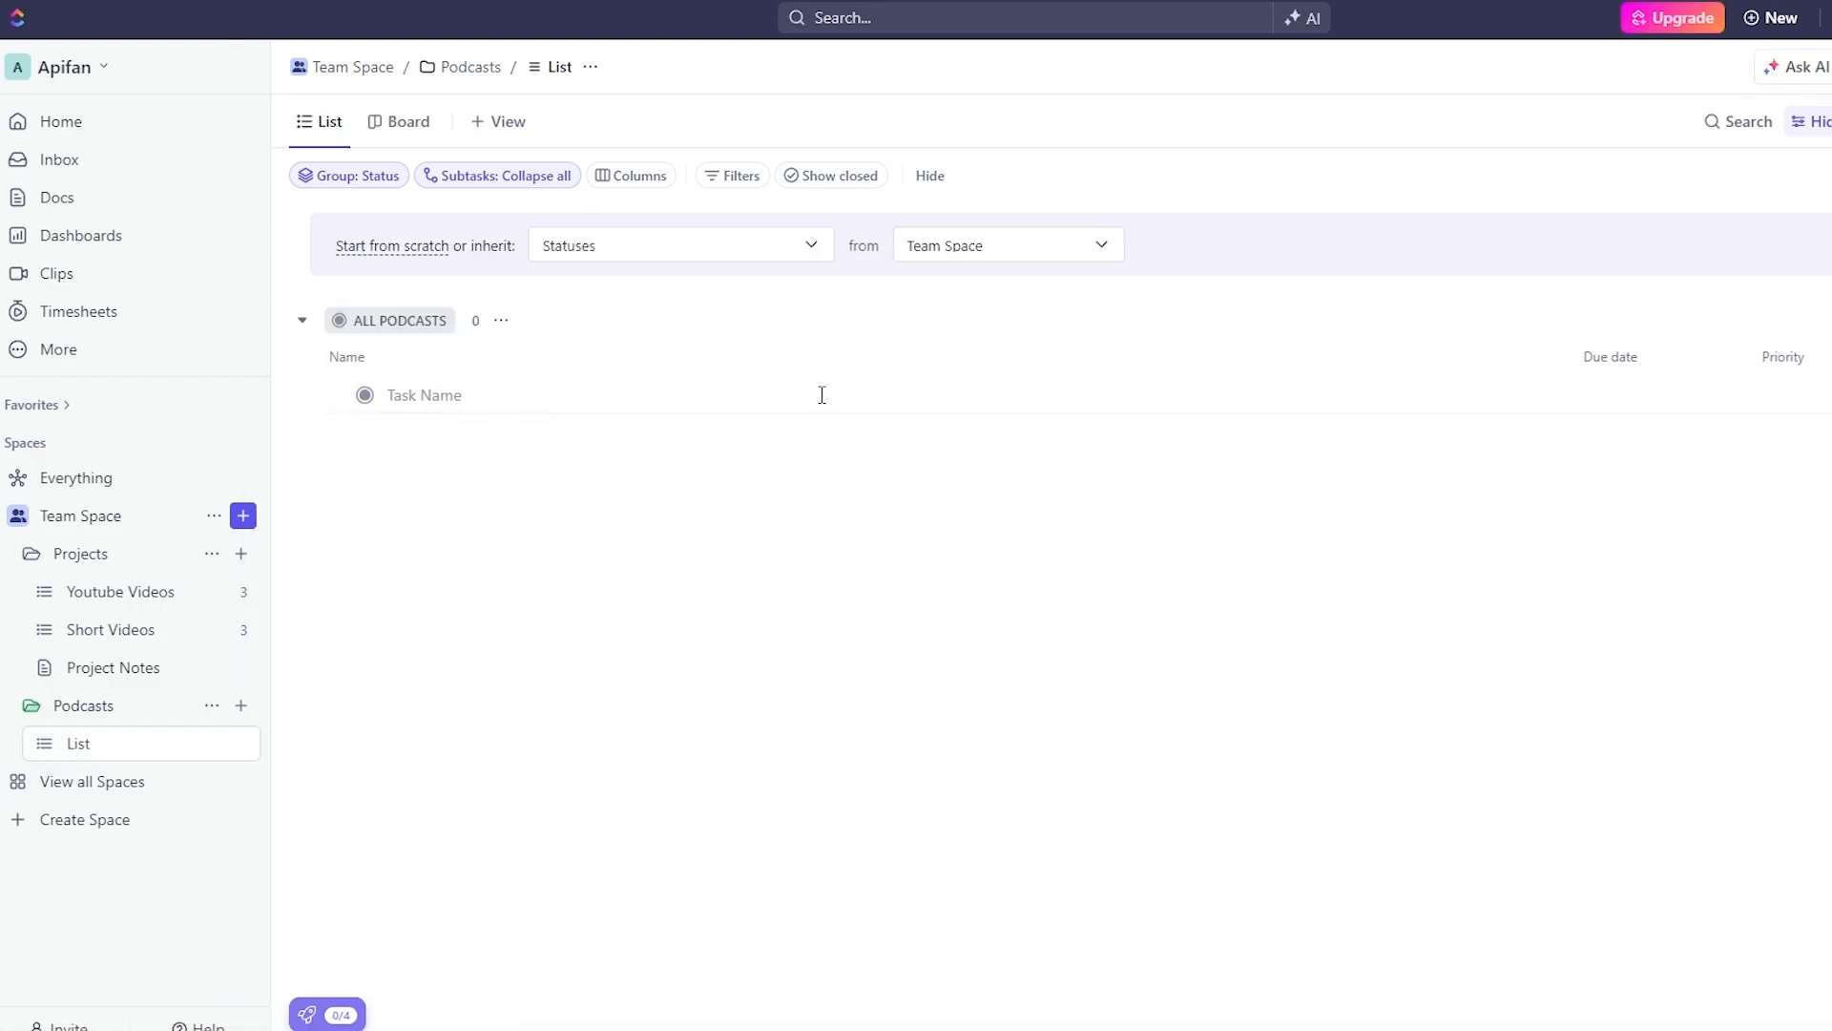
pyautogui.doubleClick(67, 745)
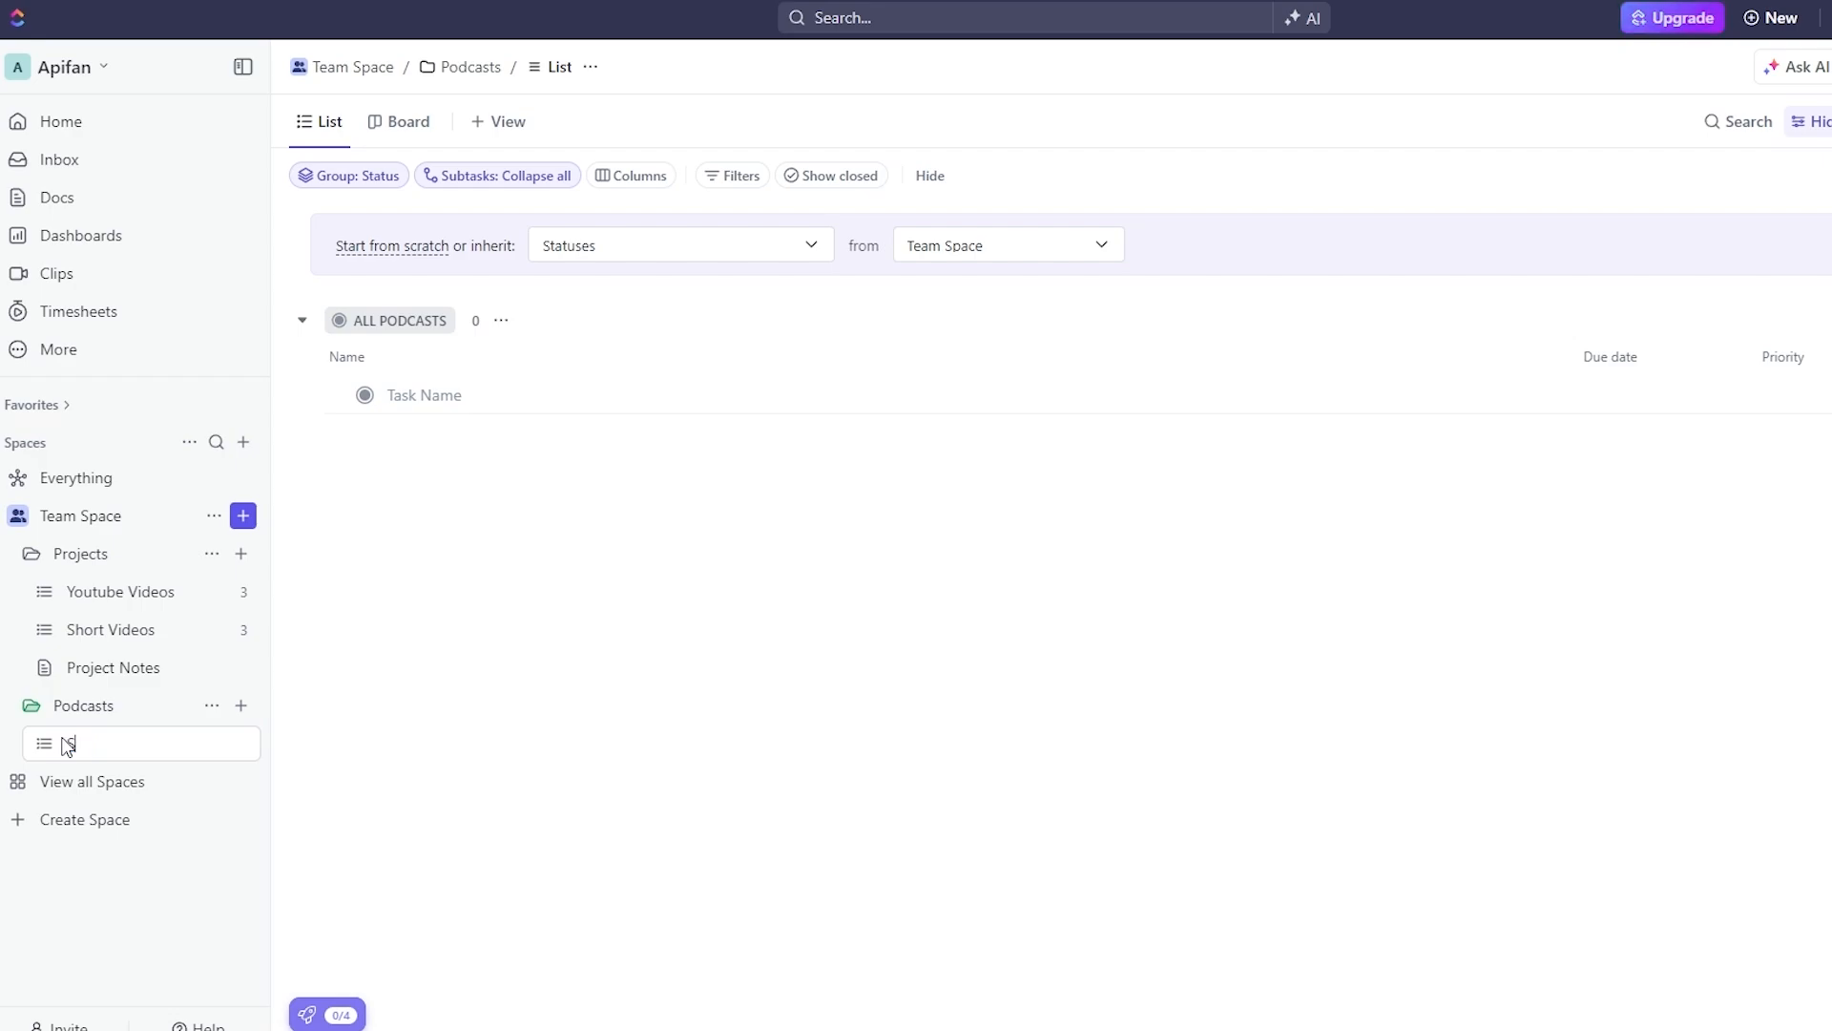
pyautogui.write('Sams Podcasts')
pyautogui.press('Return')
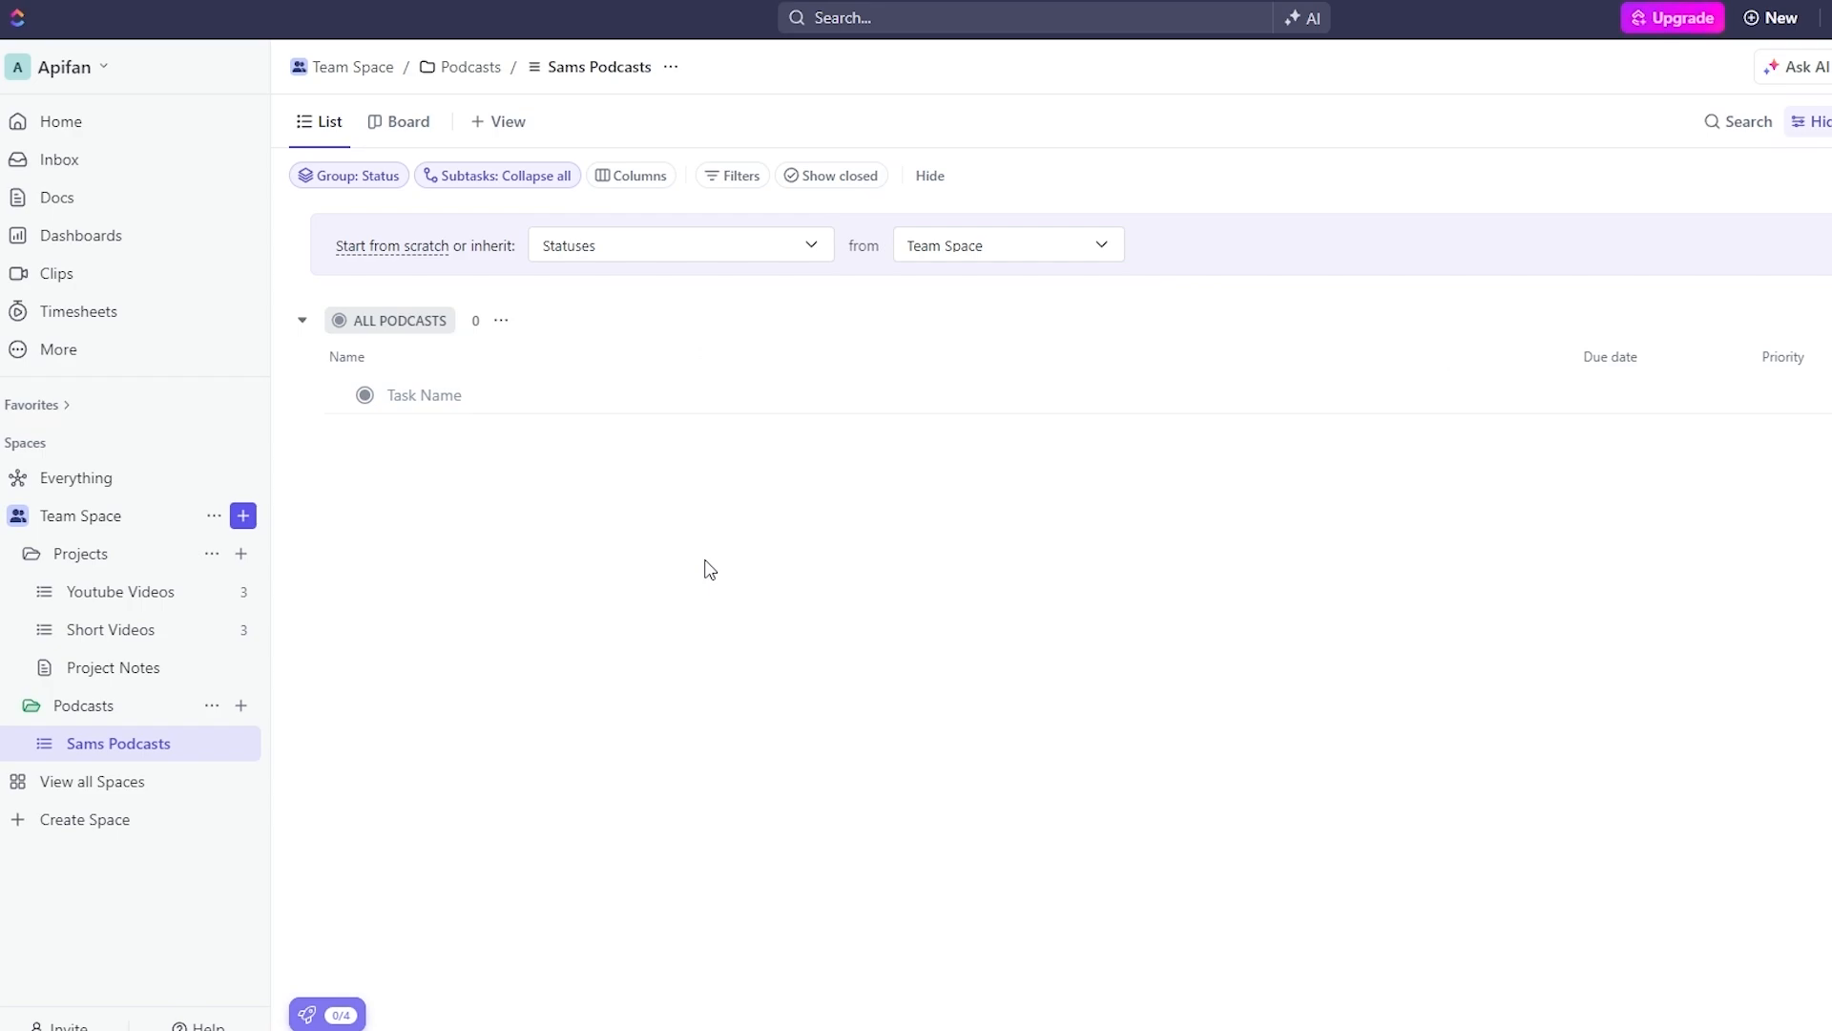
# Add tasks Podcast #1, Podcast #2 and Podcast #3 to the Sams Podcasts list and switch it to the Board view
pyautogui.click(424, 401)
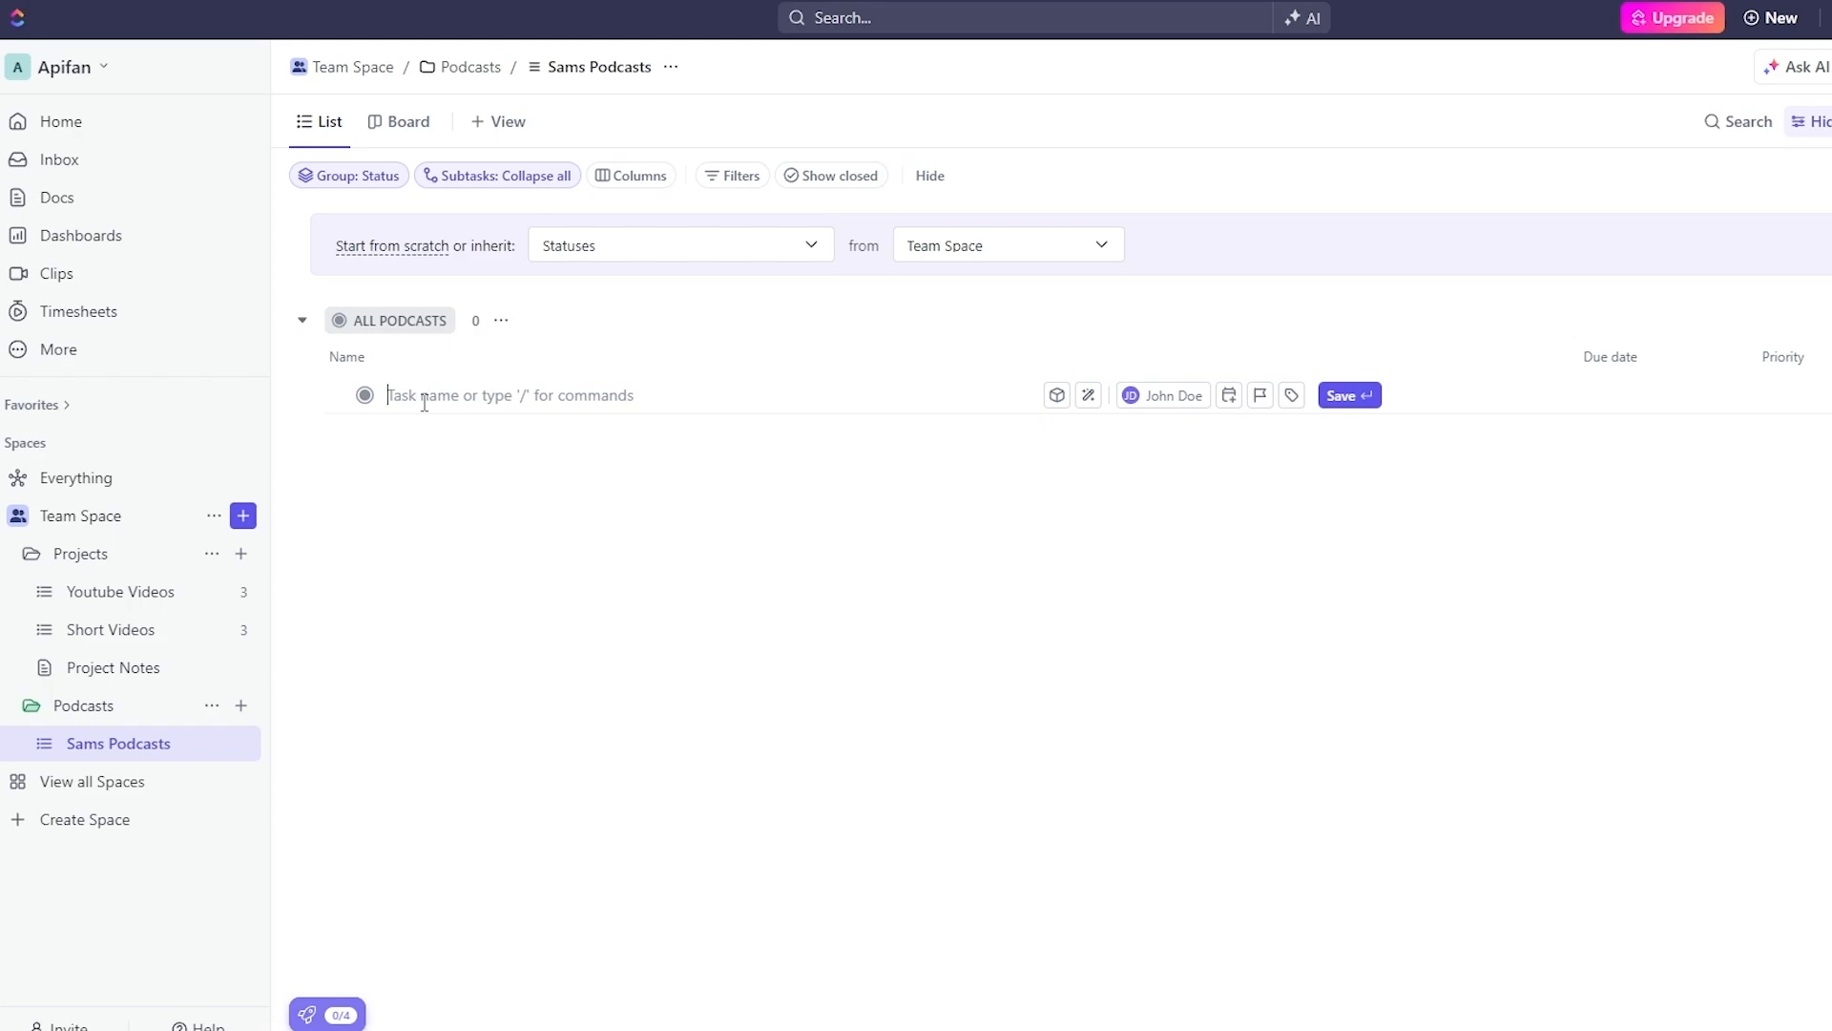
pyautogui.write('Podcast #1')
pyautogui.press('Return')
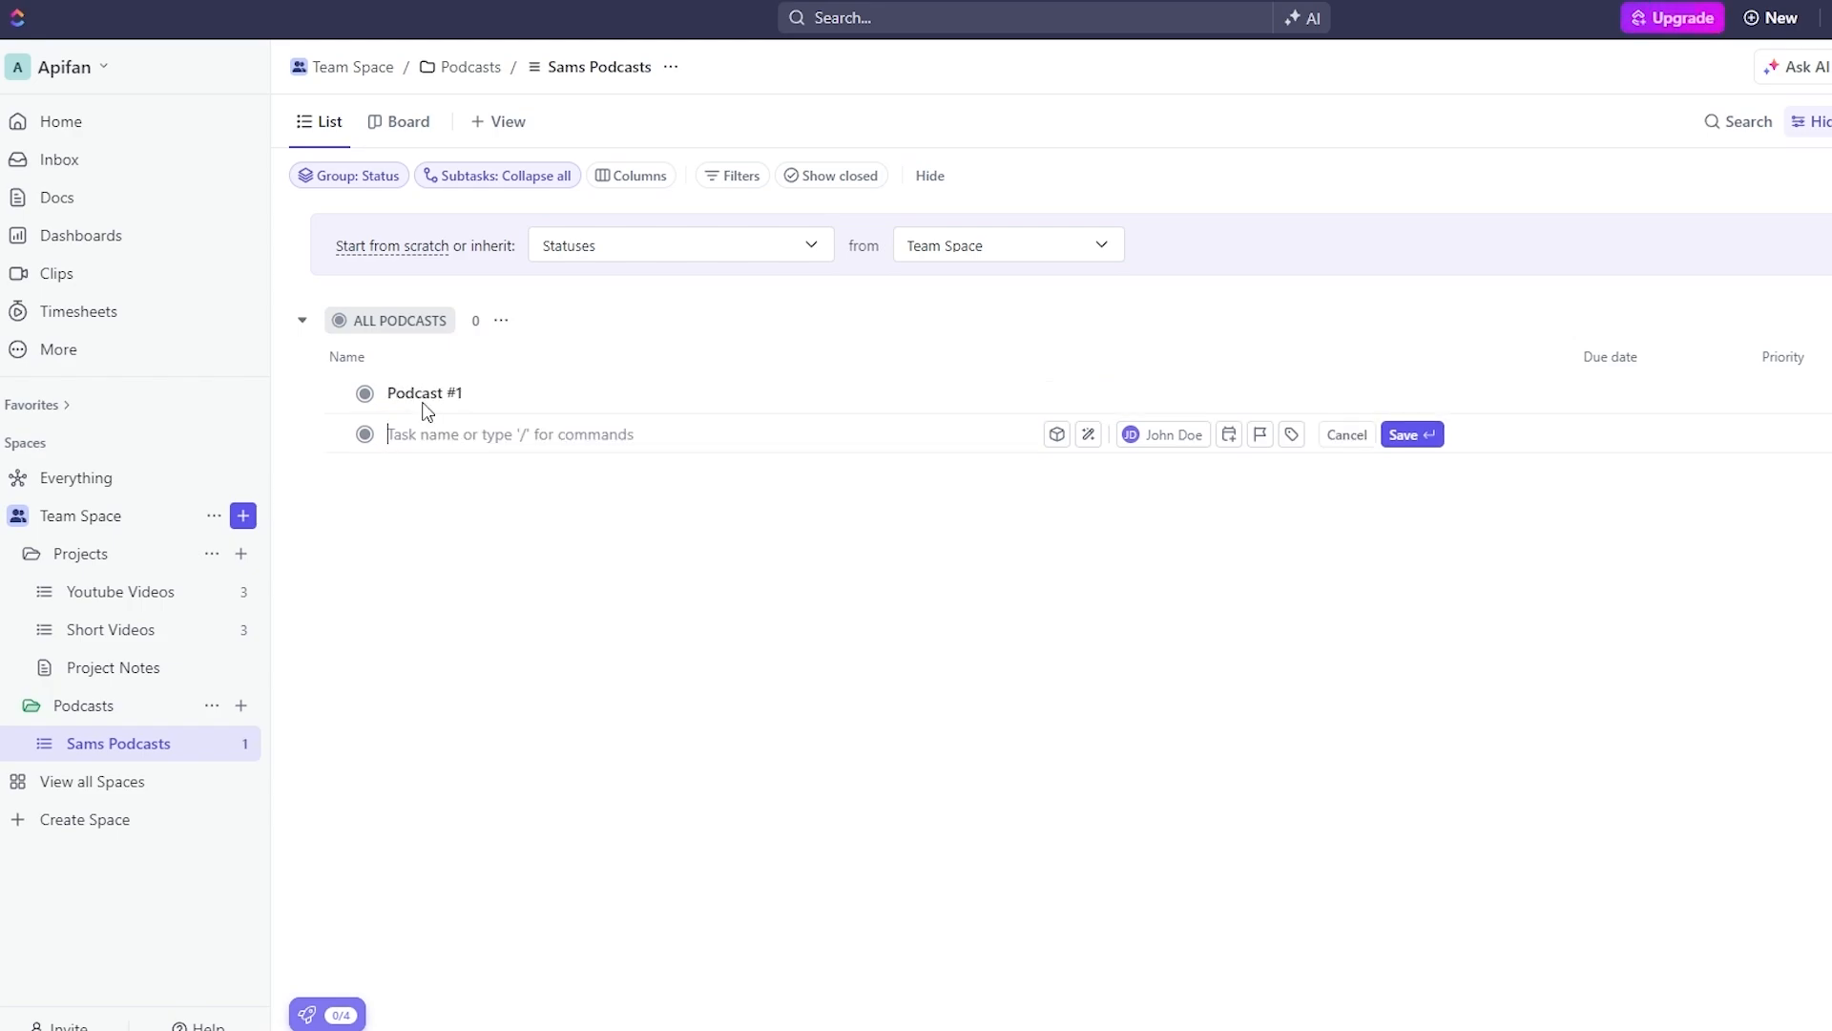
pyautogui.write('Podcast#2')
pyautogui.press('Return')
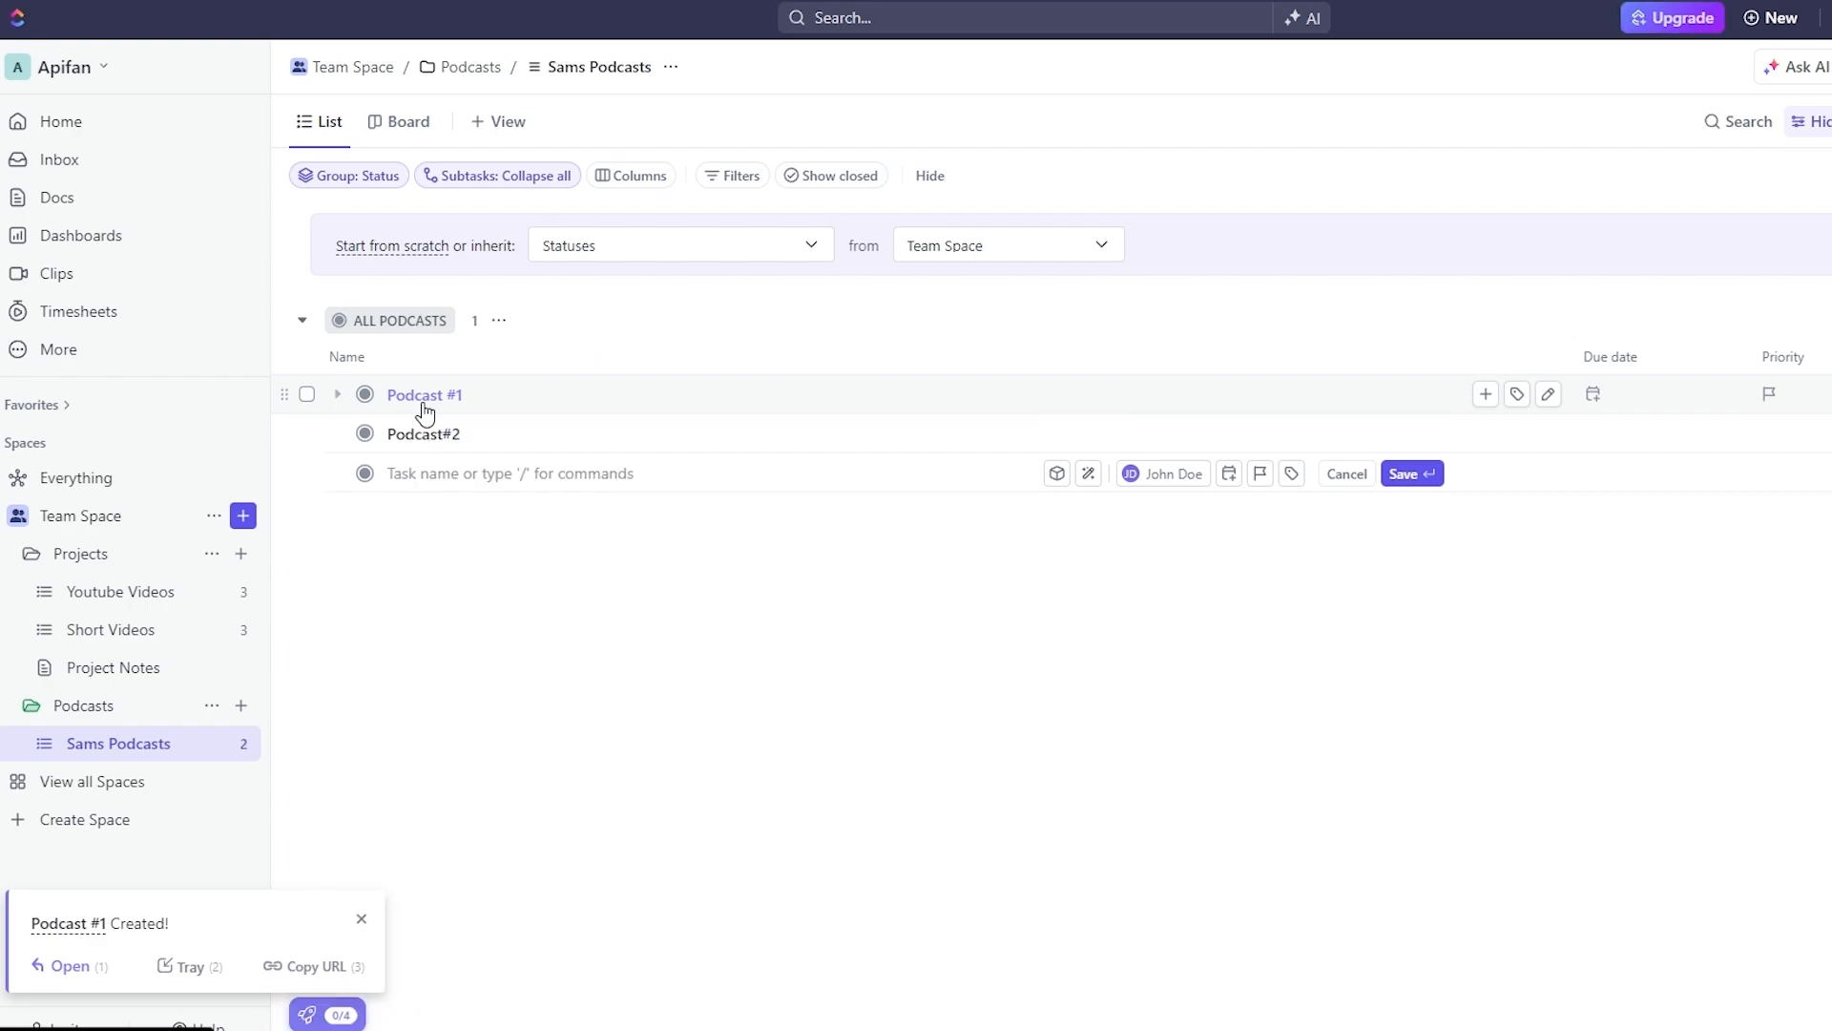
pyautogui.write('P')
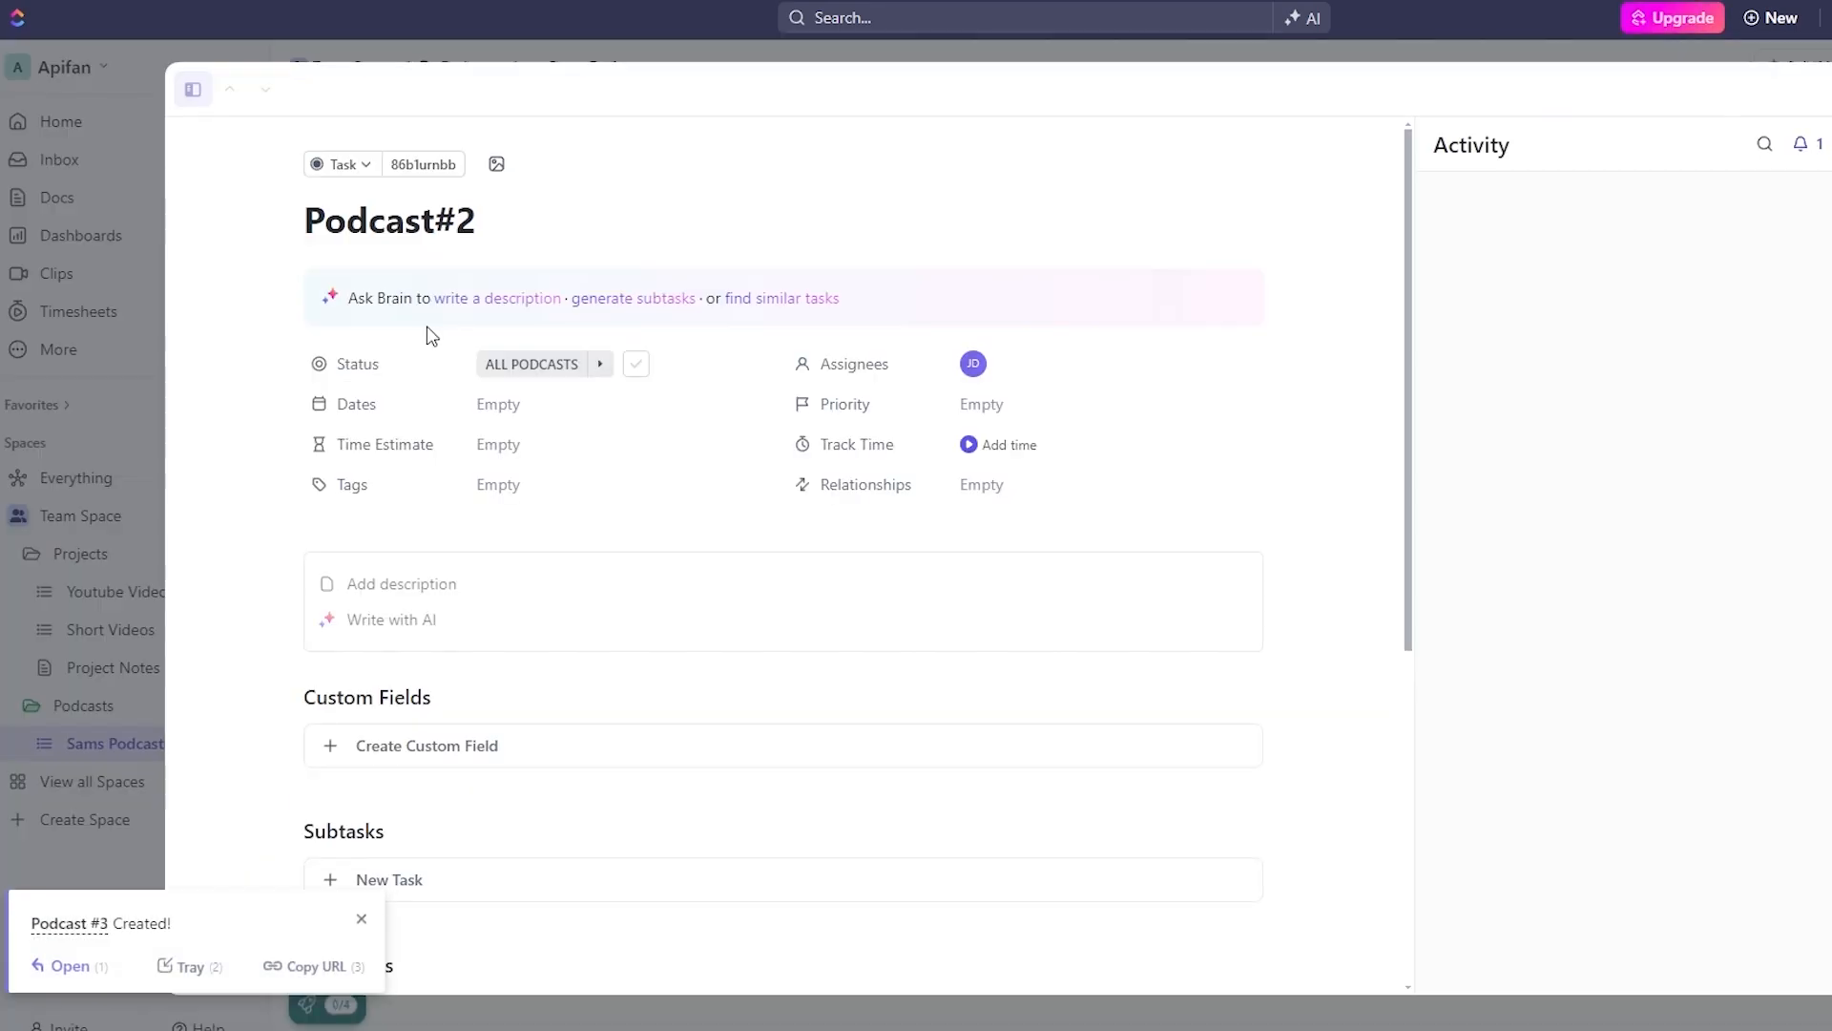
pyautogui.press('Escape')
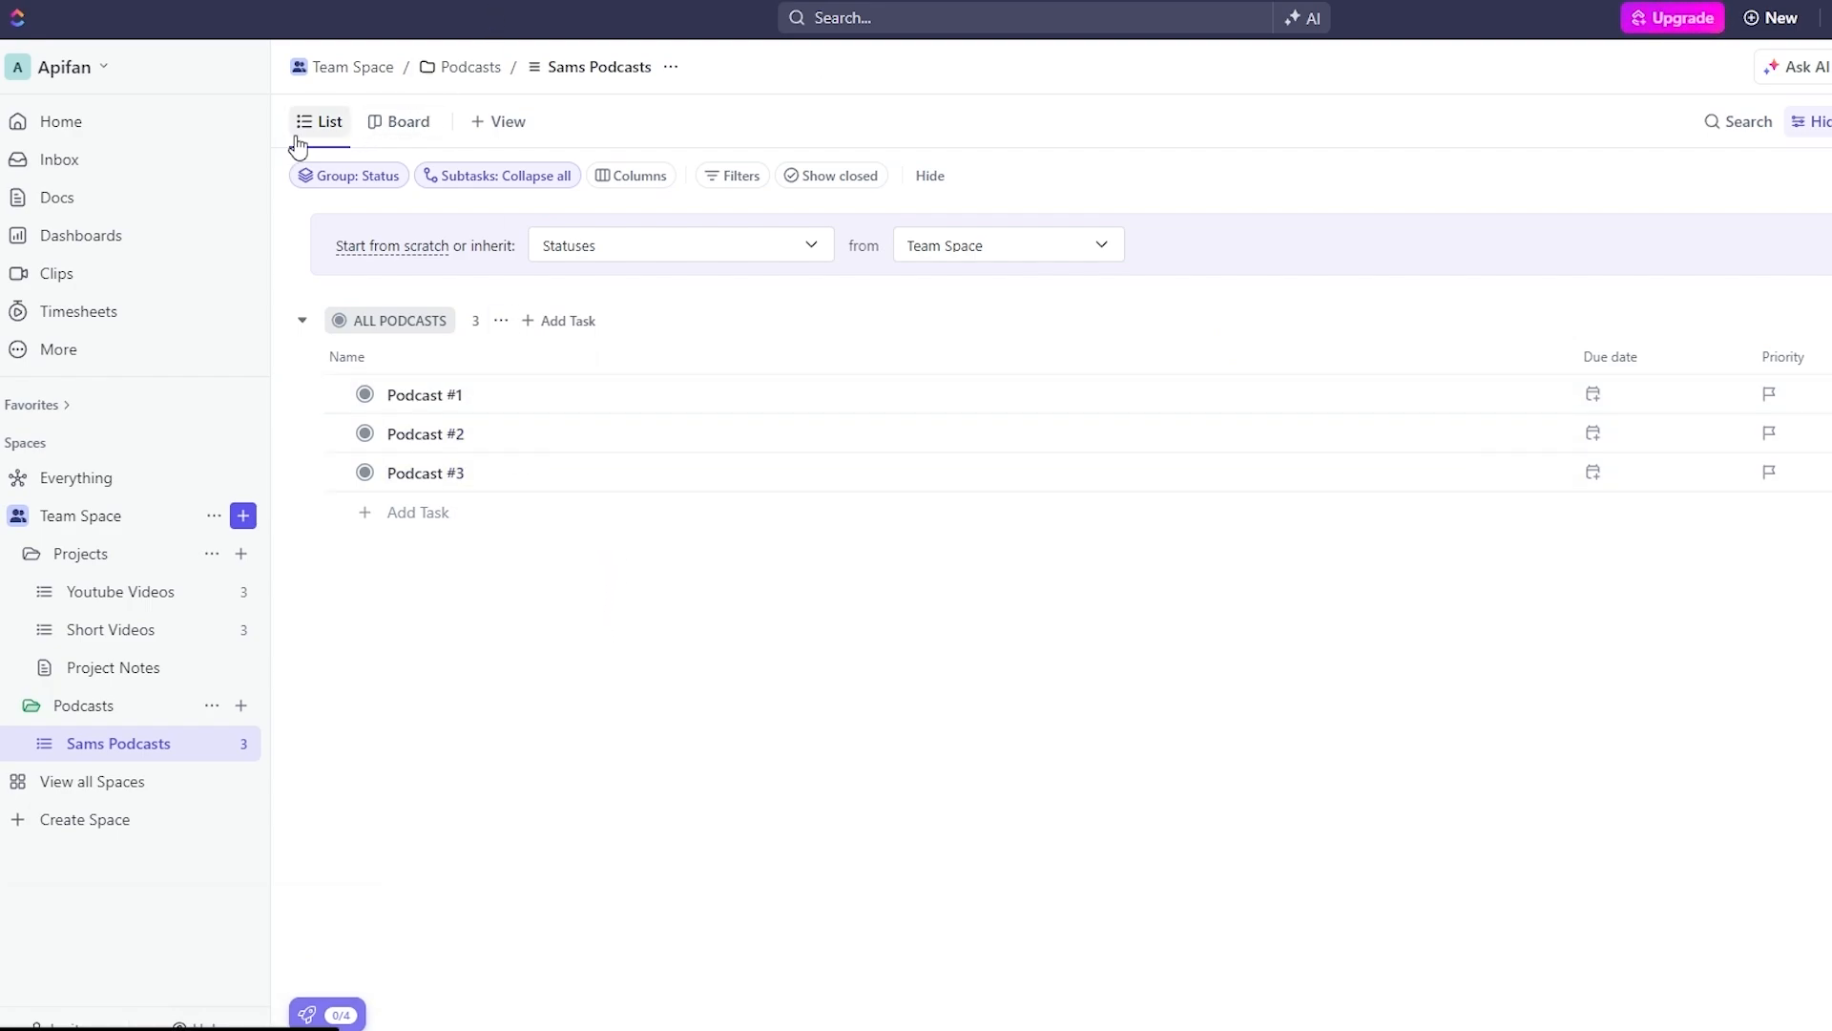
pyautogui.click(401, 136)
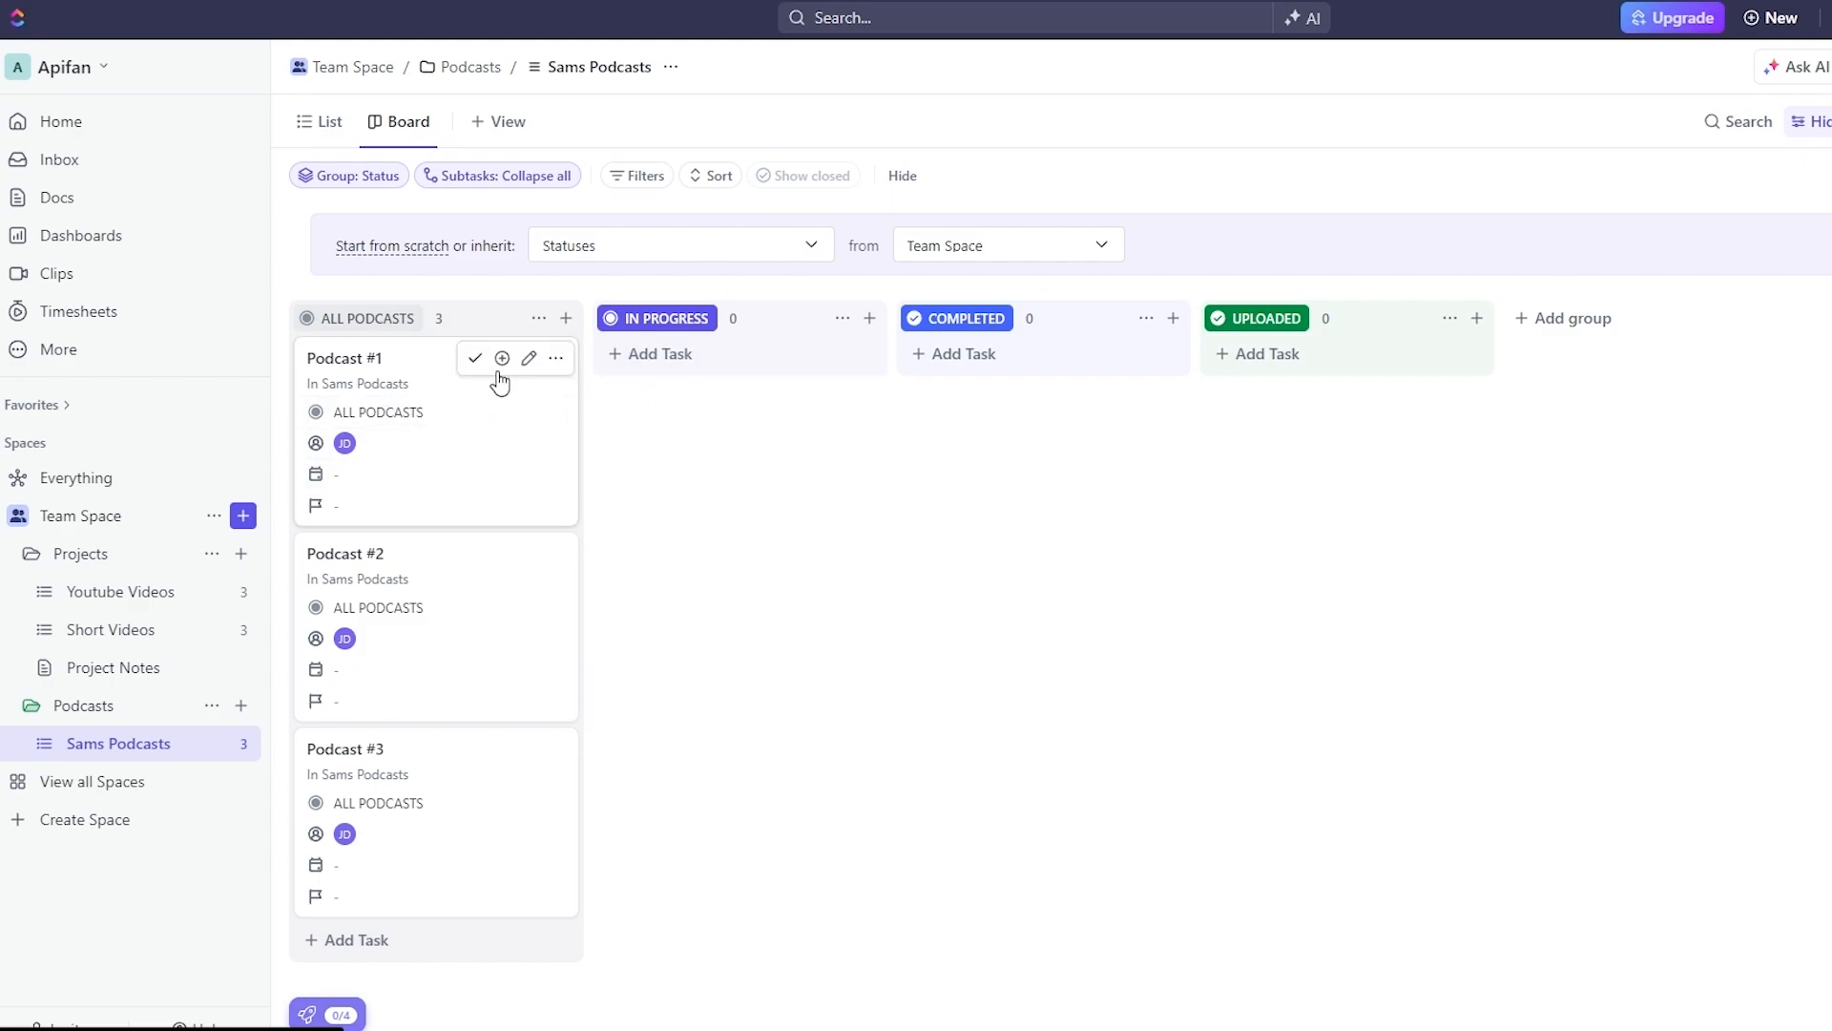
# Open the Podcast #1 task and set its due date to August 31, 2024
pyautogui.click(413, 363)
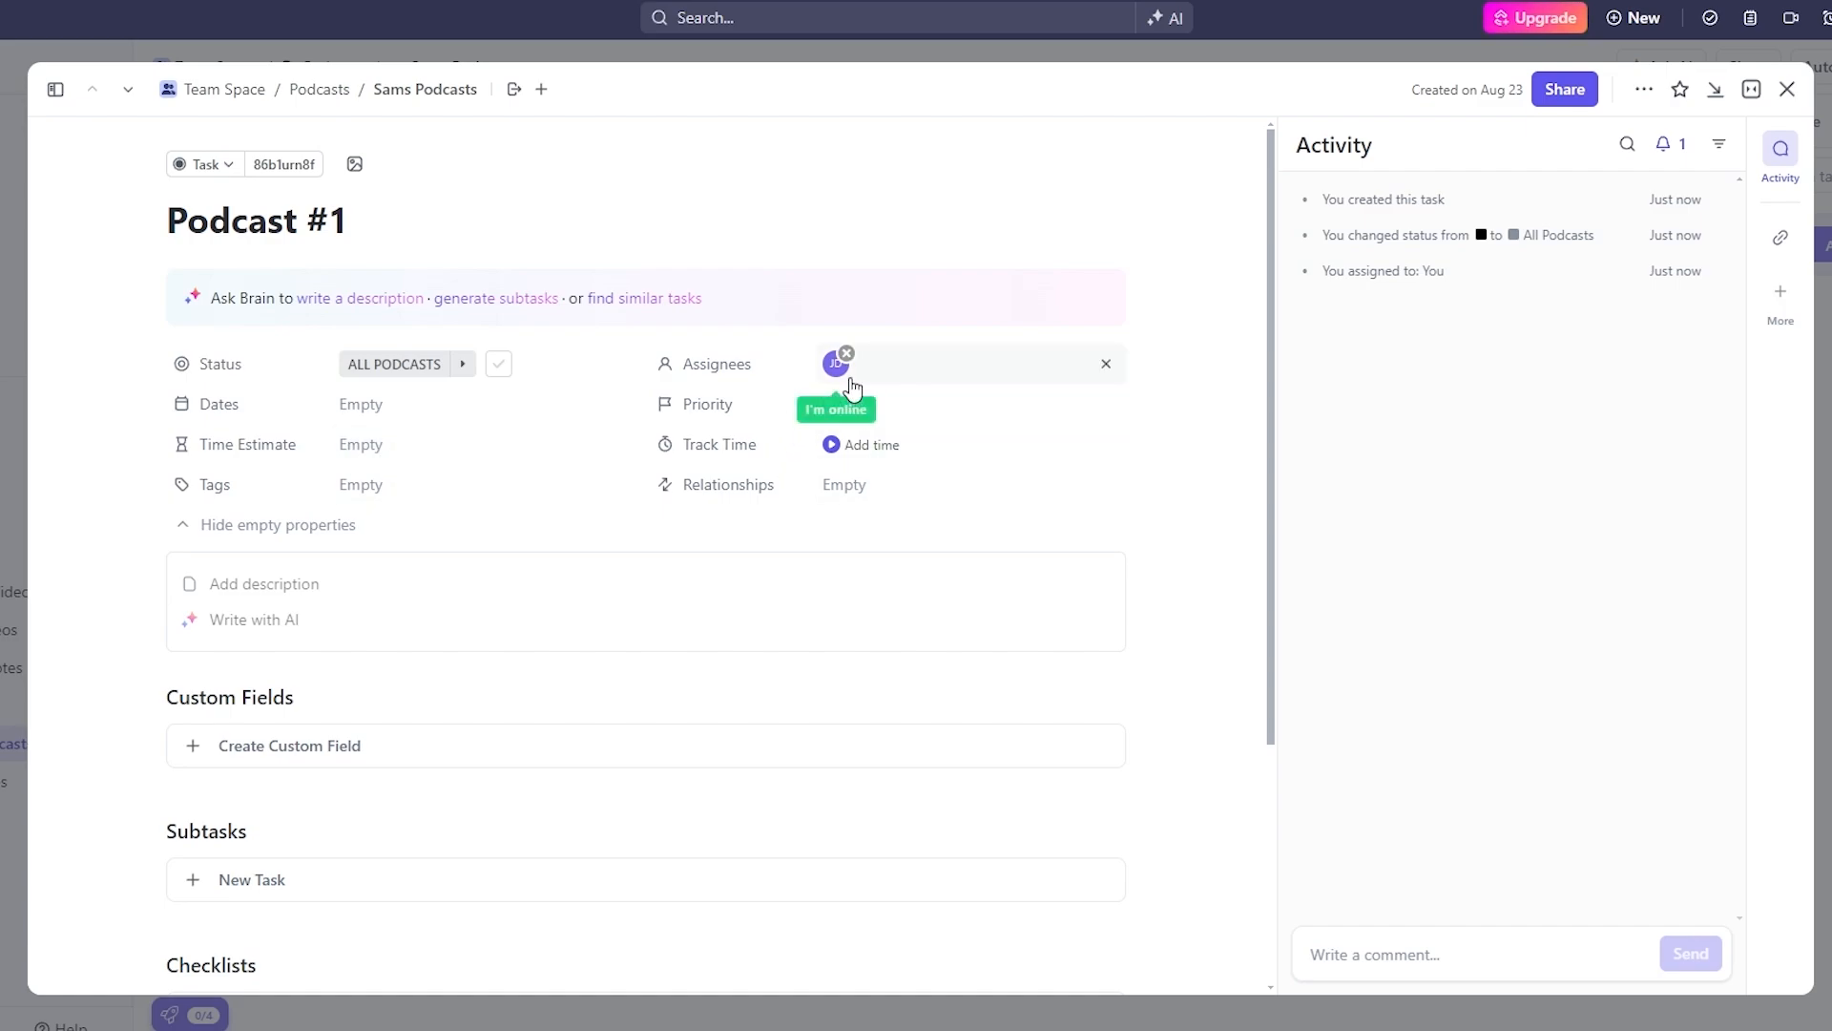
pyautogui.click(414, 416)
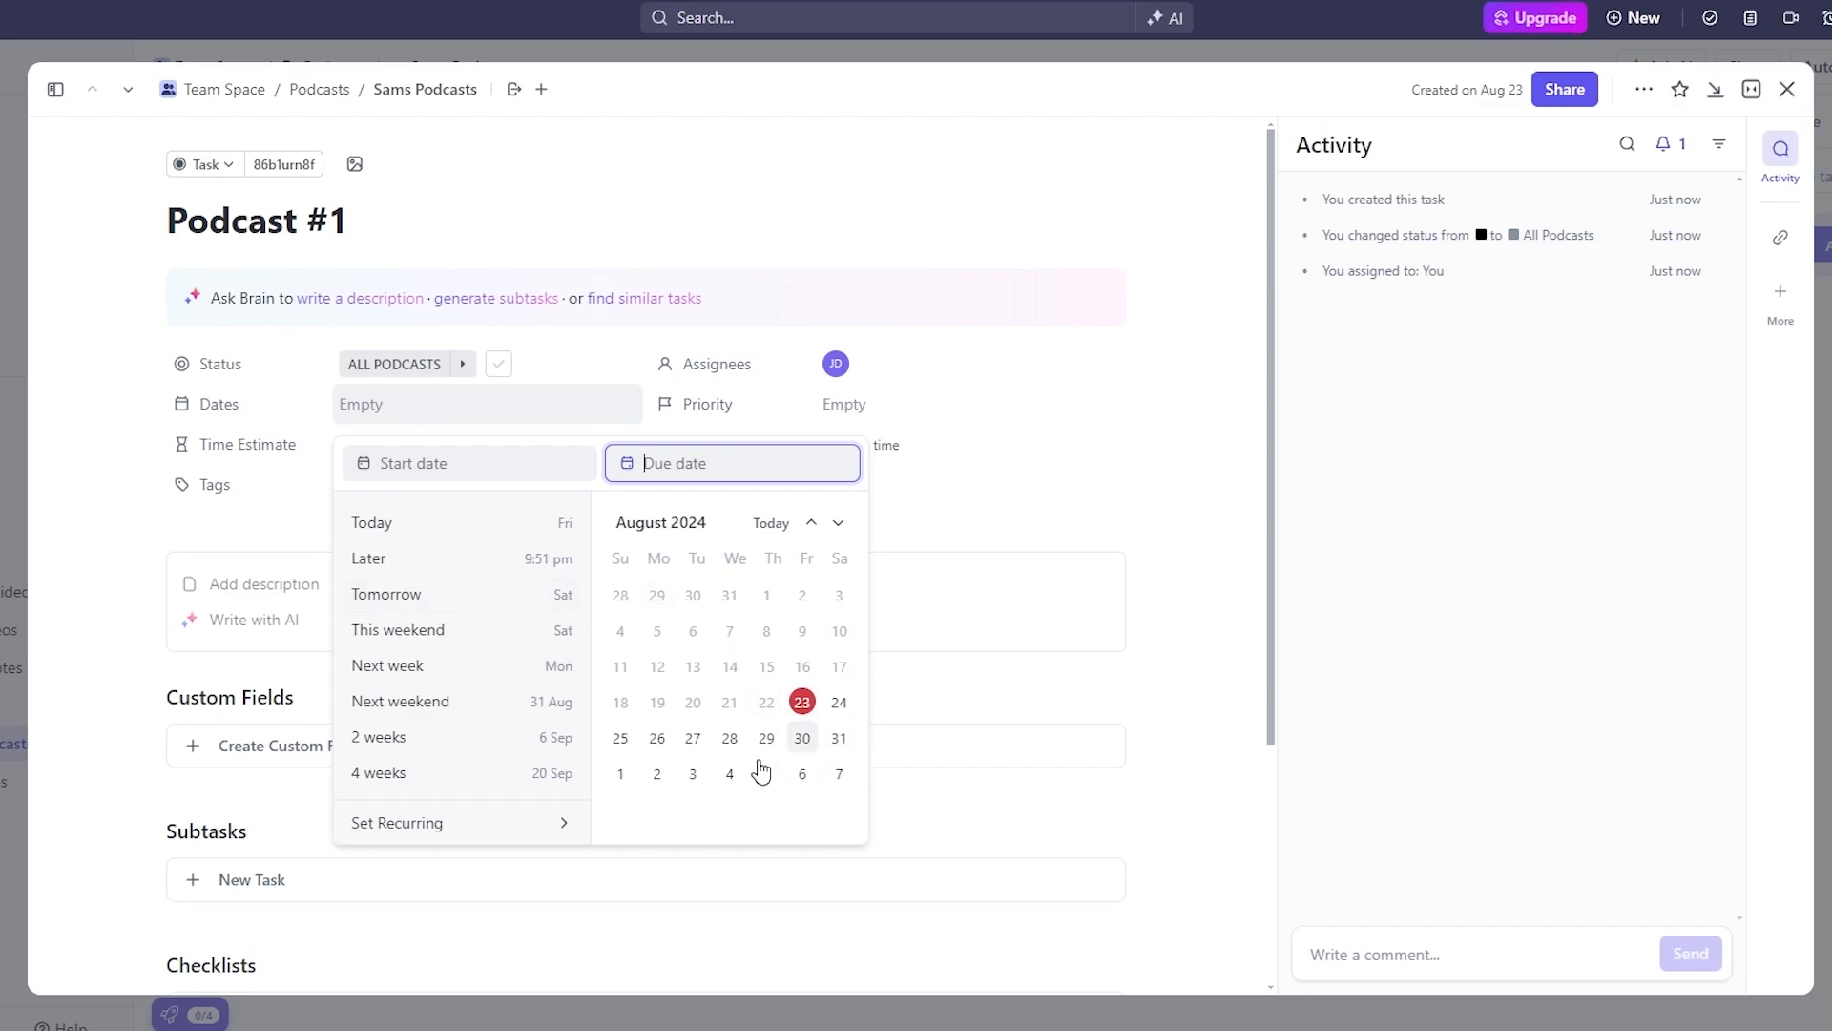
pyautogui.click(843, 743)
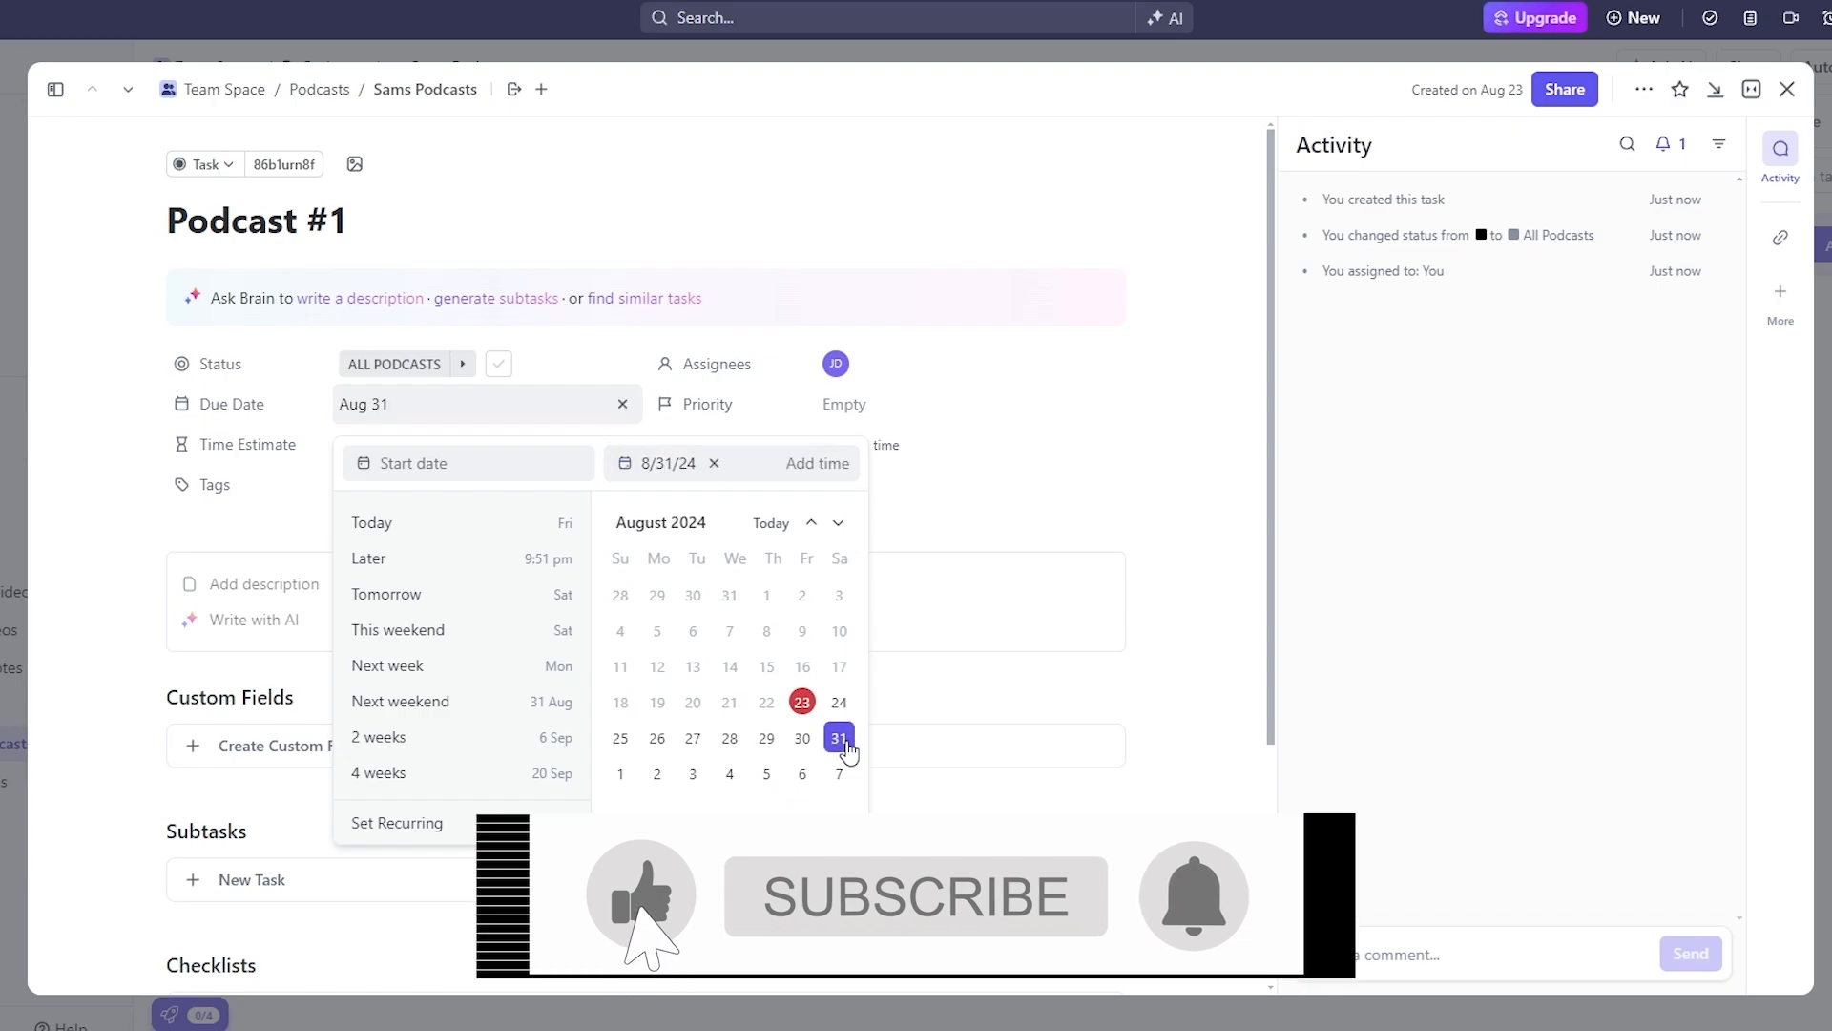
pyautogui.click(1039, 404)
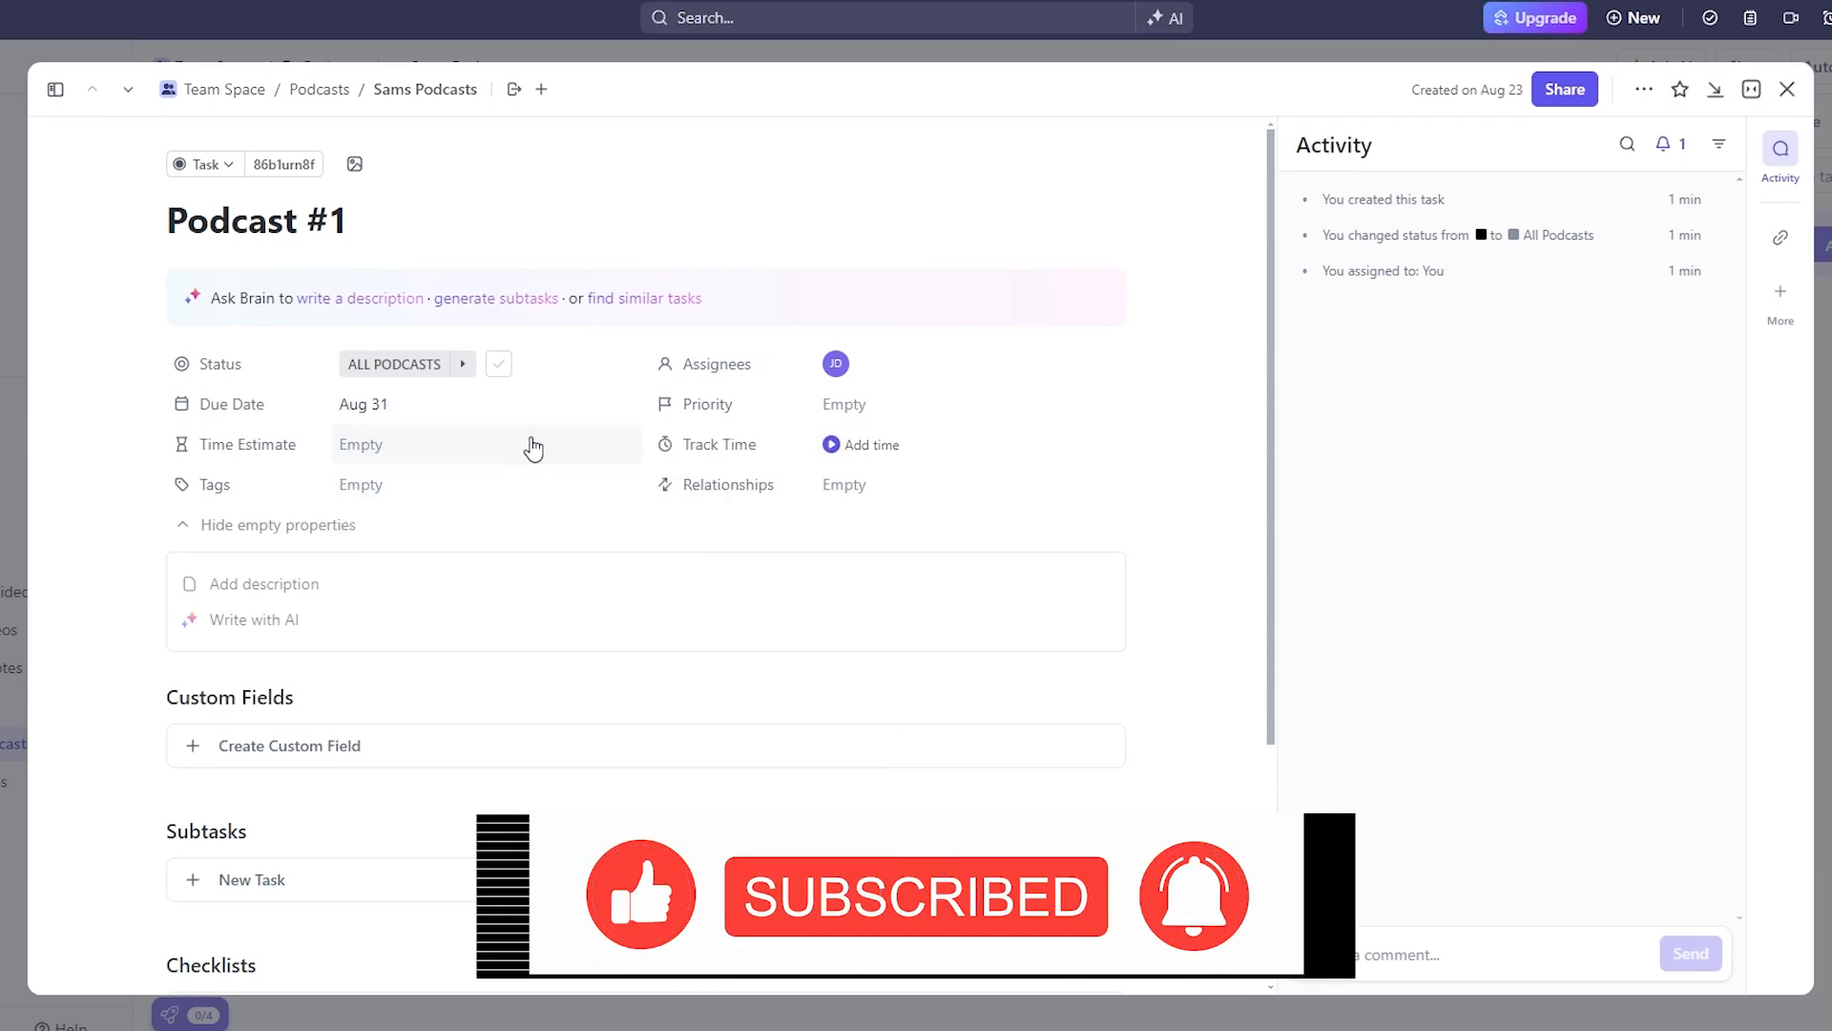
# Set the time estimate of the Podcast #1 task to 3 hours
pyautogui.click(478, 452)
pyautogui.write('3')
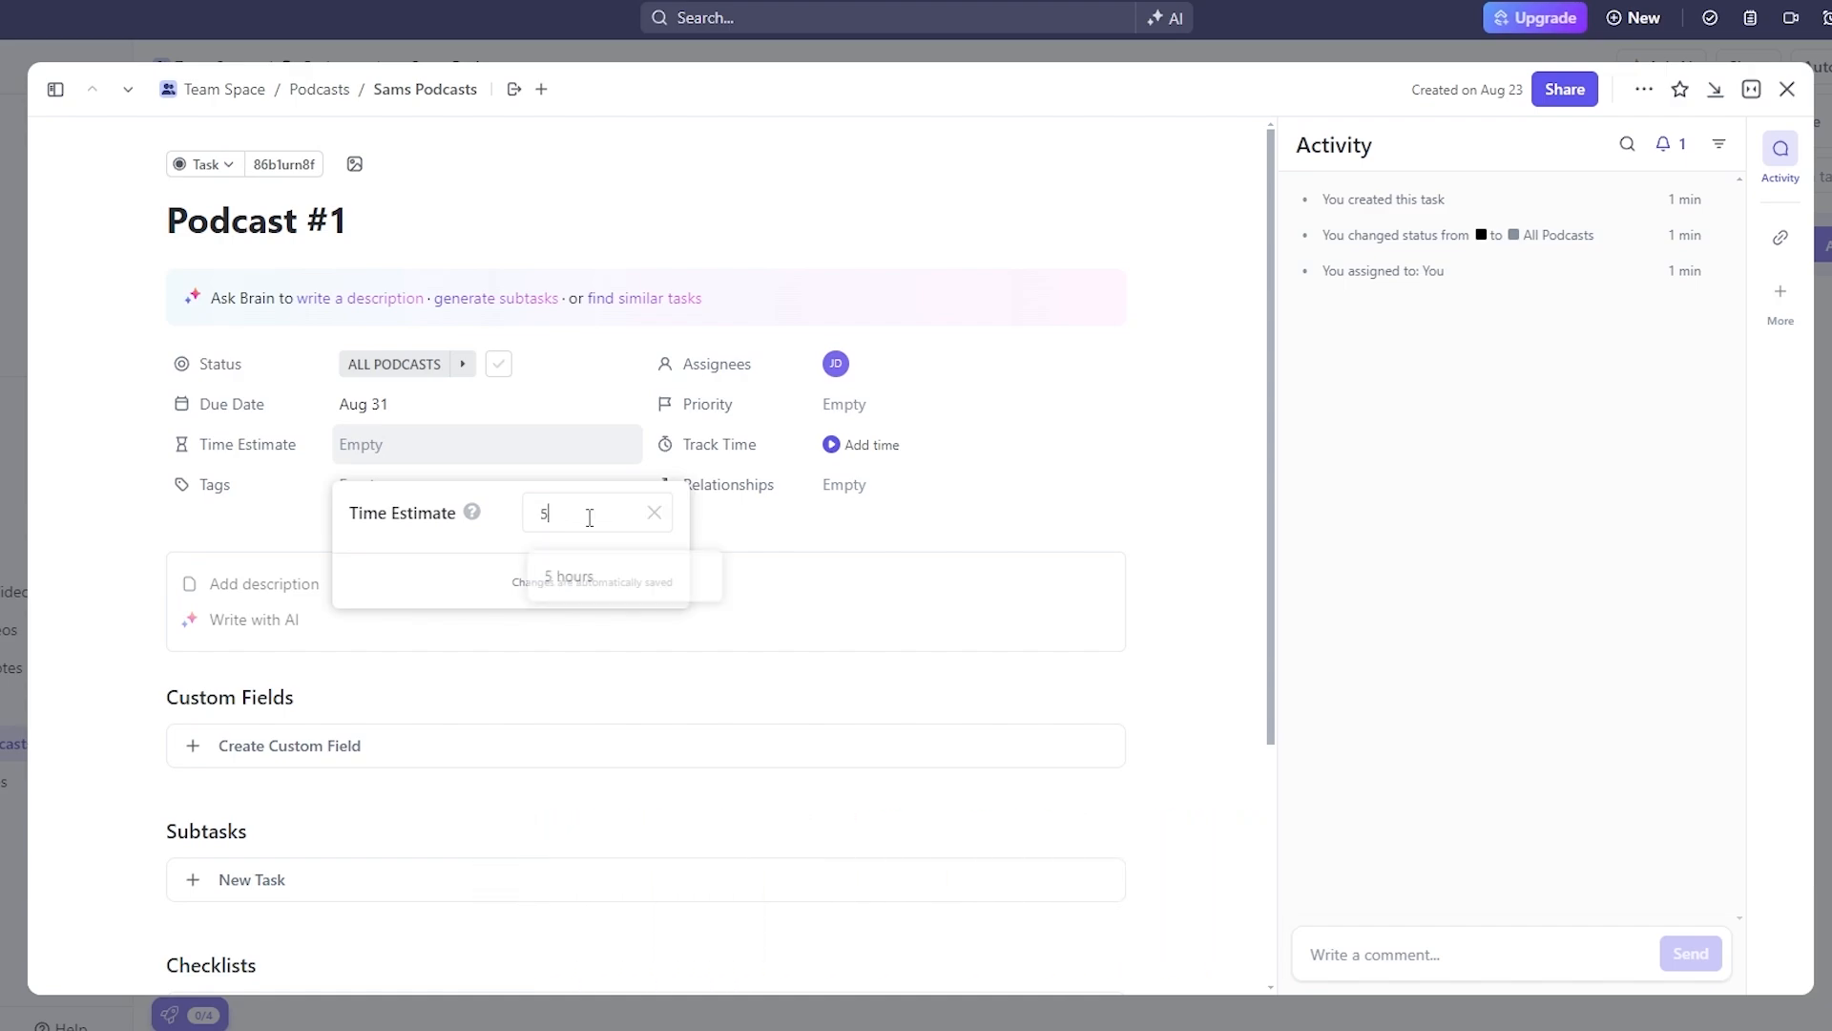
pyautogui.click(569, 577)
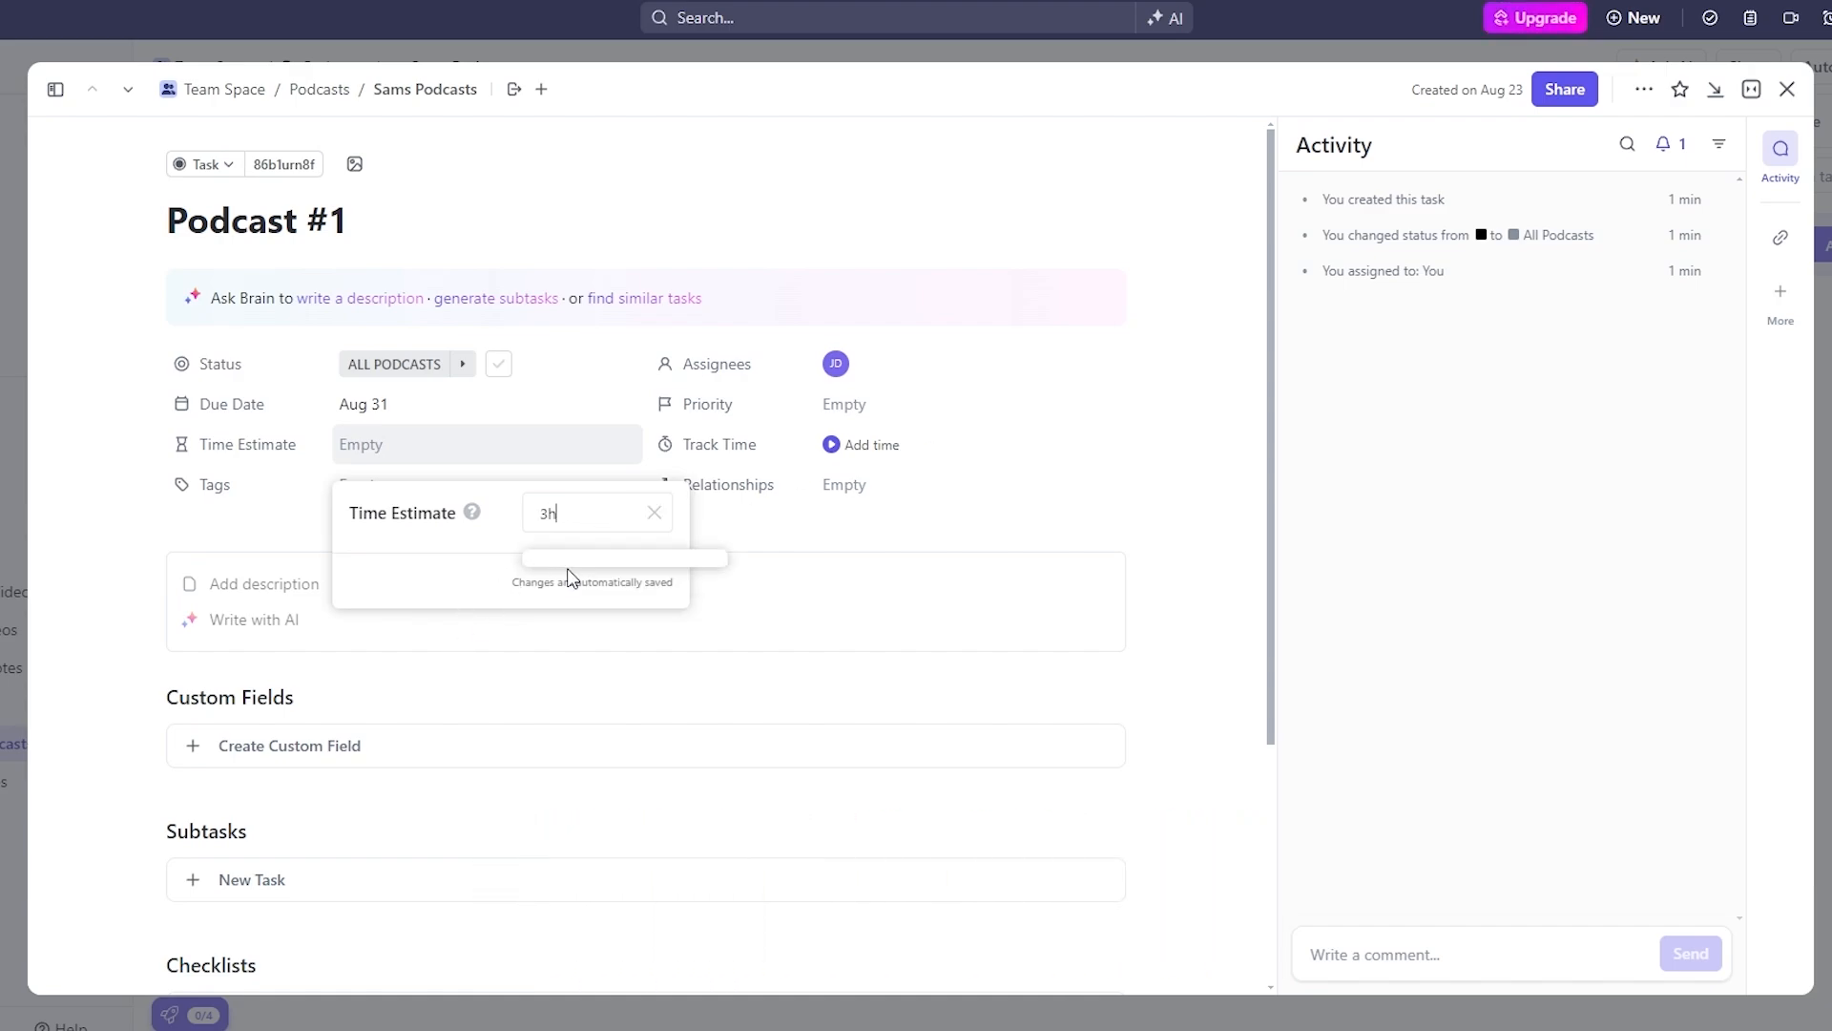
pyautogui.click(1008, 433)
# Create the tag podcast and add it to the Podcast #1 task
pyautogui.click(482, 501)
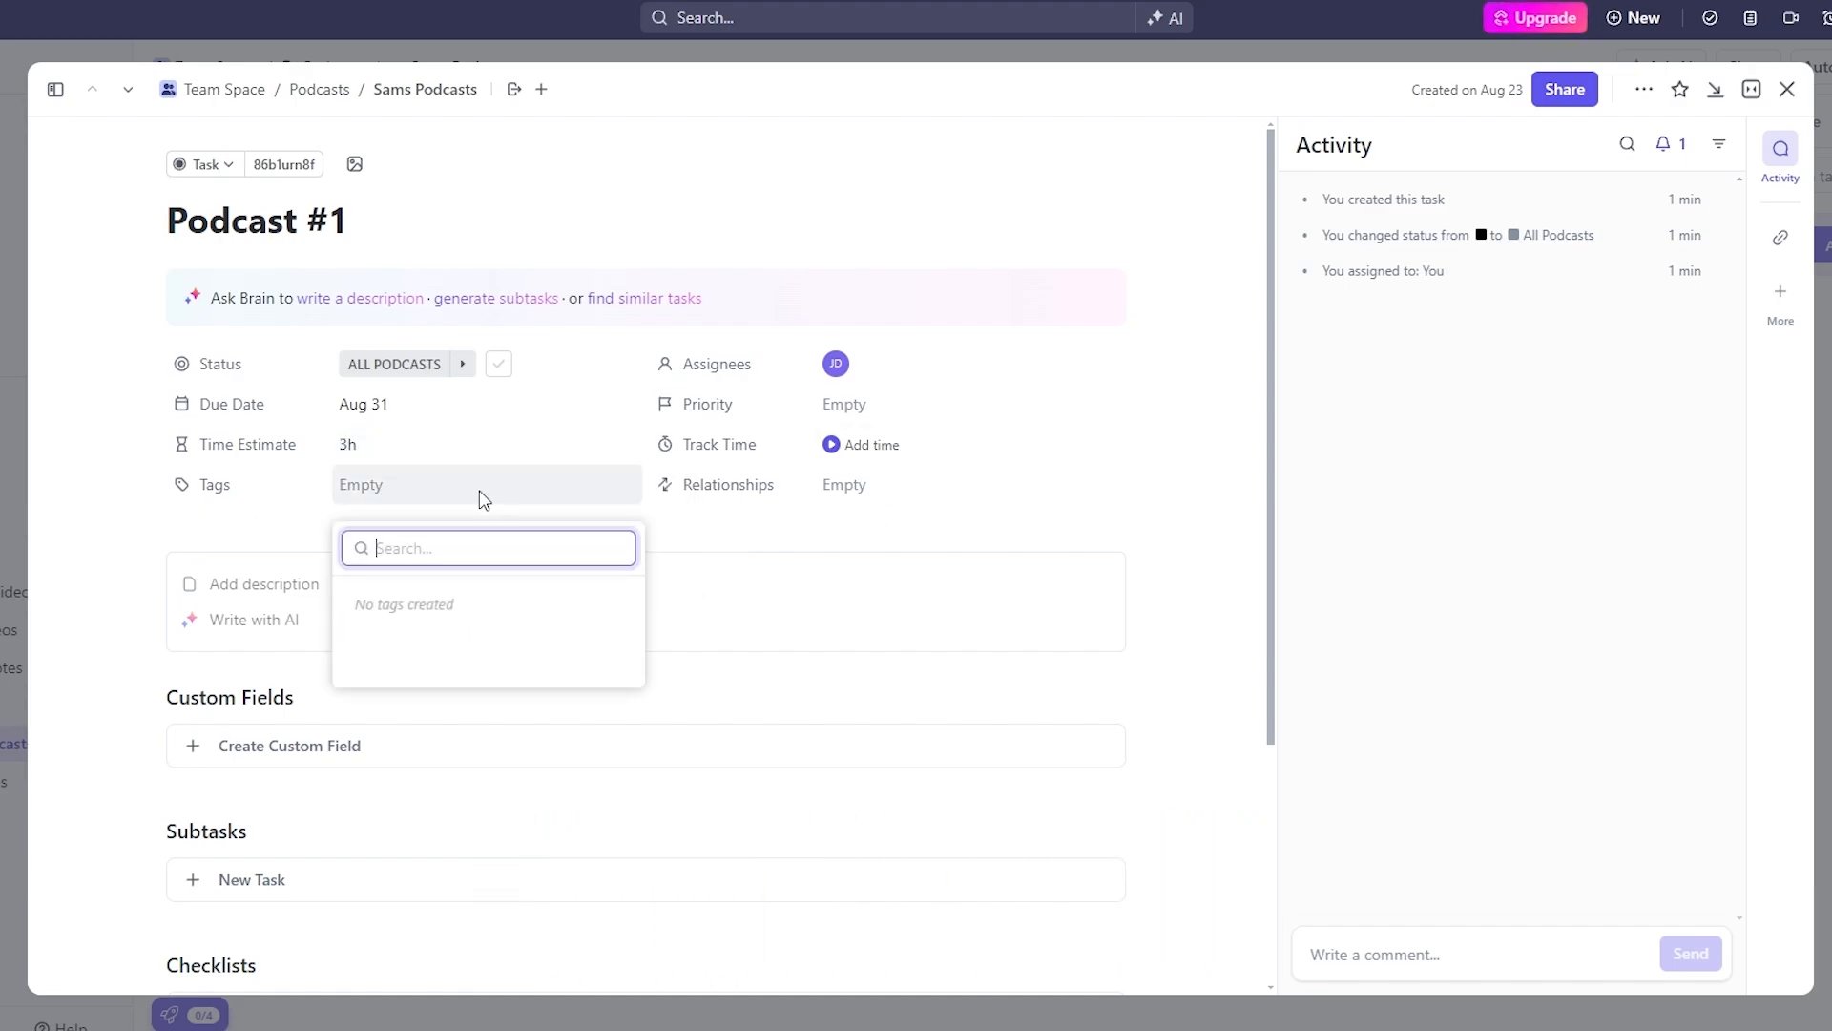
pyautogui.write('podcast')
pyautogui.press('Return')
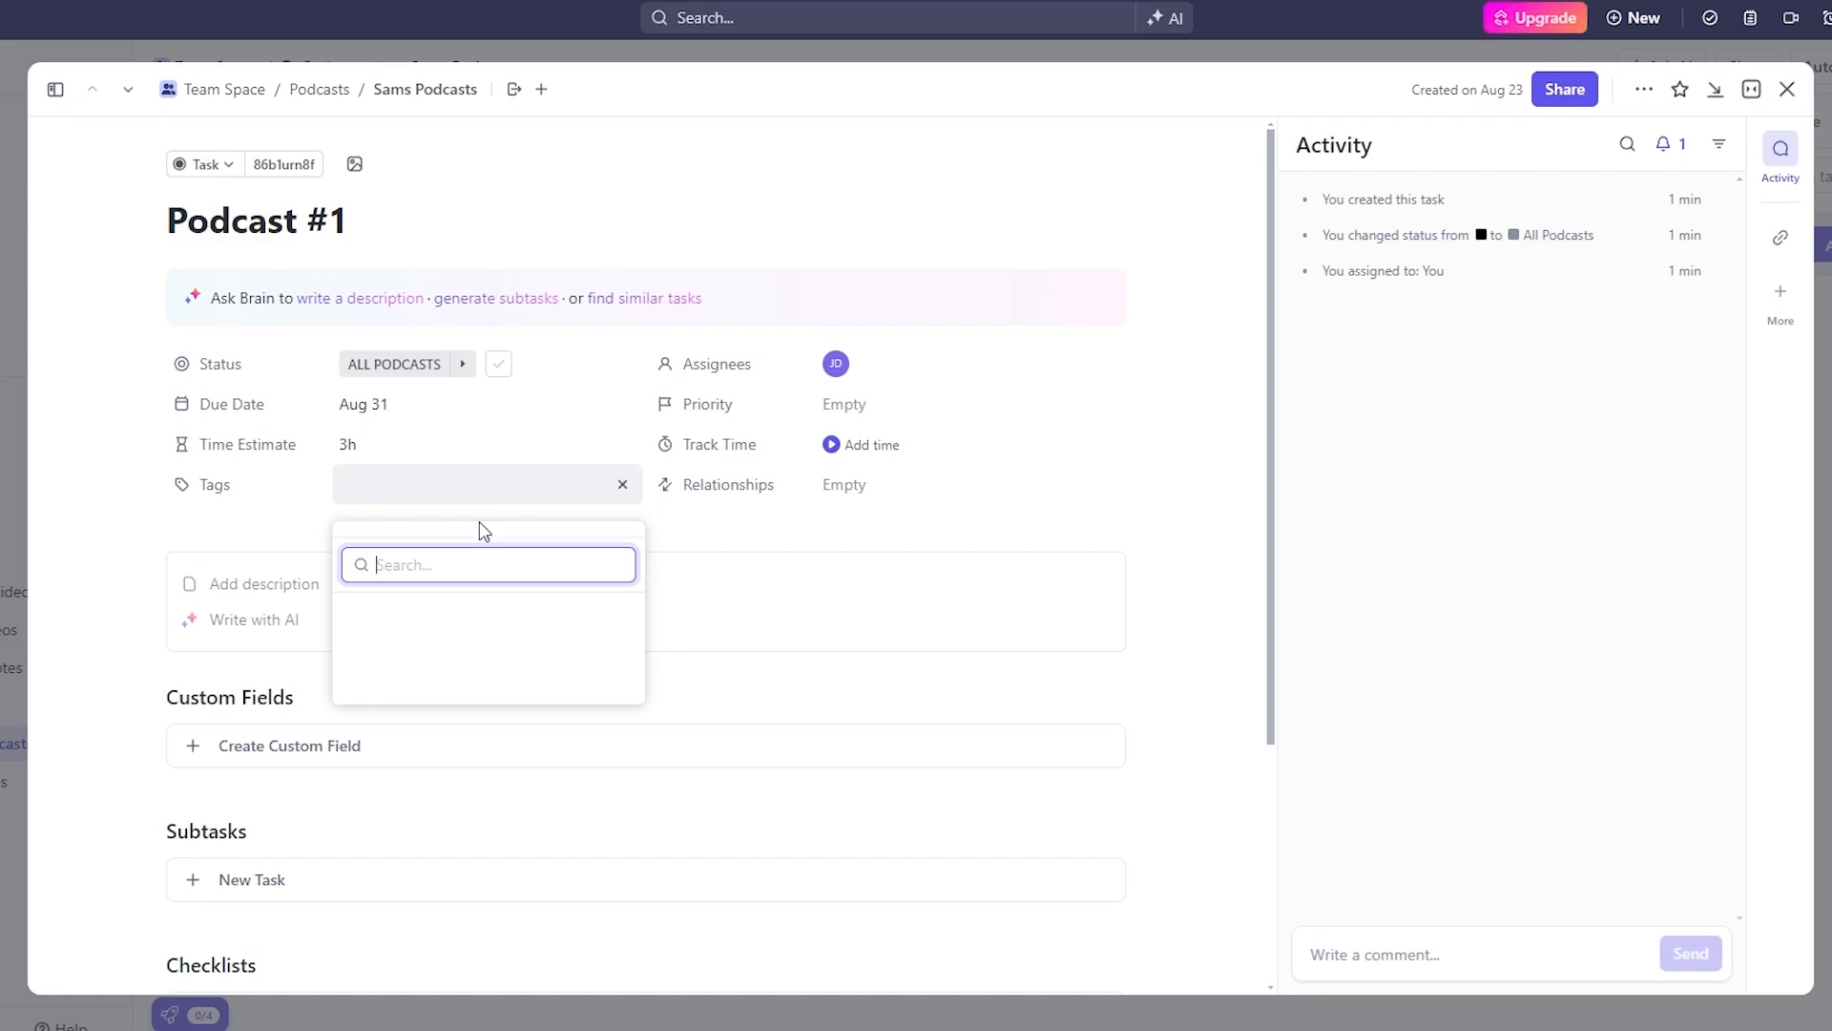
pyautogui.click(1186, 456)
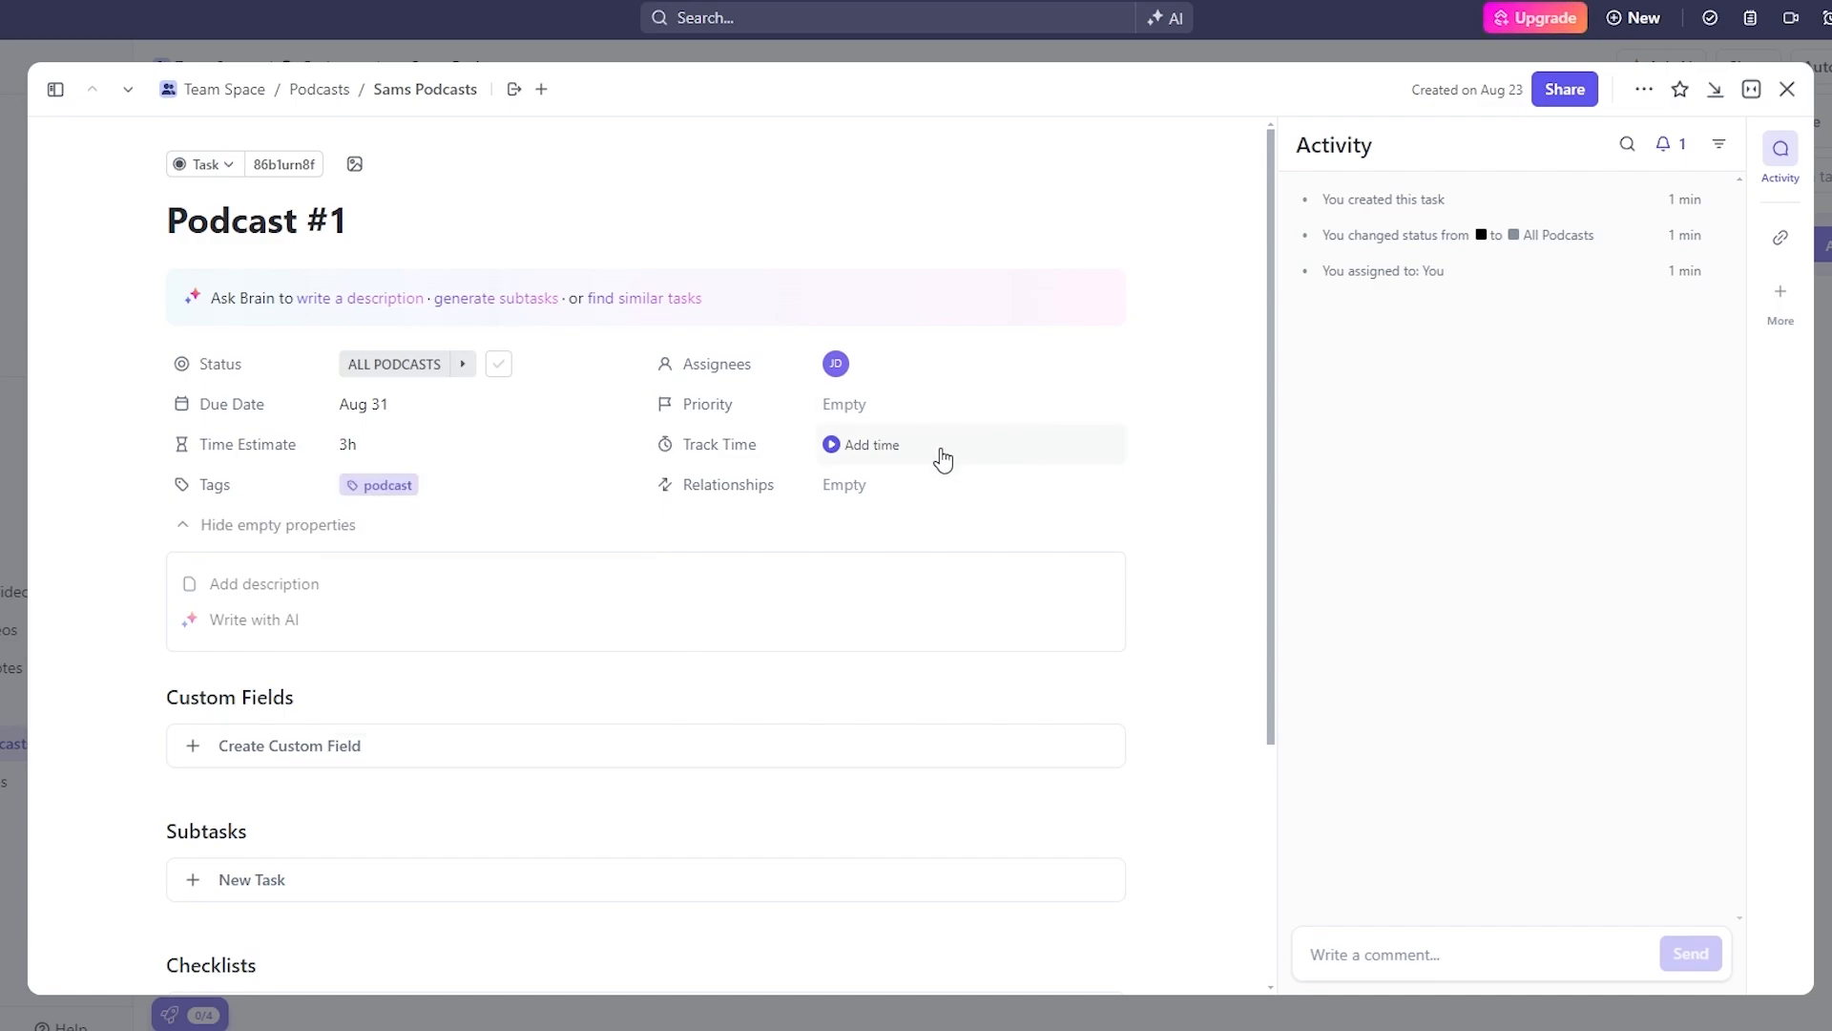
# Set the Podcast #1 task's priority to High and open its relationship options
pyautogui.click(906, 416)
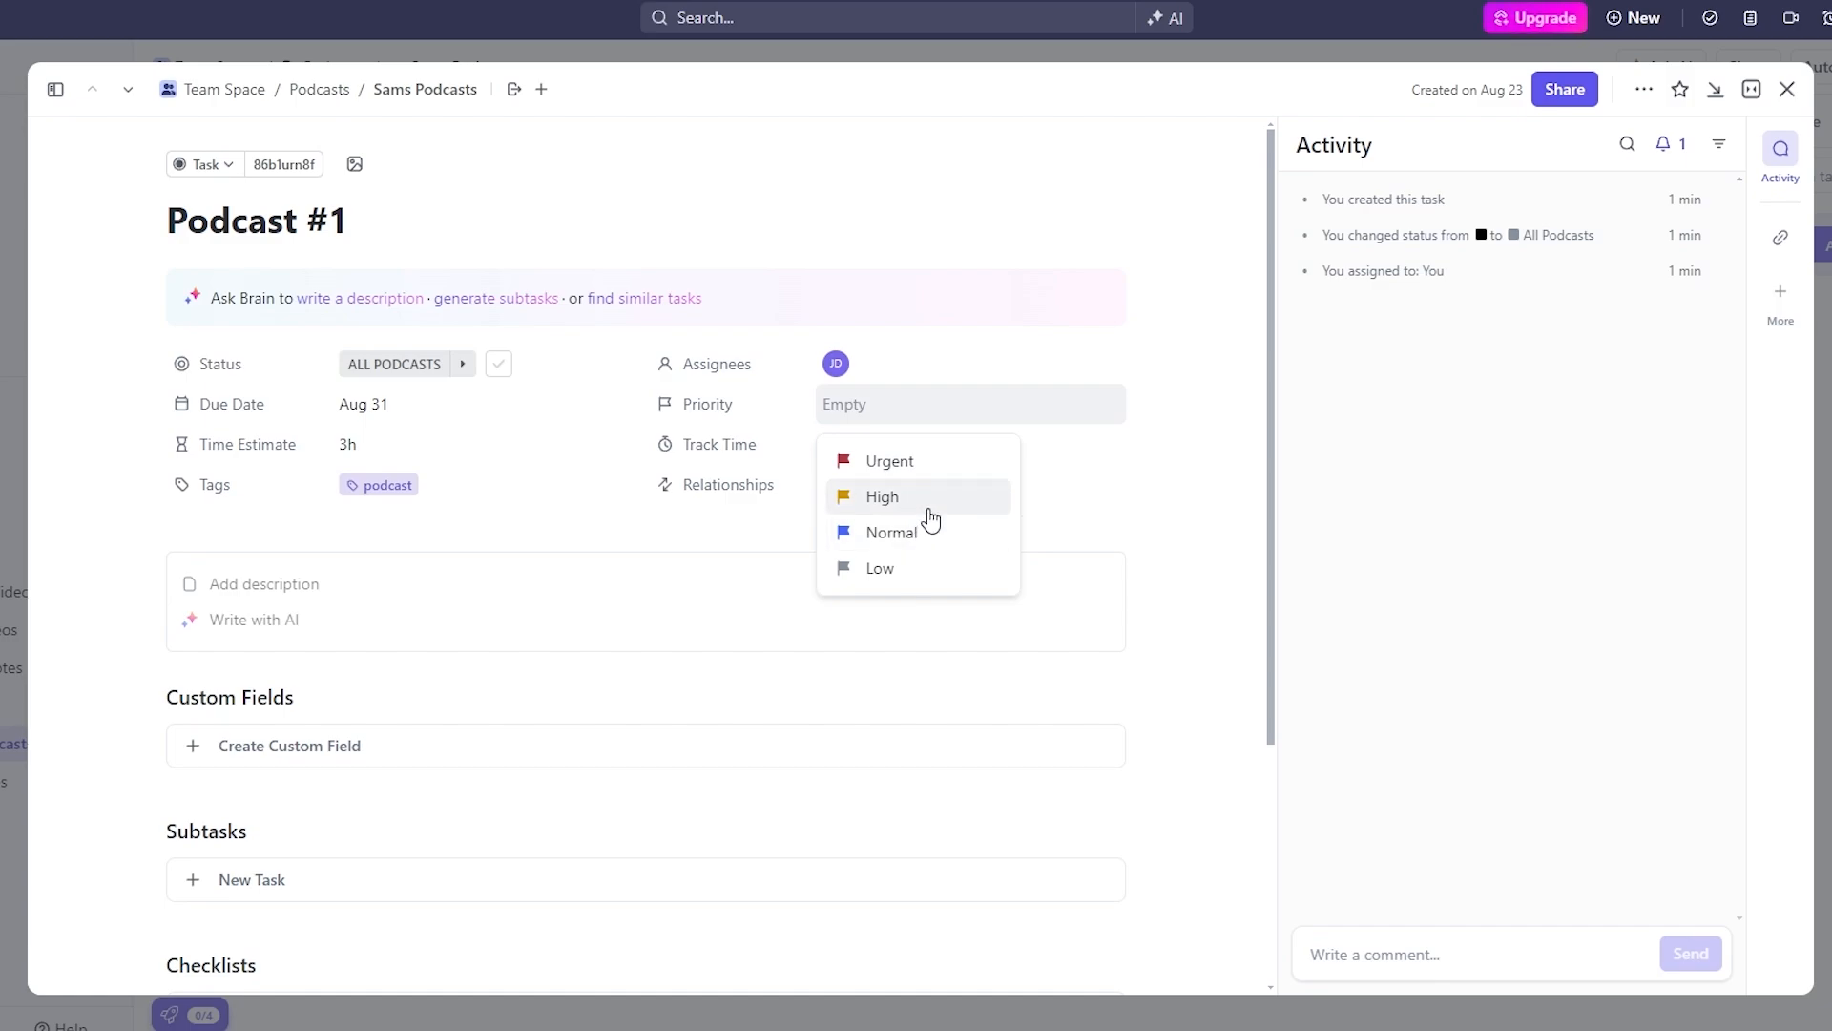
pyautogui.click(934, 504)
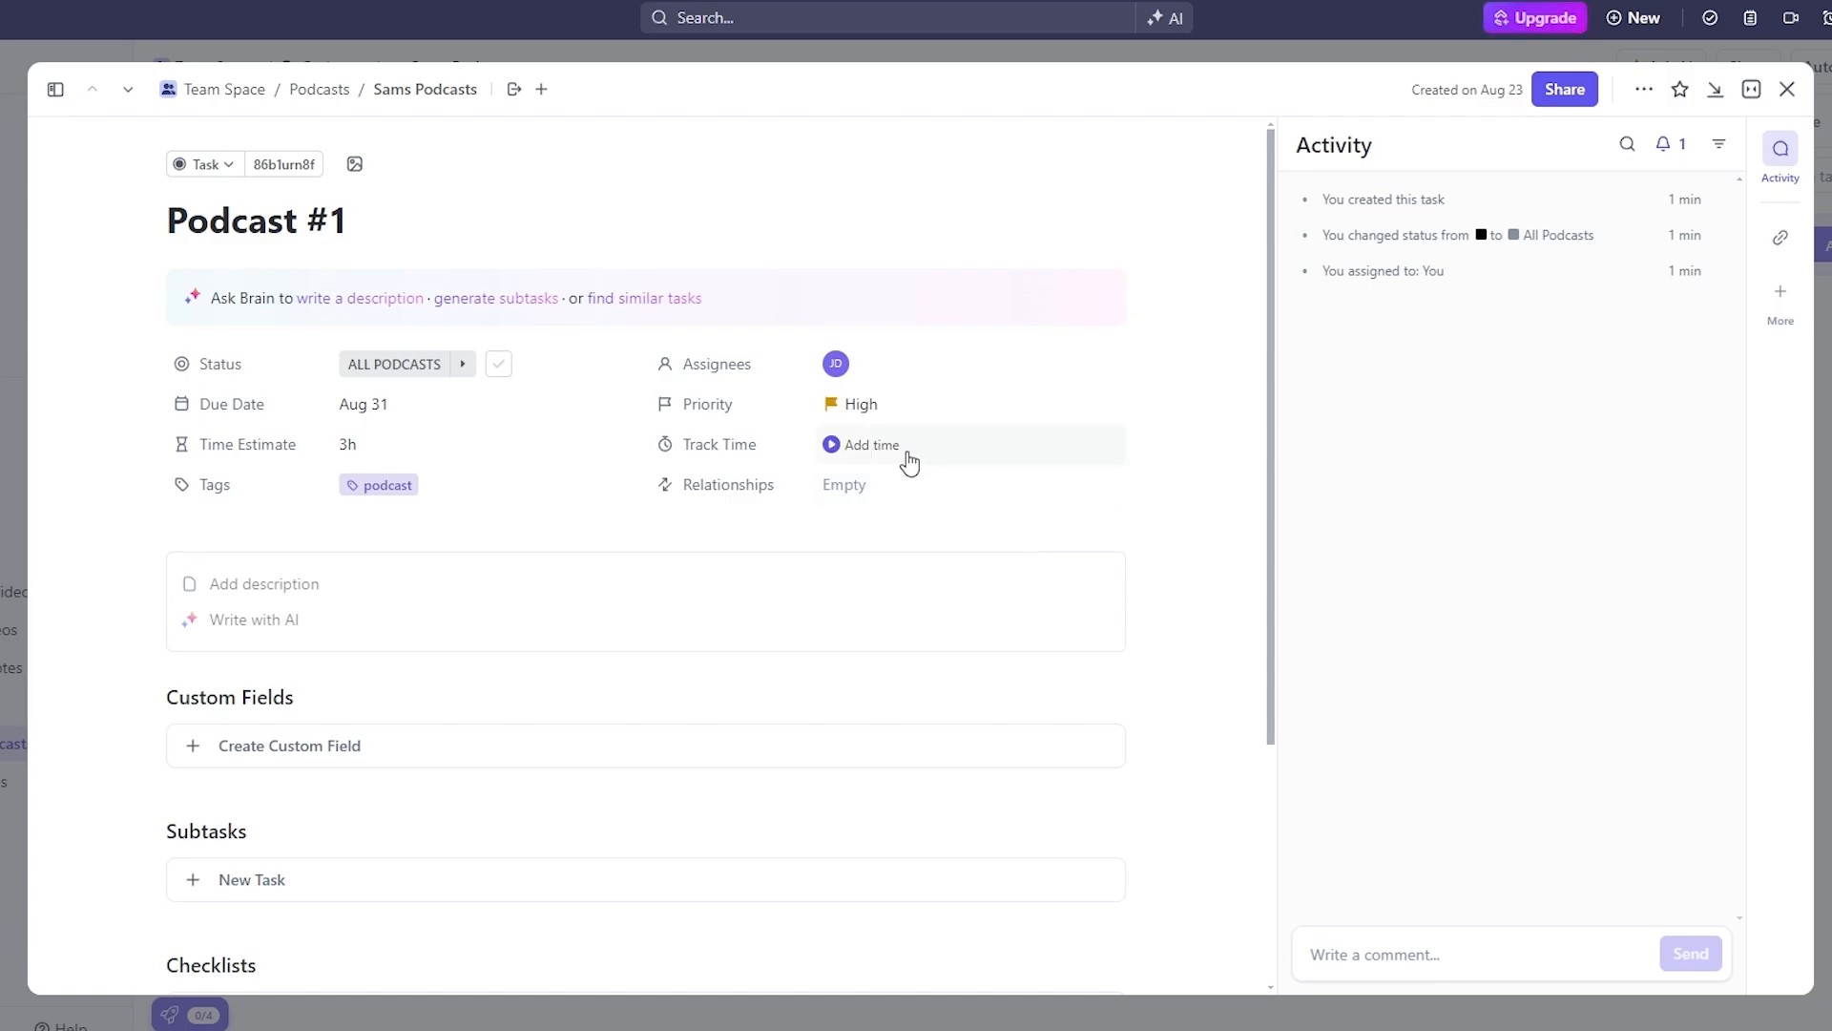
pyautogui.click(884, 496)
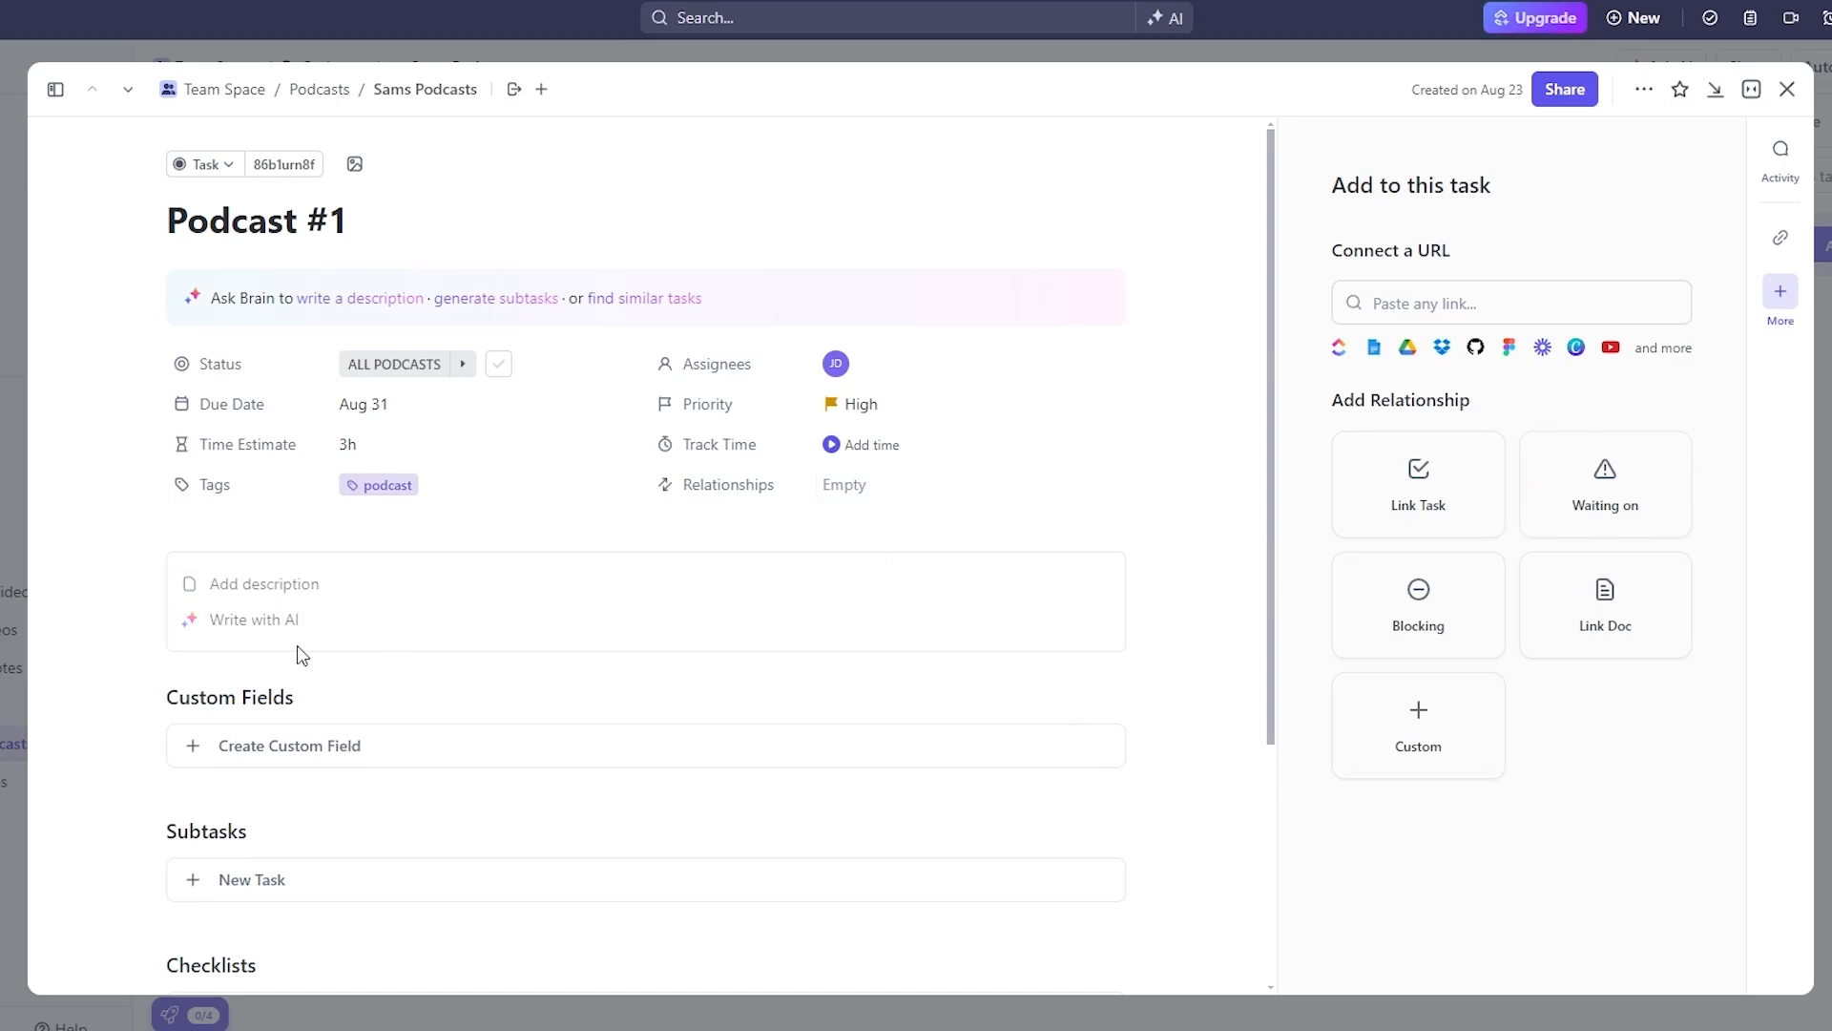
# Generate a task description with AI from the talking points "Activities of the brain", using a Professional tone and High creativity
pyautogui.click(264, 642)
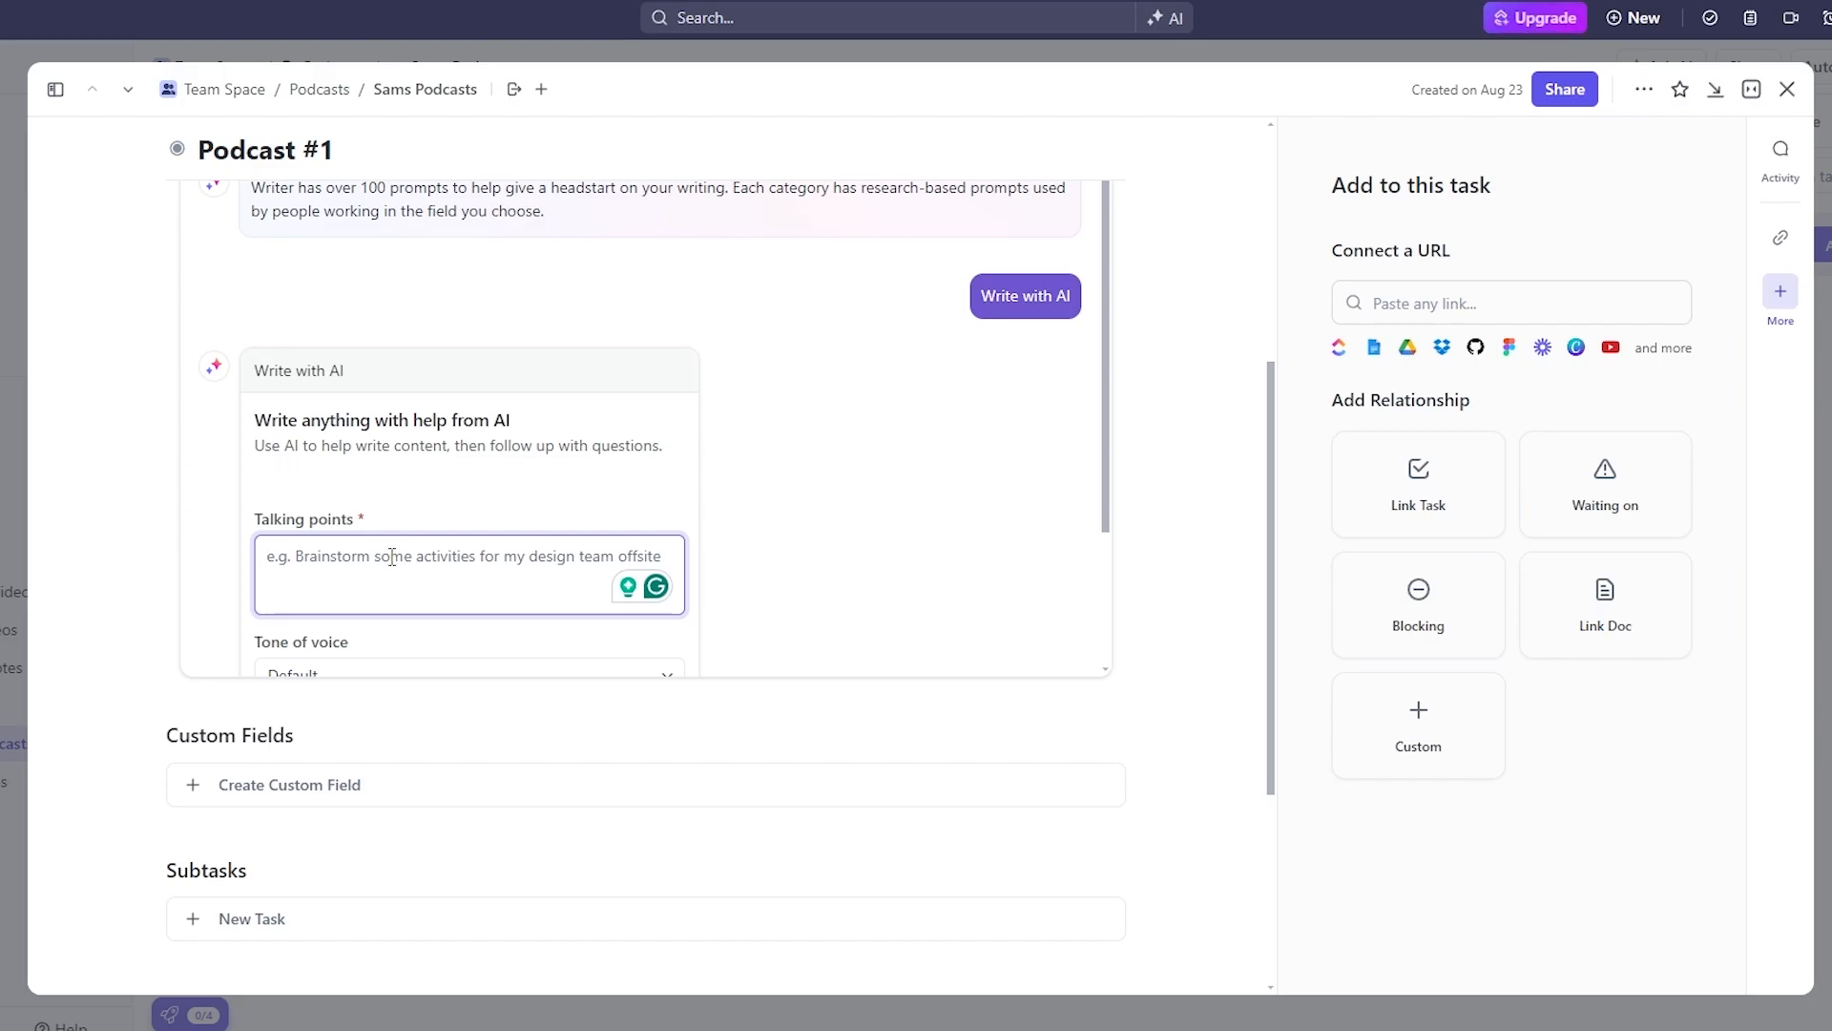
pyautogui.scroll(-3, 391, 557)
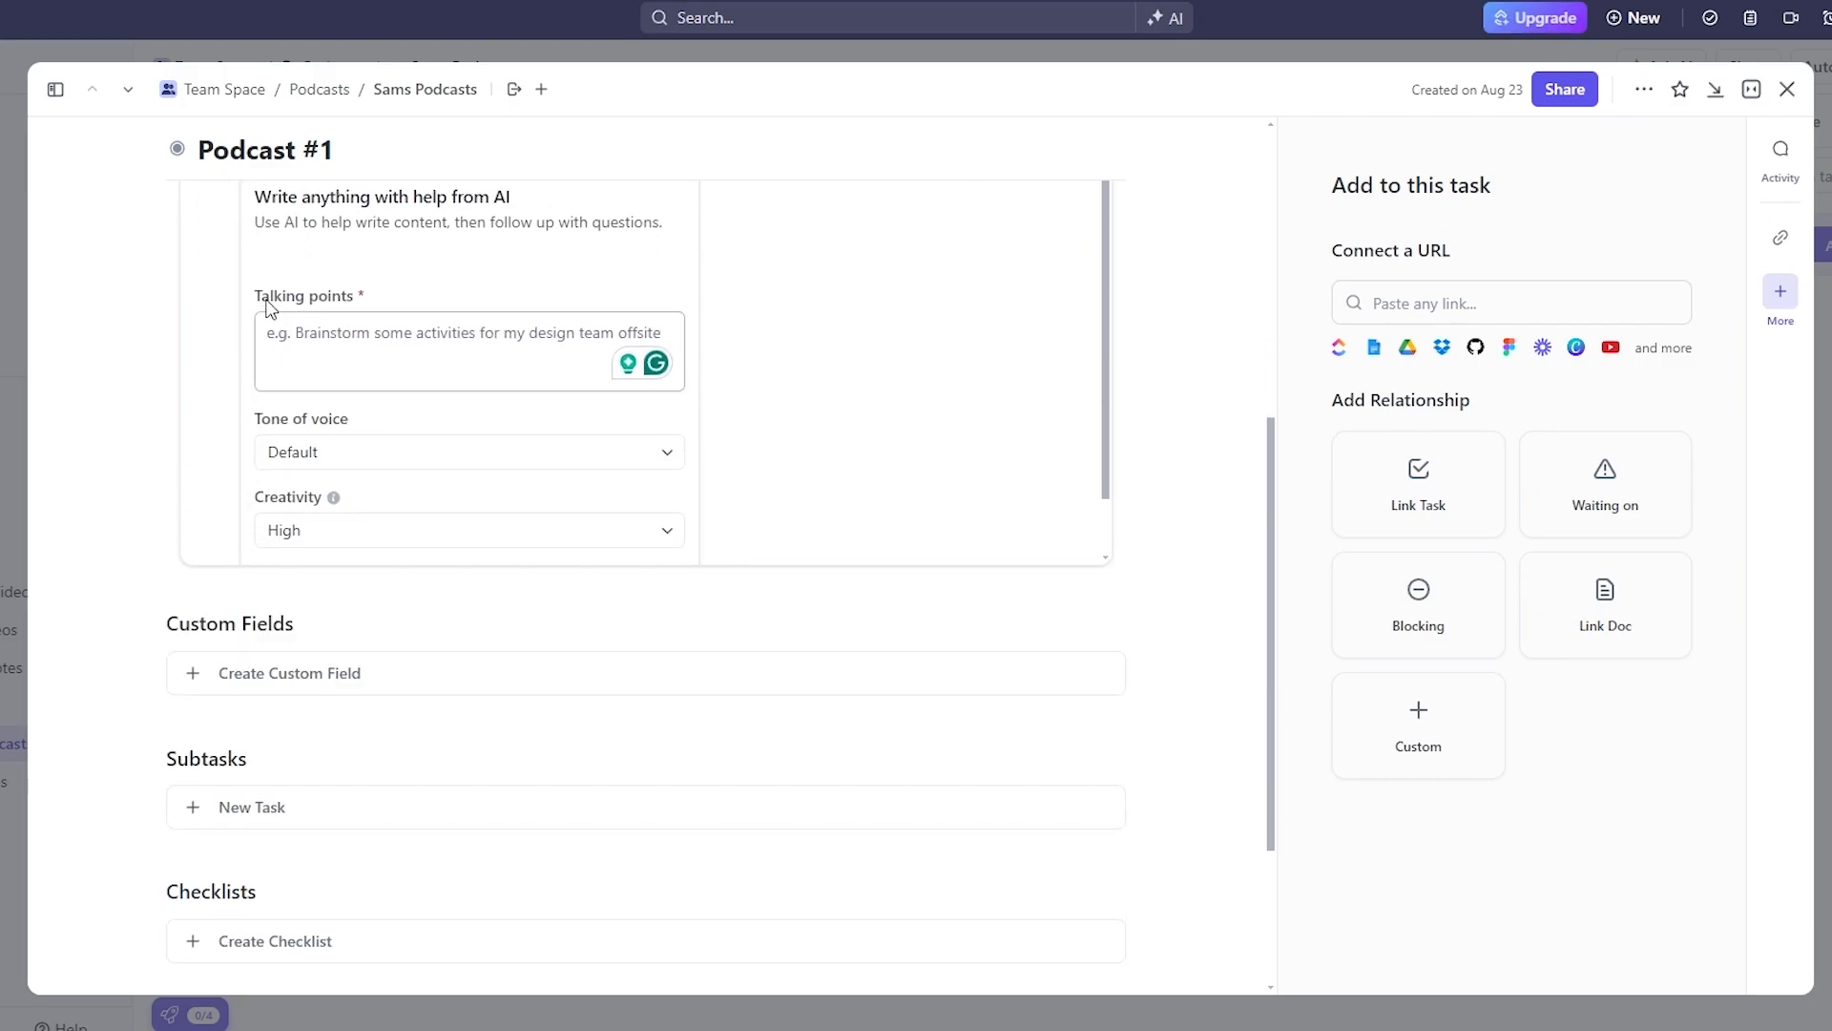
pyautogui.moveTo(318, 298); pyautogui.dragTo(379, 304)
pyautogui.click(360, 344)
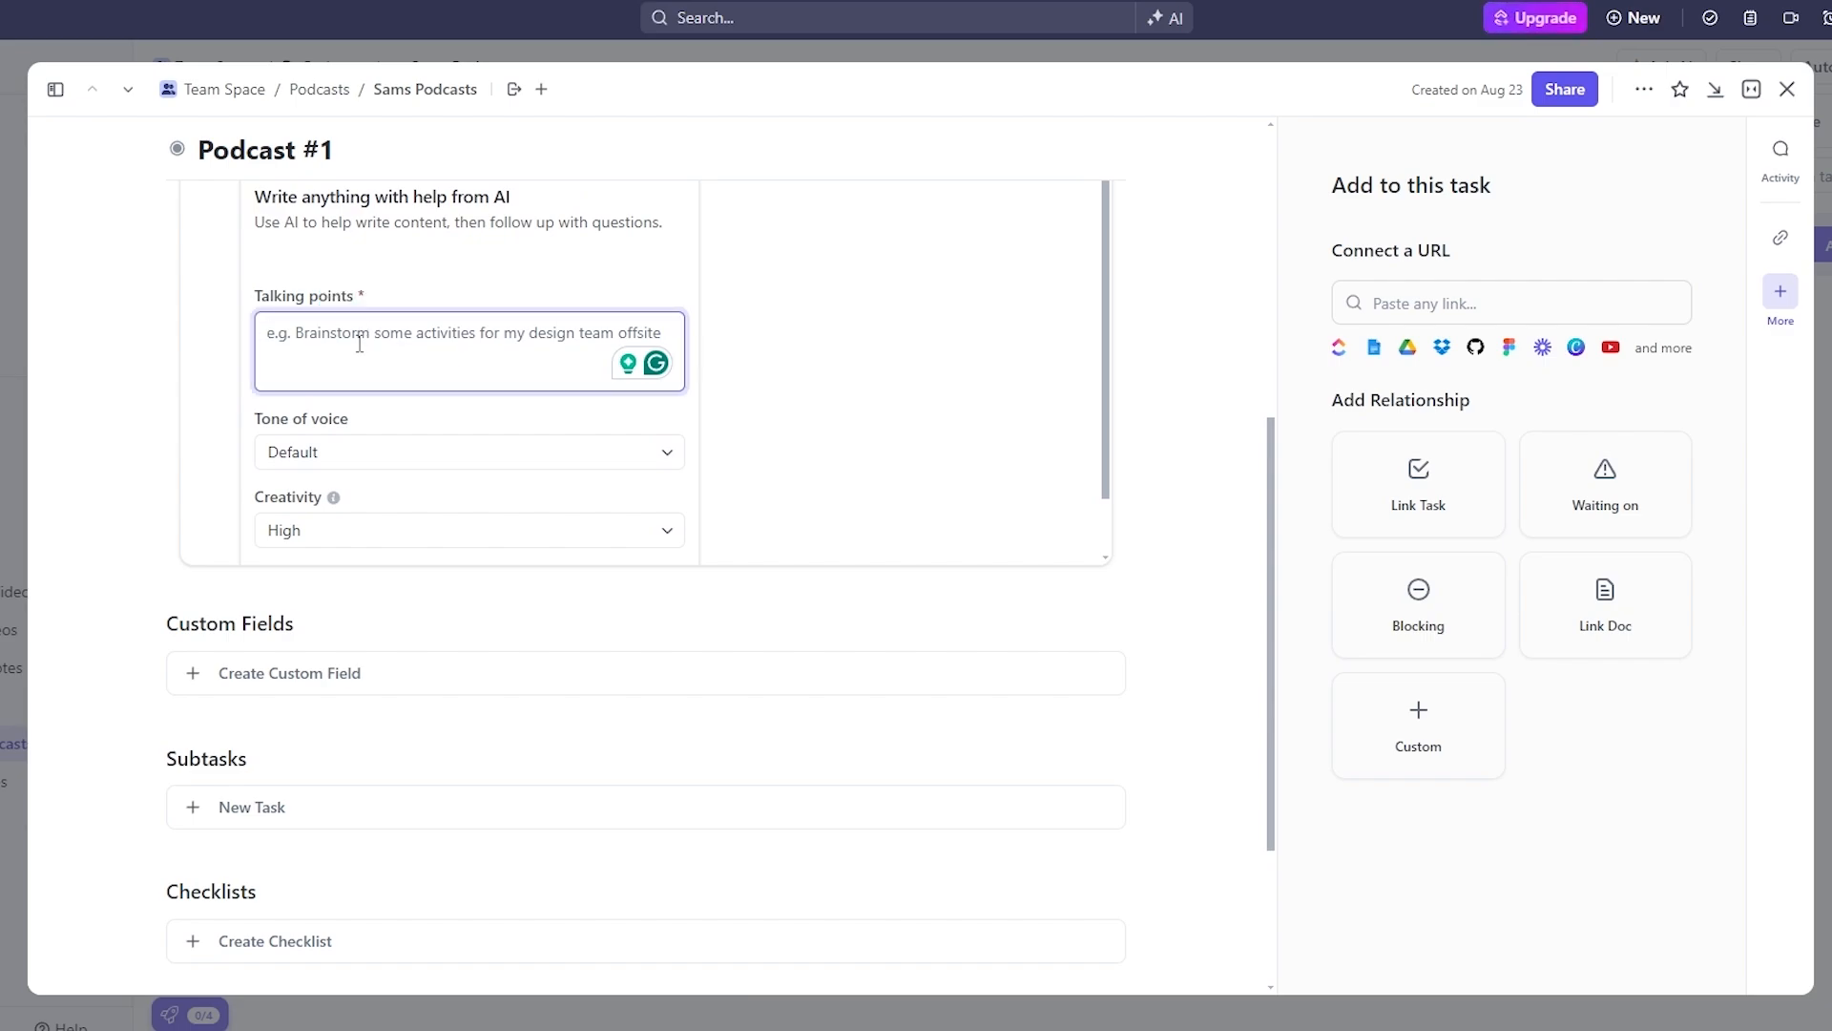
pyautogui.write('Activities of the brain')
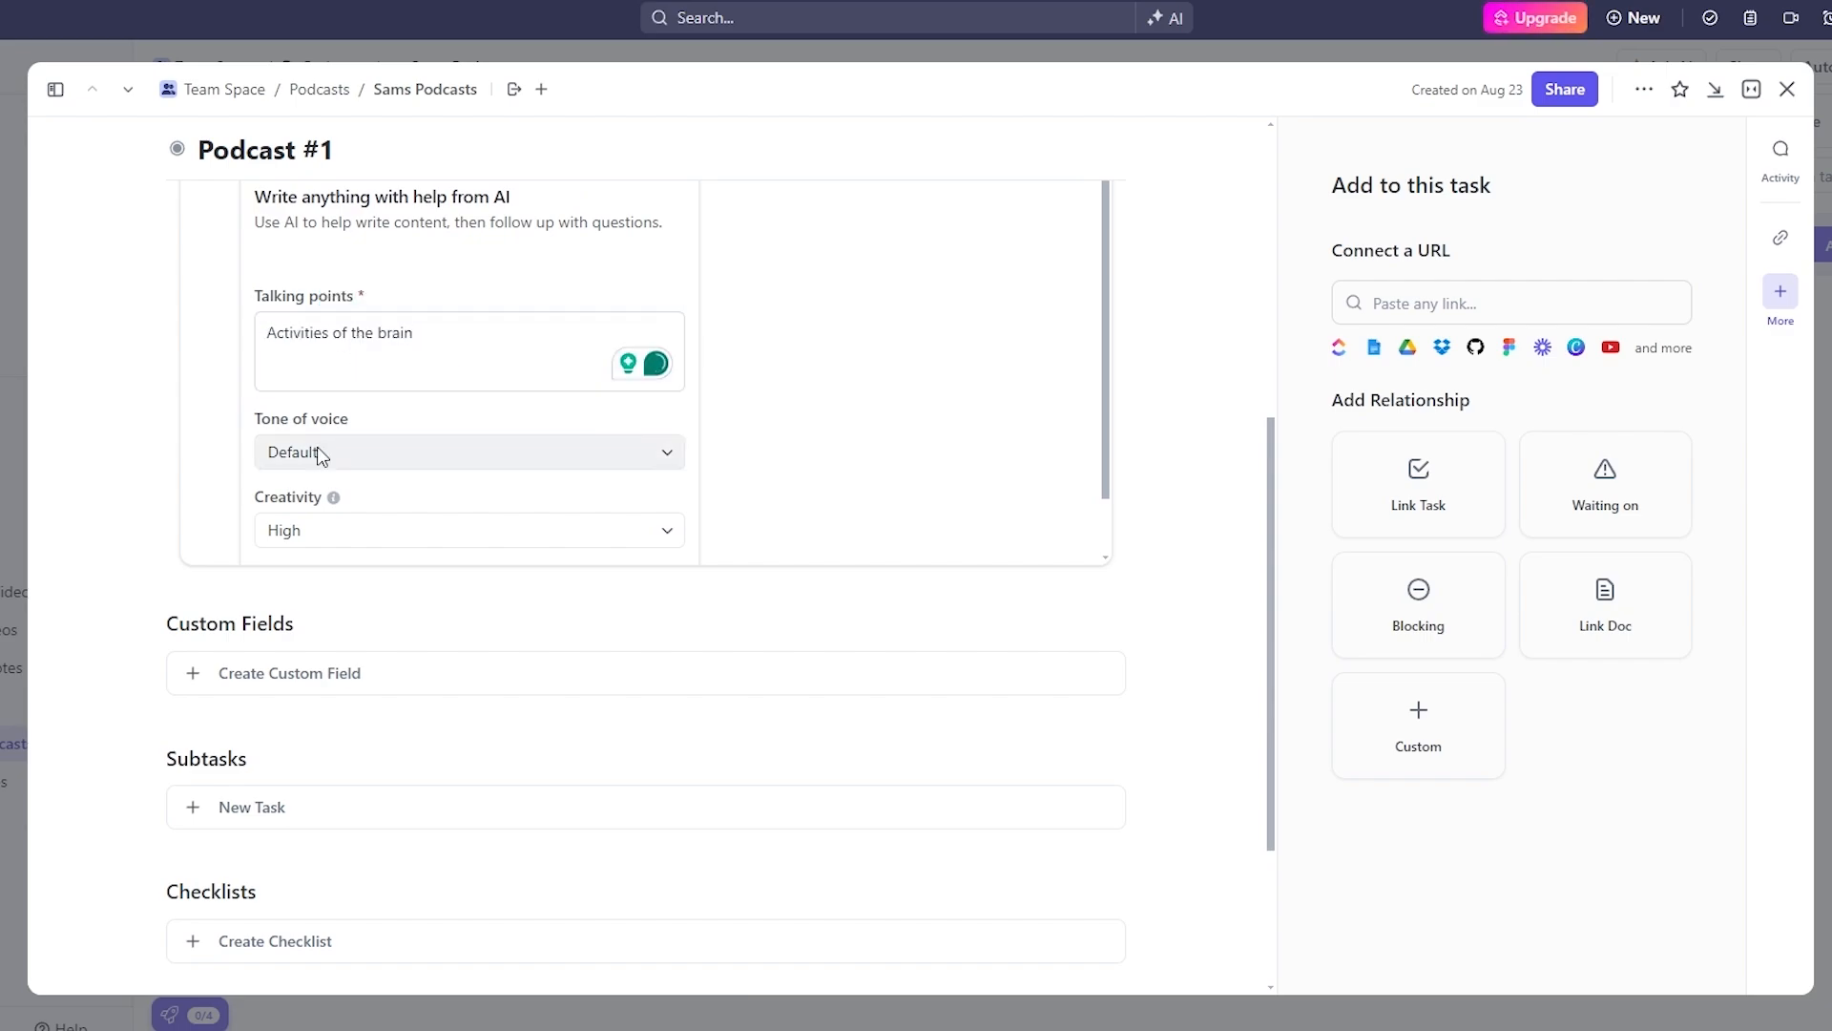
pyautogui.click(321, 456)
pyautogui.click(382, 573)
pyautogui.scroll(-1, 287, 477)
pyautogui.click(456, 526)
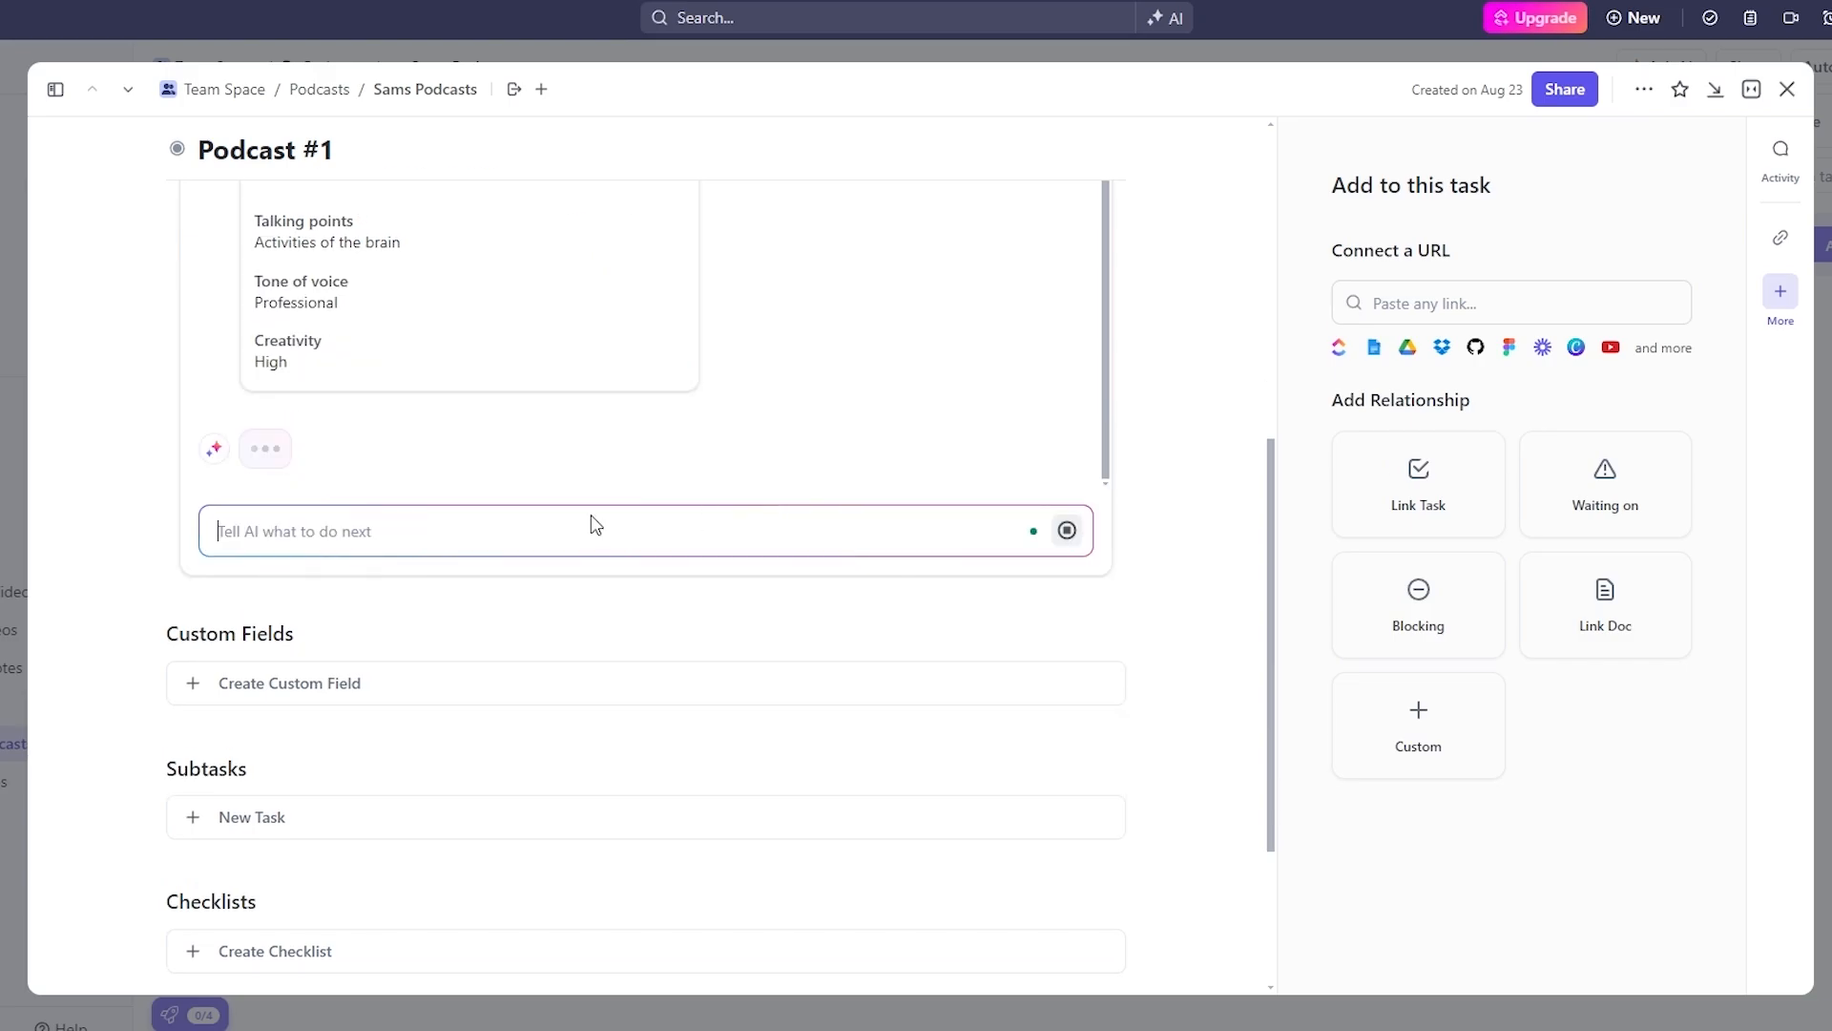
# Close the Podcast #1 task, move its card to COMPLETED on the board and clear the bar for inheriting statuses
pyautogui.scroll(-5, 503, 814)
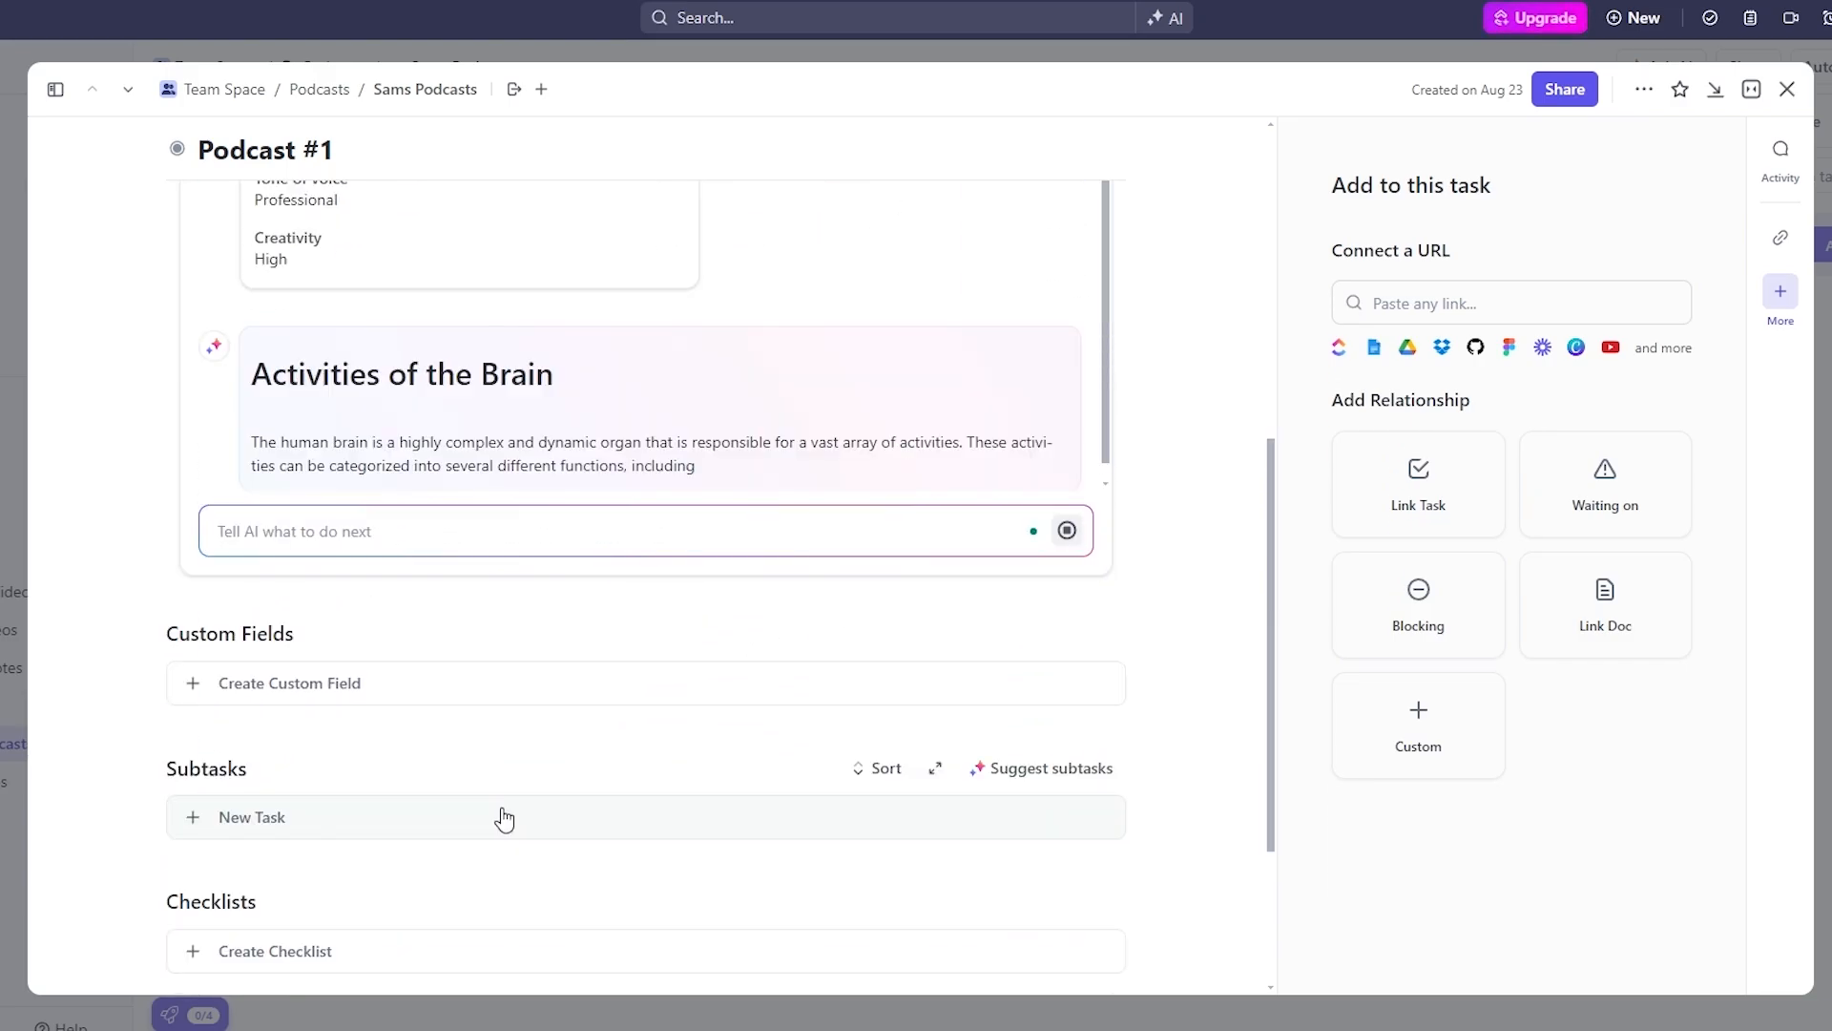
pyautogui.scroll(-3, 356, 634)
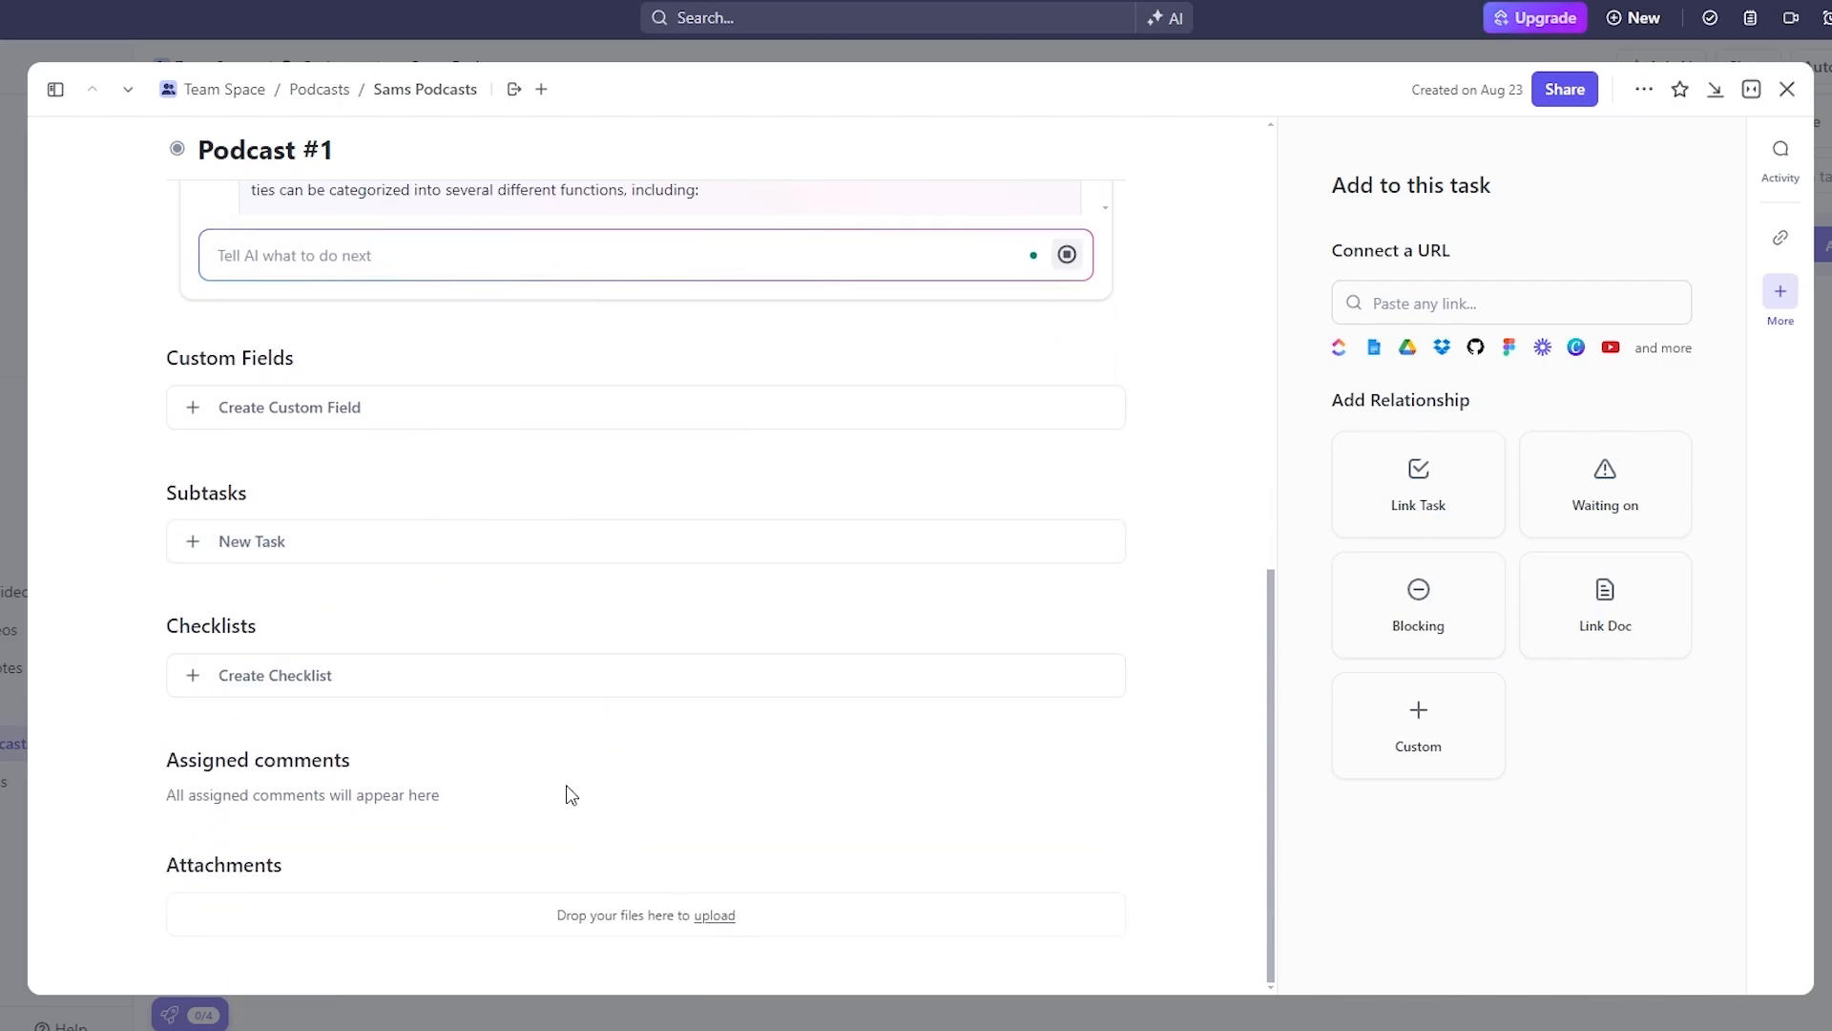
pyautogui.scroll(10, 741, 839)
pyautogui.scroll(3, 741, 839)
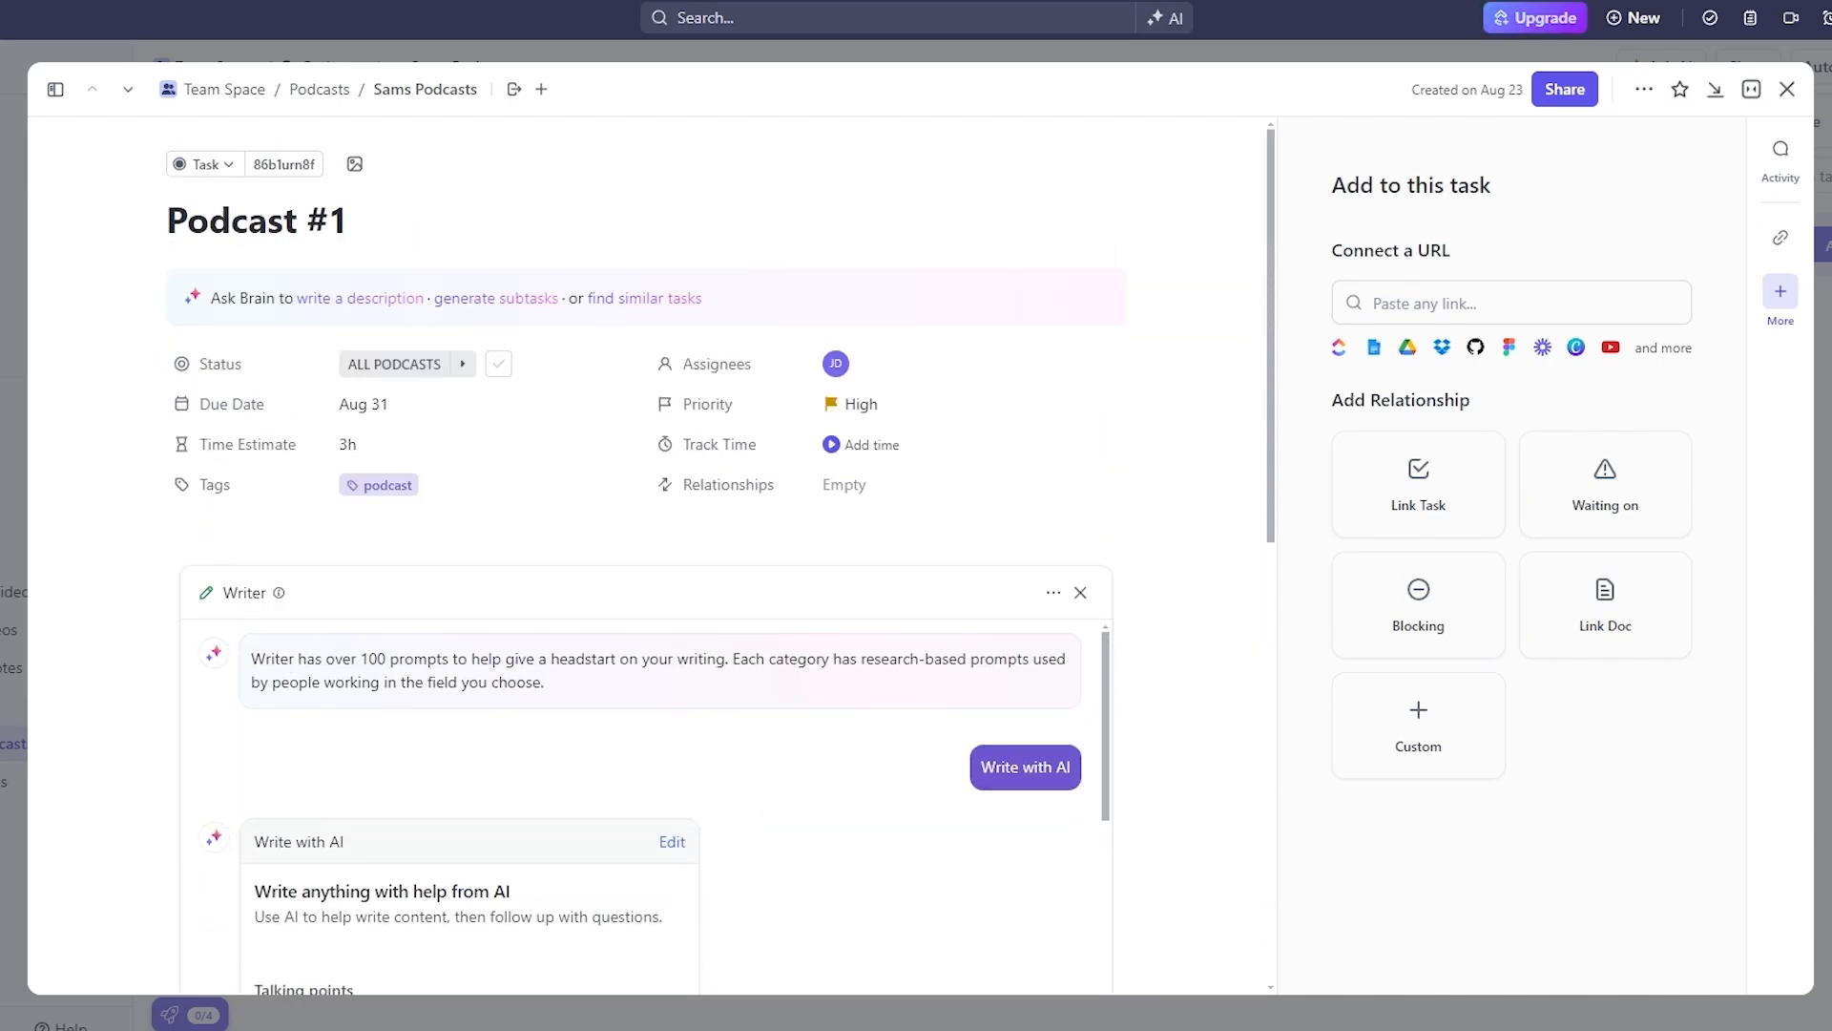
pyautogui.press('Escape')
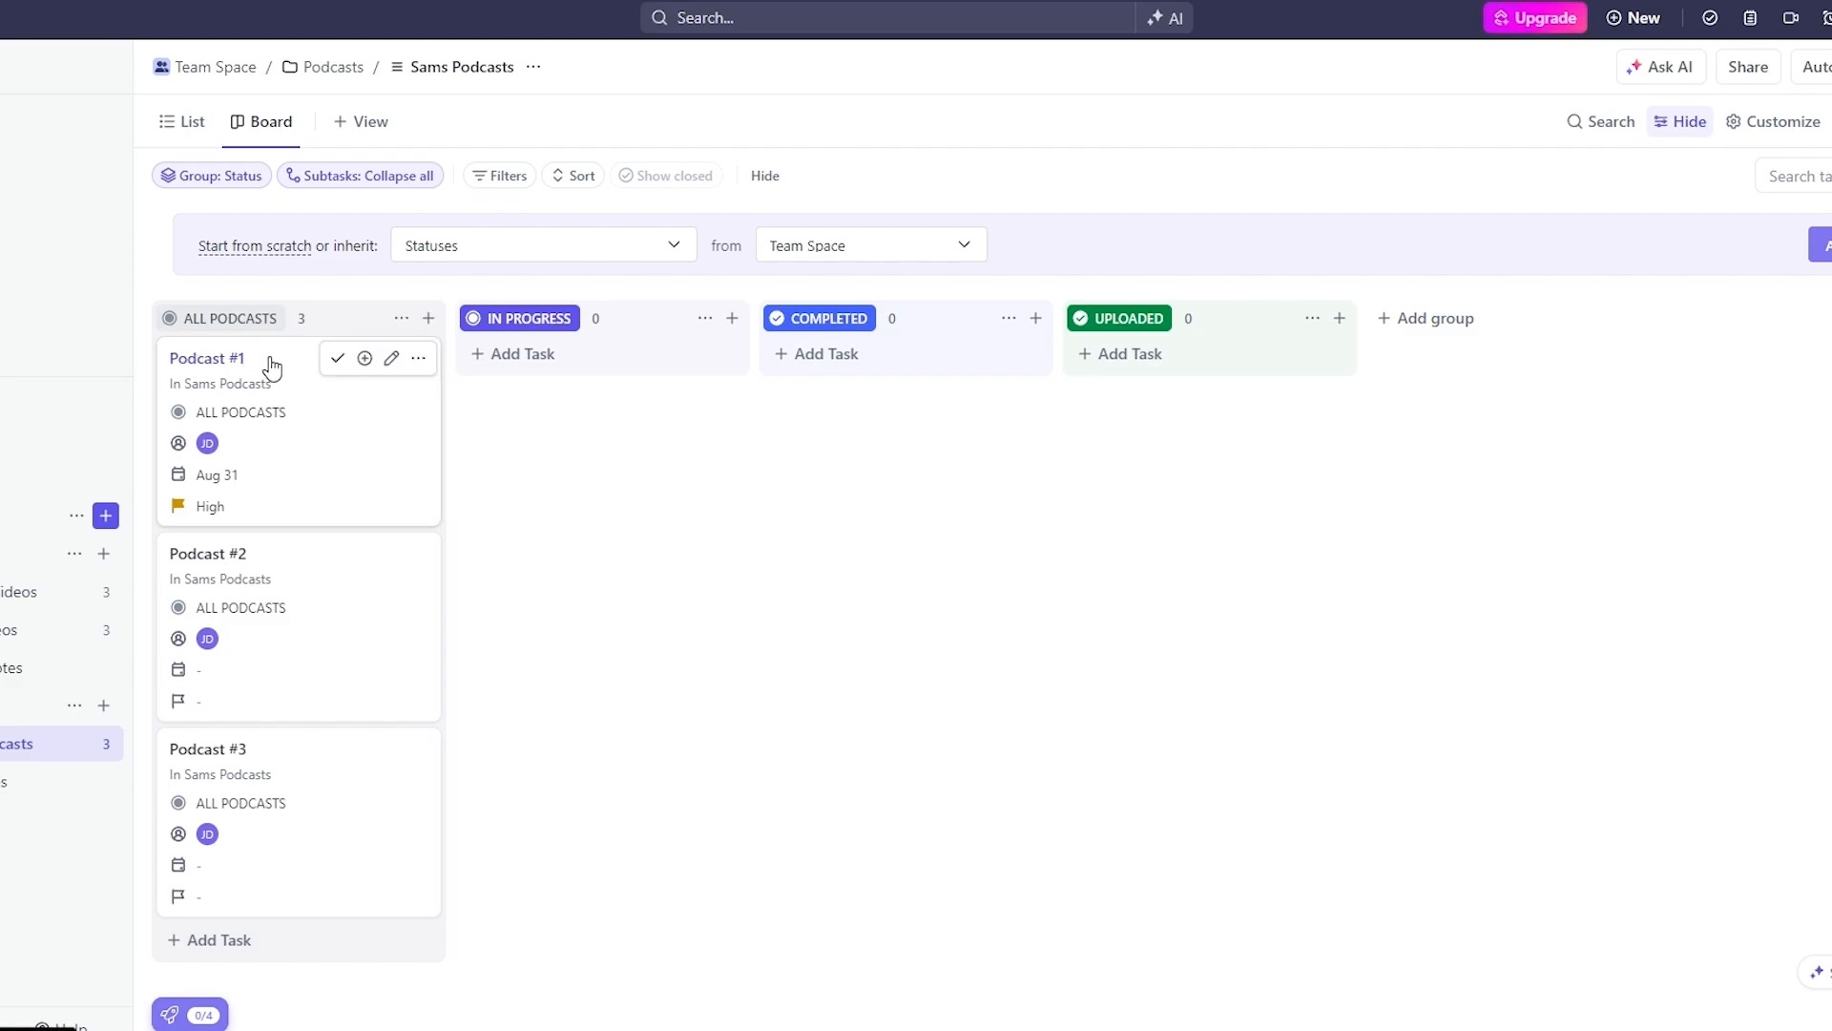
pyautogui.moveTo(283, 367); pyautogui.dragTo(926, 355)
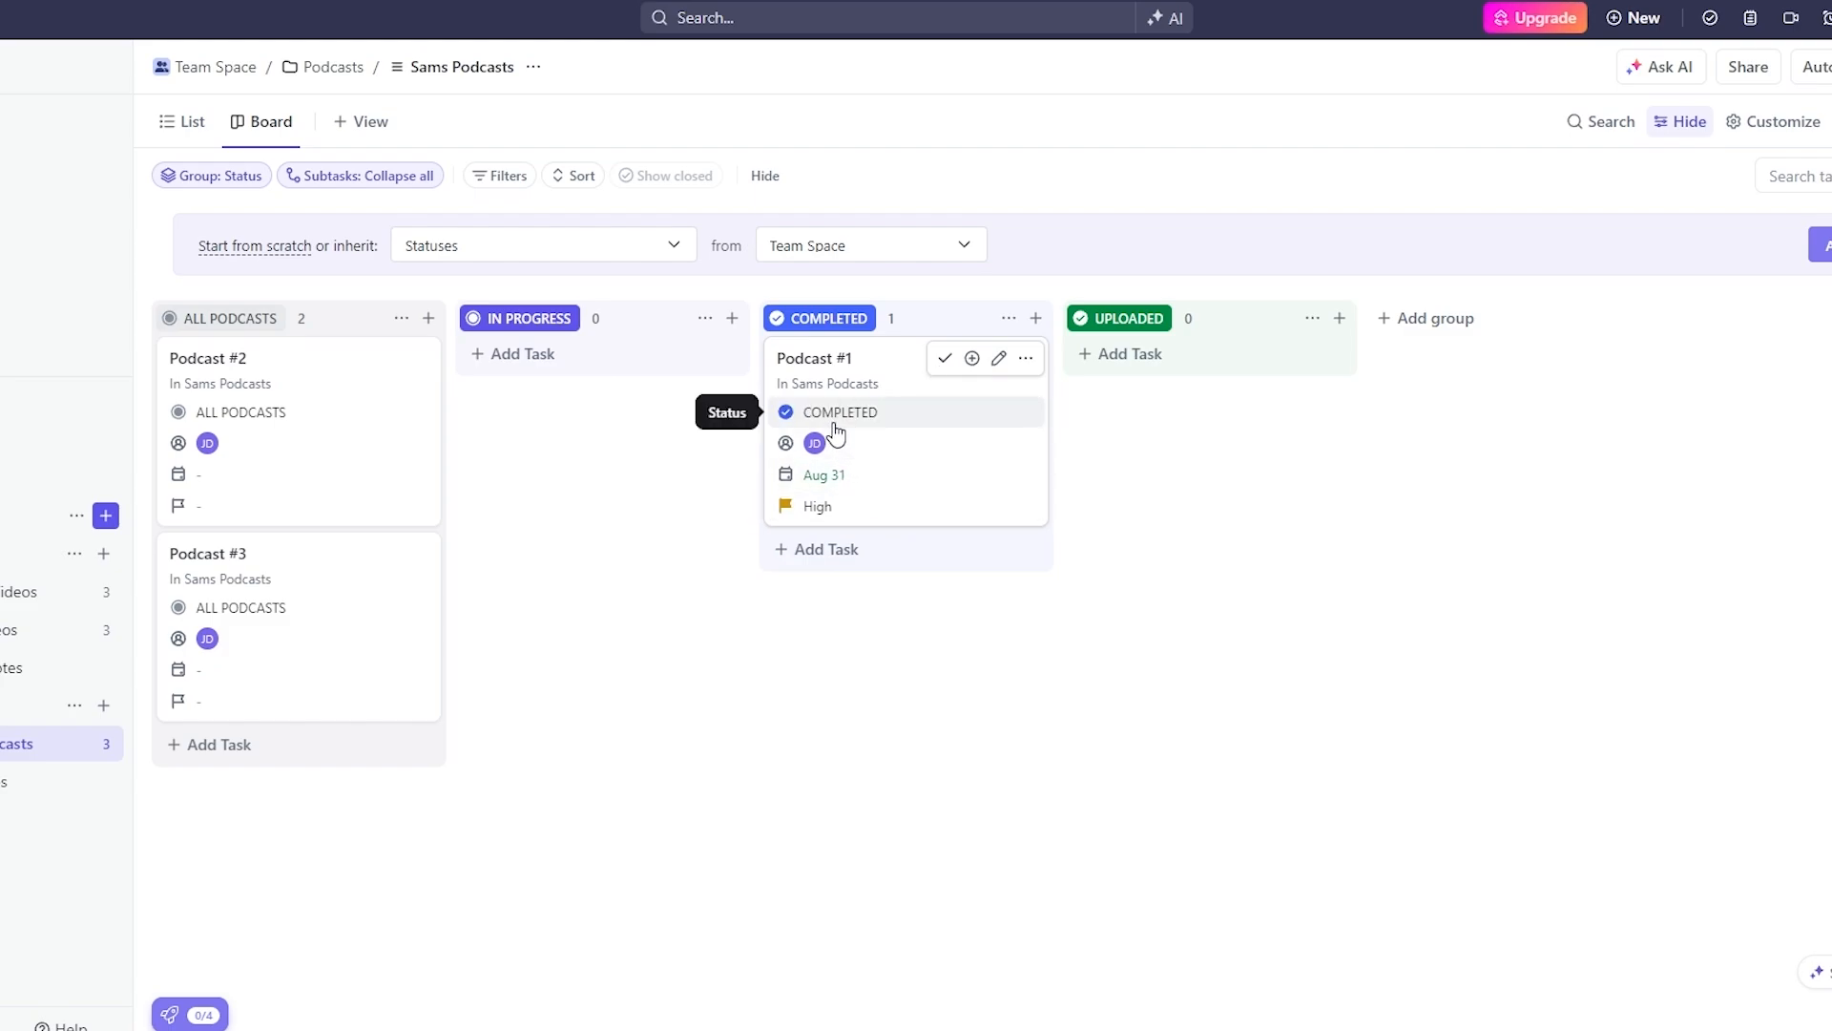
pyautogui.click(1827, 245)
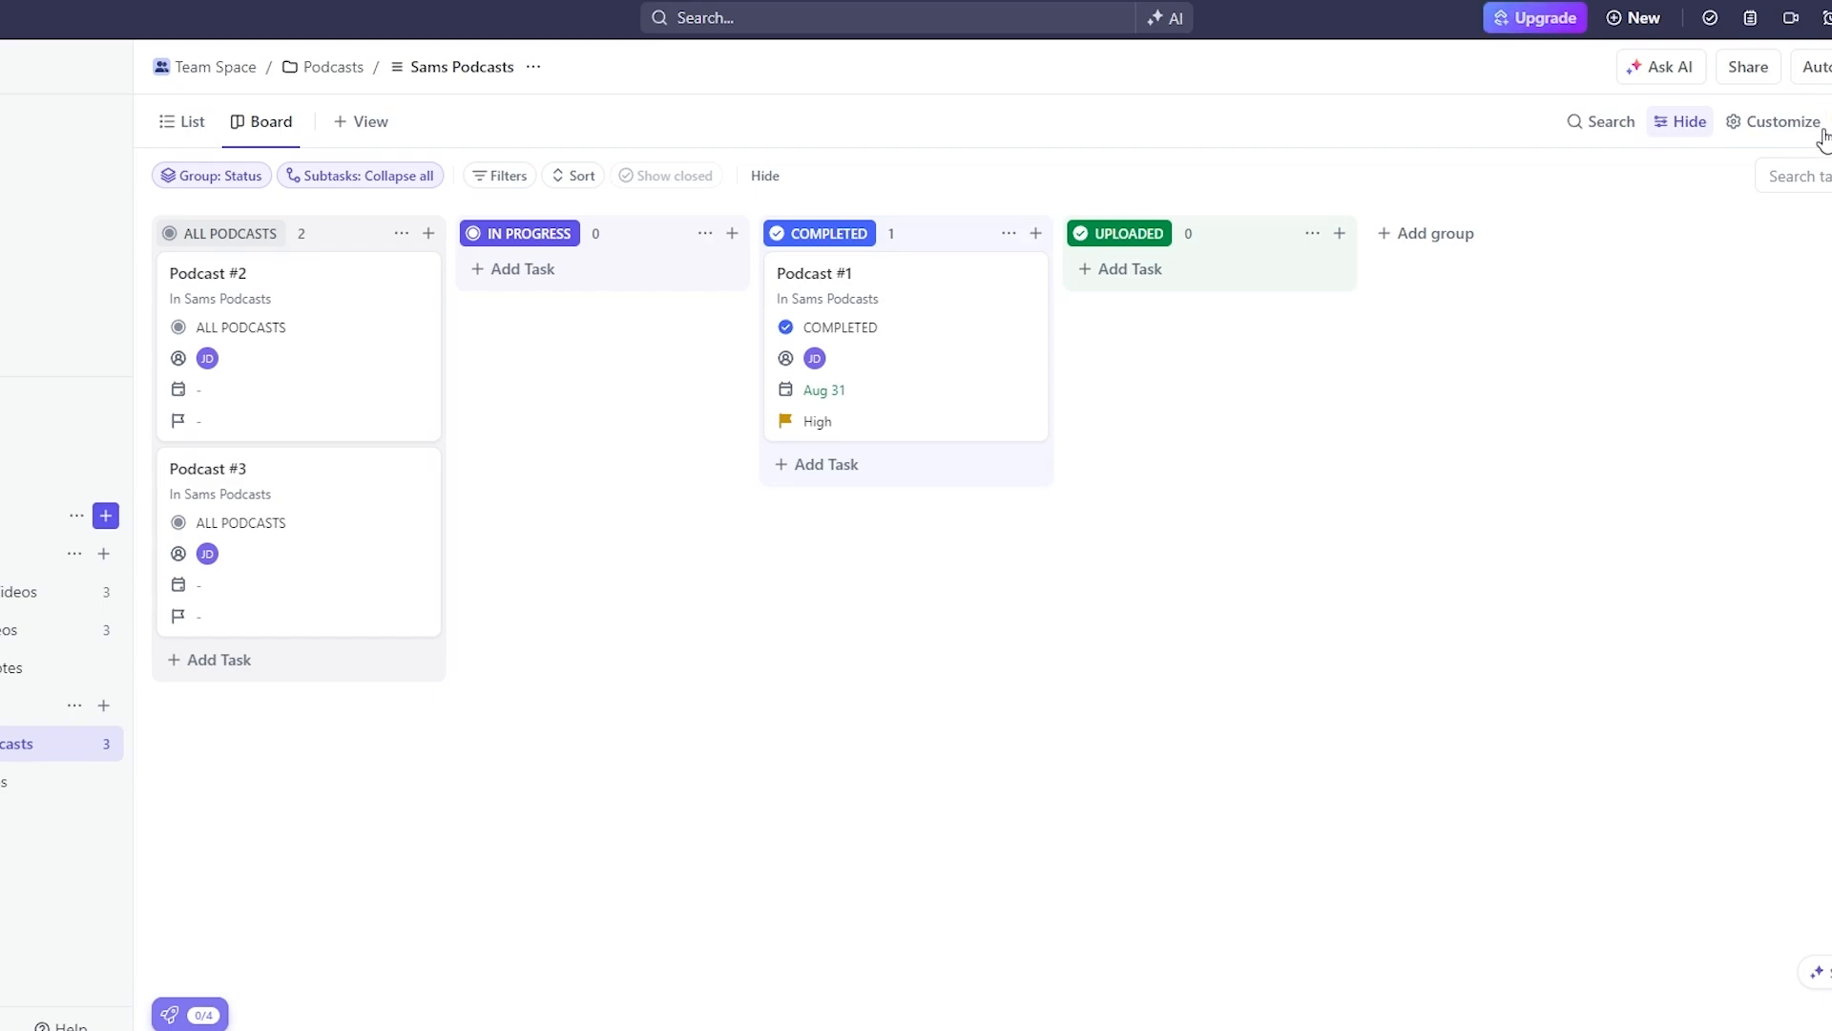
# Start an automation for the Sams Podcasts list, limited to Tasks, with Status changes as the trigger
pyautogui.click(1816, 67)
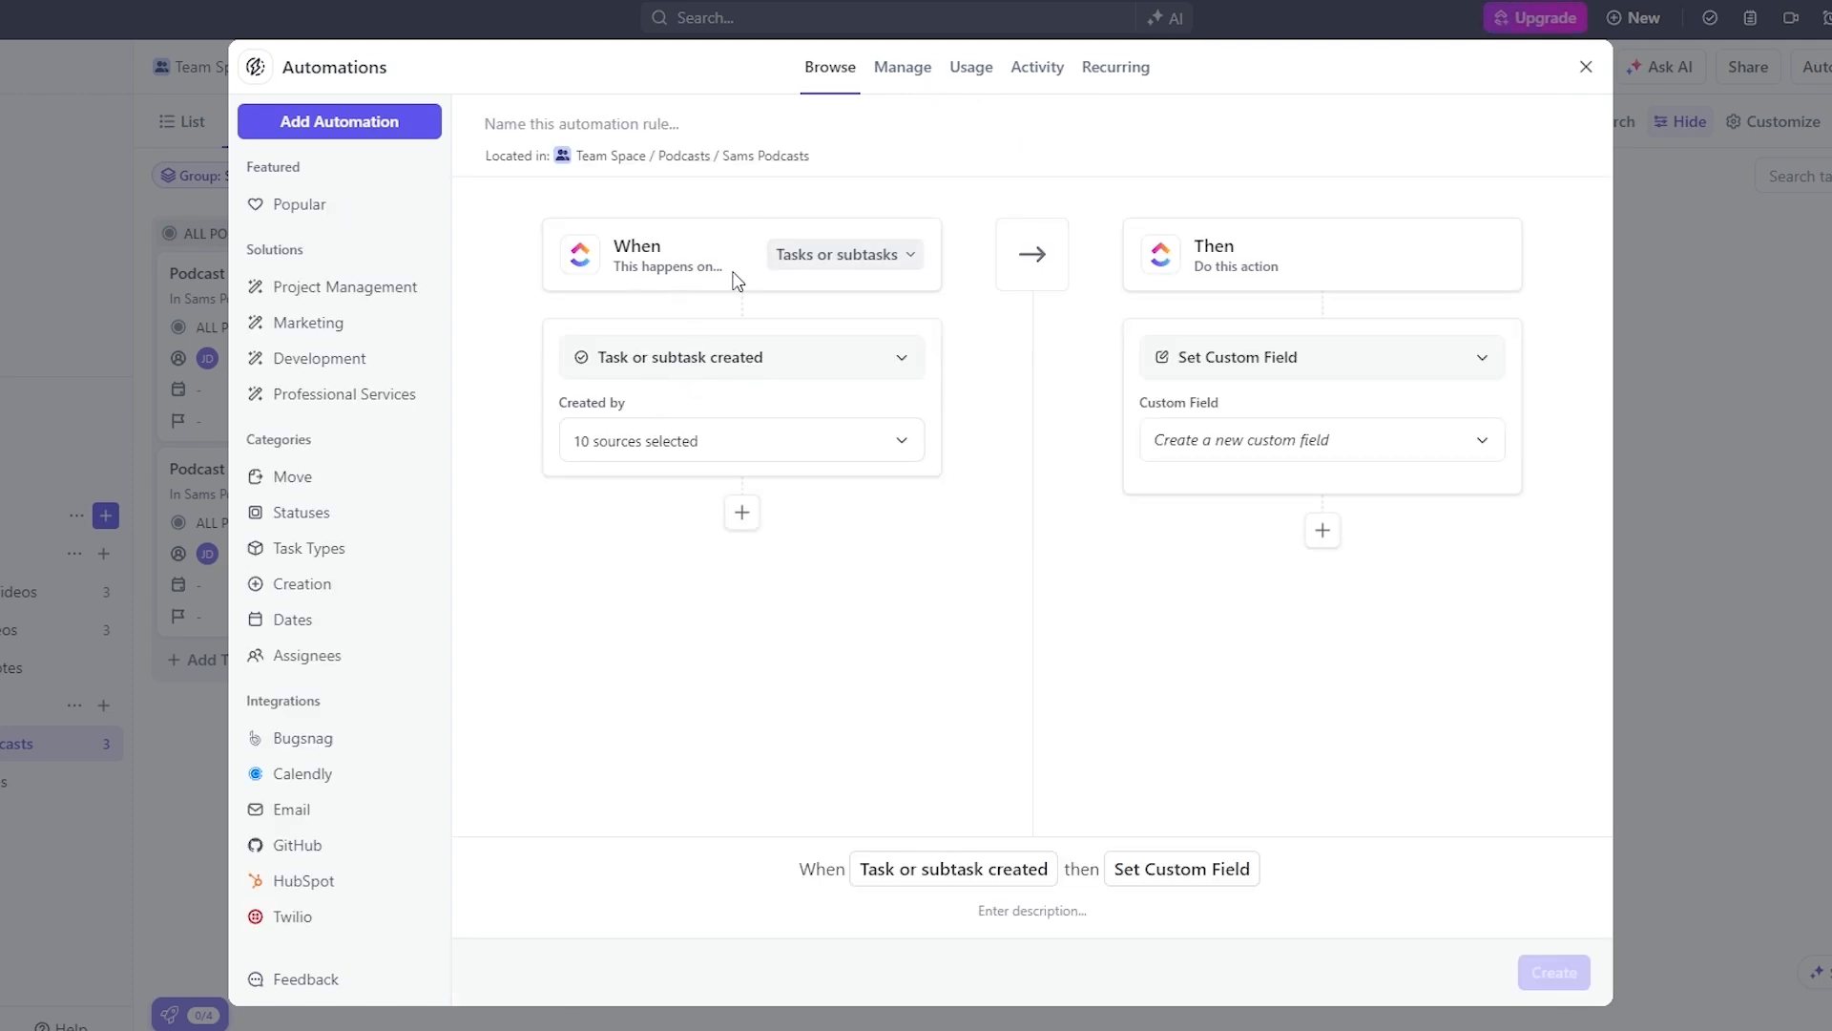
pyautogui.click(828, 255)
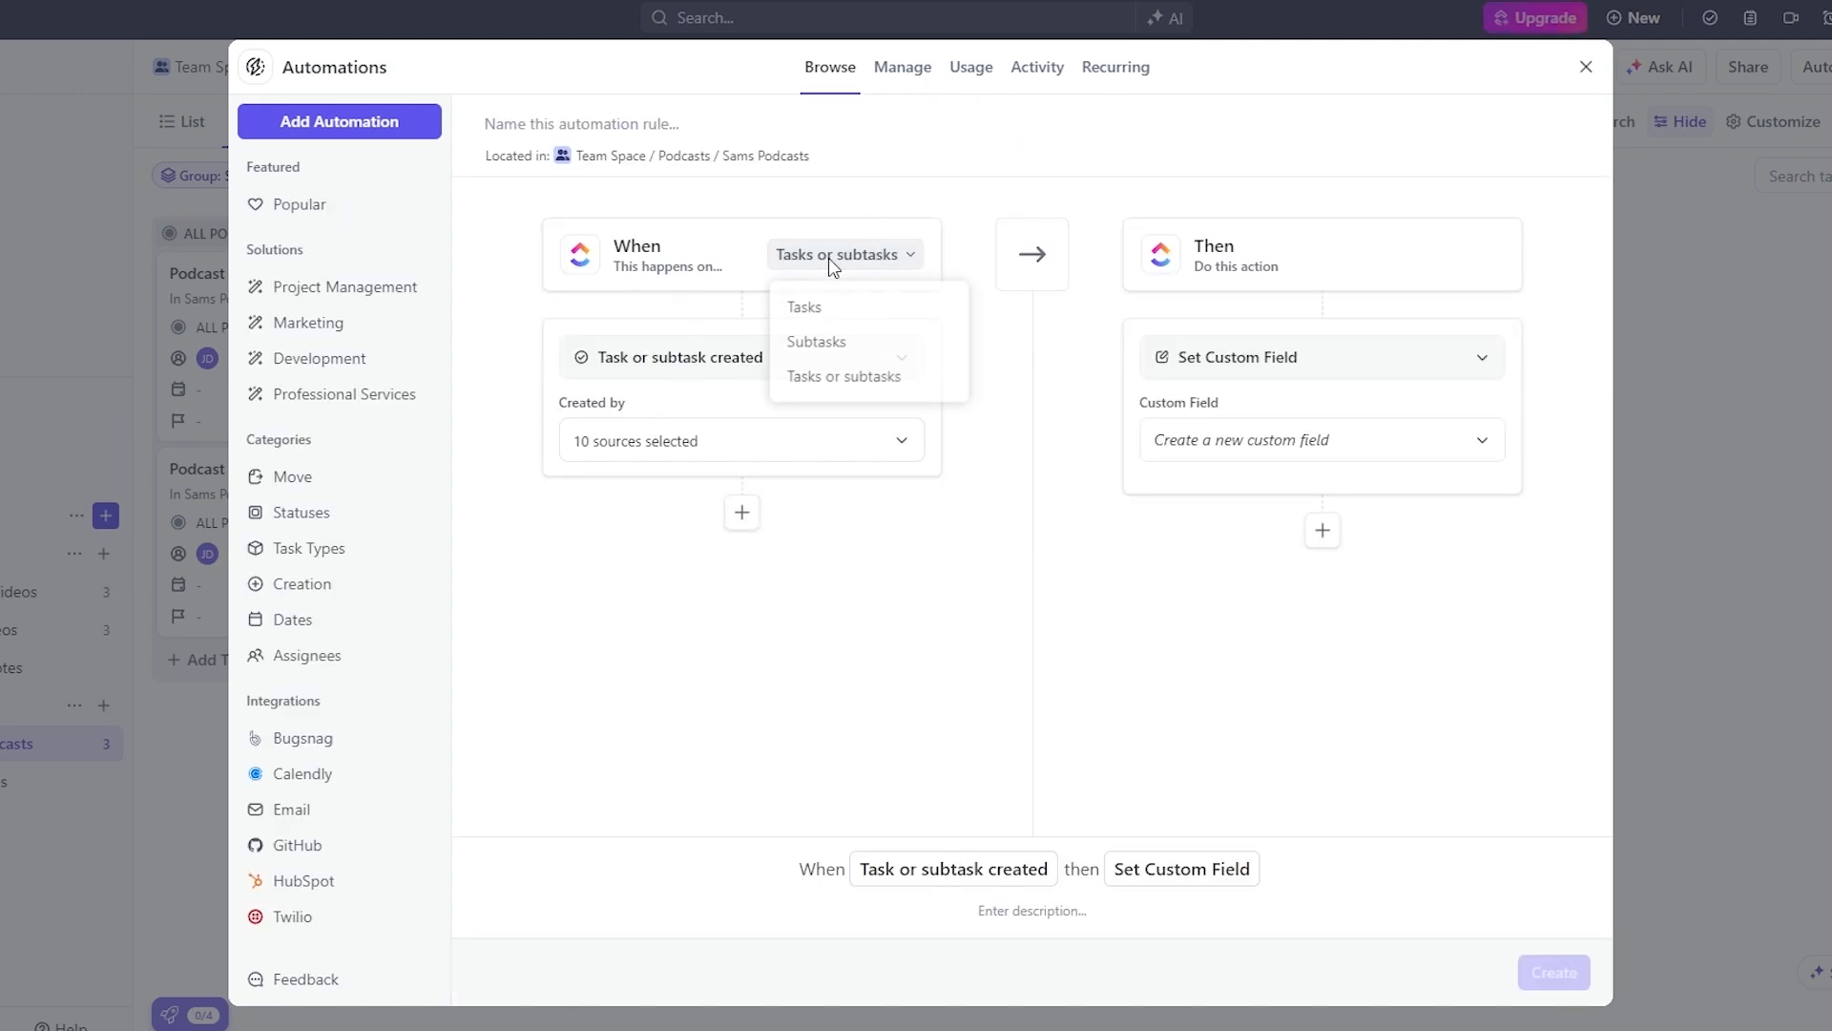
pyautogui.click(861, 305)
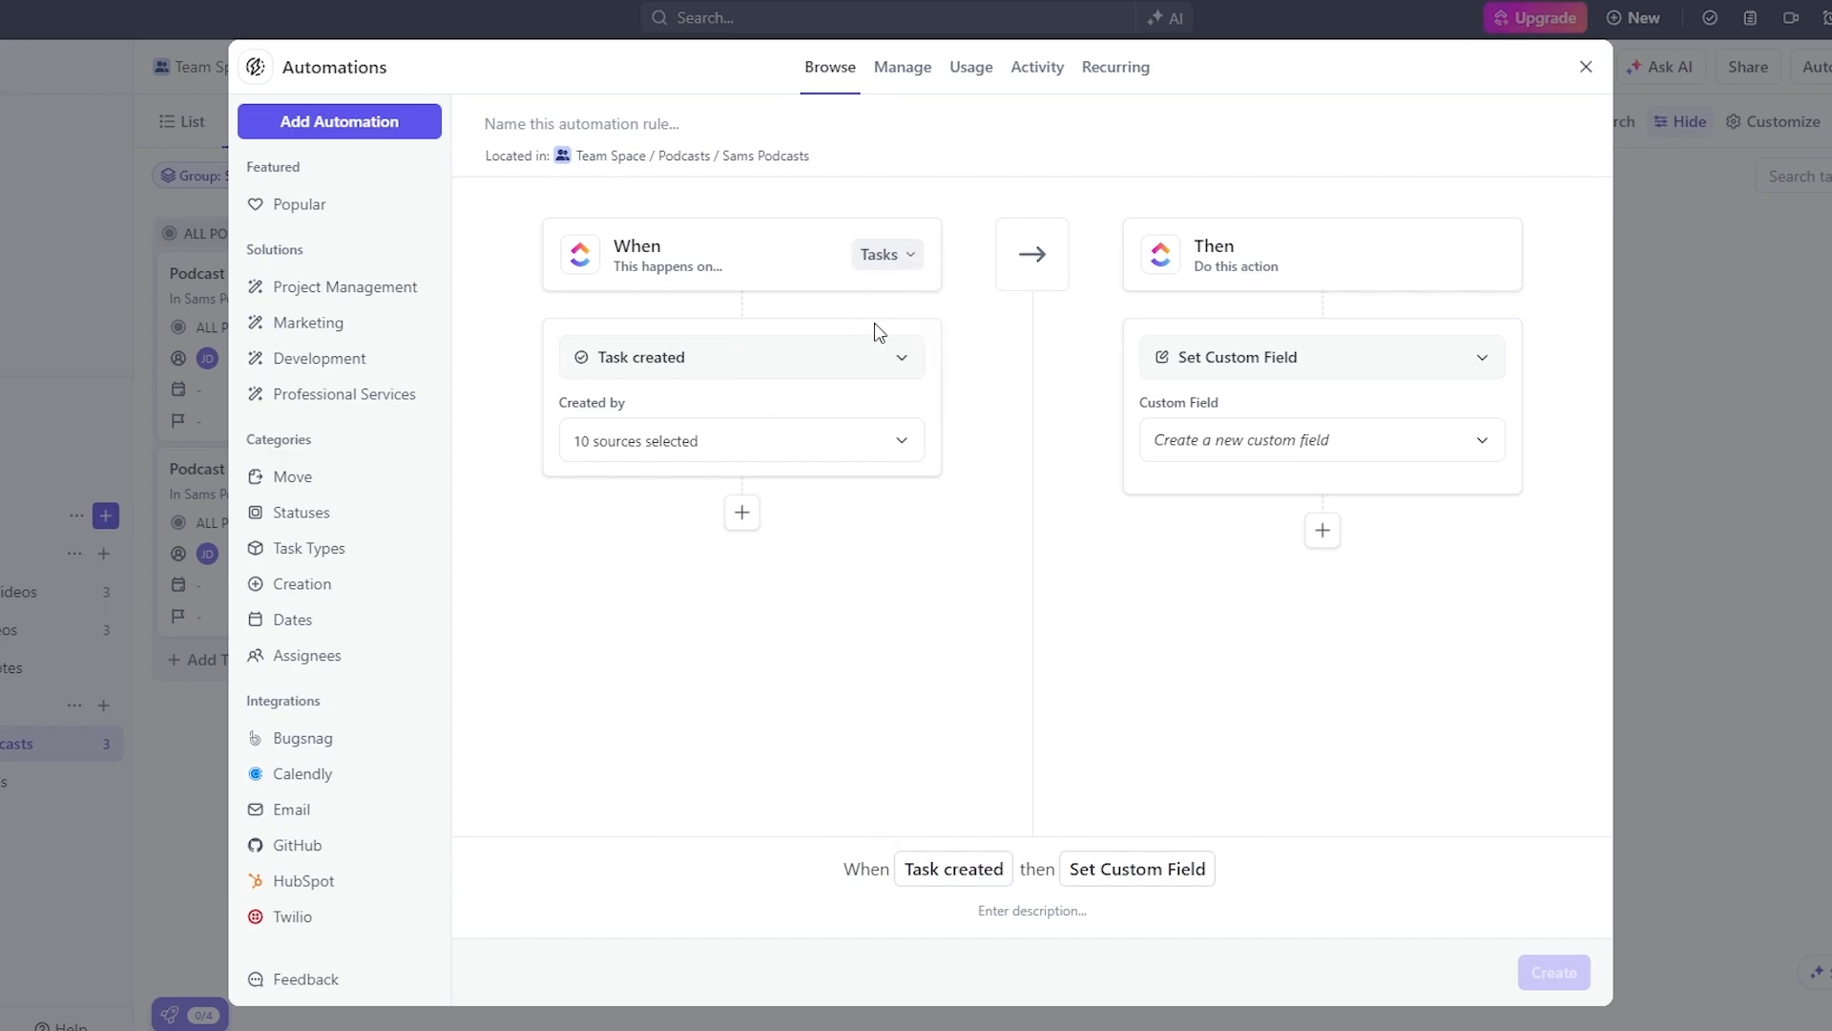
pyautogui.click(833, 360)
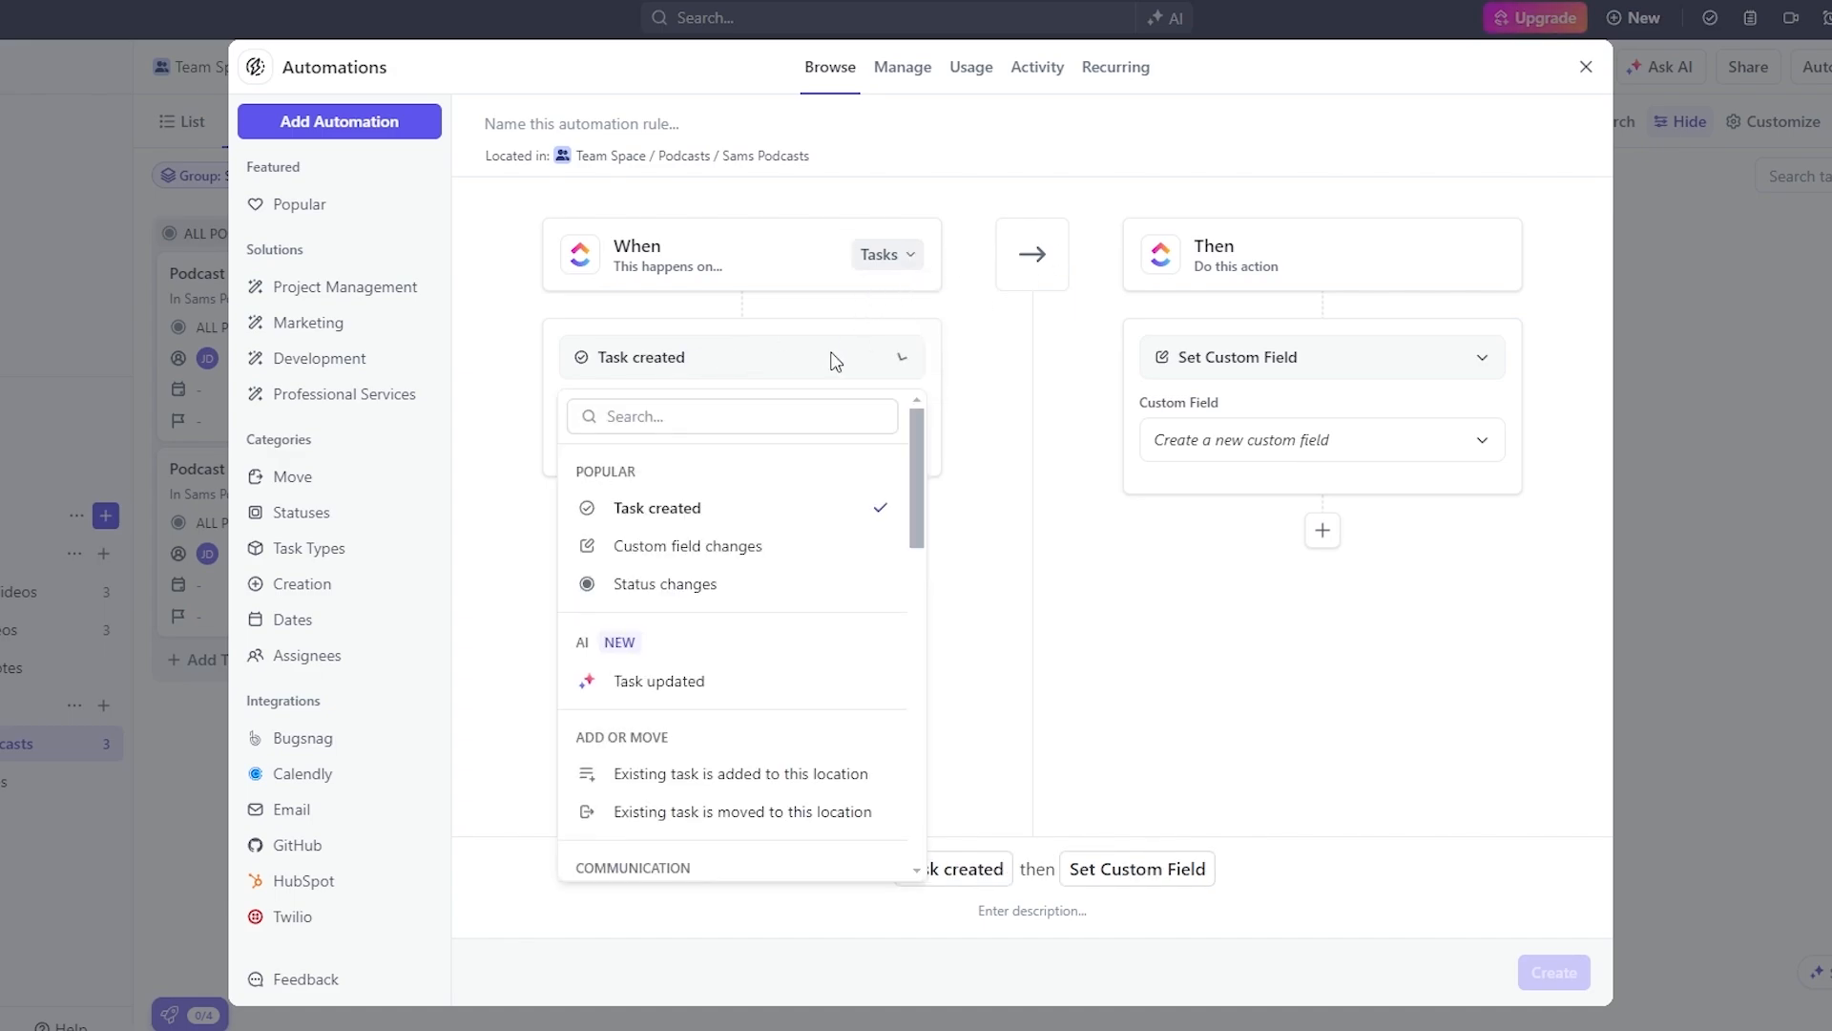
pyautogui.click(718, 600)
# Keep Any Status as the trigger's starting status and set its target to the Done and Closed statuses
pyautogui.click(785, 456)
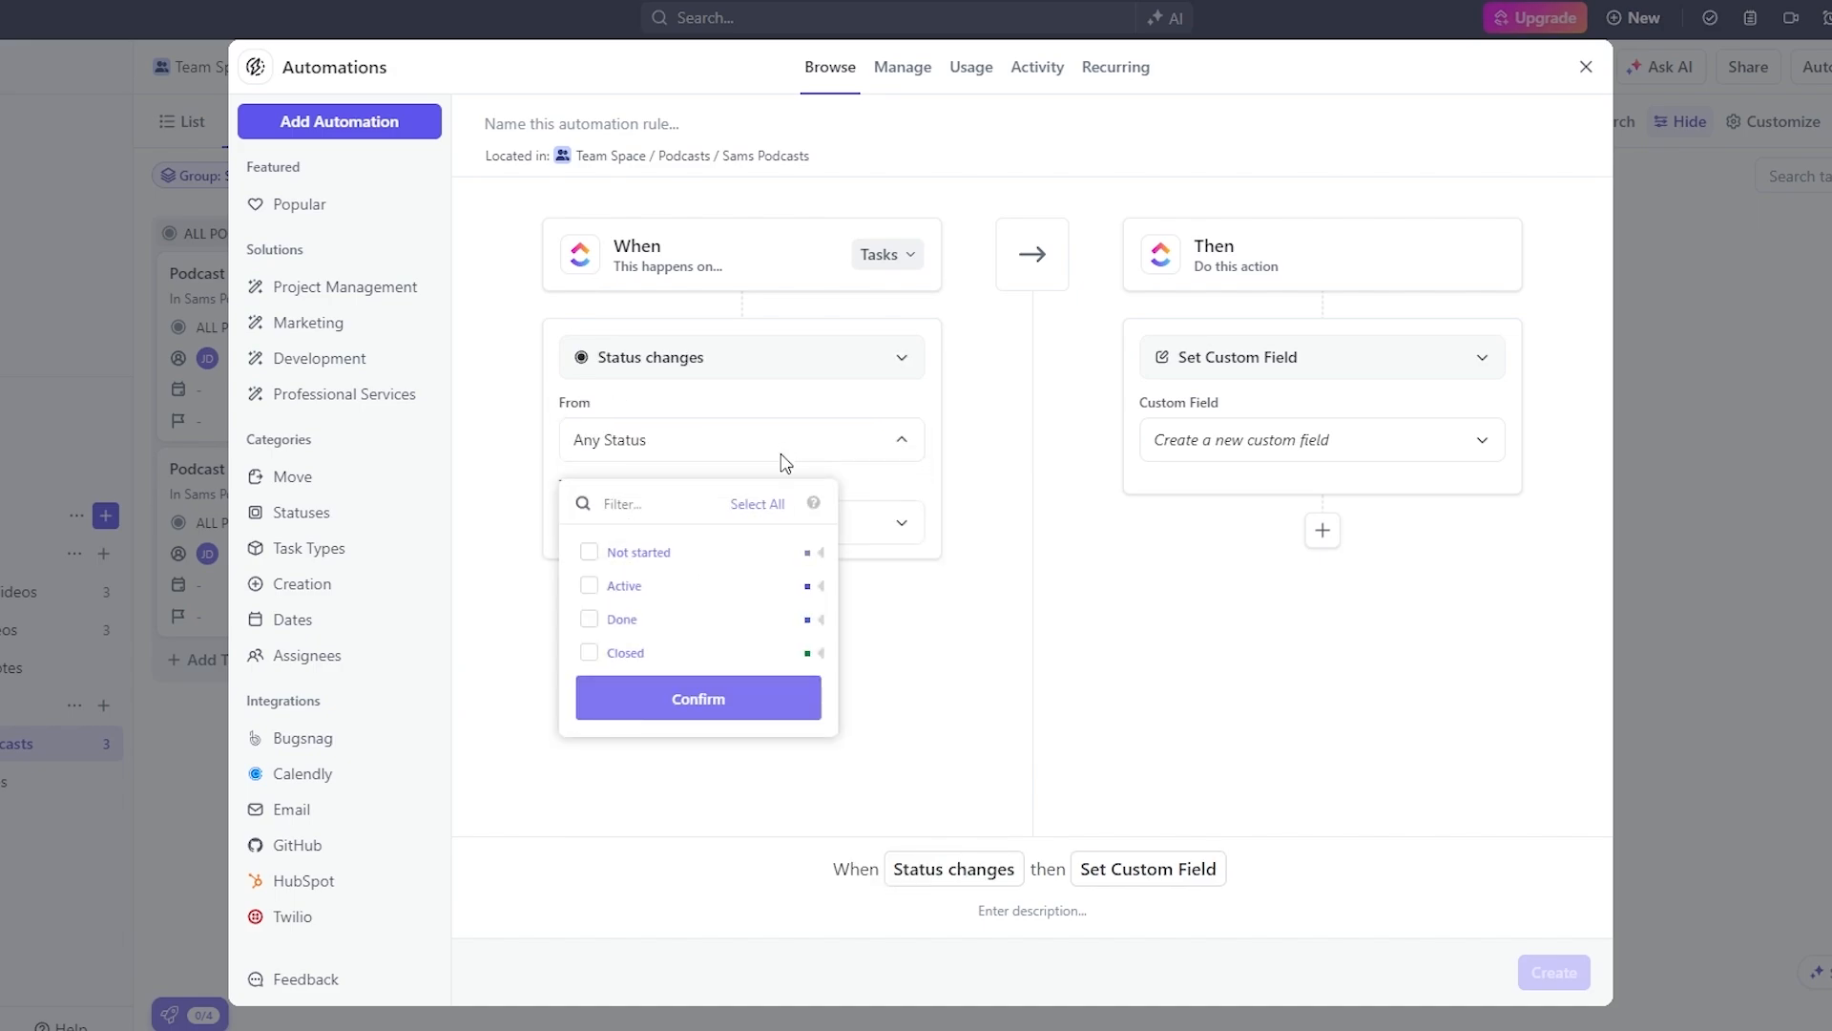
pyautogui.click(746, 444)
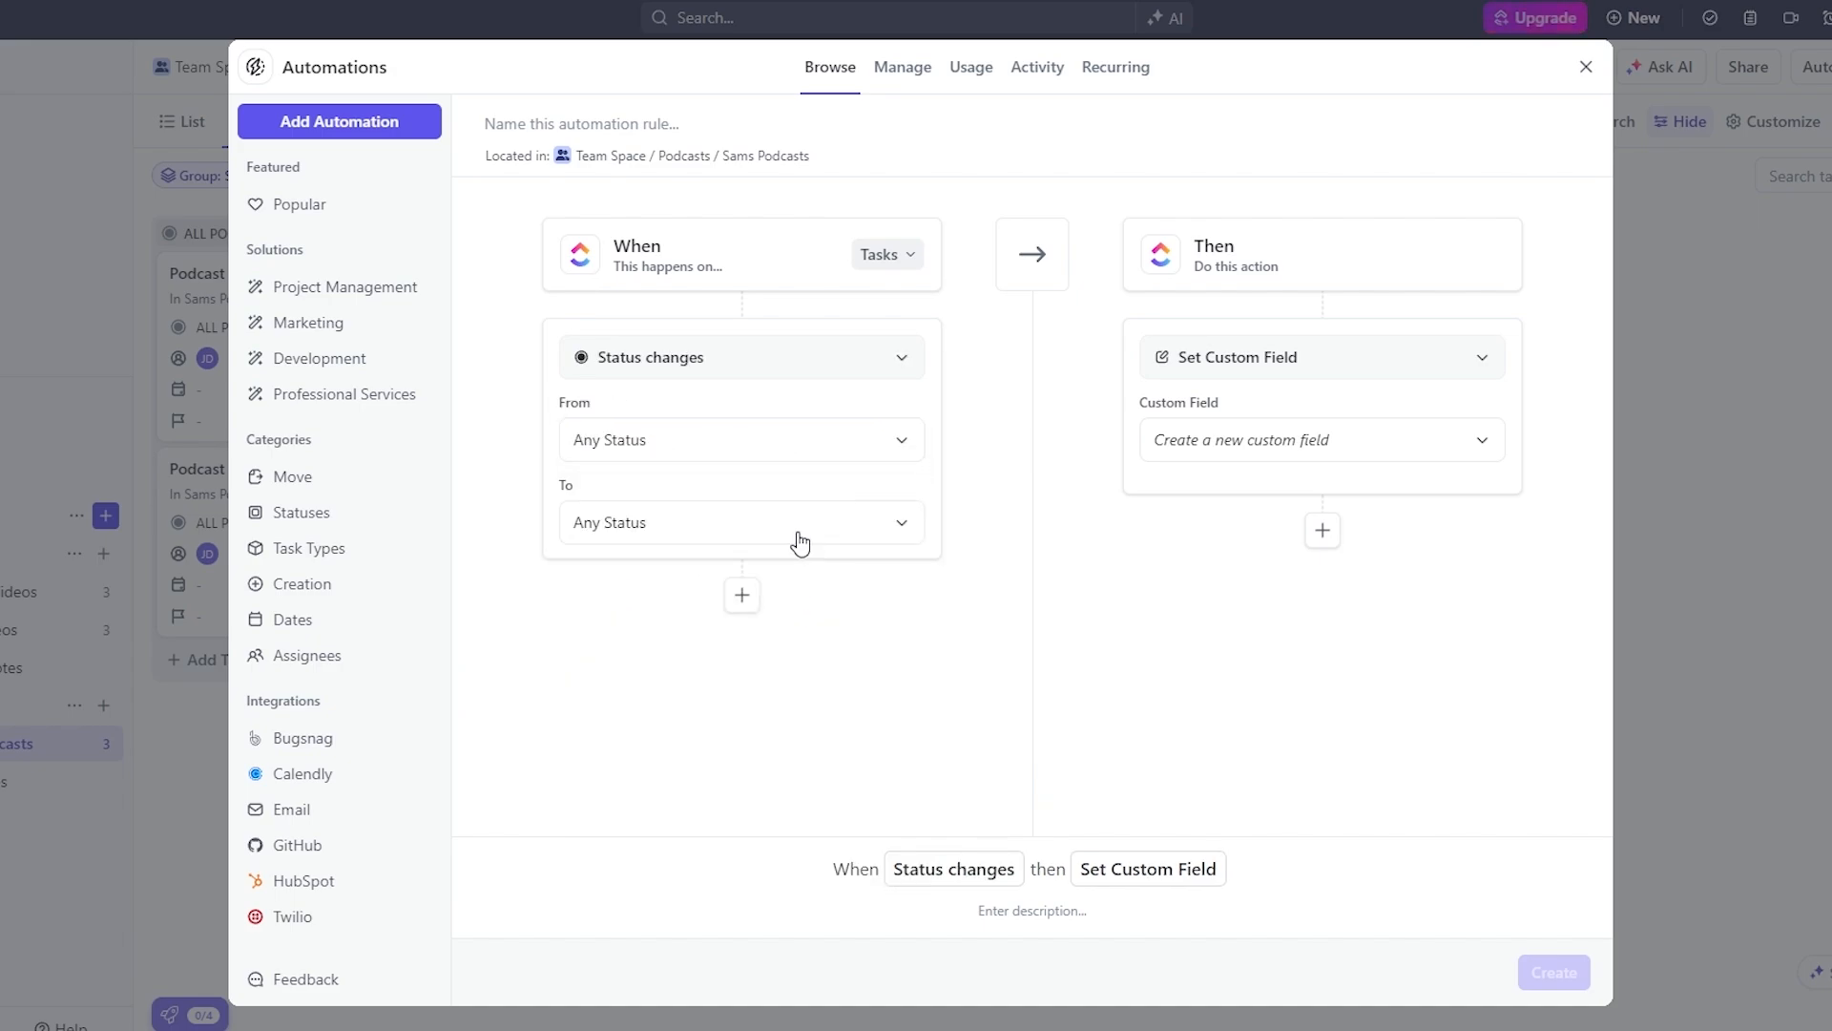
pyautogui.click(798, 532)
pyautogui.click(625, 703)
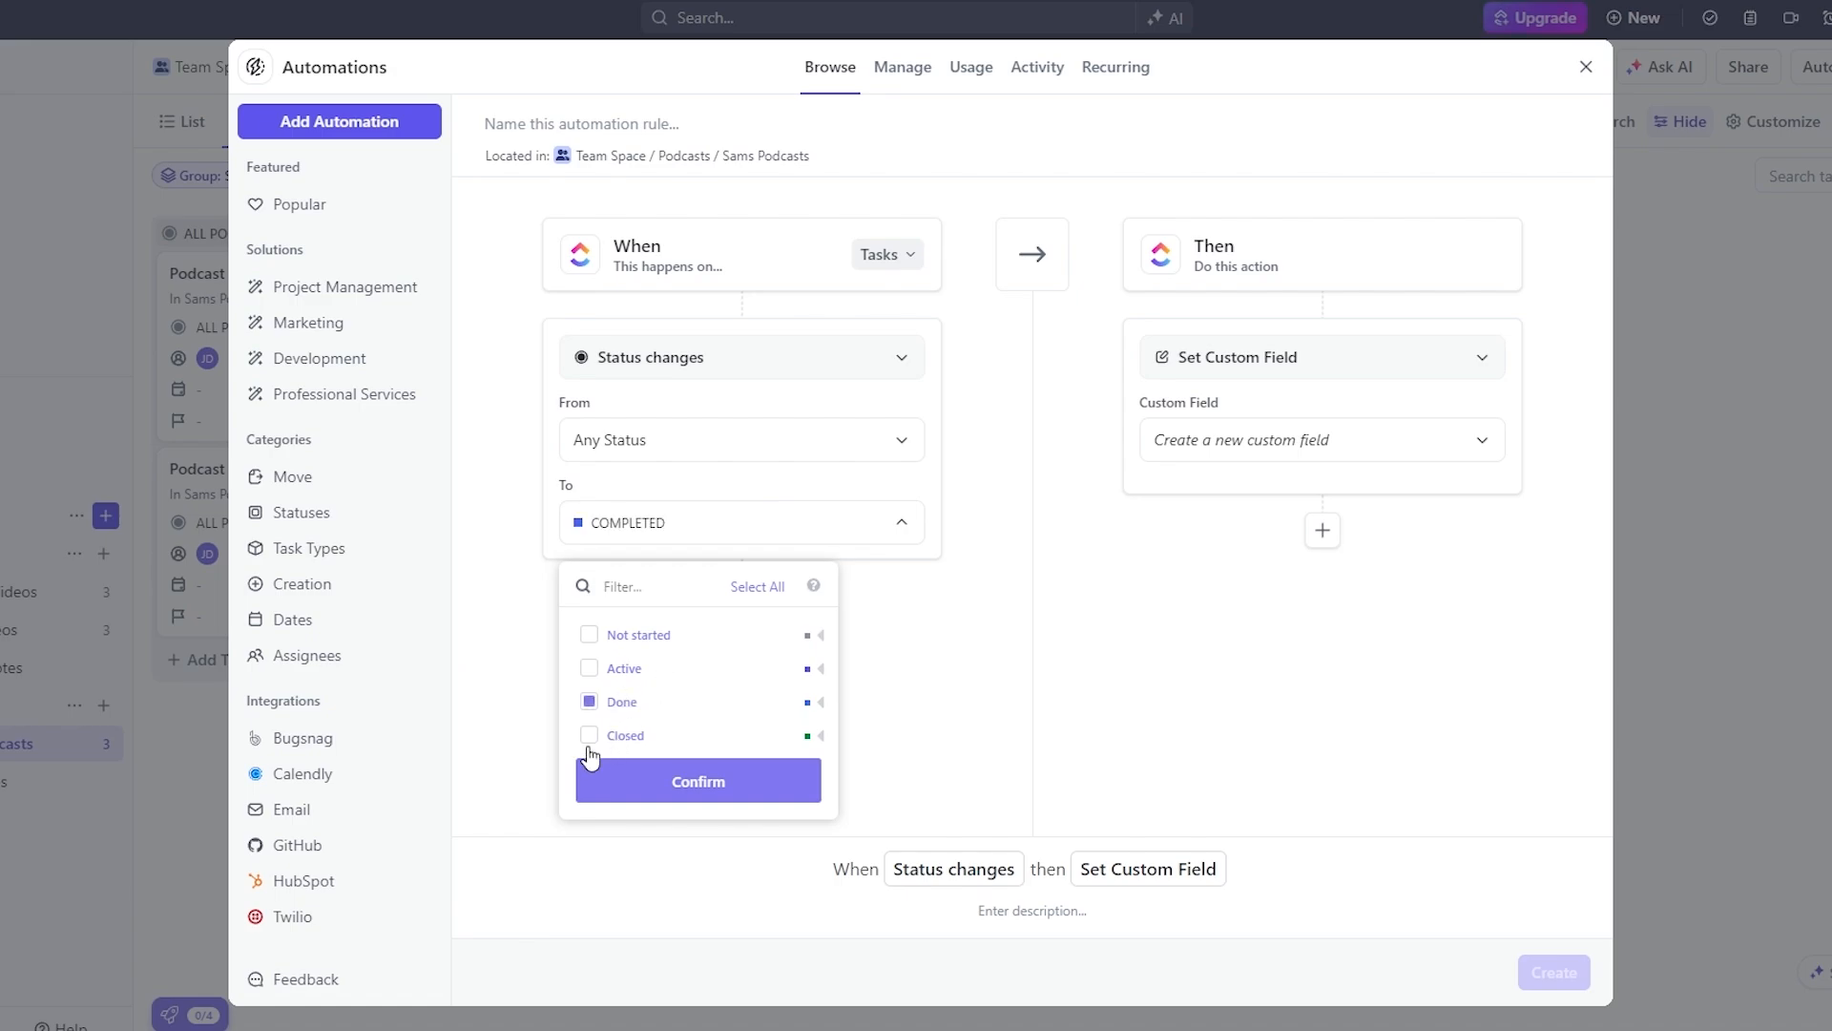
pyautogui.click(588, 737)
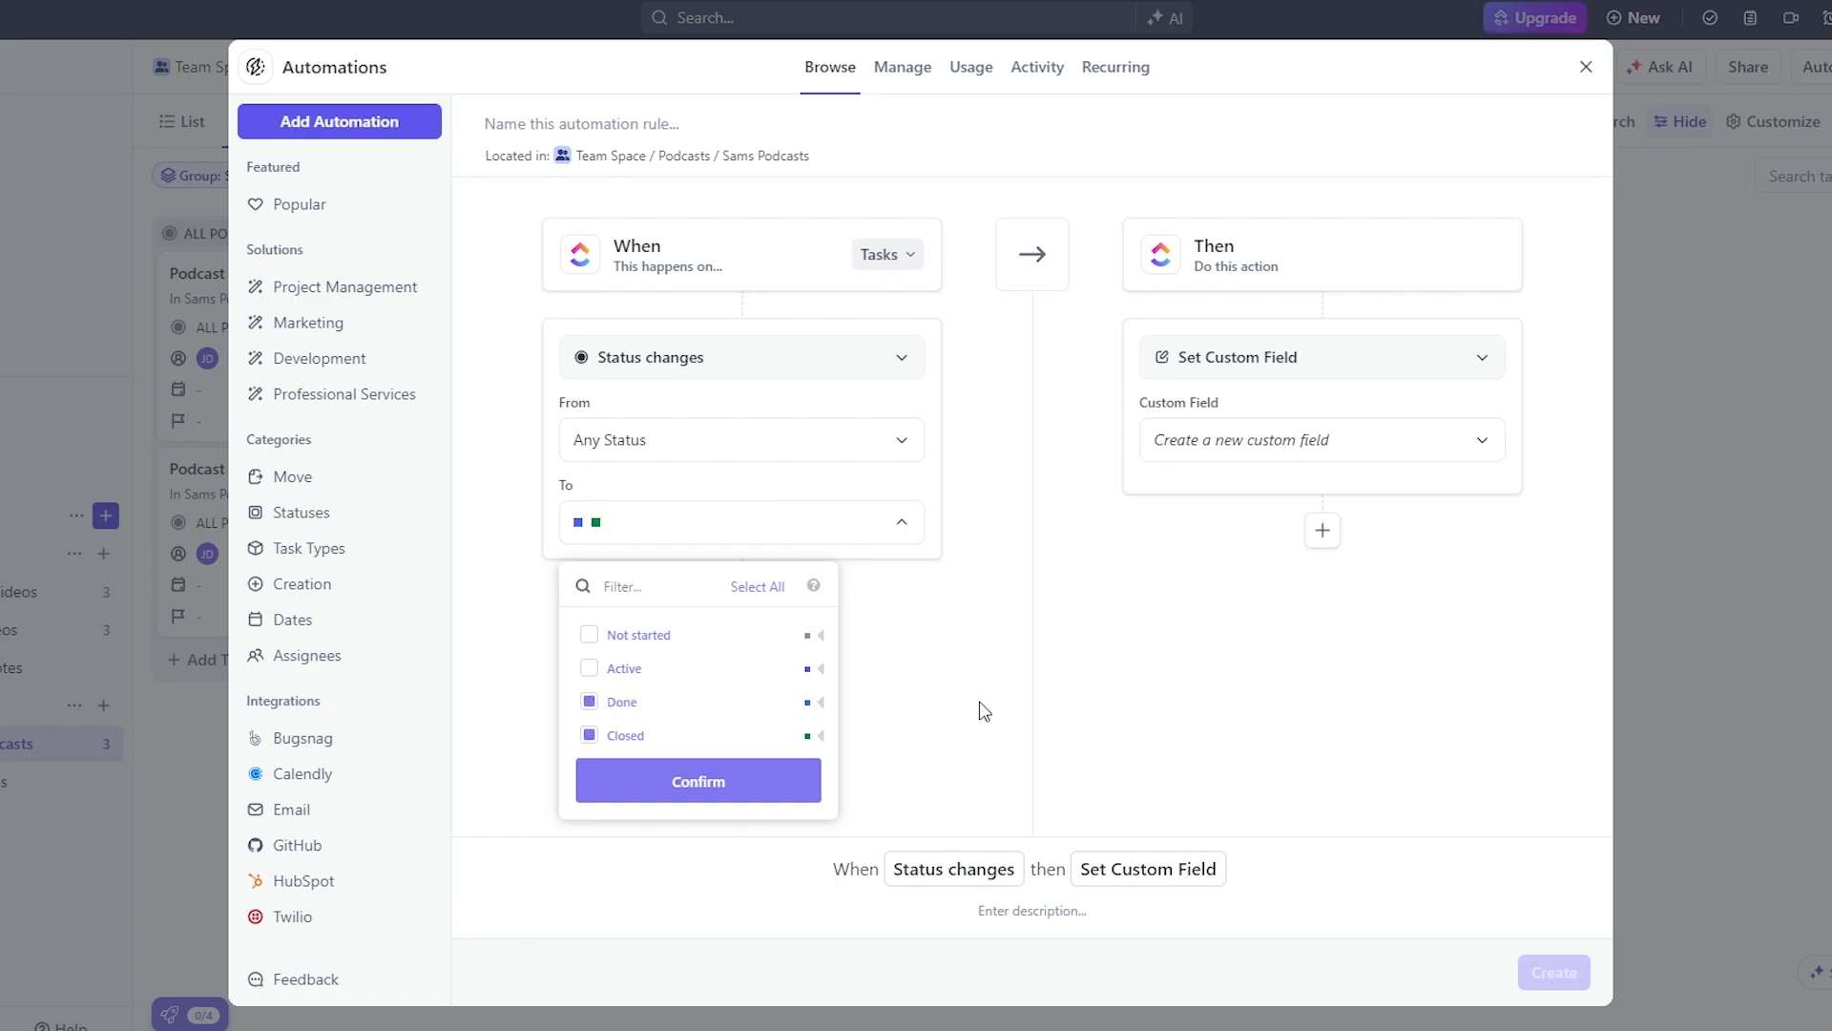
pyautogui.click(711, 783)
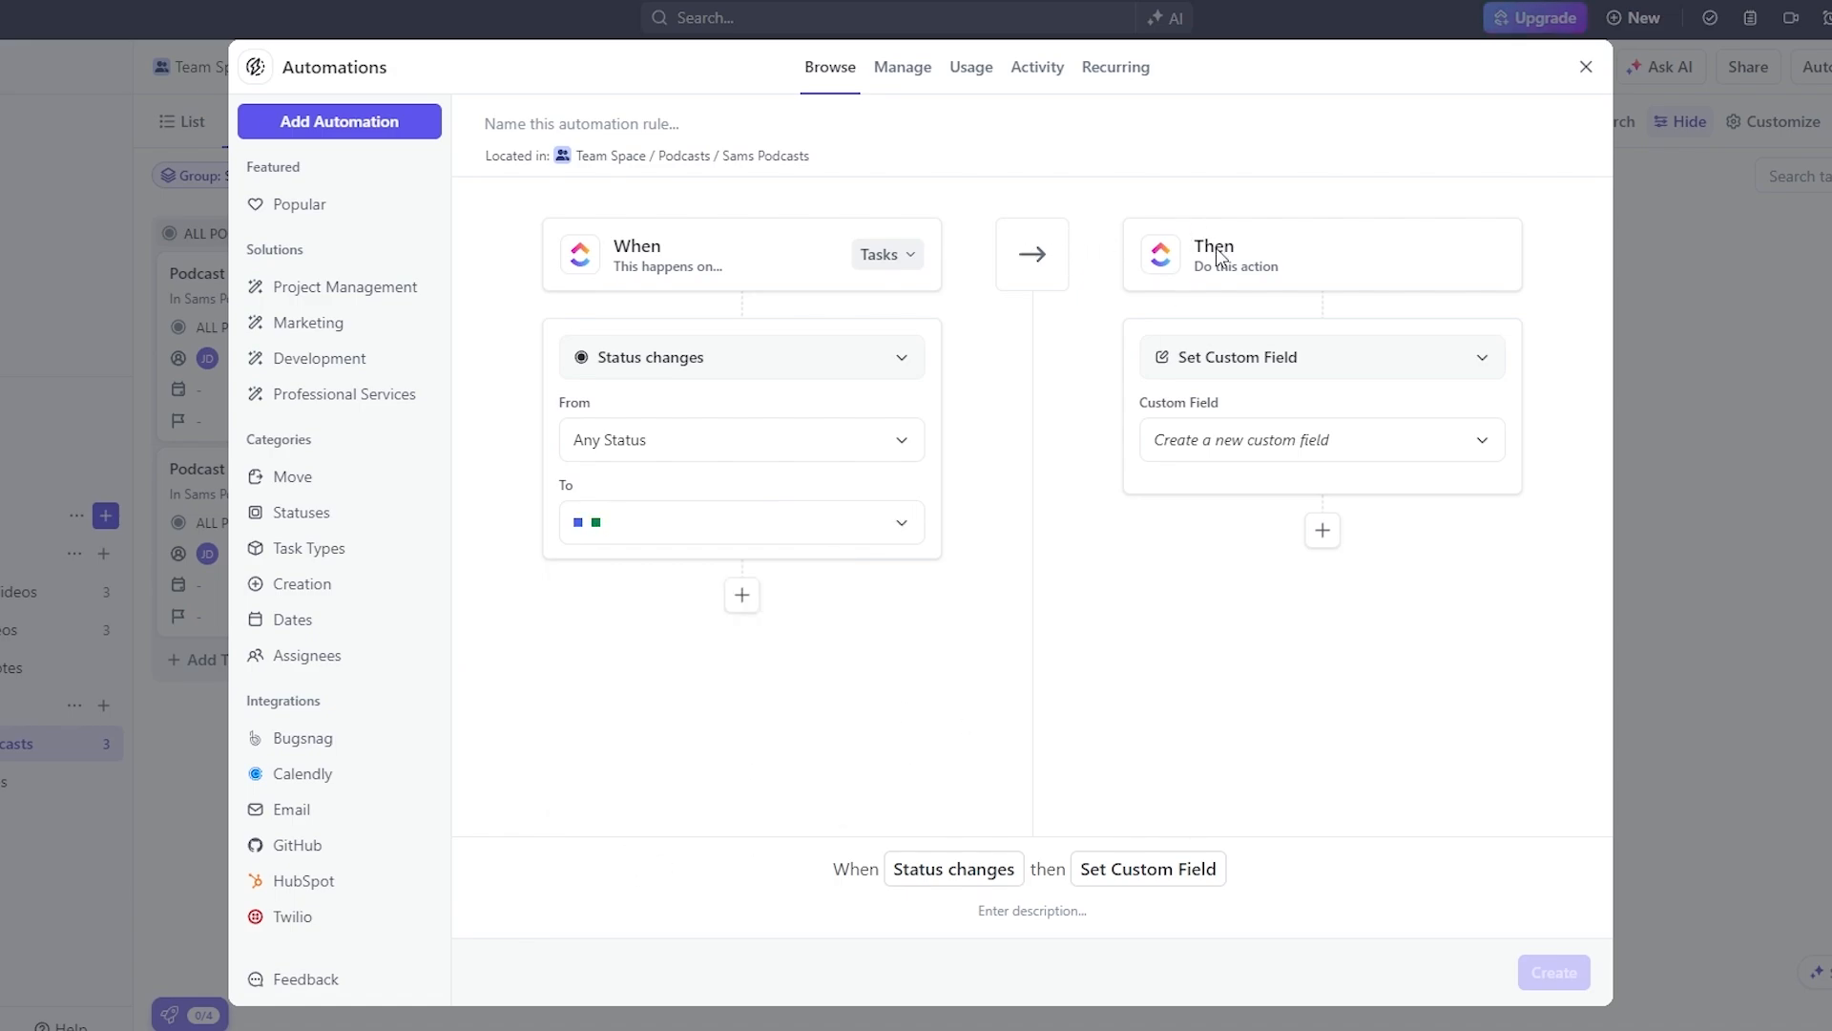
# Try to use the Email integration as the automation's action
pyautogui.click(1241, 373)
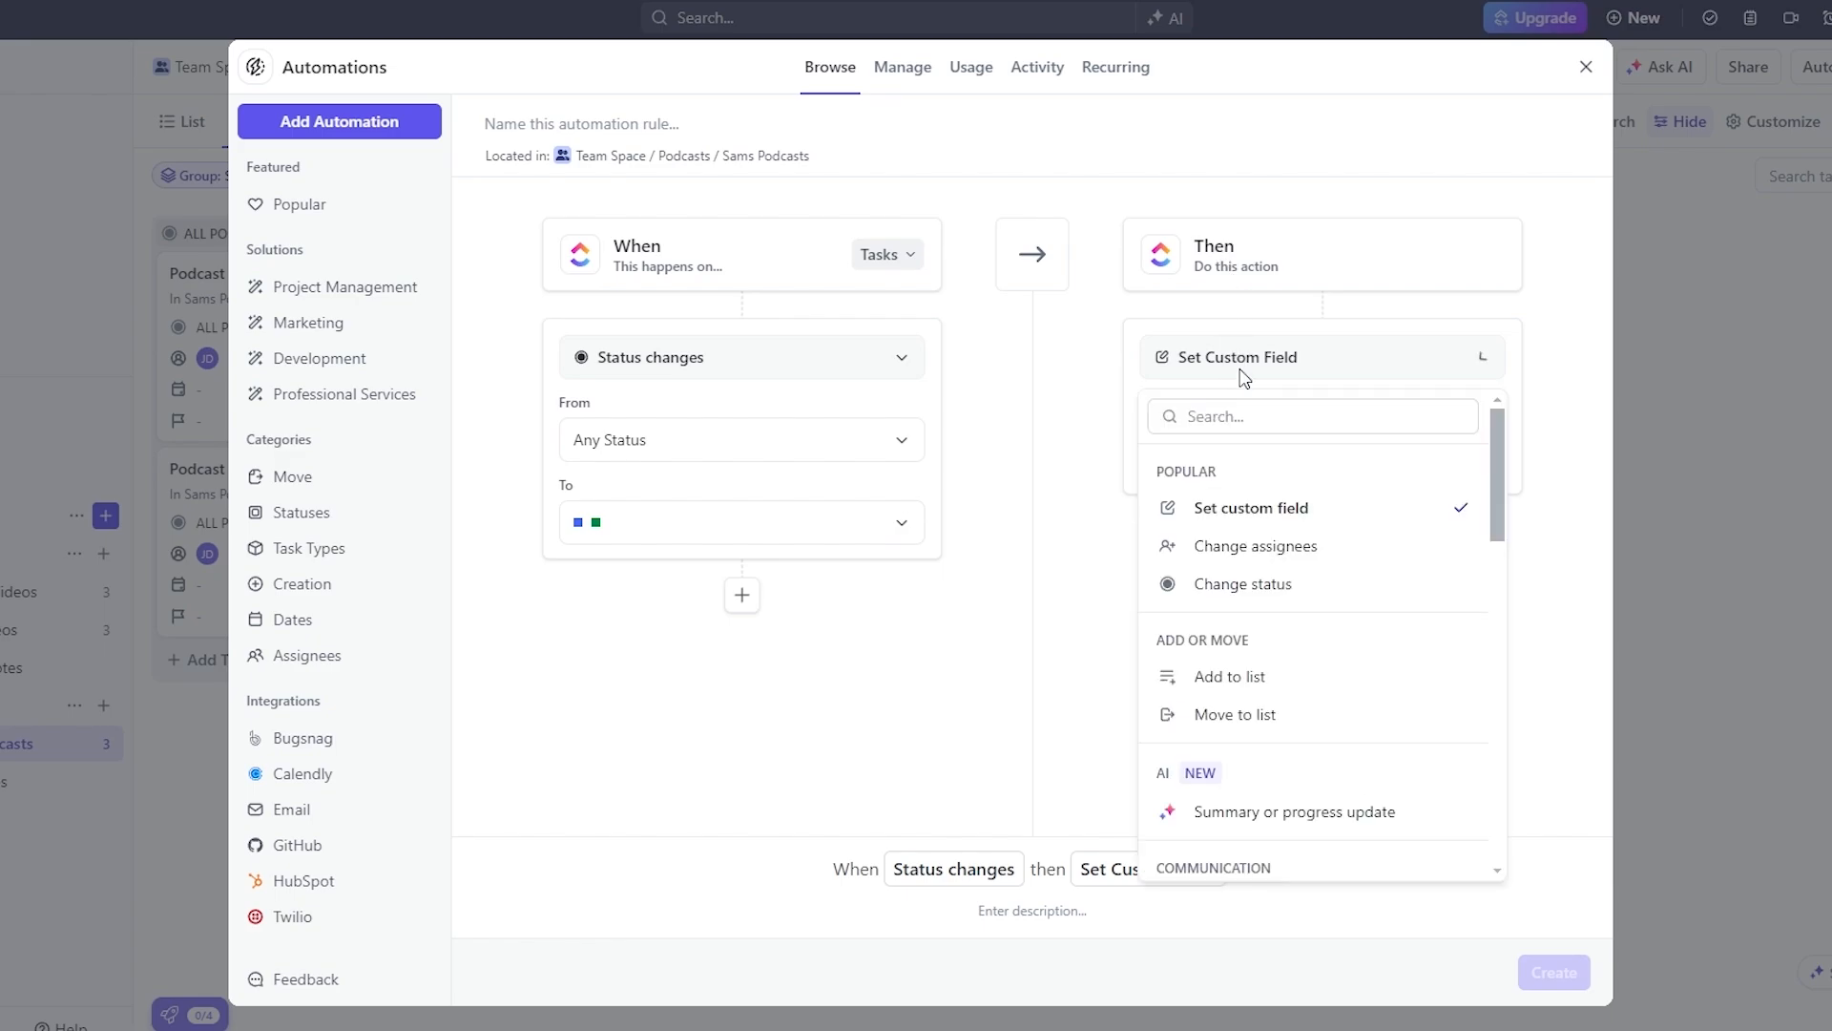
pyautogui.scroll(-10, 1317, 668)
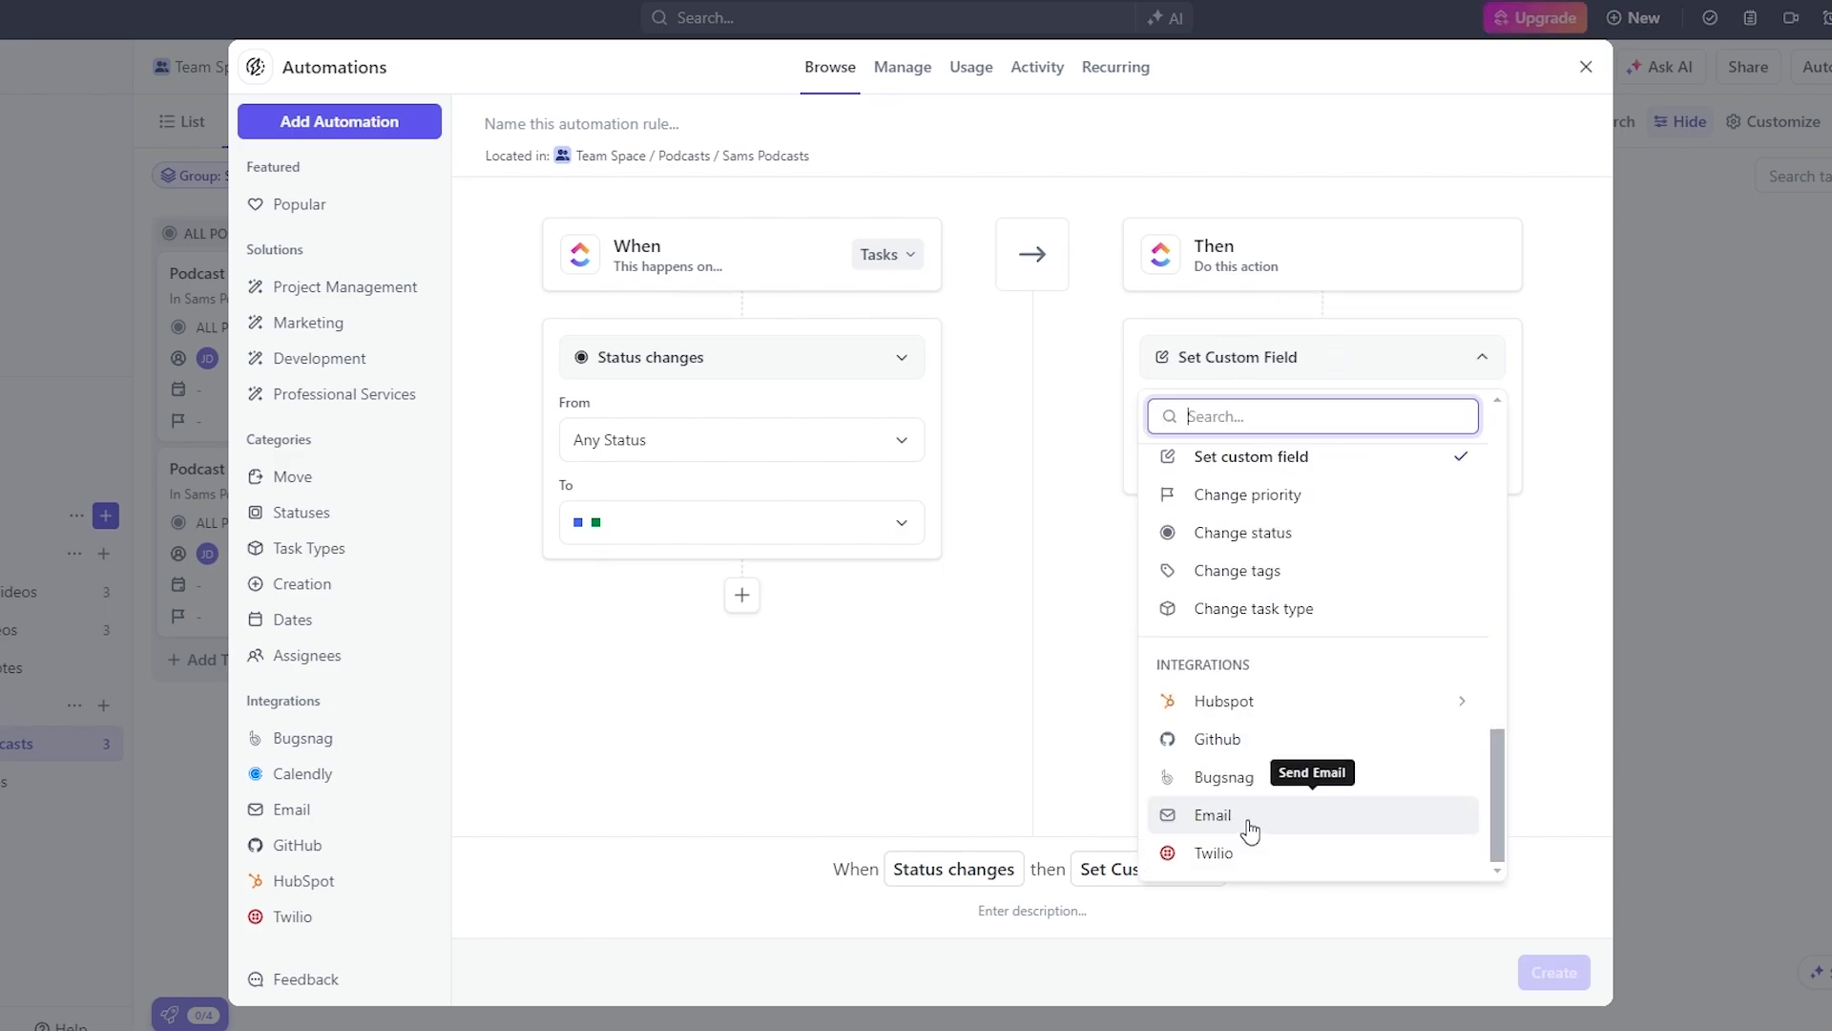
pyautogui.click(1250, 825)
pyautogui.click(1022, 378)
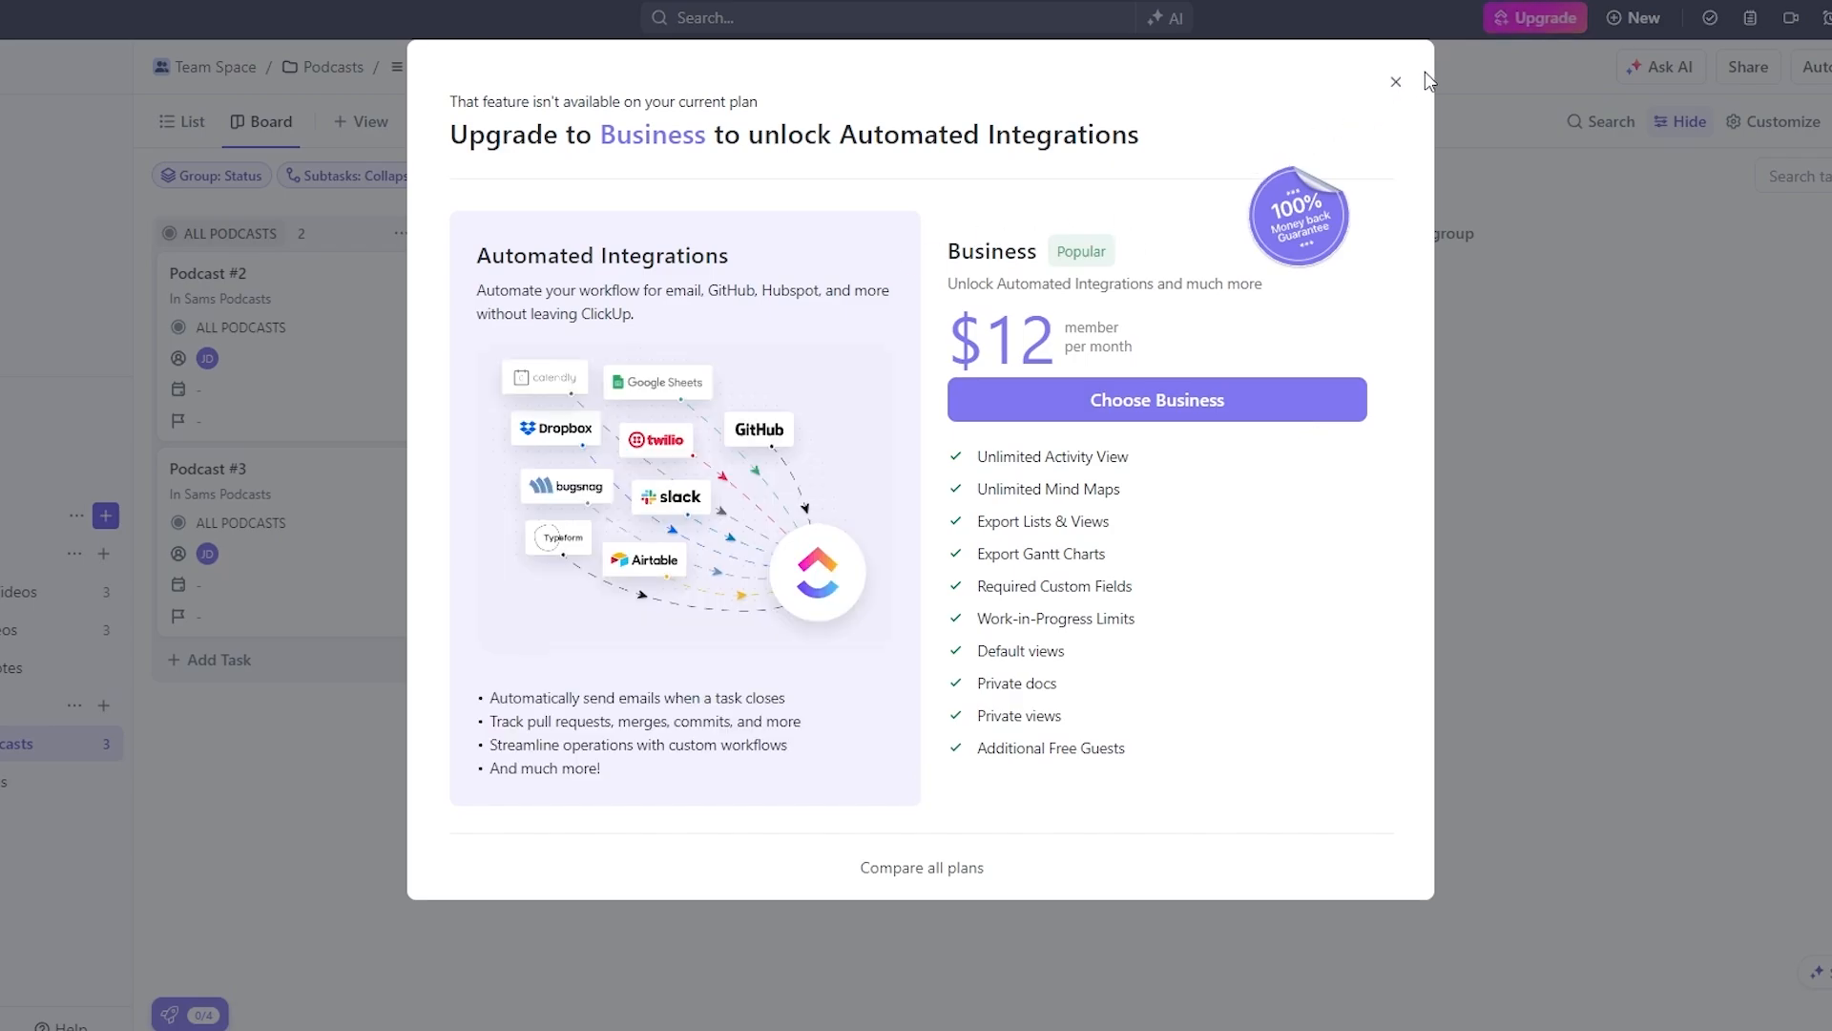
# Dismiss the Business upgrade offer and leave the unsaved automation
pyautogui.click(1398, 81)
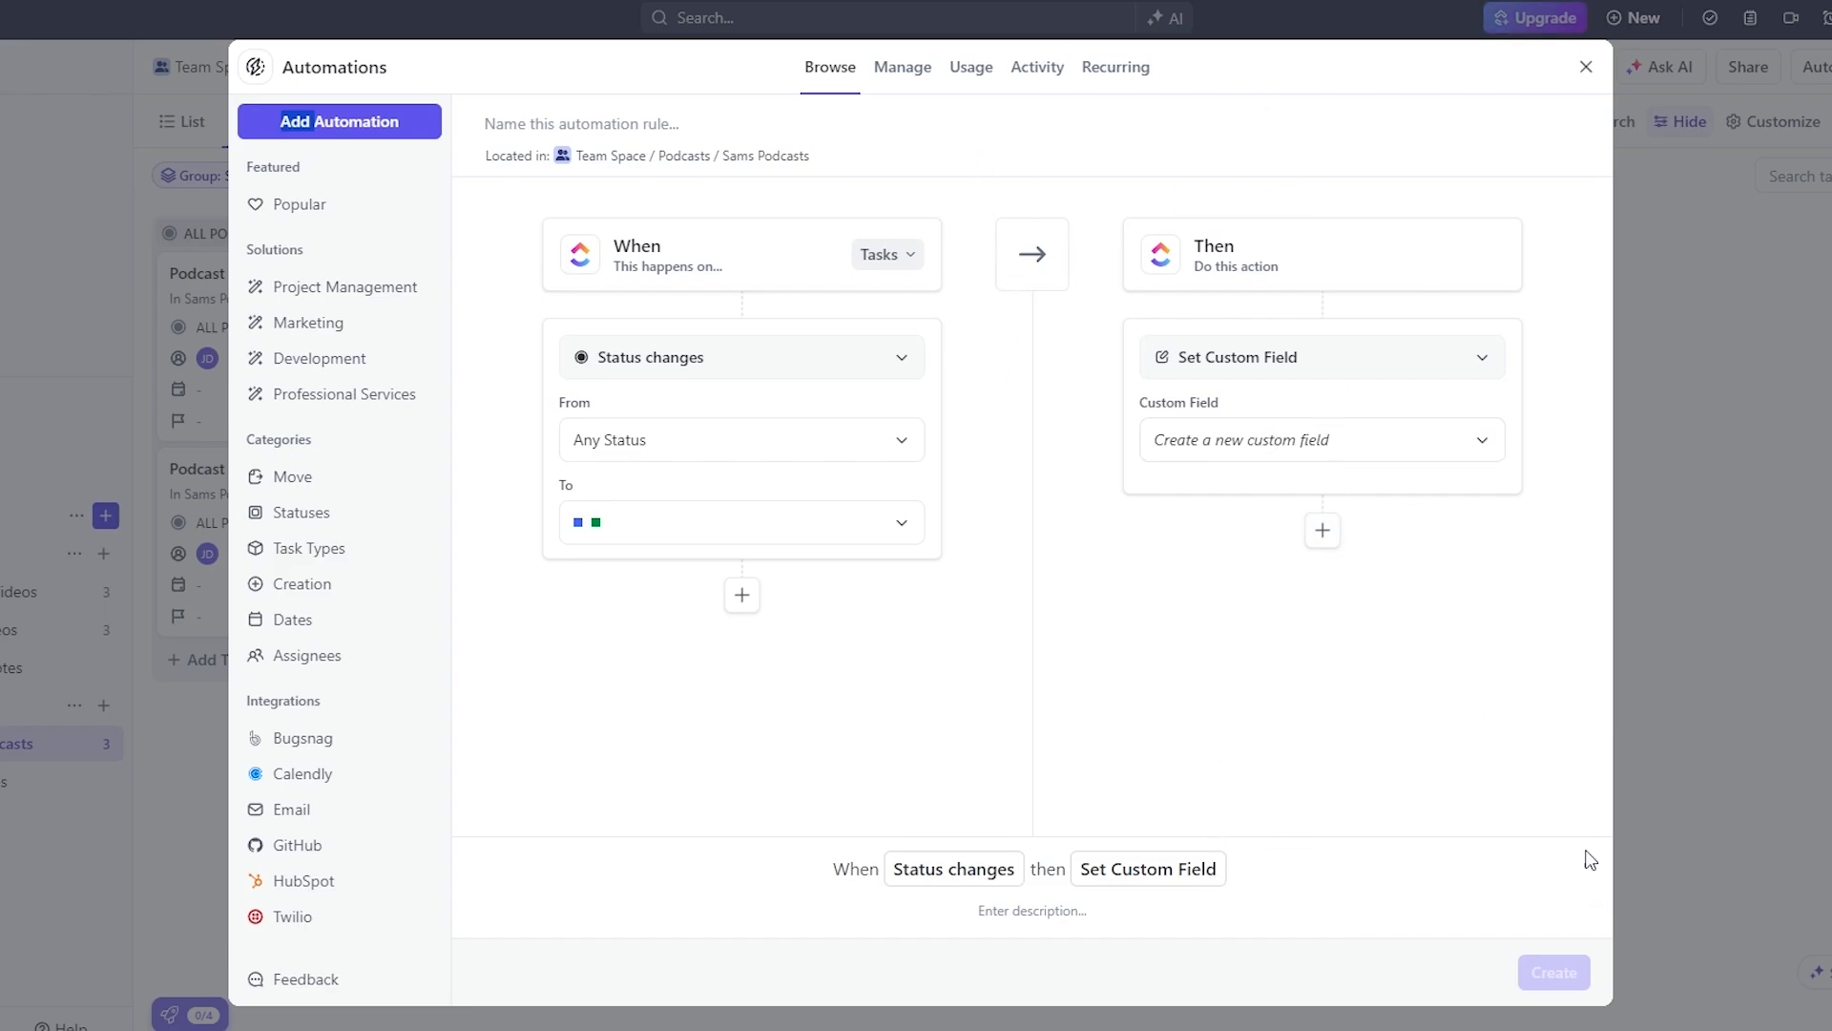
pyautogui.click(1586, 69)
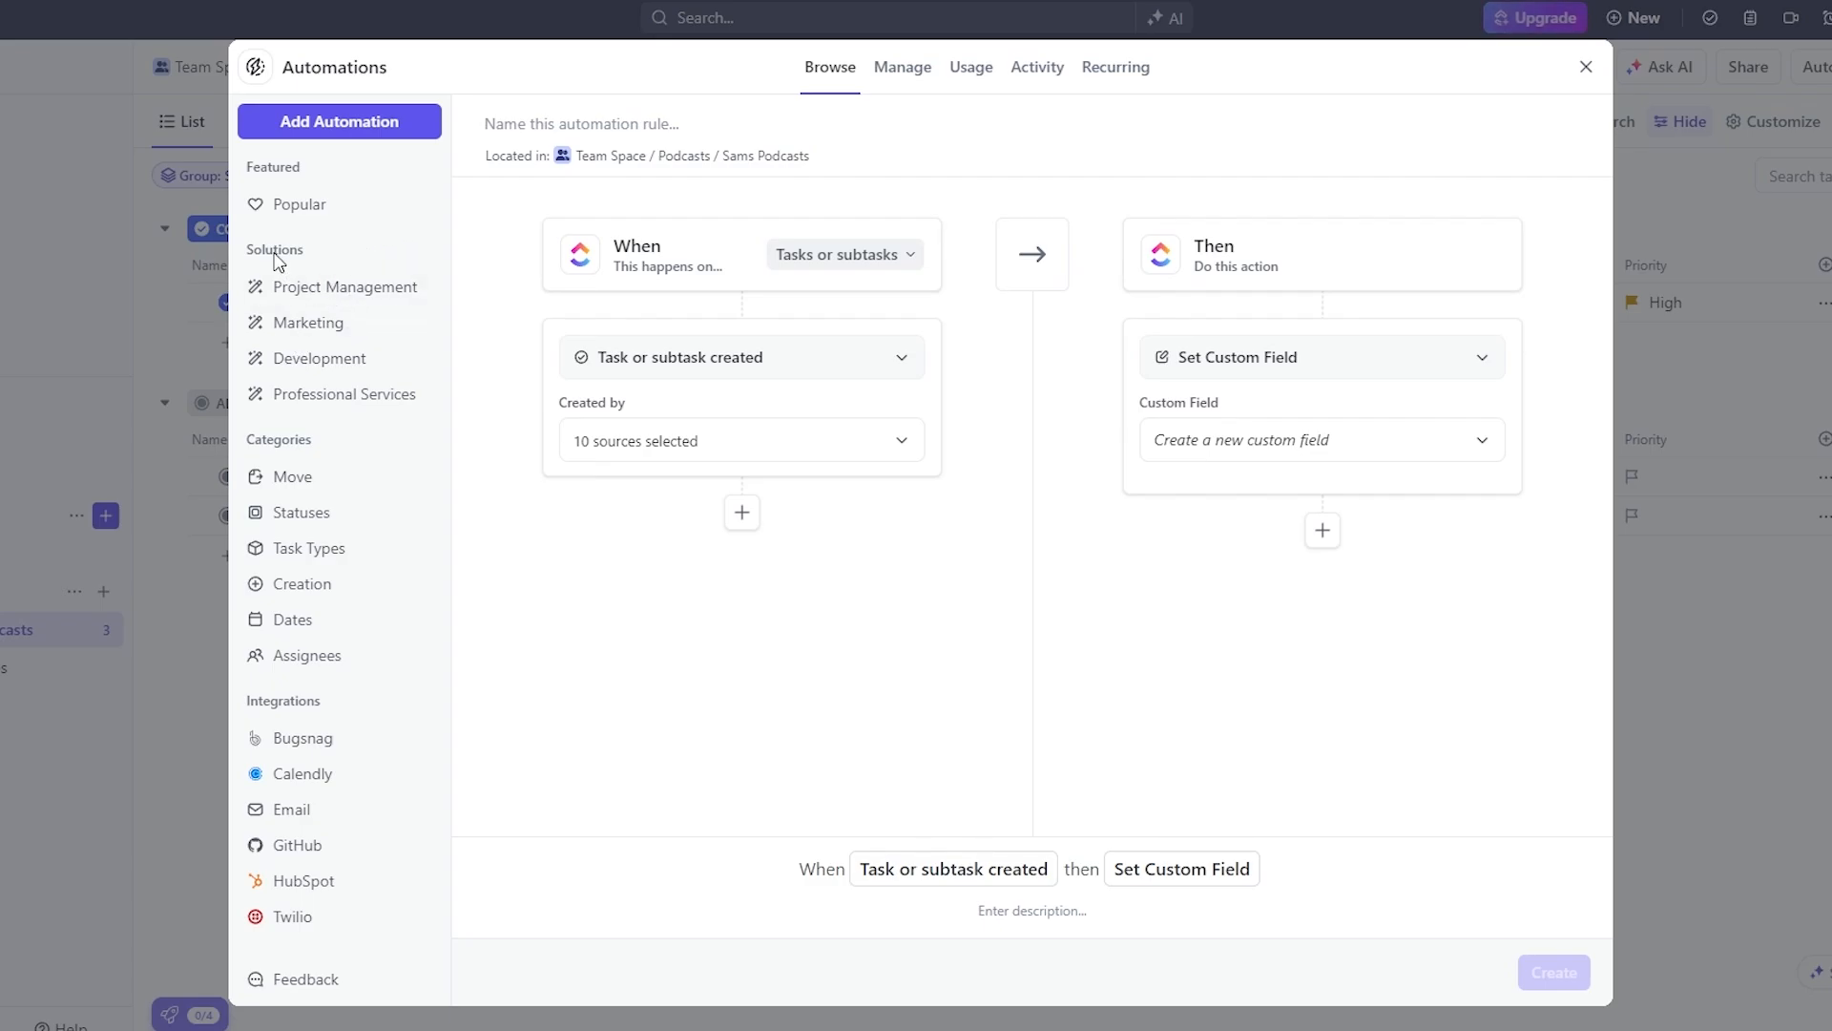
# Start an automation from the Project Management template that posts a comment when a task's status changes
pyautogui.click(352, 286)
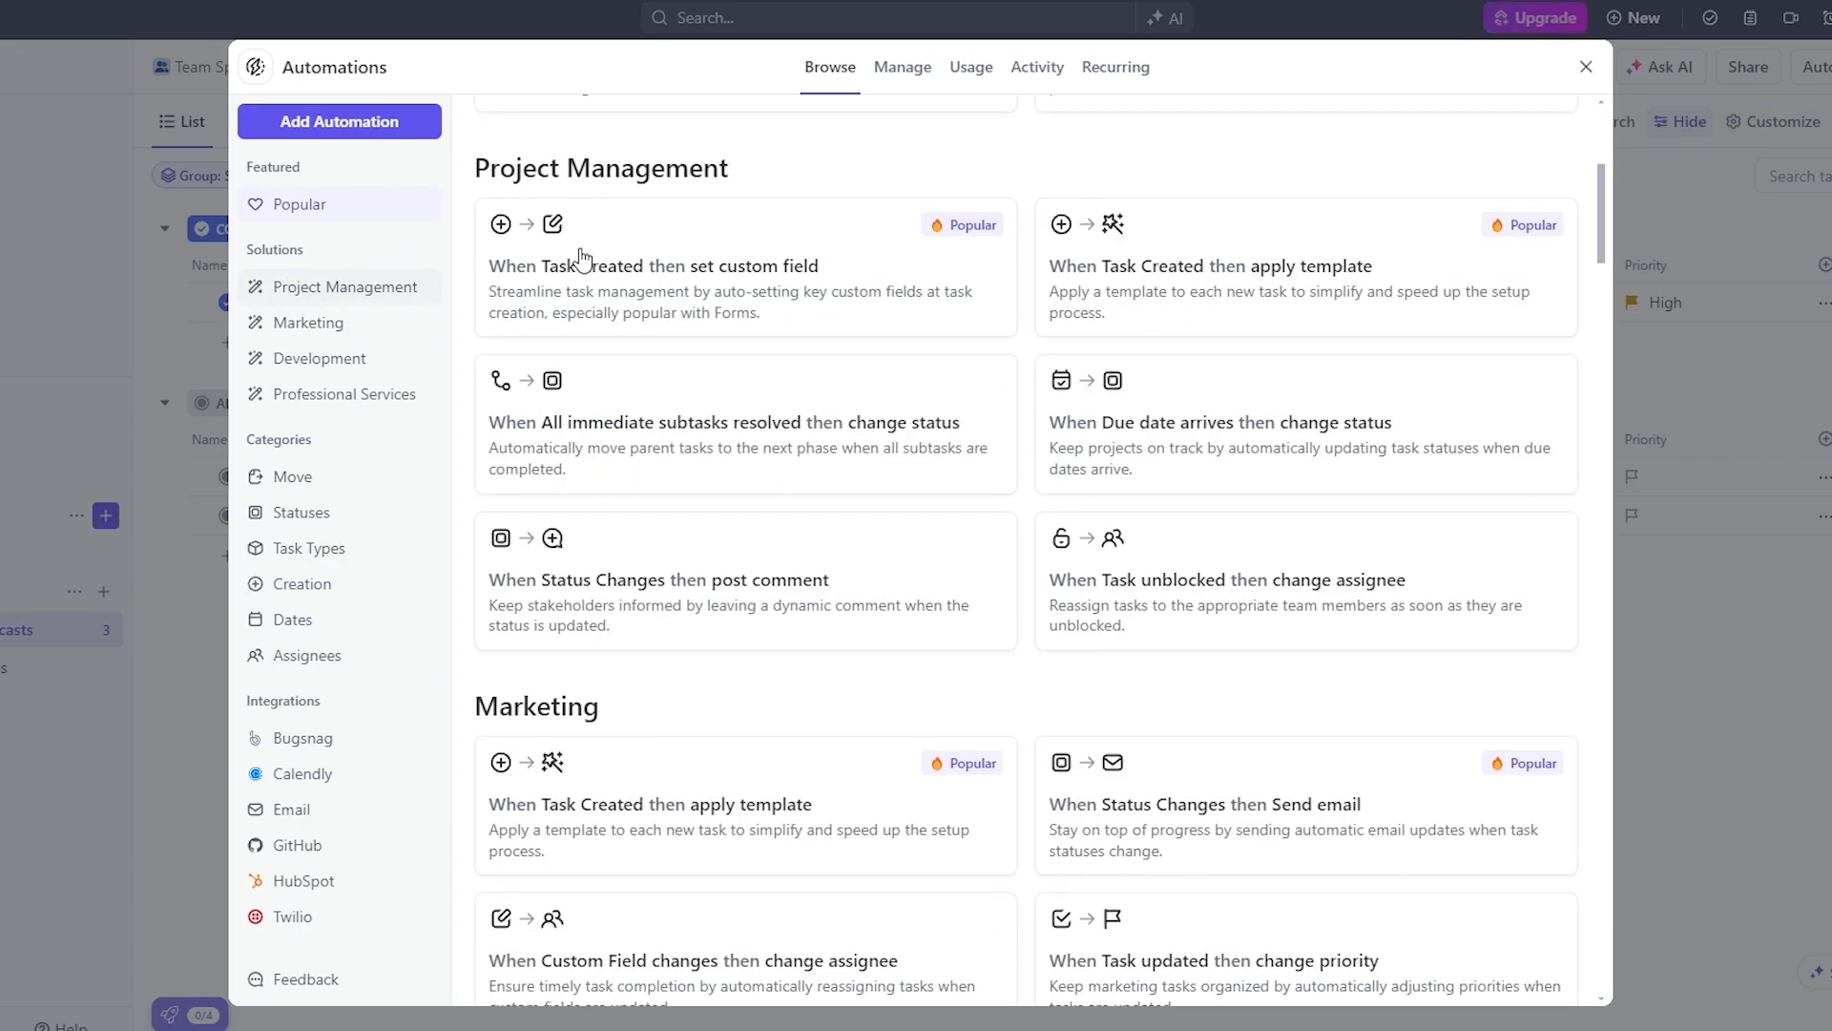
pyautogui.moveTo(652, 169); pyautogui.dragTo(829, 181)
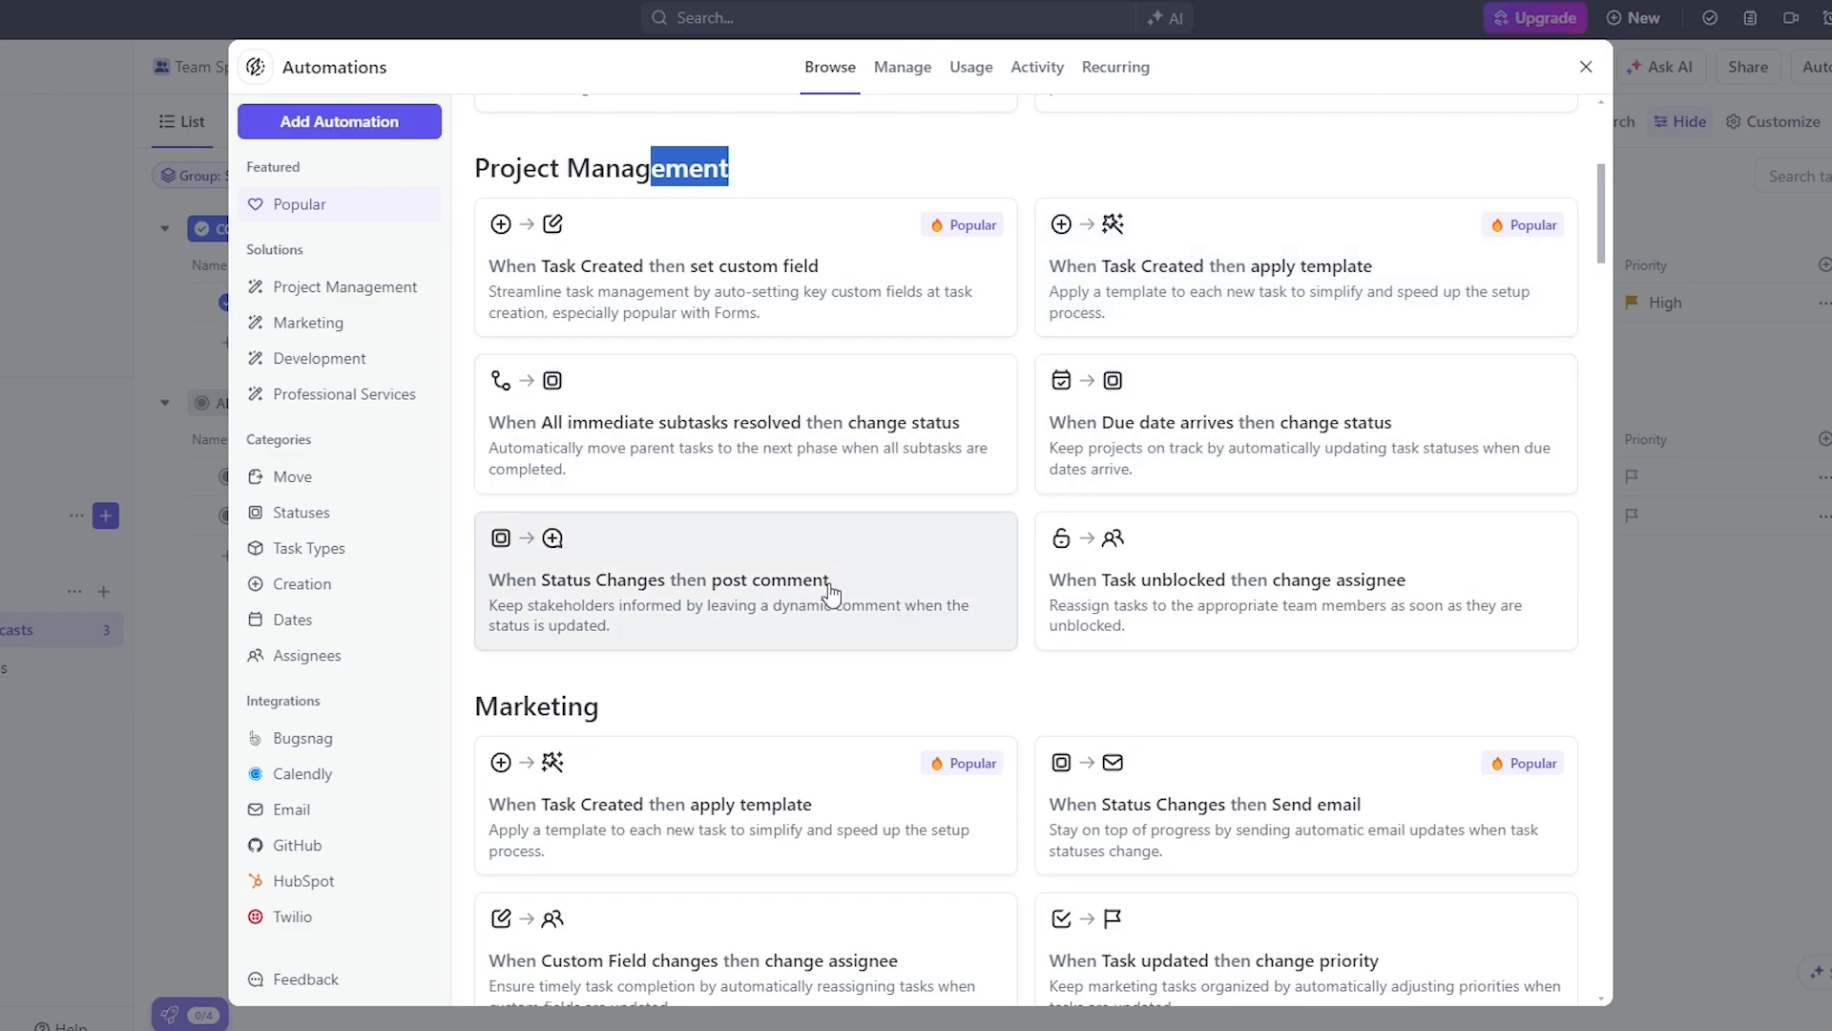
pyautogui.click(754, 599)
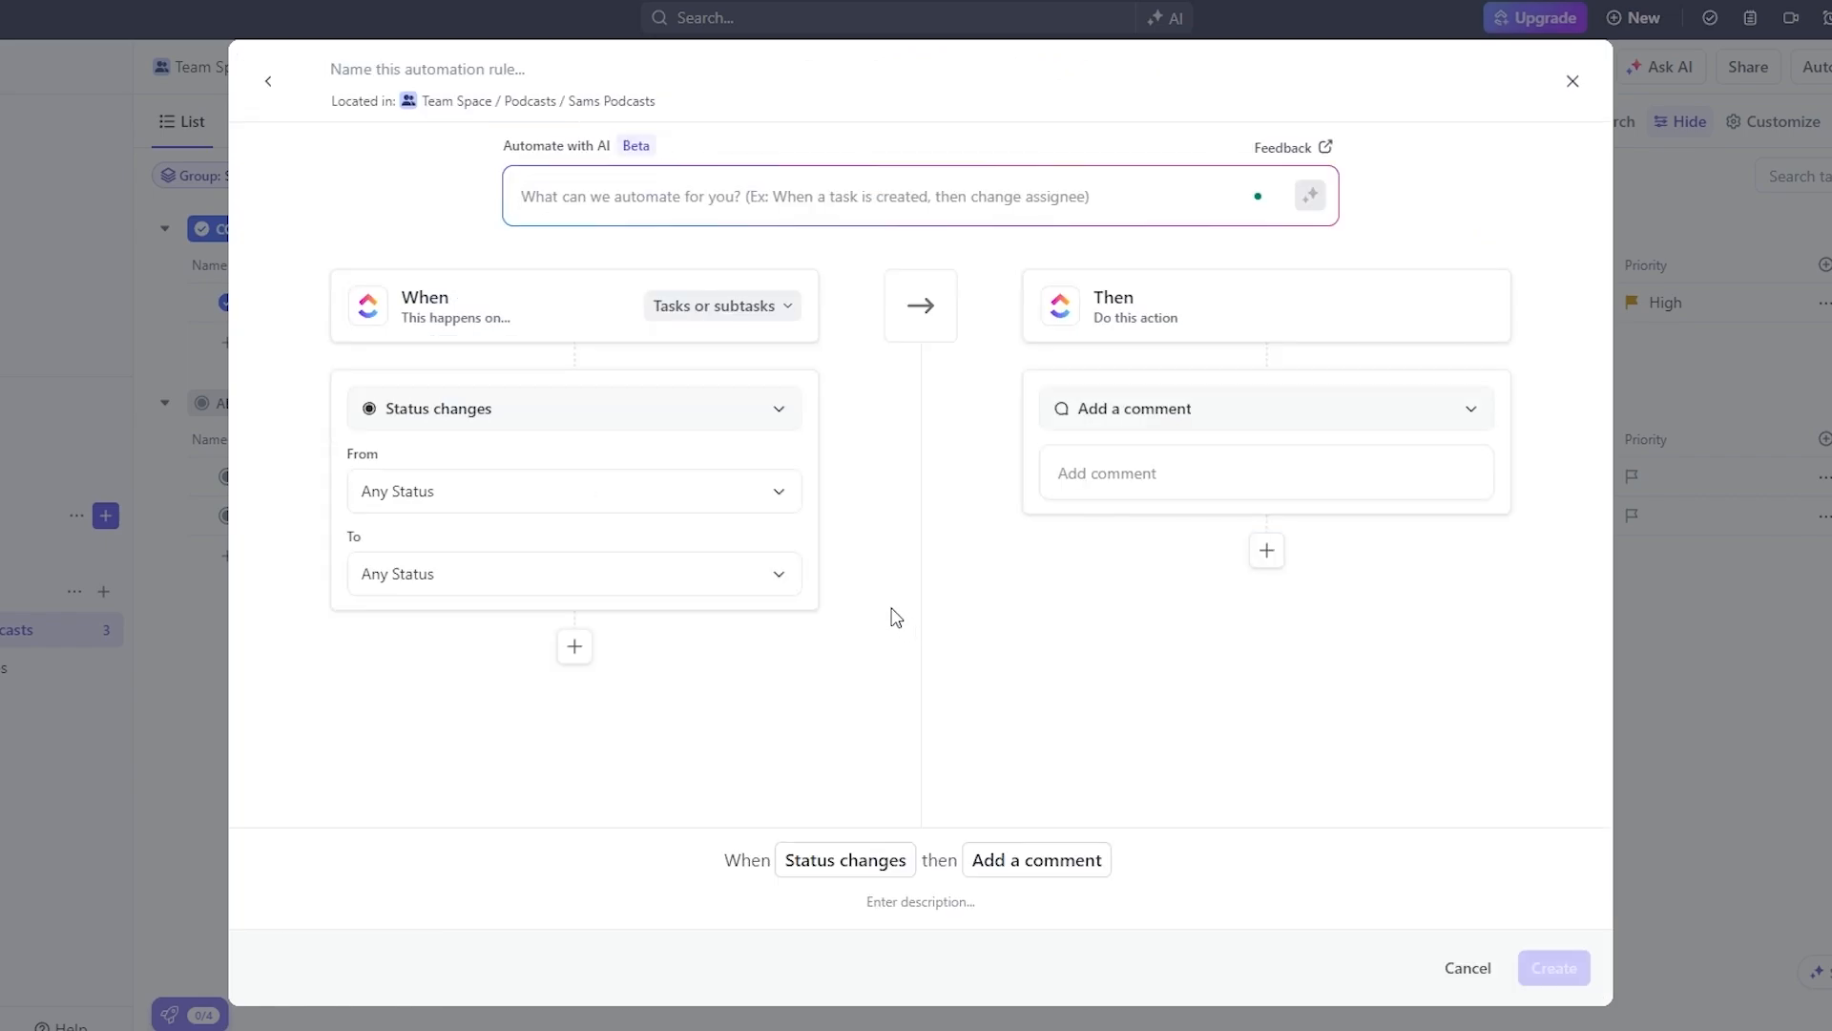
# Set the trigger's starting statuses to Active and Done and its target statuses to Not started and Active
pyautogui.click(550, 502)
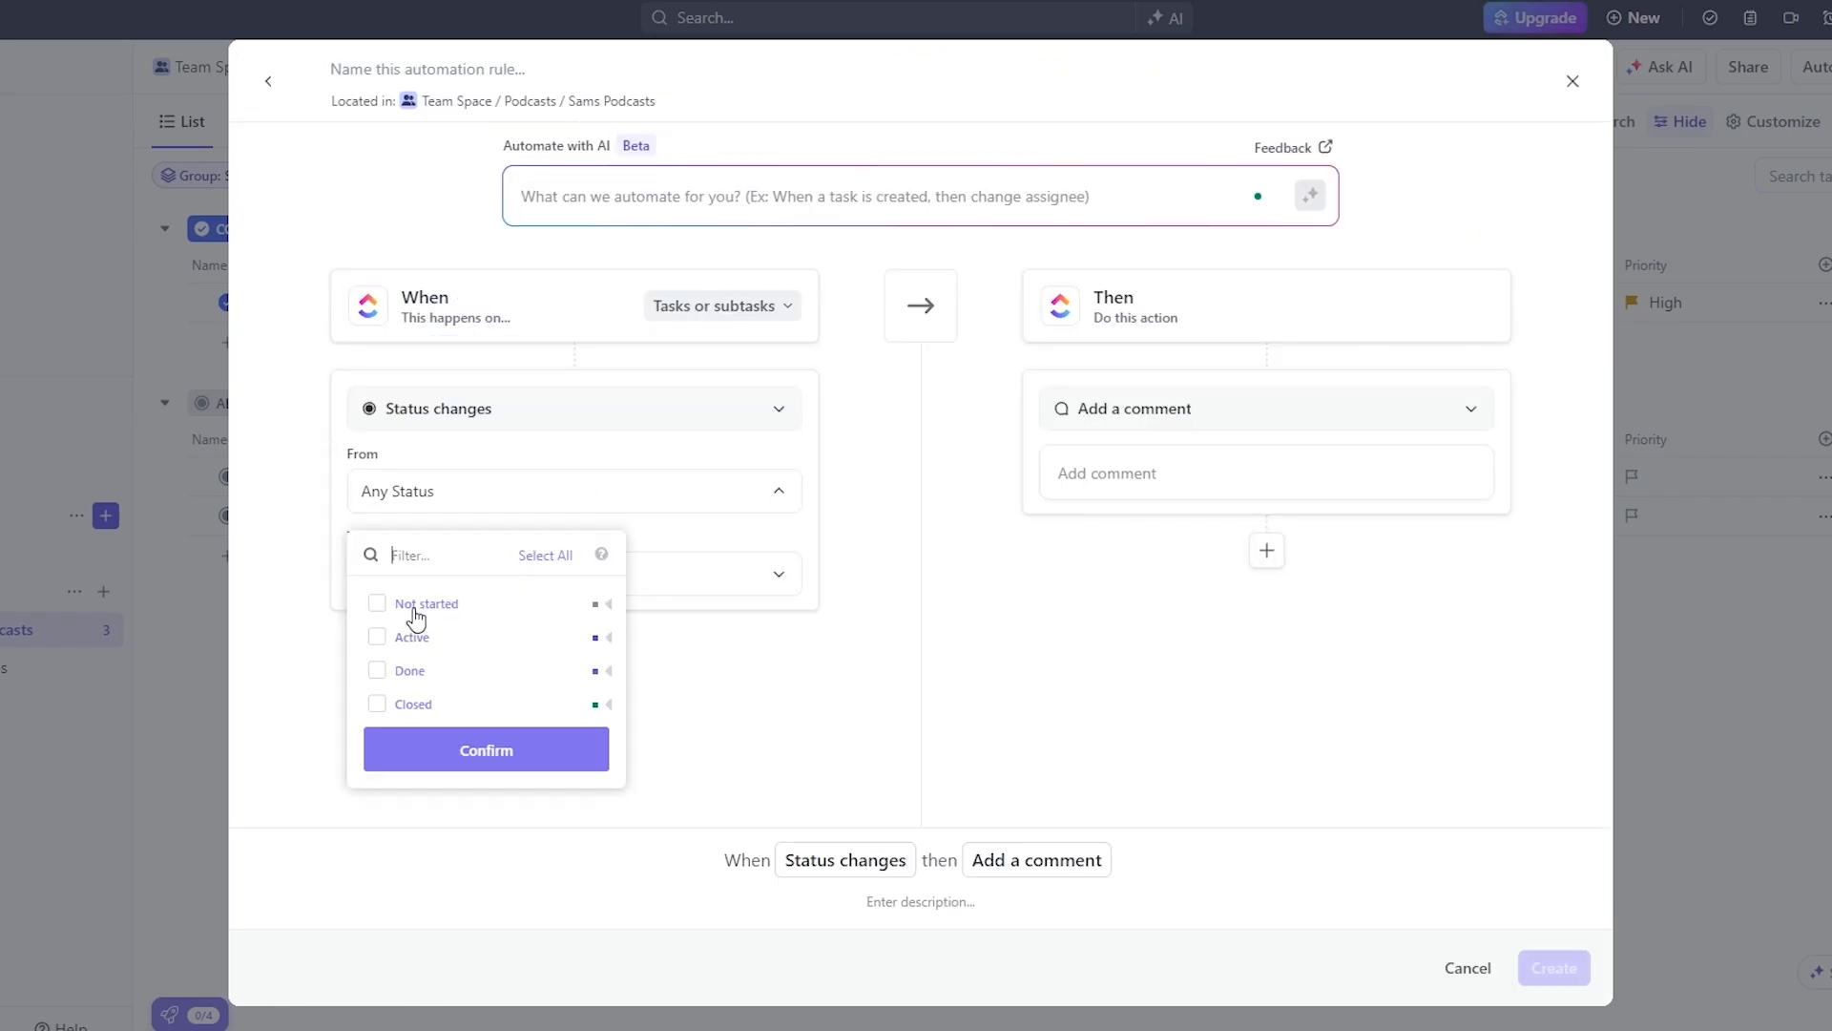
pyautogui.click(417, 679)
pyautogui.click(757, 577)
pyautogui.click(760, 576)
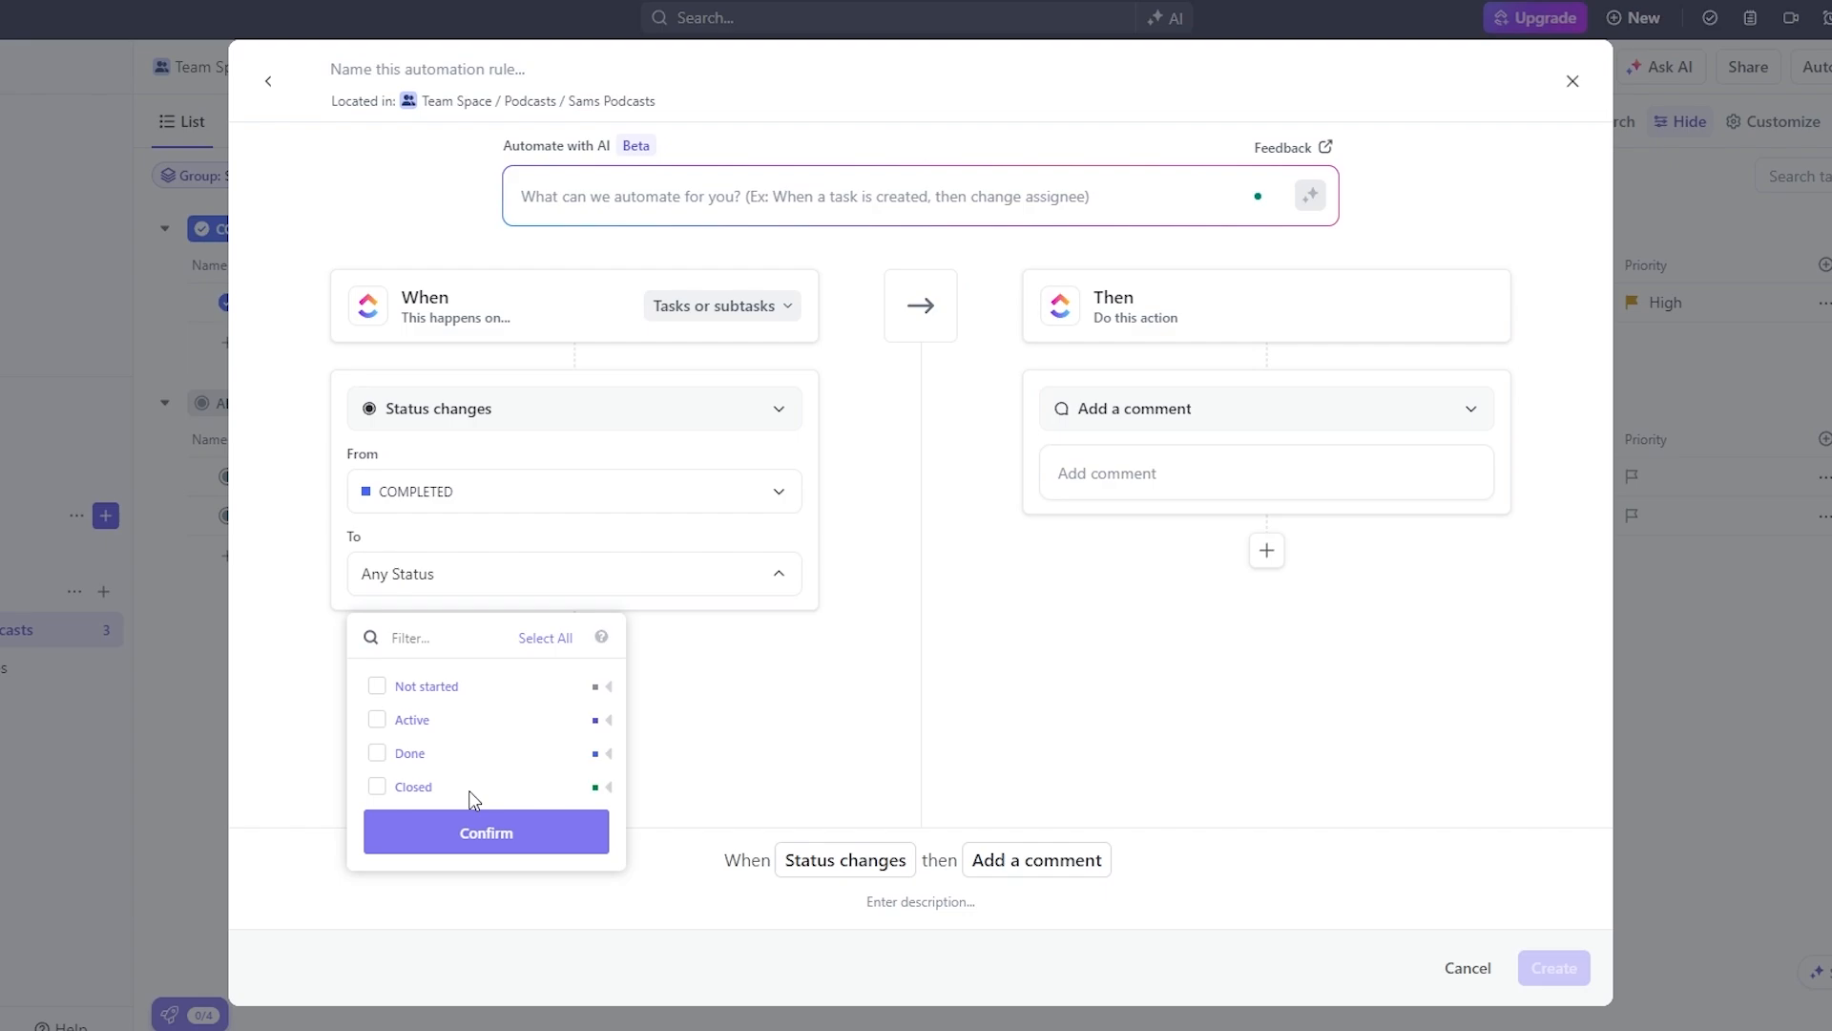
pyautogui.click(378, 720)
pyautogui.click(776, 497)
pyautogui.click(417, 635)
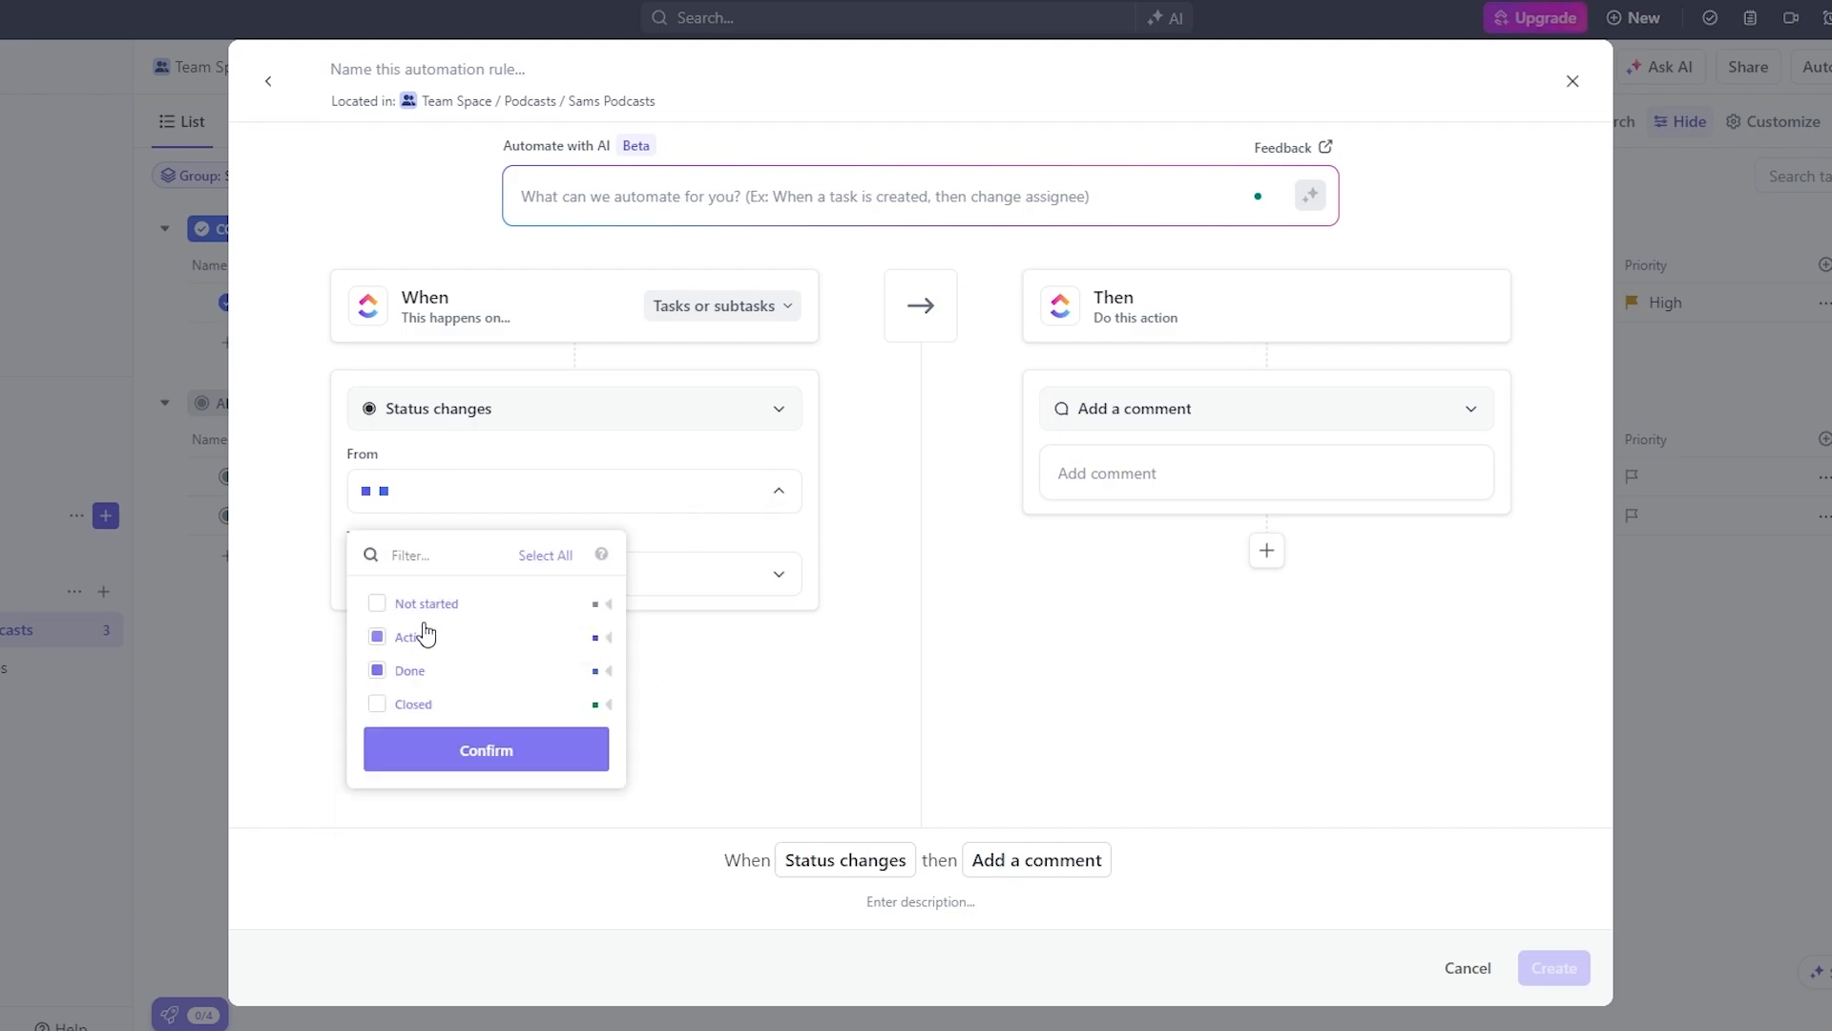
pyautogui.click(781, 584)
pyautogui.click(400, 761)
pyautogui.click(1130, 574)
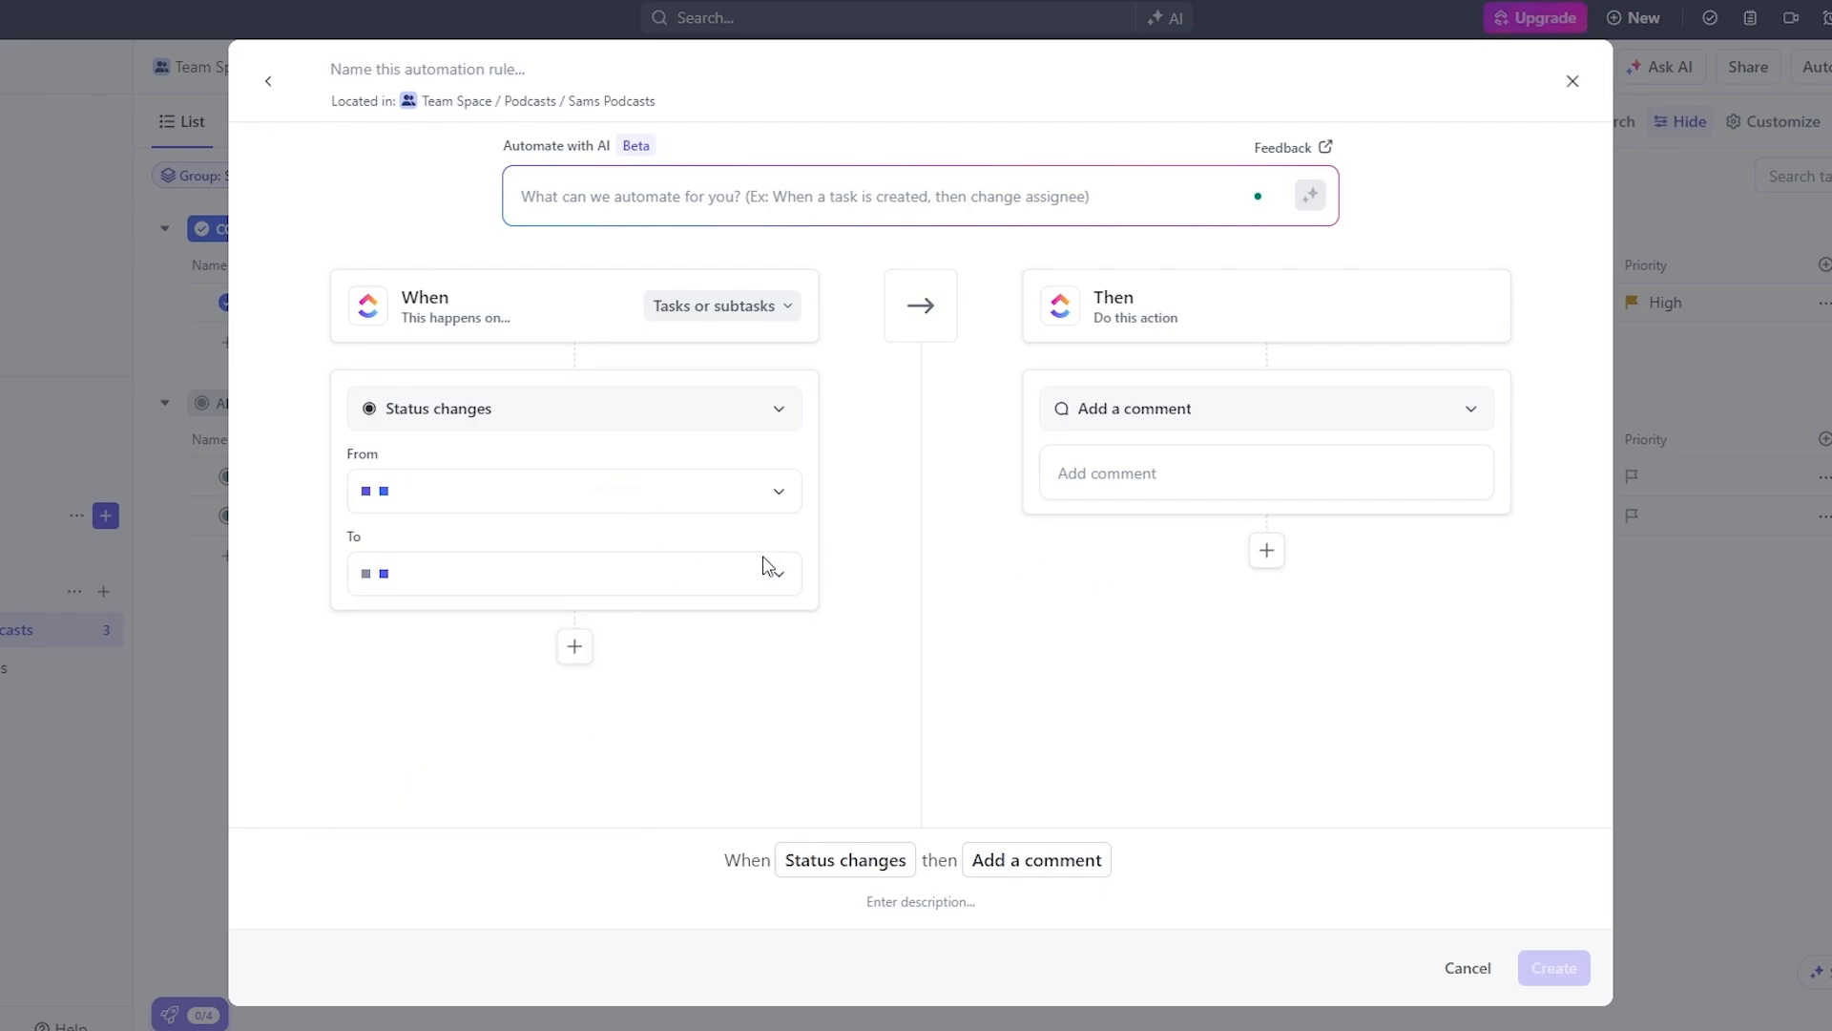
# Limit the trigger's target status to Done and its starting status to Active
pyautogui.click(760, 565)
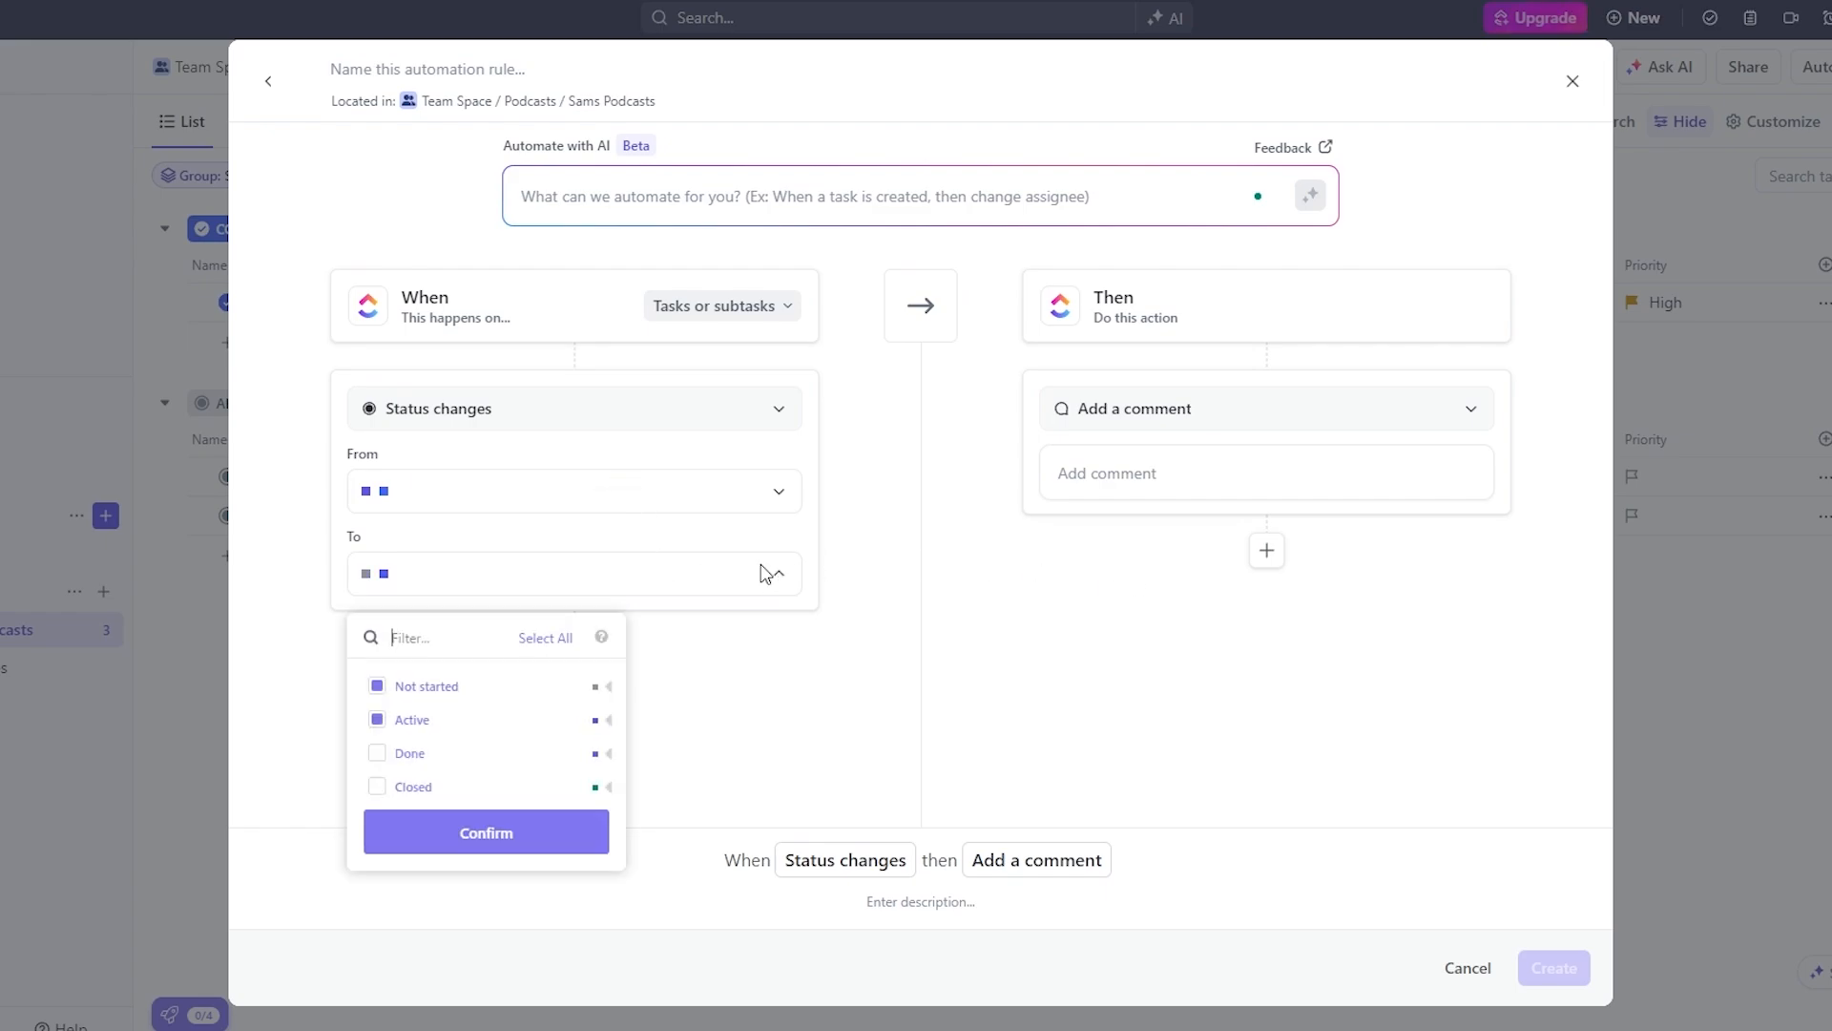
pyautogui.click(377, 753)
pyautogui.click(378, 720)
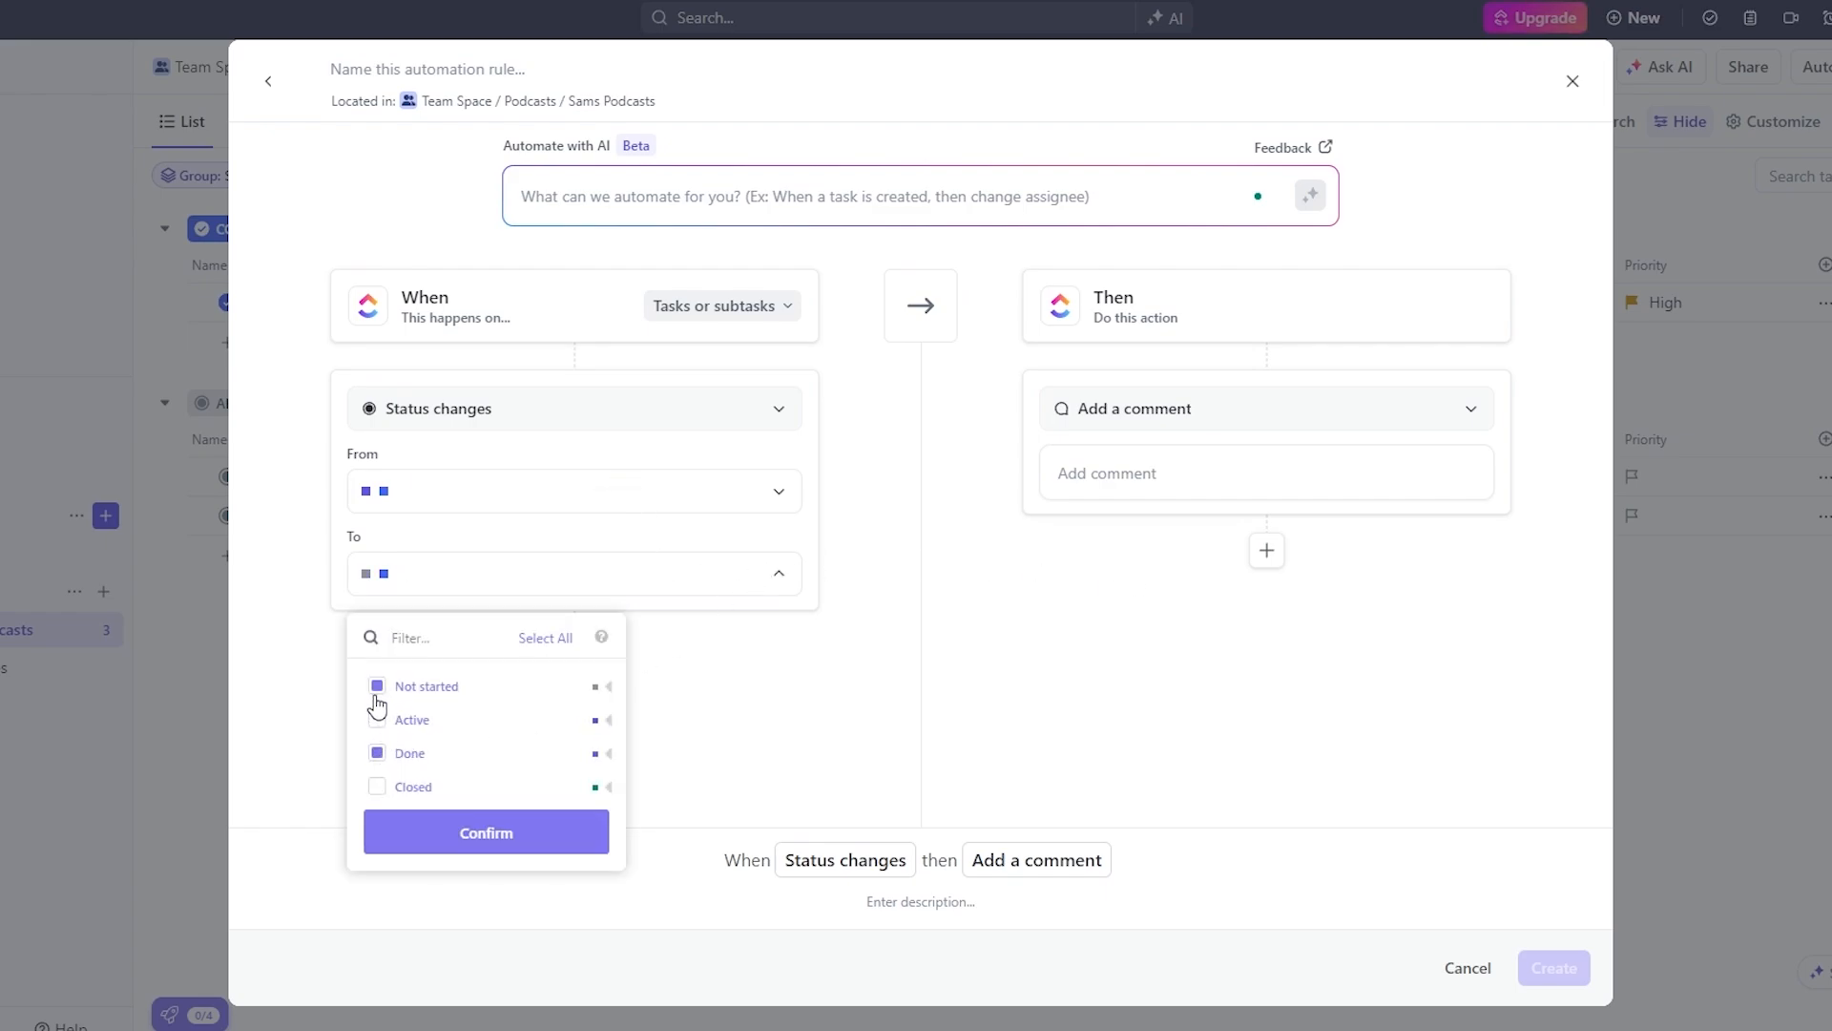
pyautogui.click(378, 688)
pyautogui.click(711, 514)
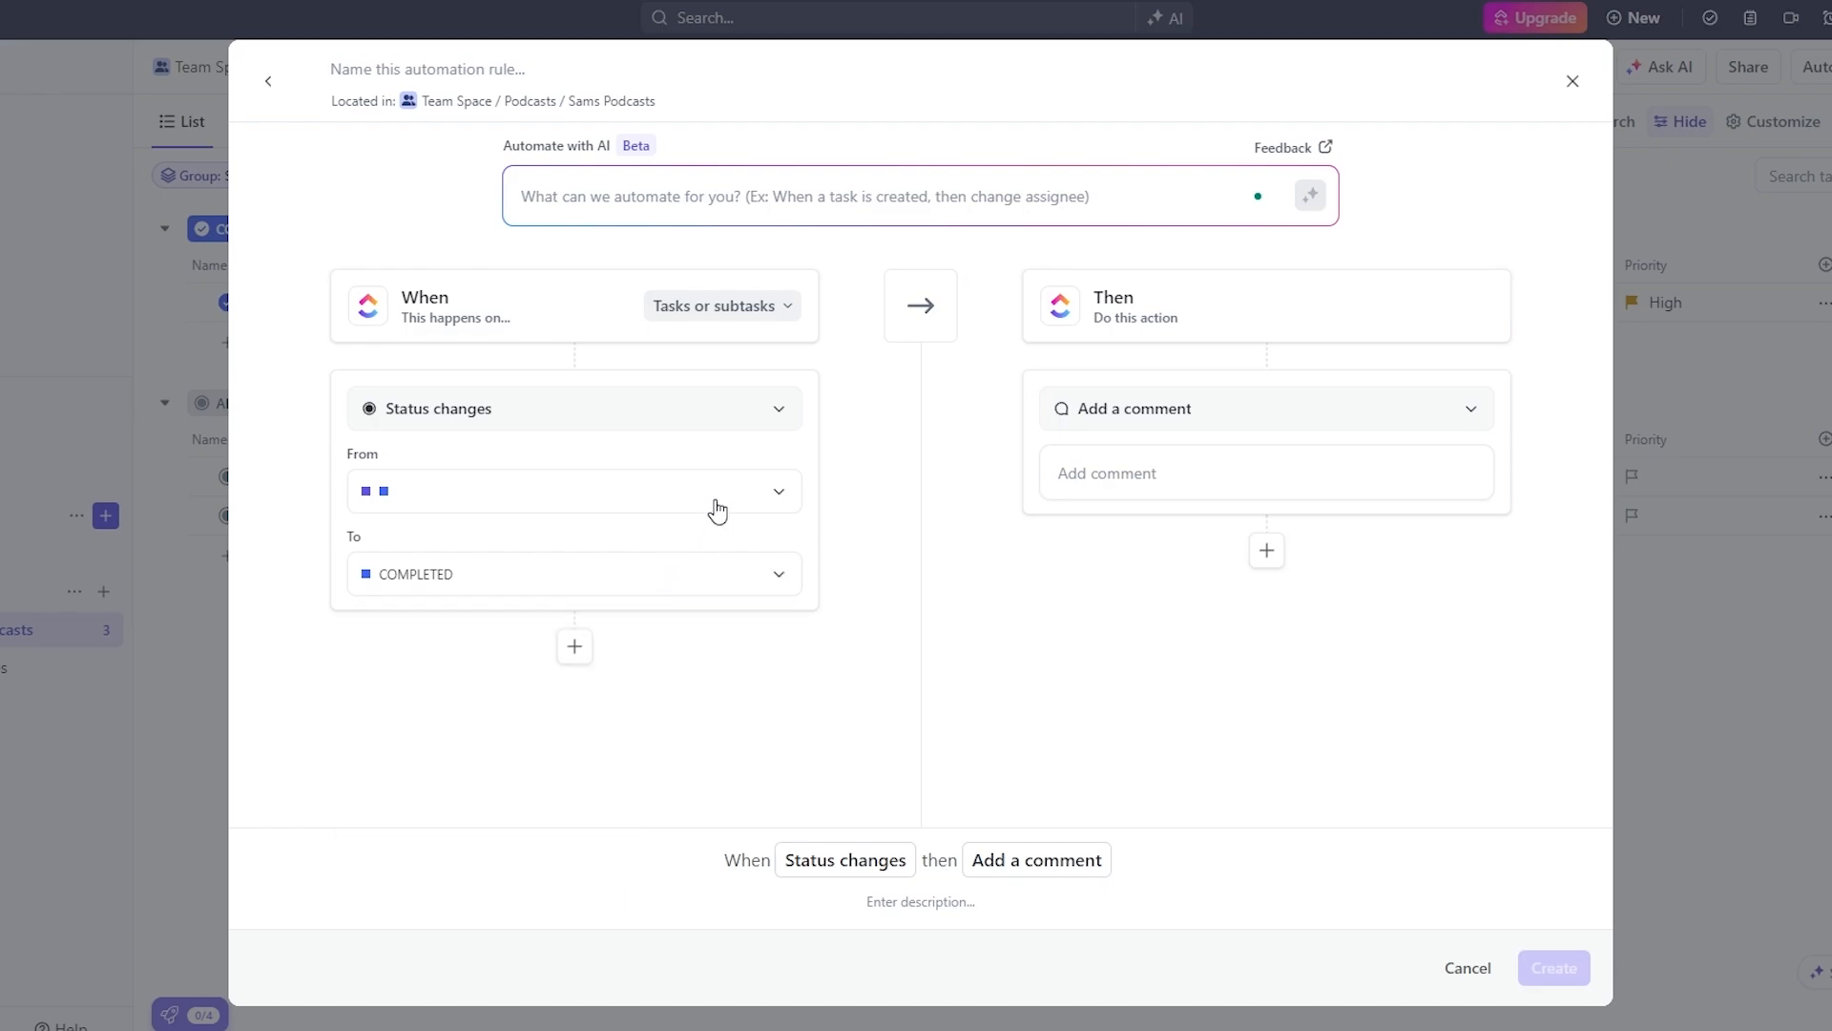
pyautogui.click(716, 512)
pyautogui.click(378, 670)
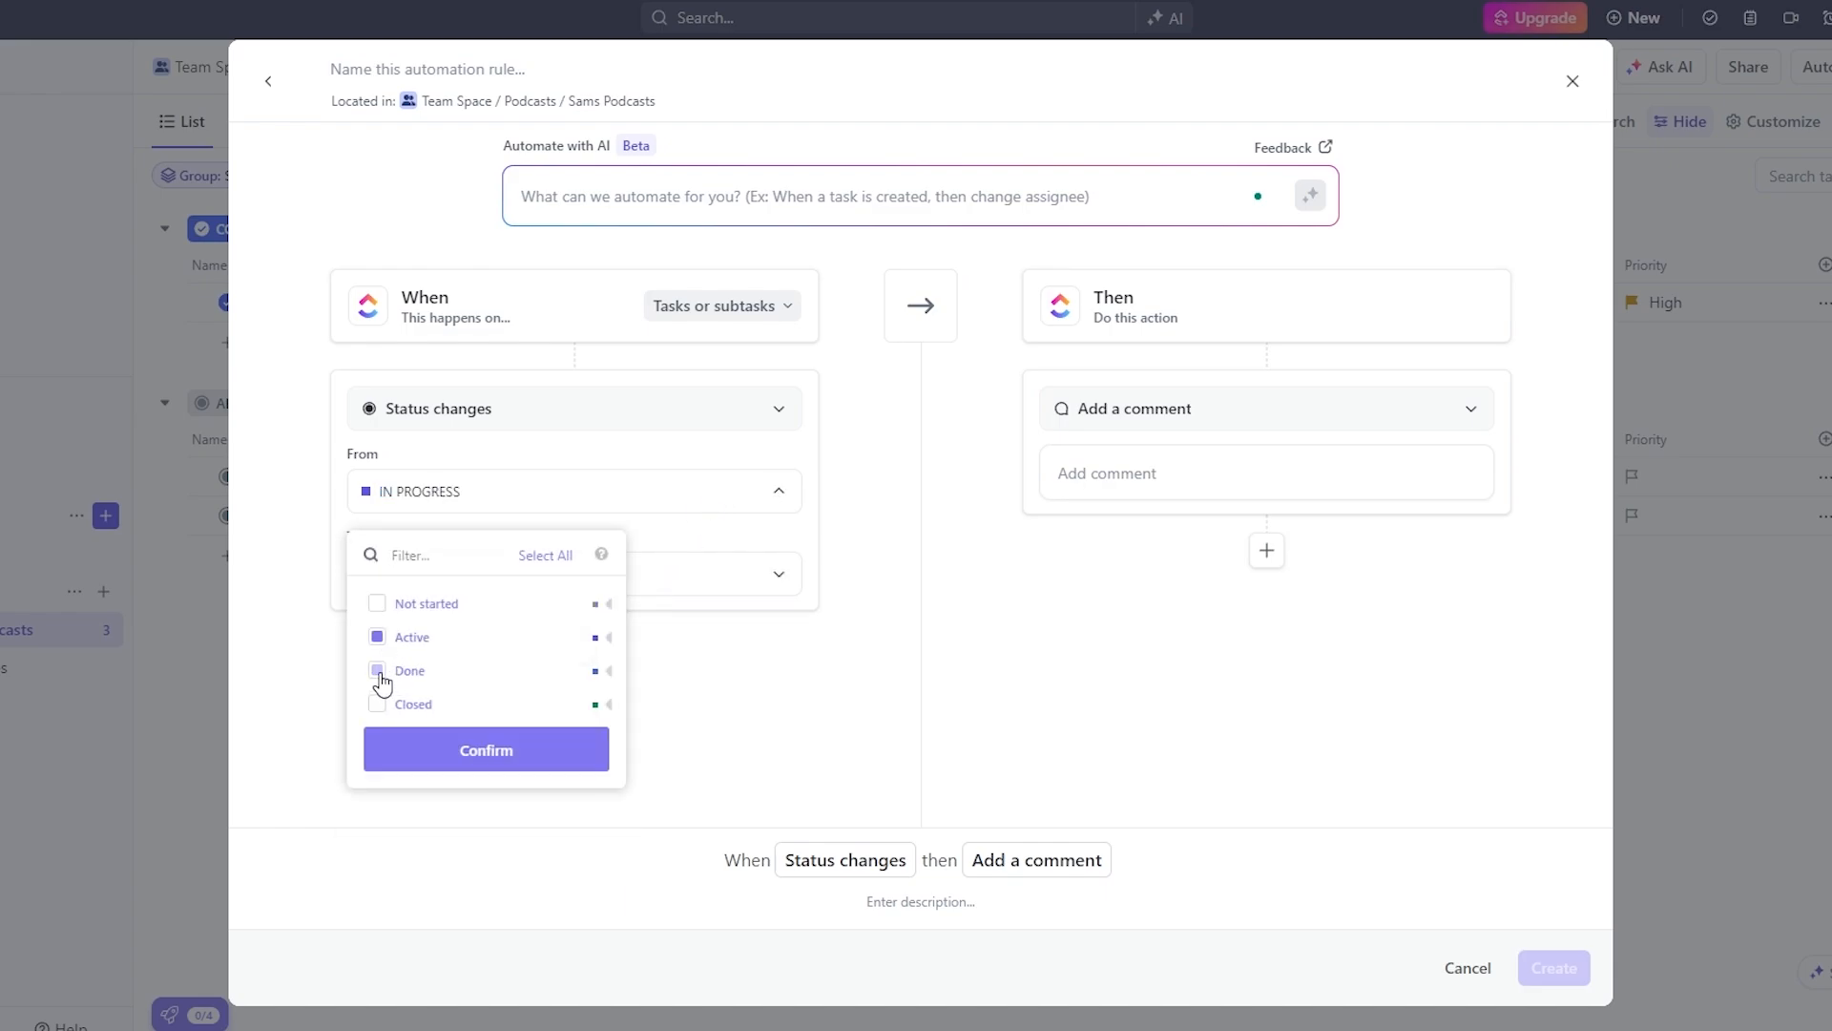
pyautogui.click(864, 647)
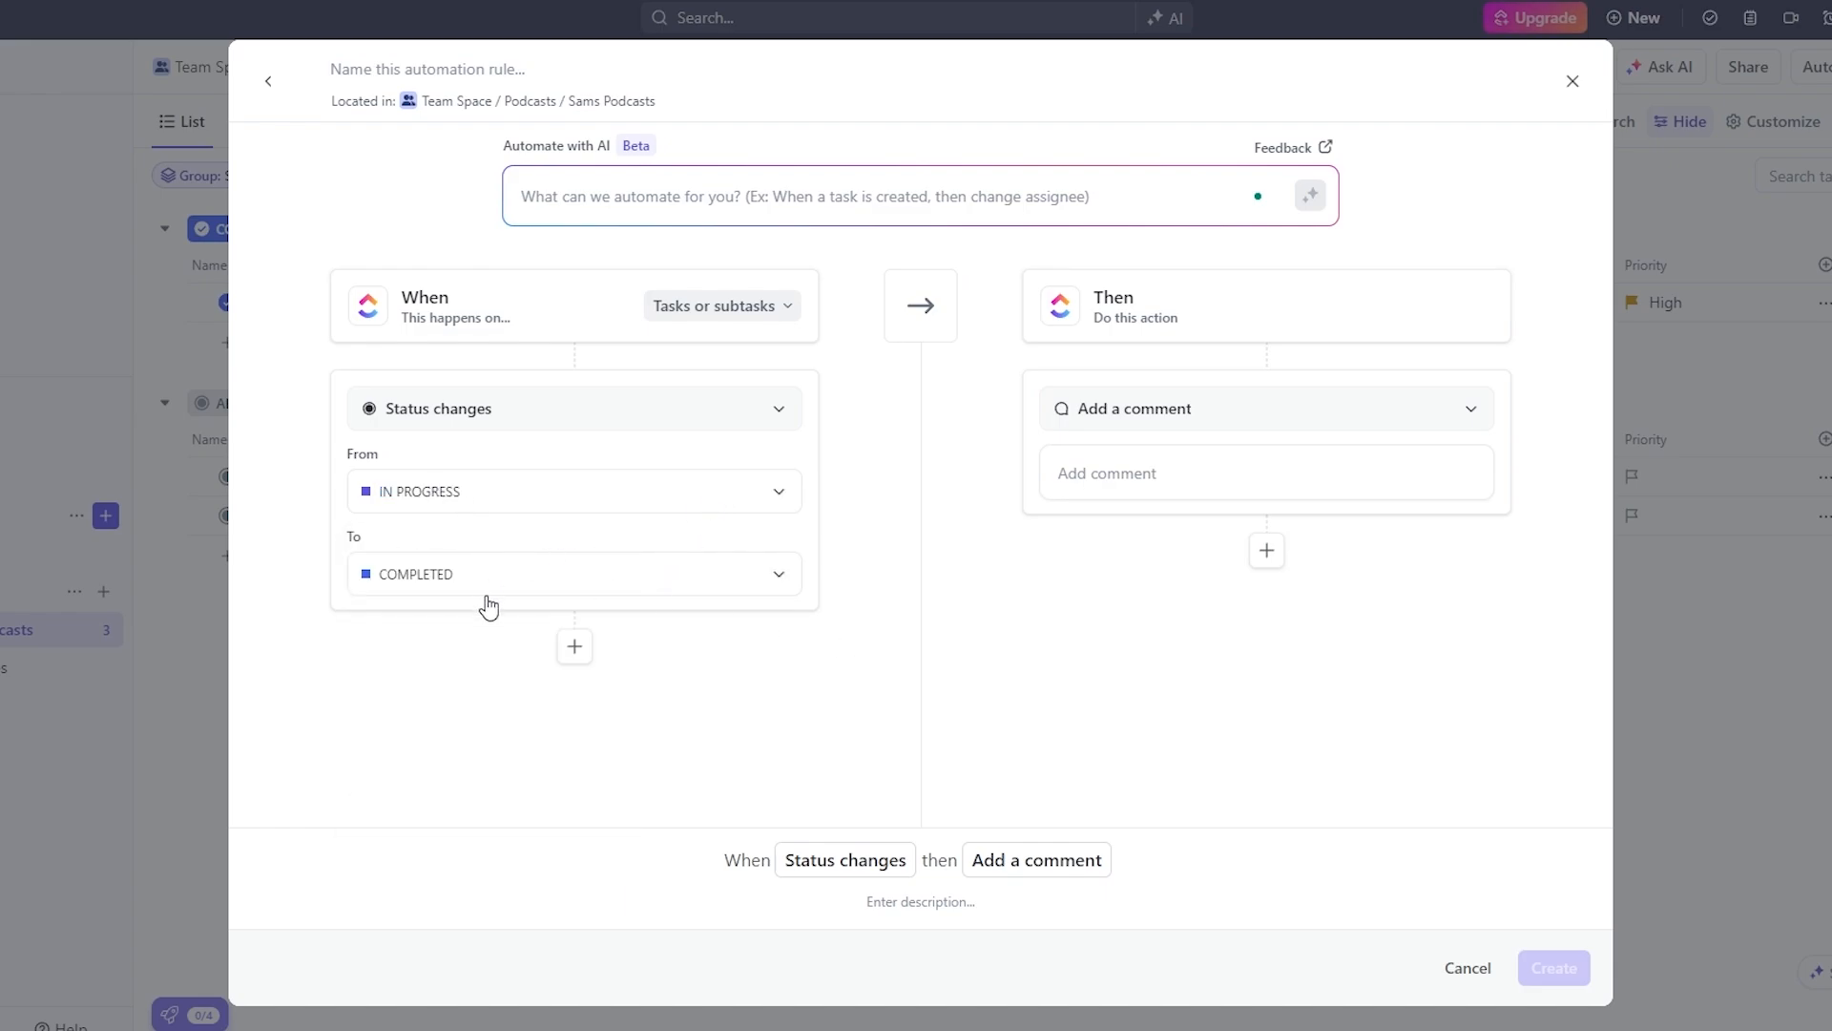
# Compose the automated comment from the Task ID and Task Name fields followed by the text "Task is completed"
pyautogui.click(1247, 484)
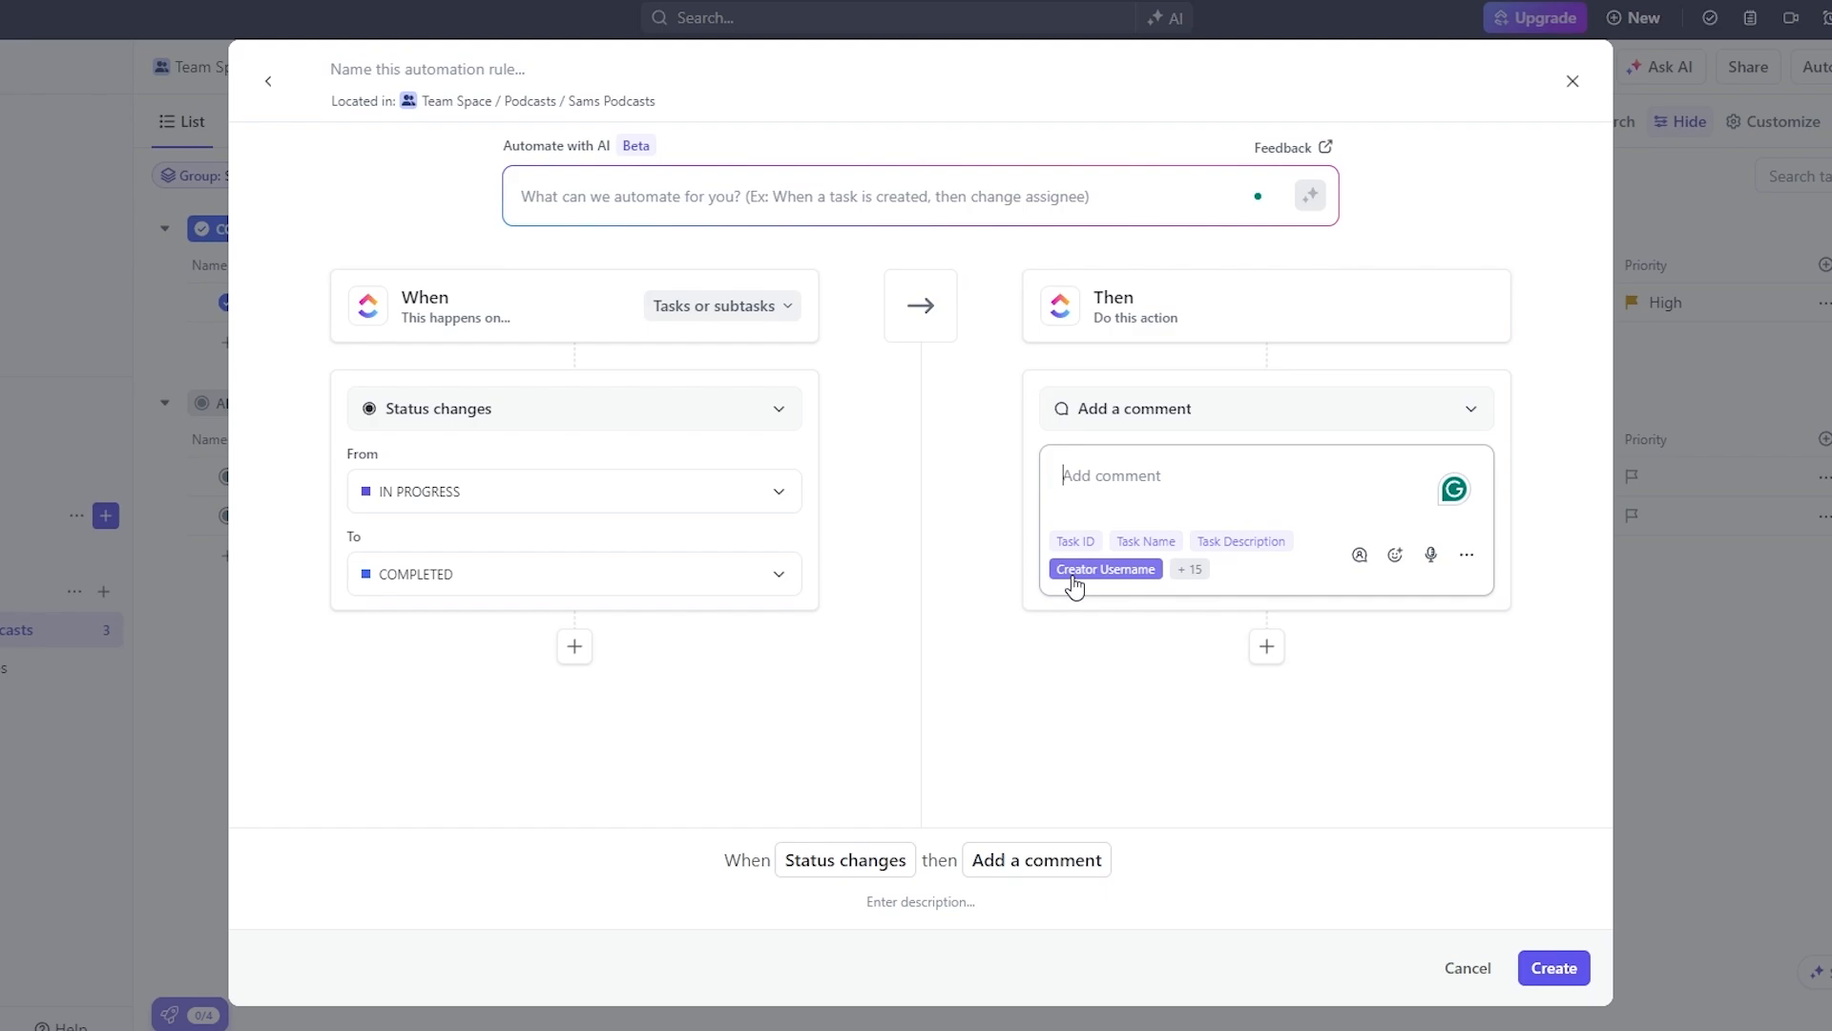
pyautogui.click(1190, 571)
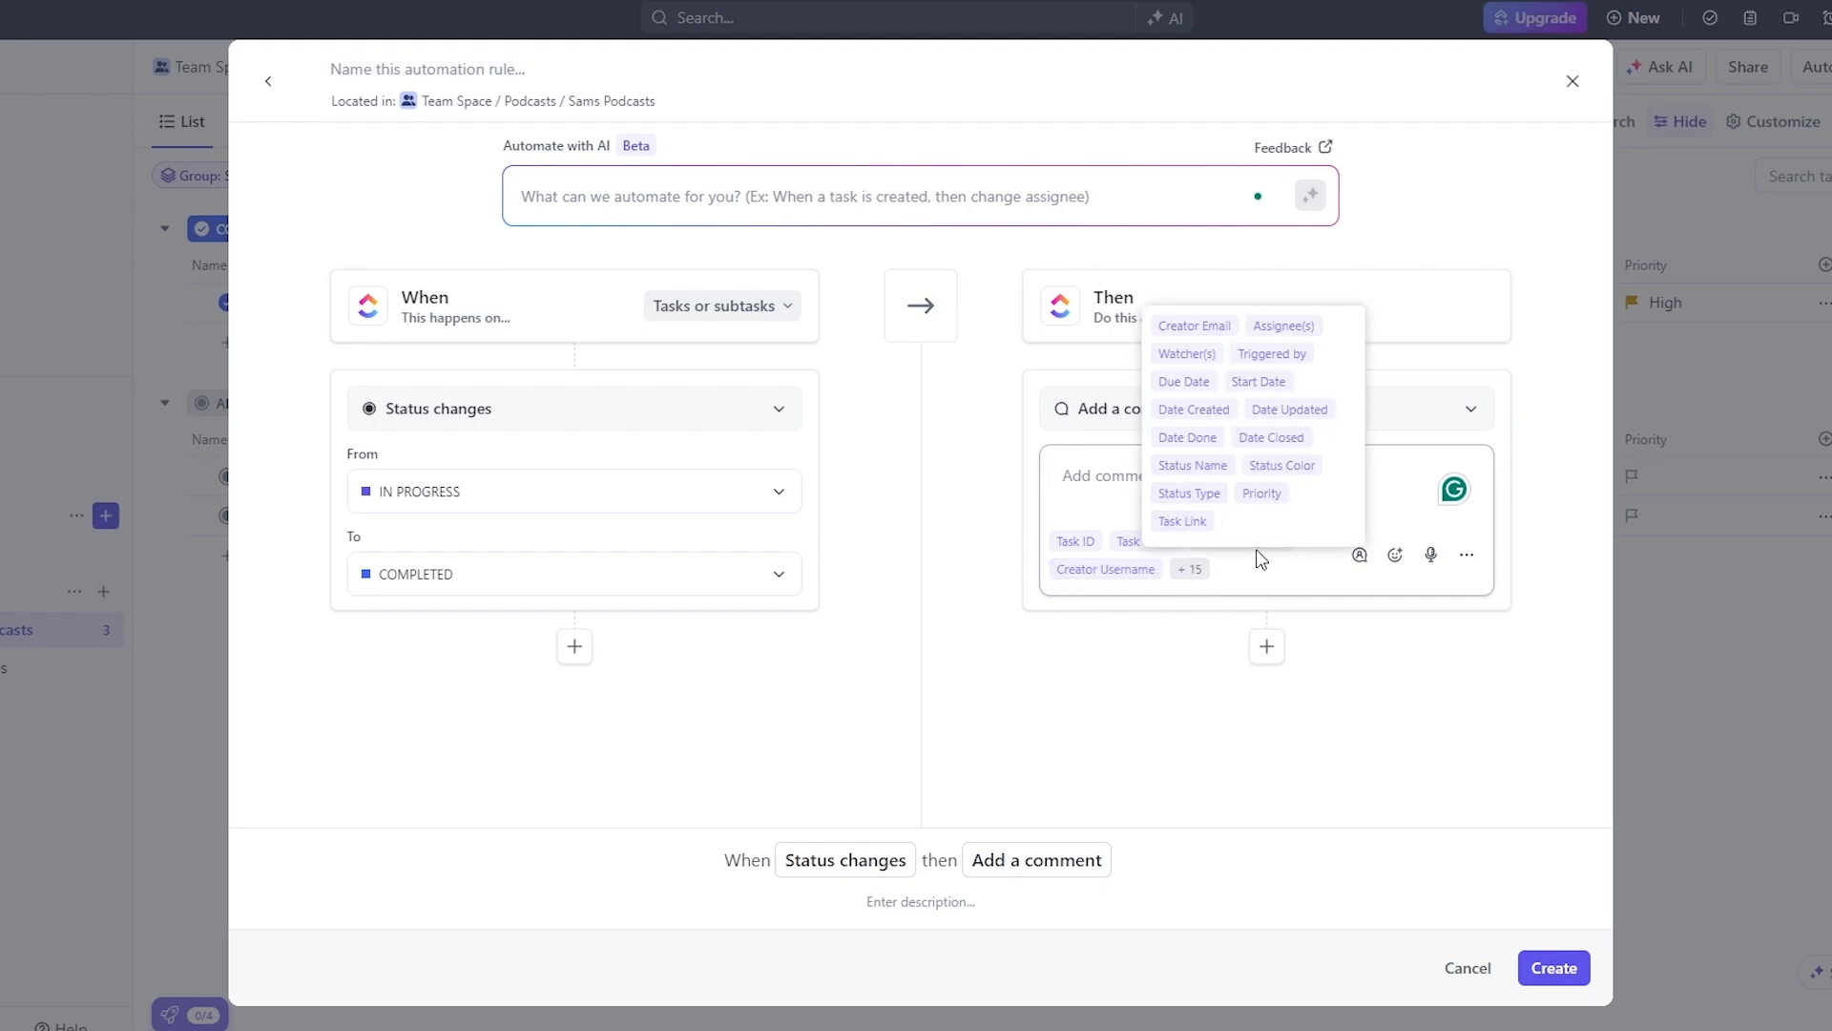
pyautogui.click(1257, 572)
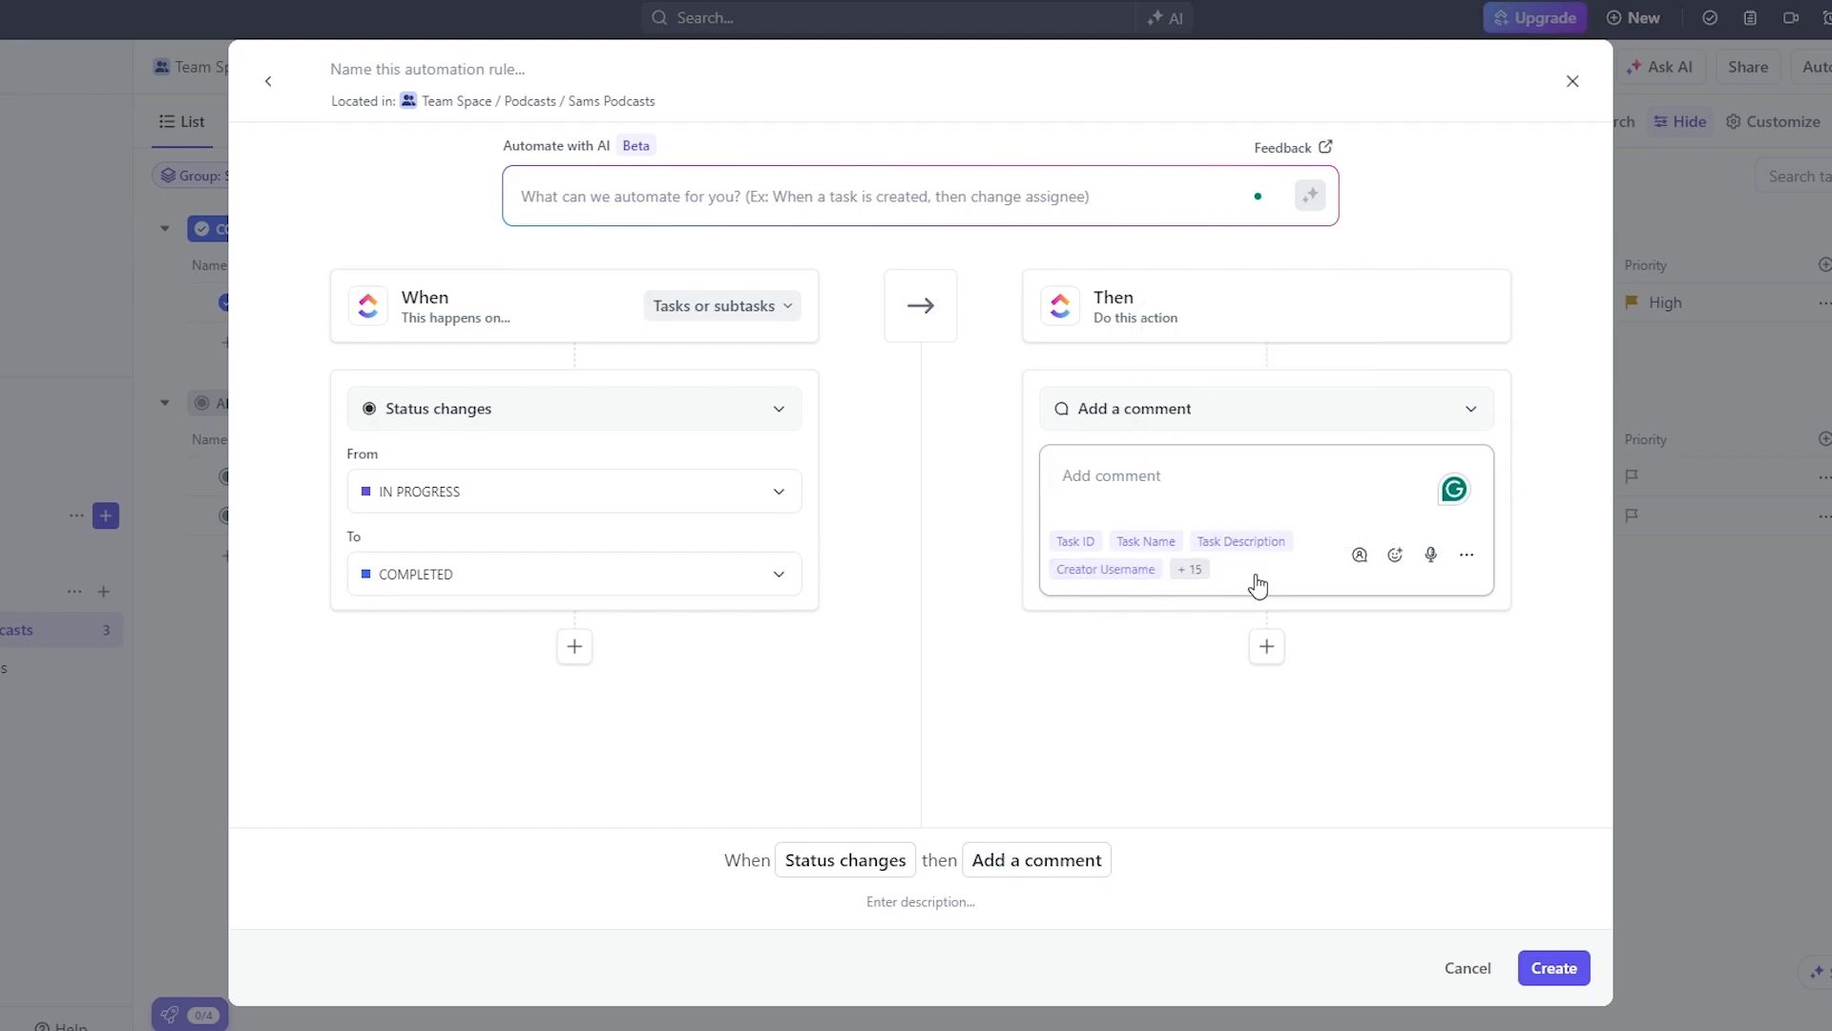
pyautogui.click(1076, 542)
pyautogui.click(1135, 552)
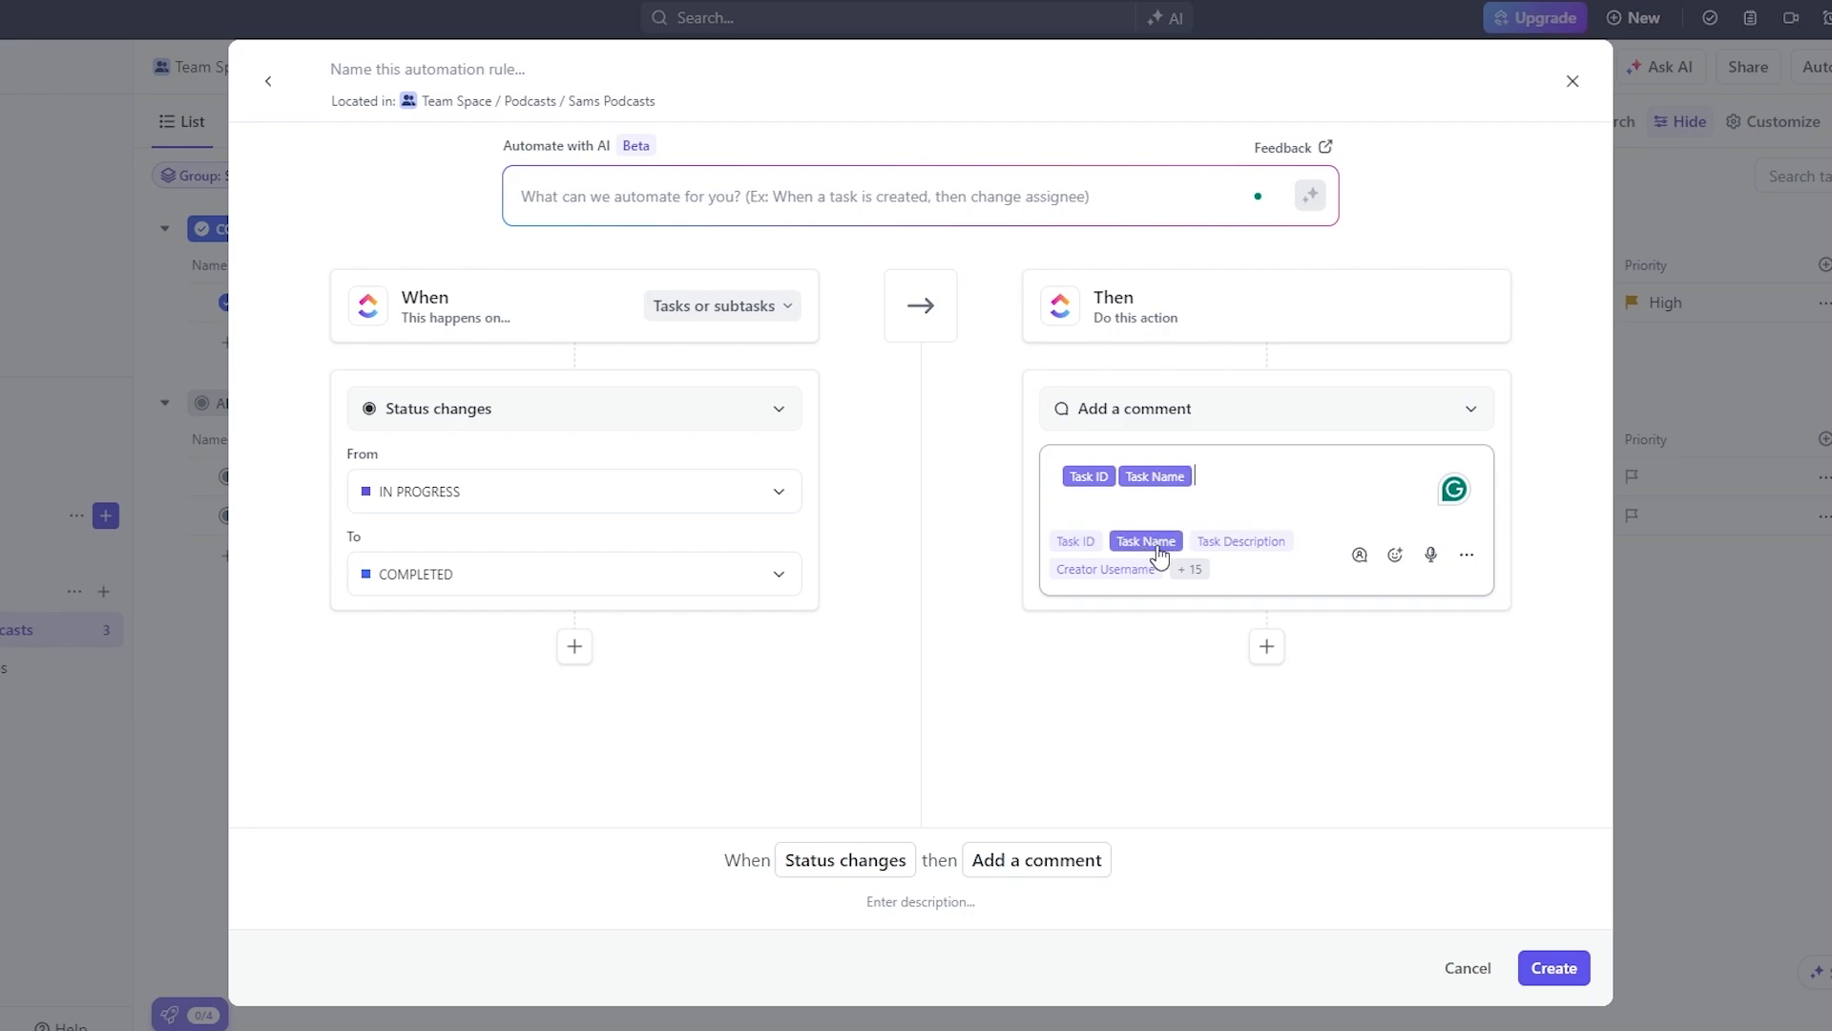
pyautogui.click(1241, 541)
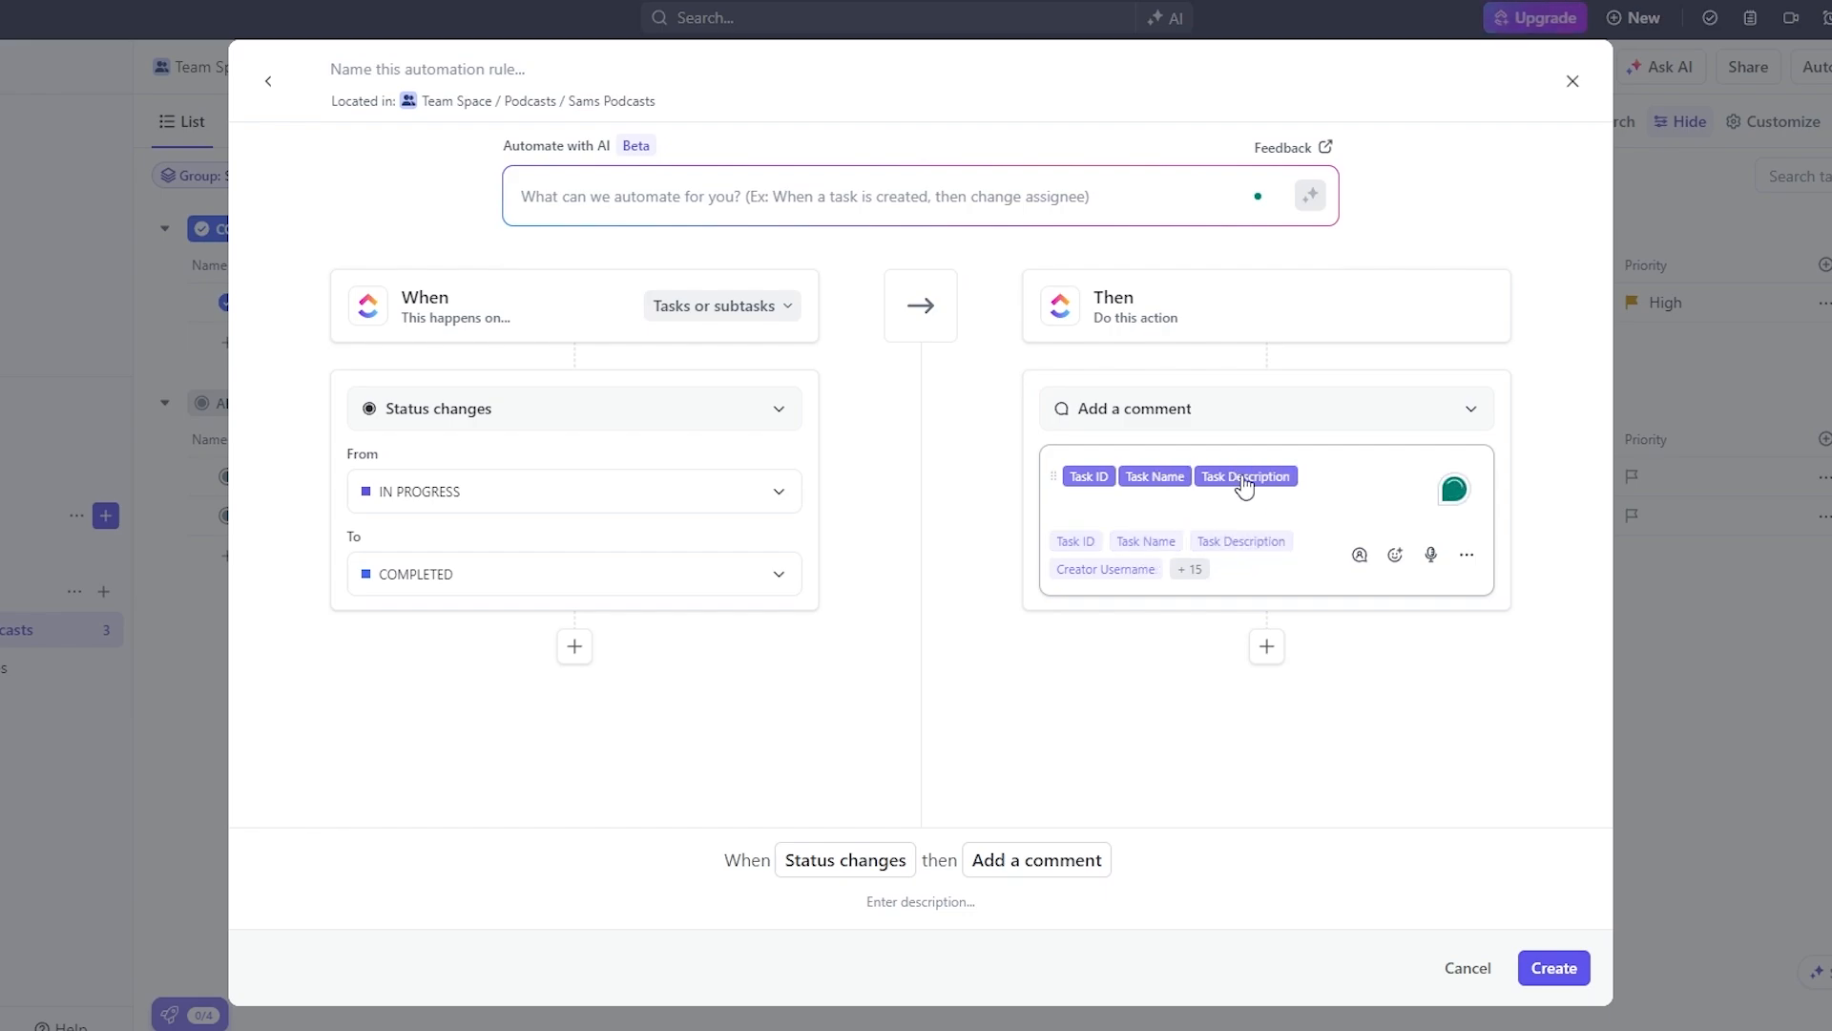
pyautogui.press('BackSpace')
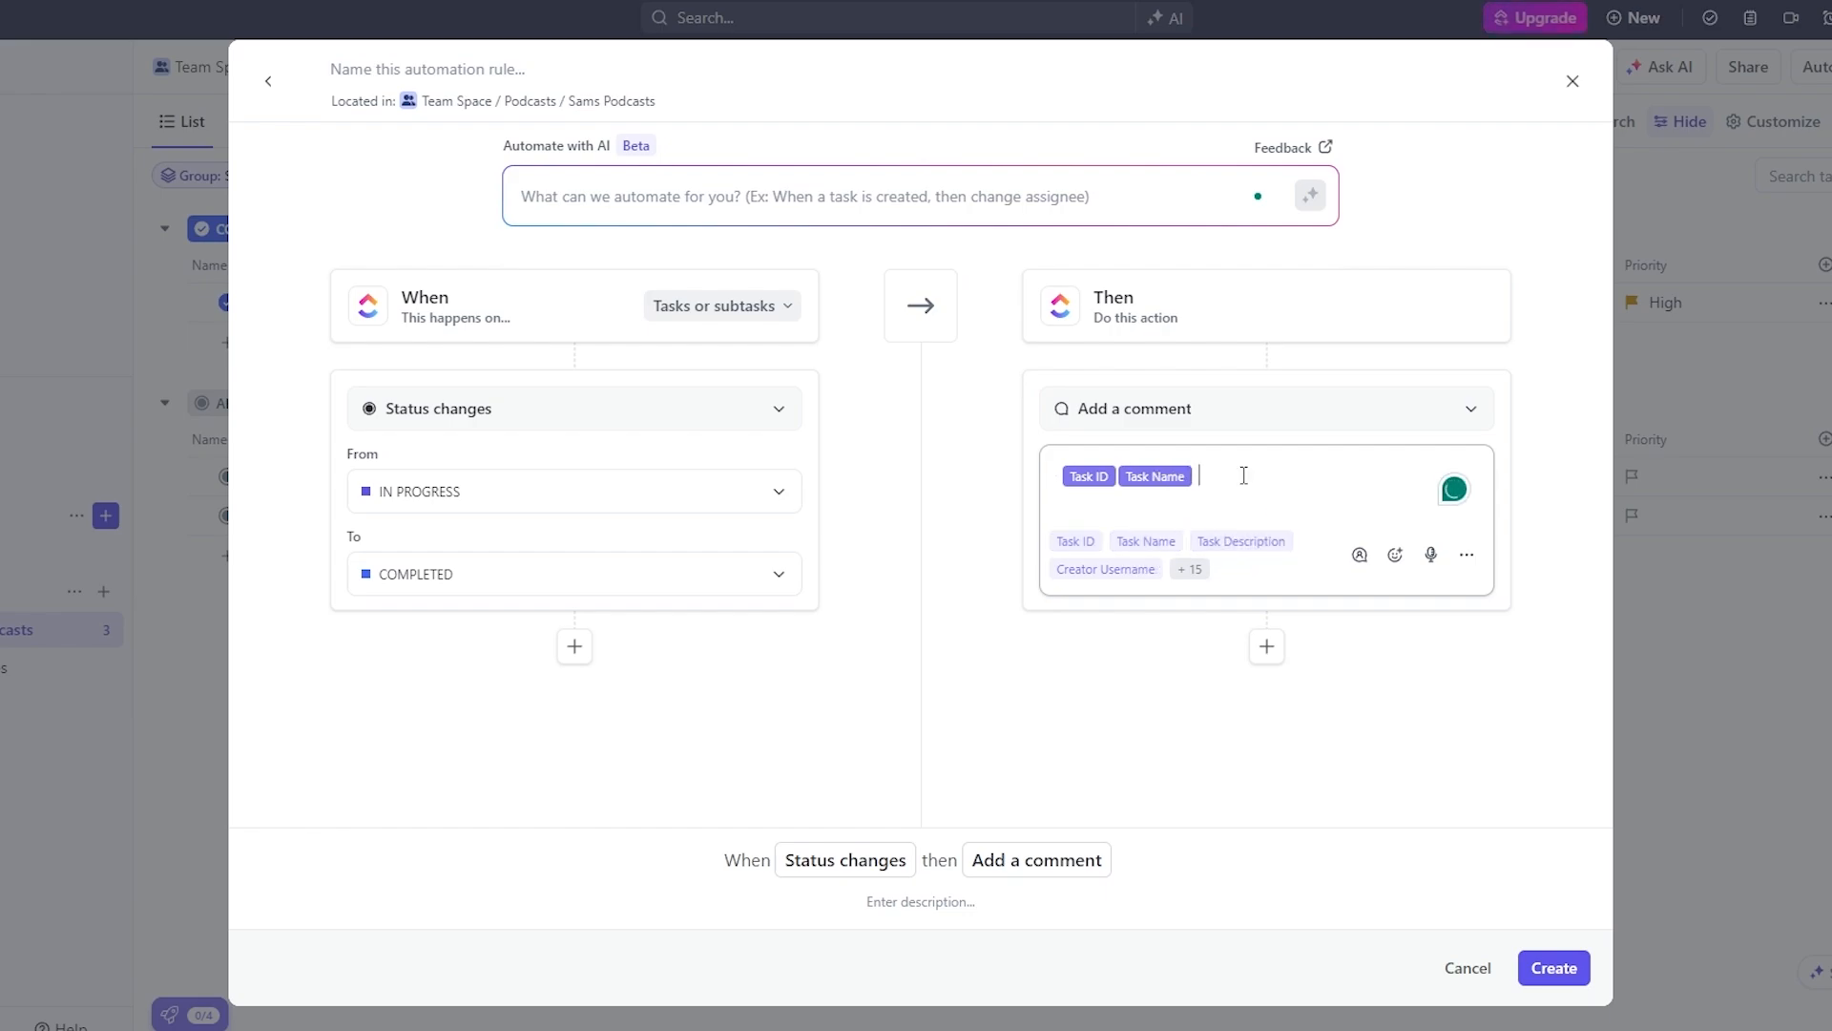
pyautogui.write('Task is completed')
# Set the trigger's target status to UPLOADED (Closed) and its starting status to COMPLETED (Done)
pyautogui.click(769, 575)
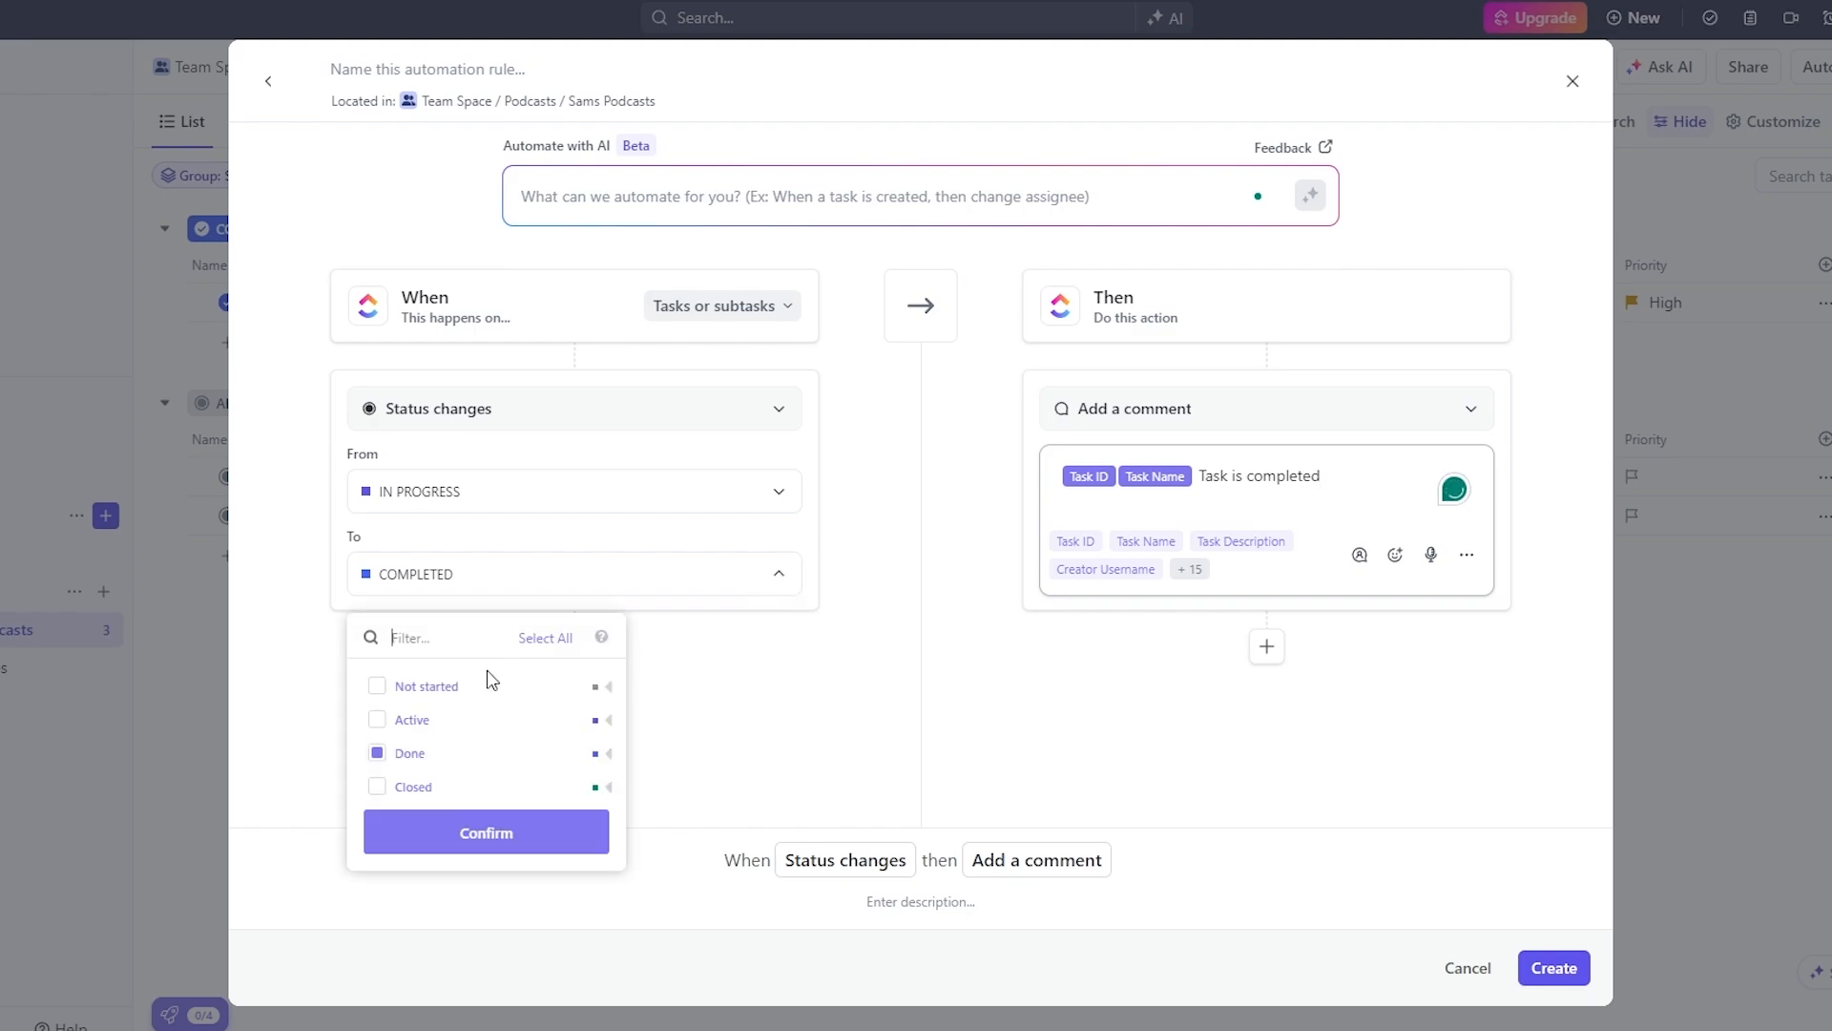
pyautogui.click(379, 789)
pyautogui.click(375, 788)
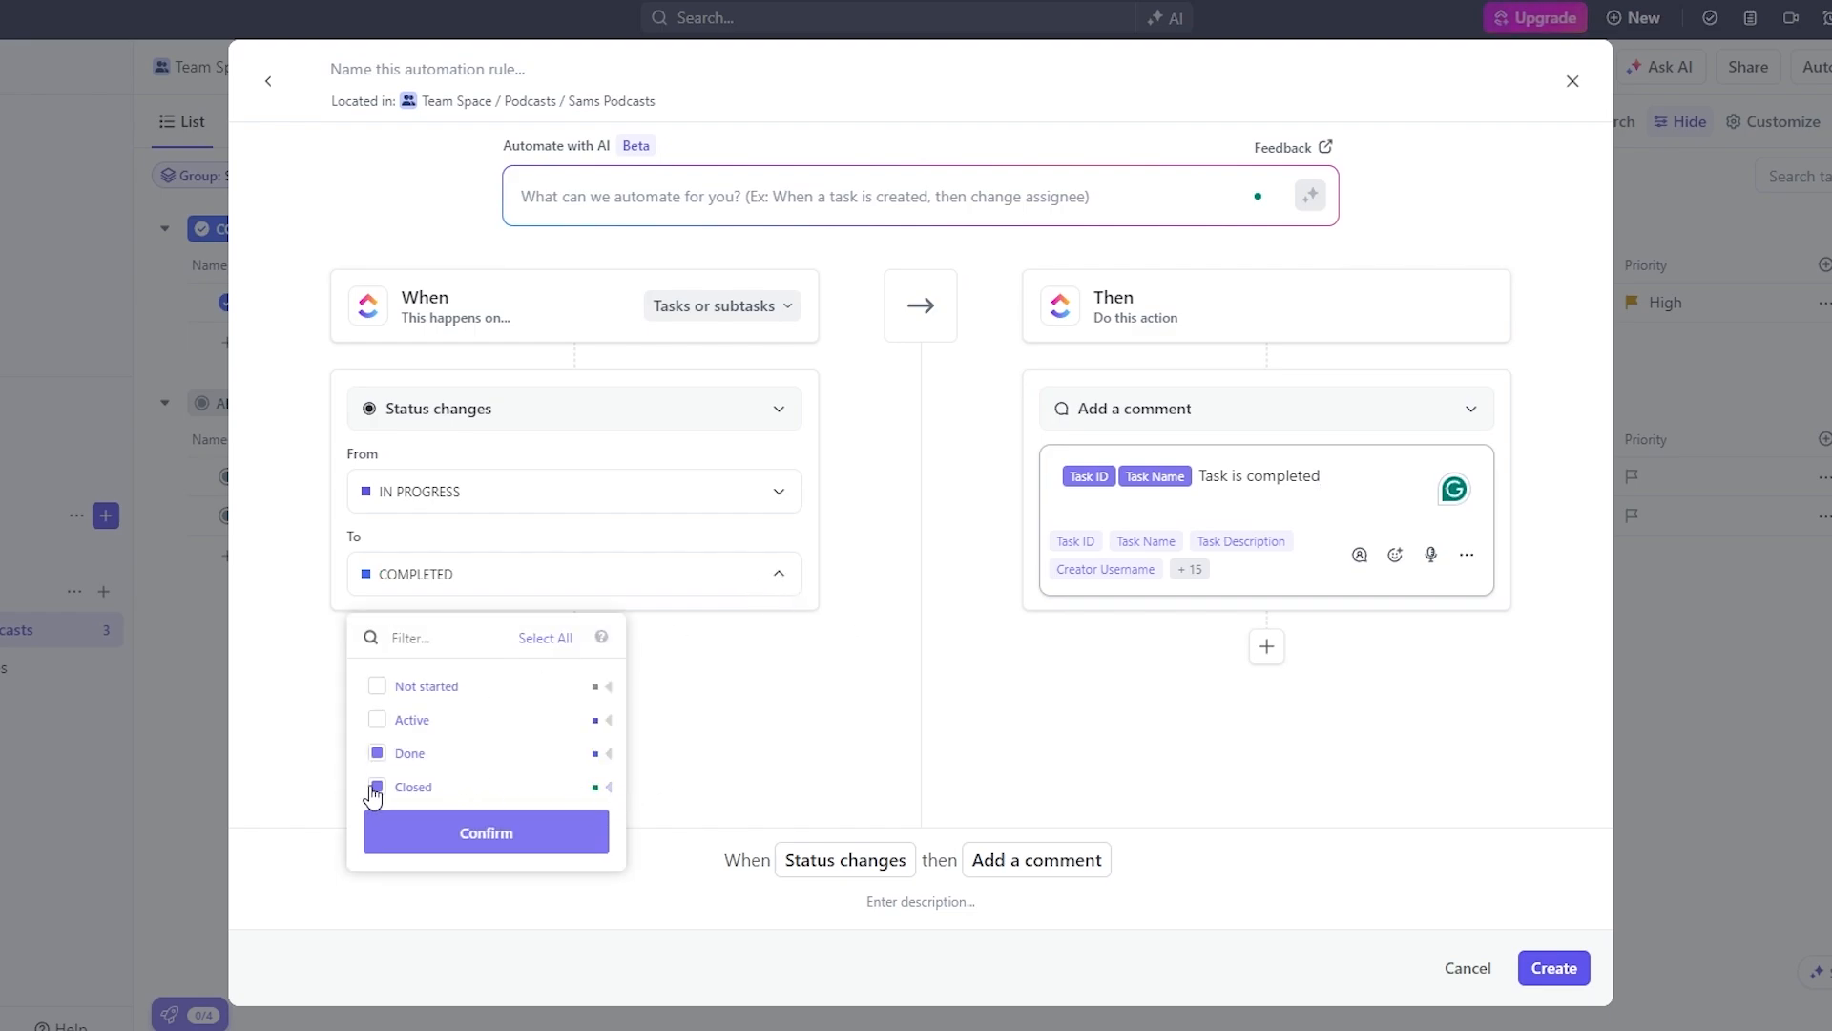
pyautogui.click(377, 754)
pyautogui.click(377, 788)
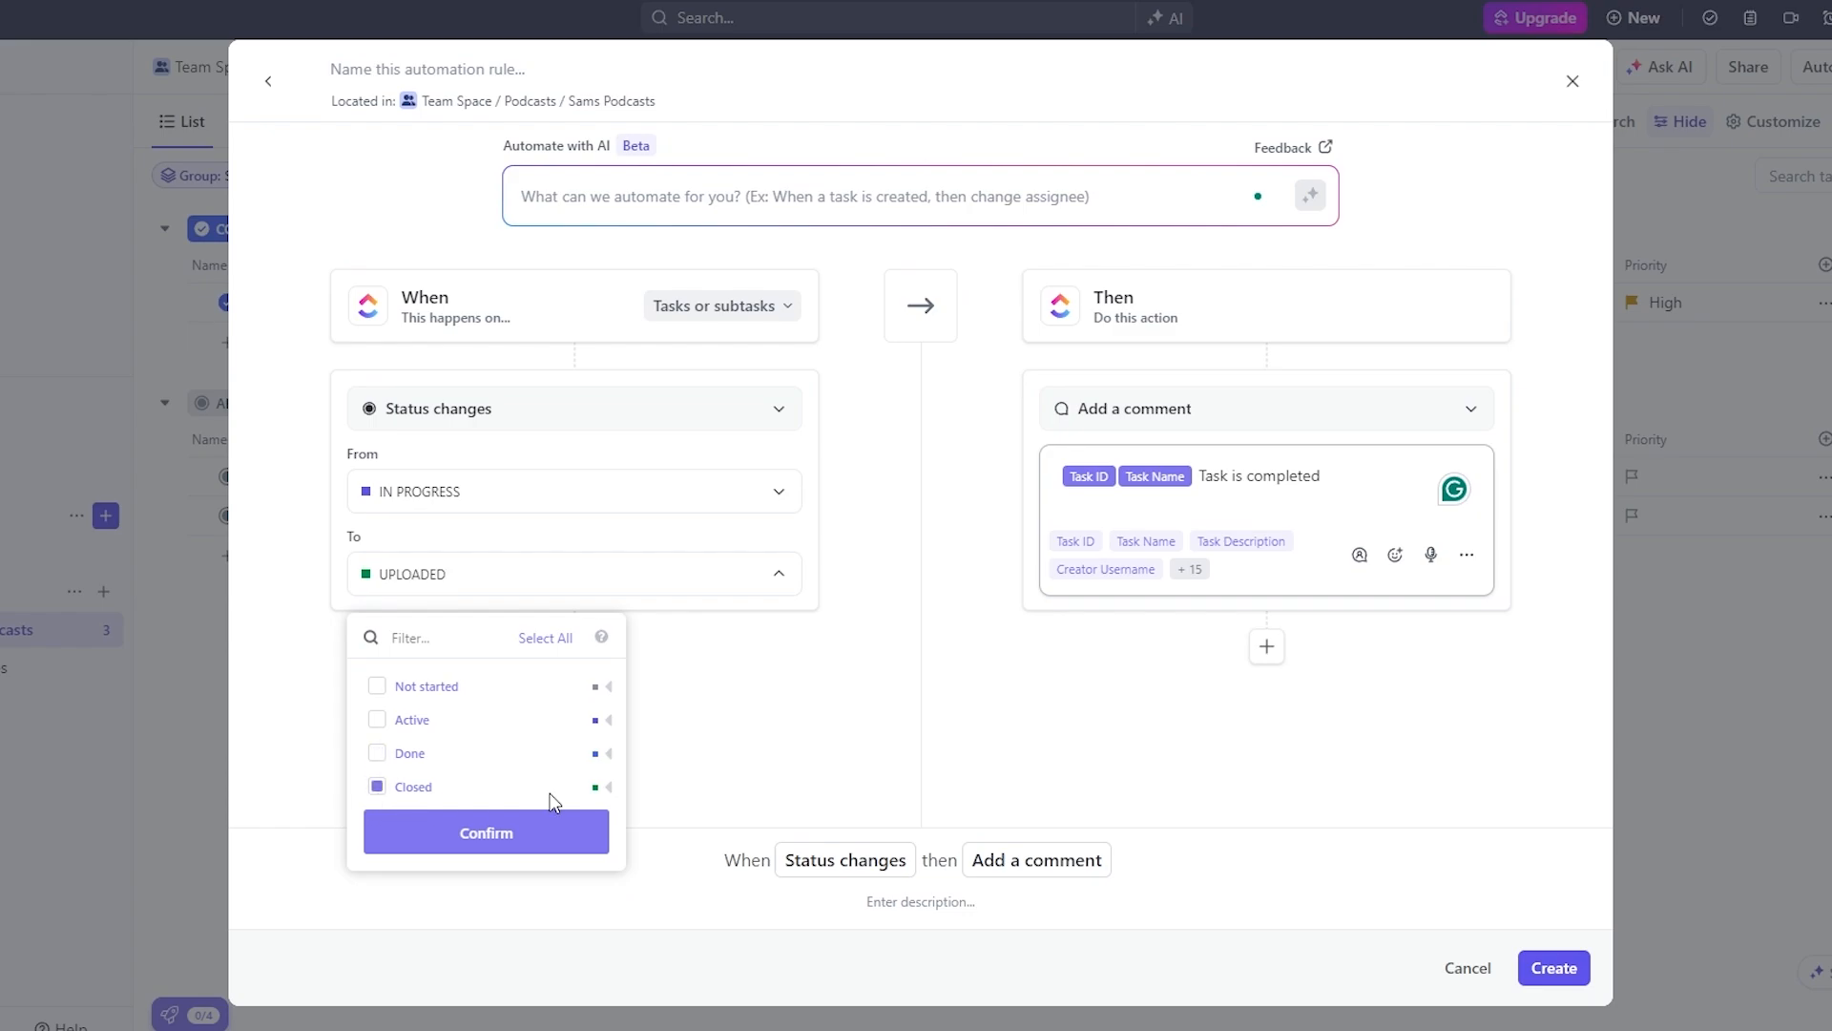
pyautogui.click(608, 787)
pyautogui.click(764, 735)
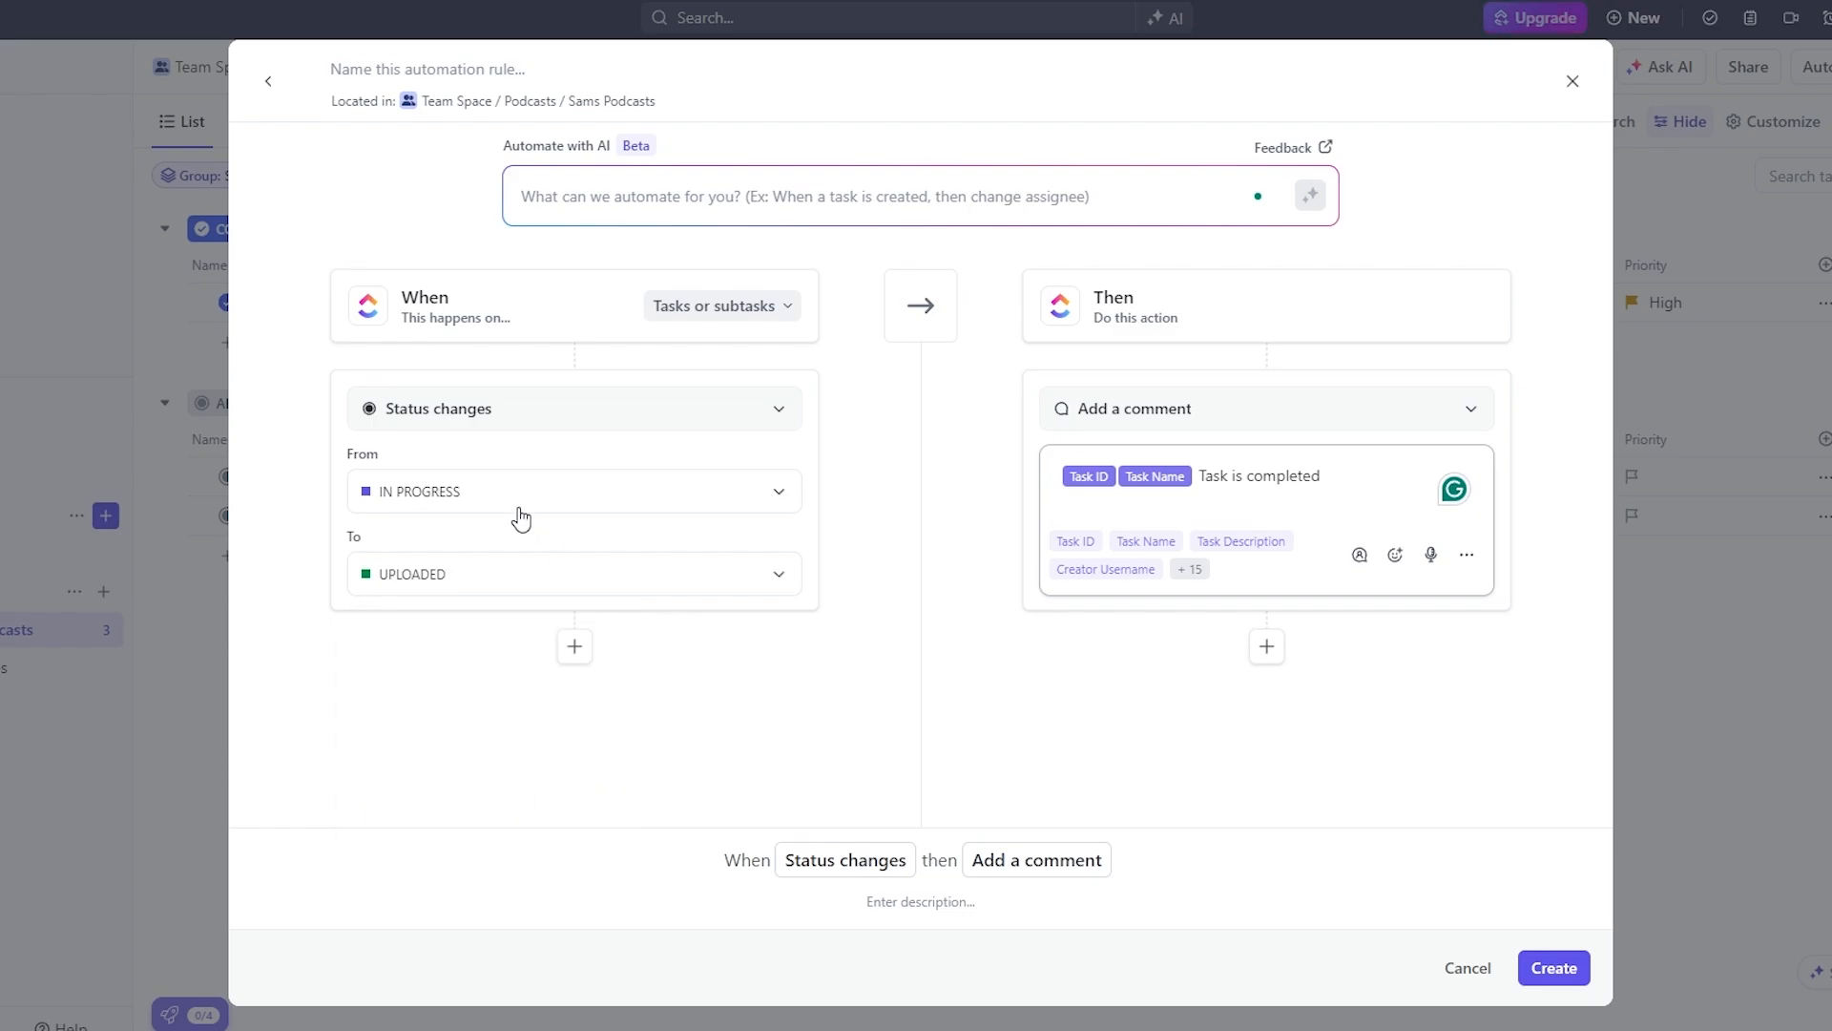
pyautogui.click(523, 503)
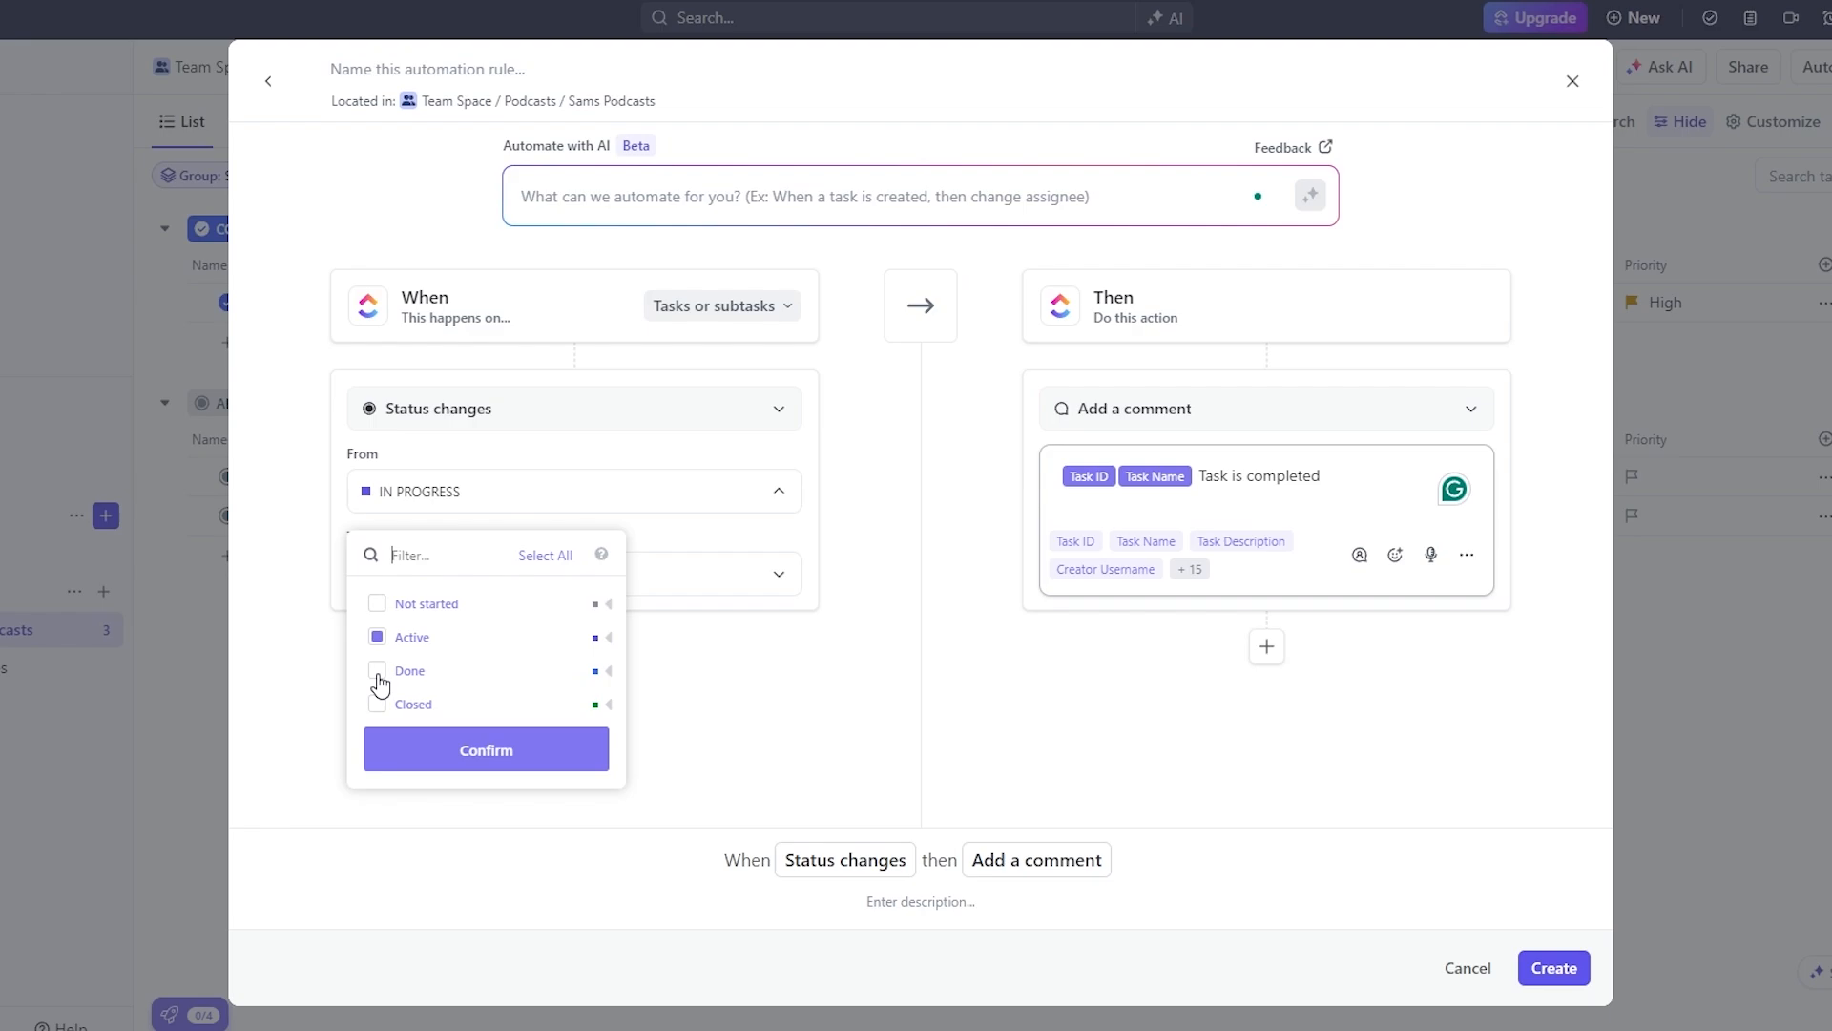
pyautogui.click(378, 674)
pyautogui.click(548, 519)
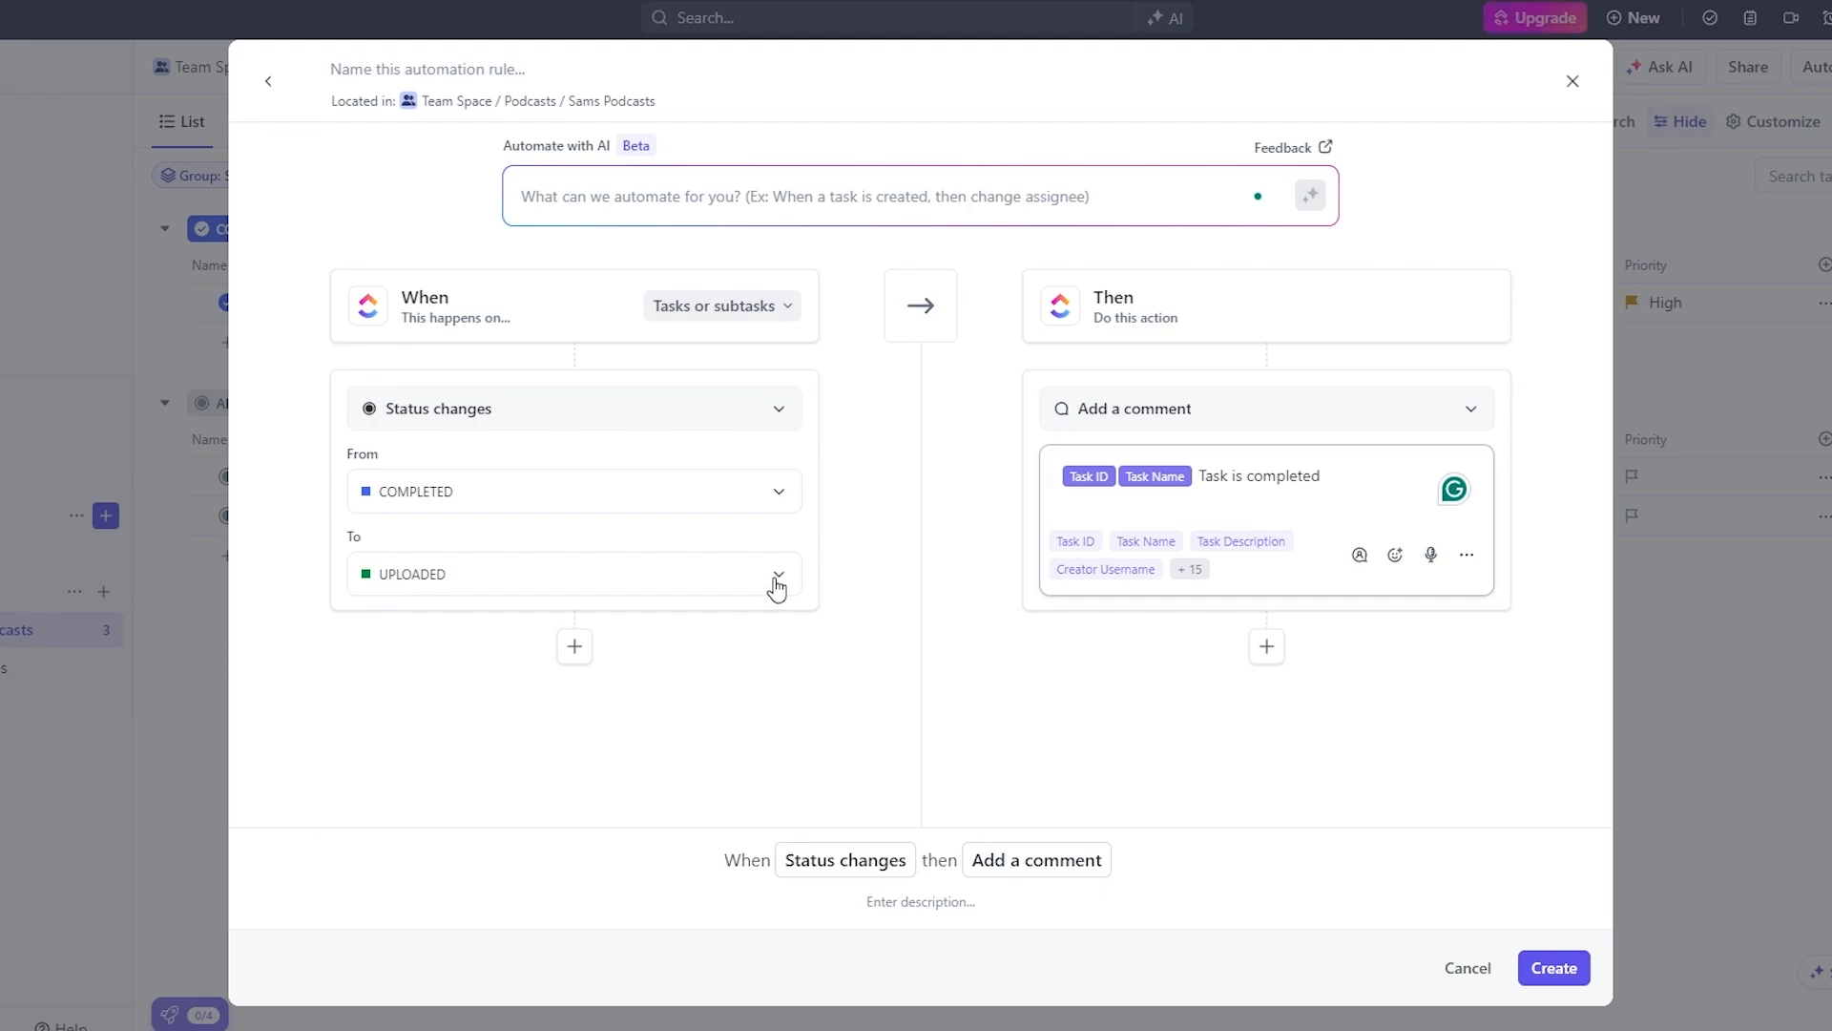
# Replace the comment's text after the two task fields with "Podcast Uploaded" and create the automation
pyautogui.moveTo(1335, 482); pyautogui.dragTo(1212, 482)
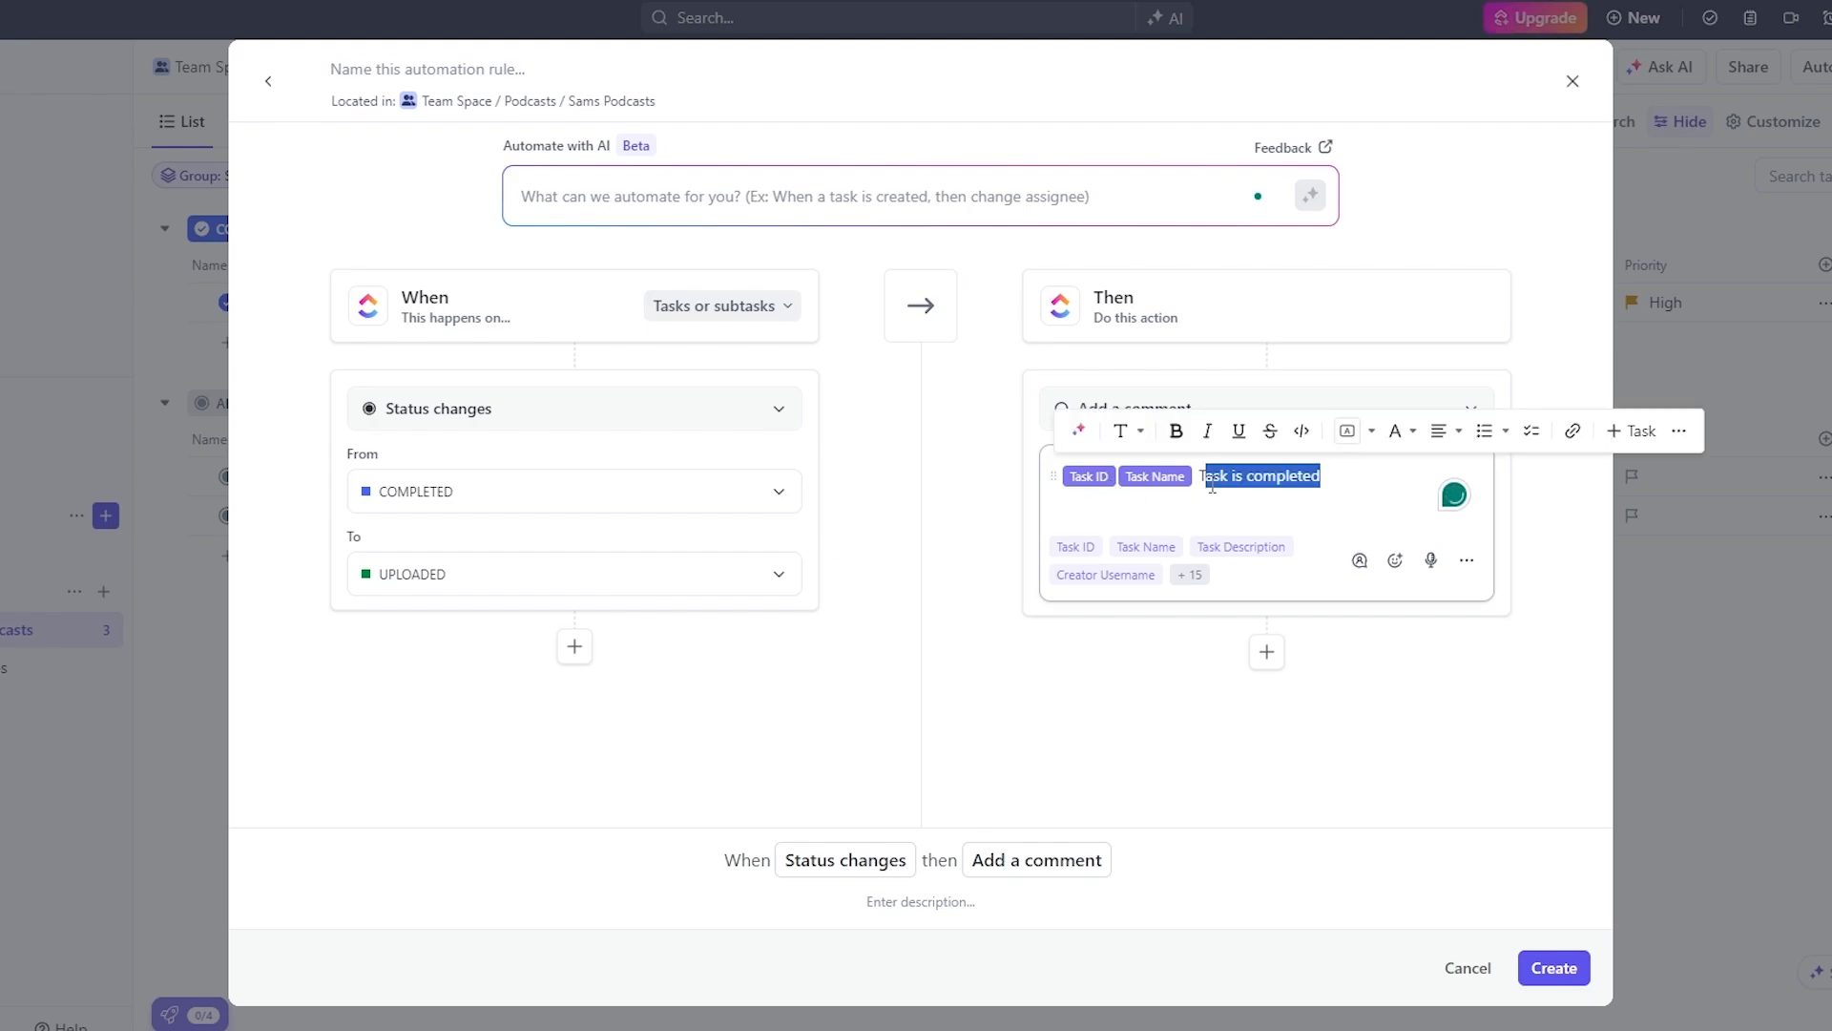
pyautogui.press('BackSpace')
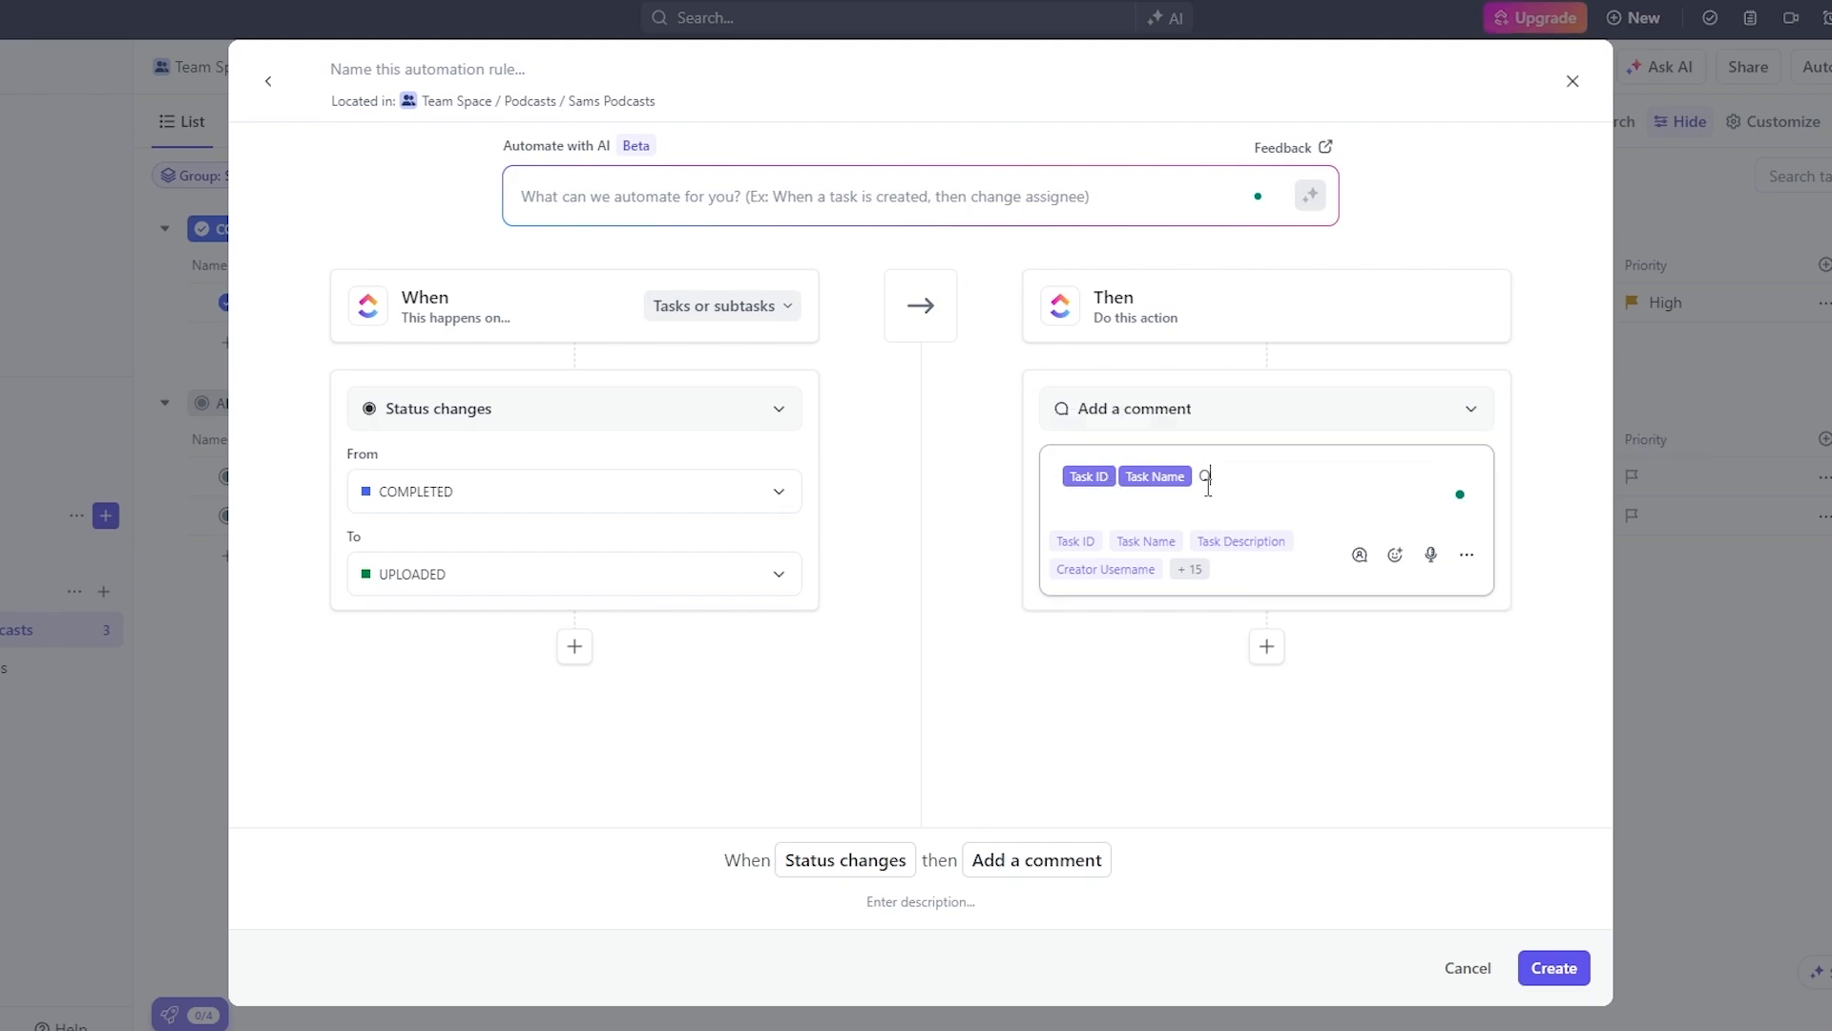
pyautogui.write('Podcast Uploaded')
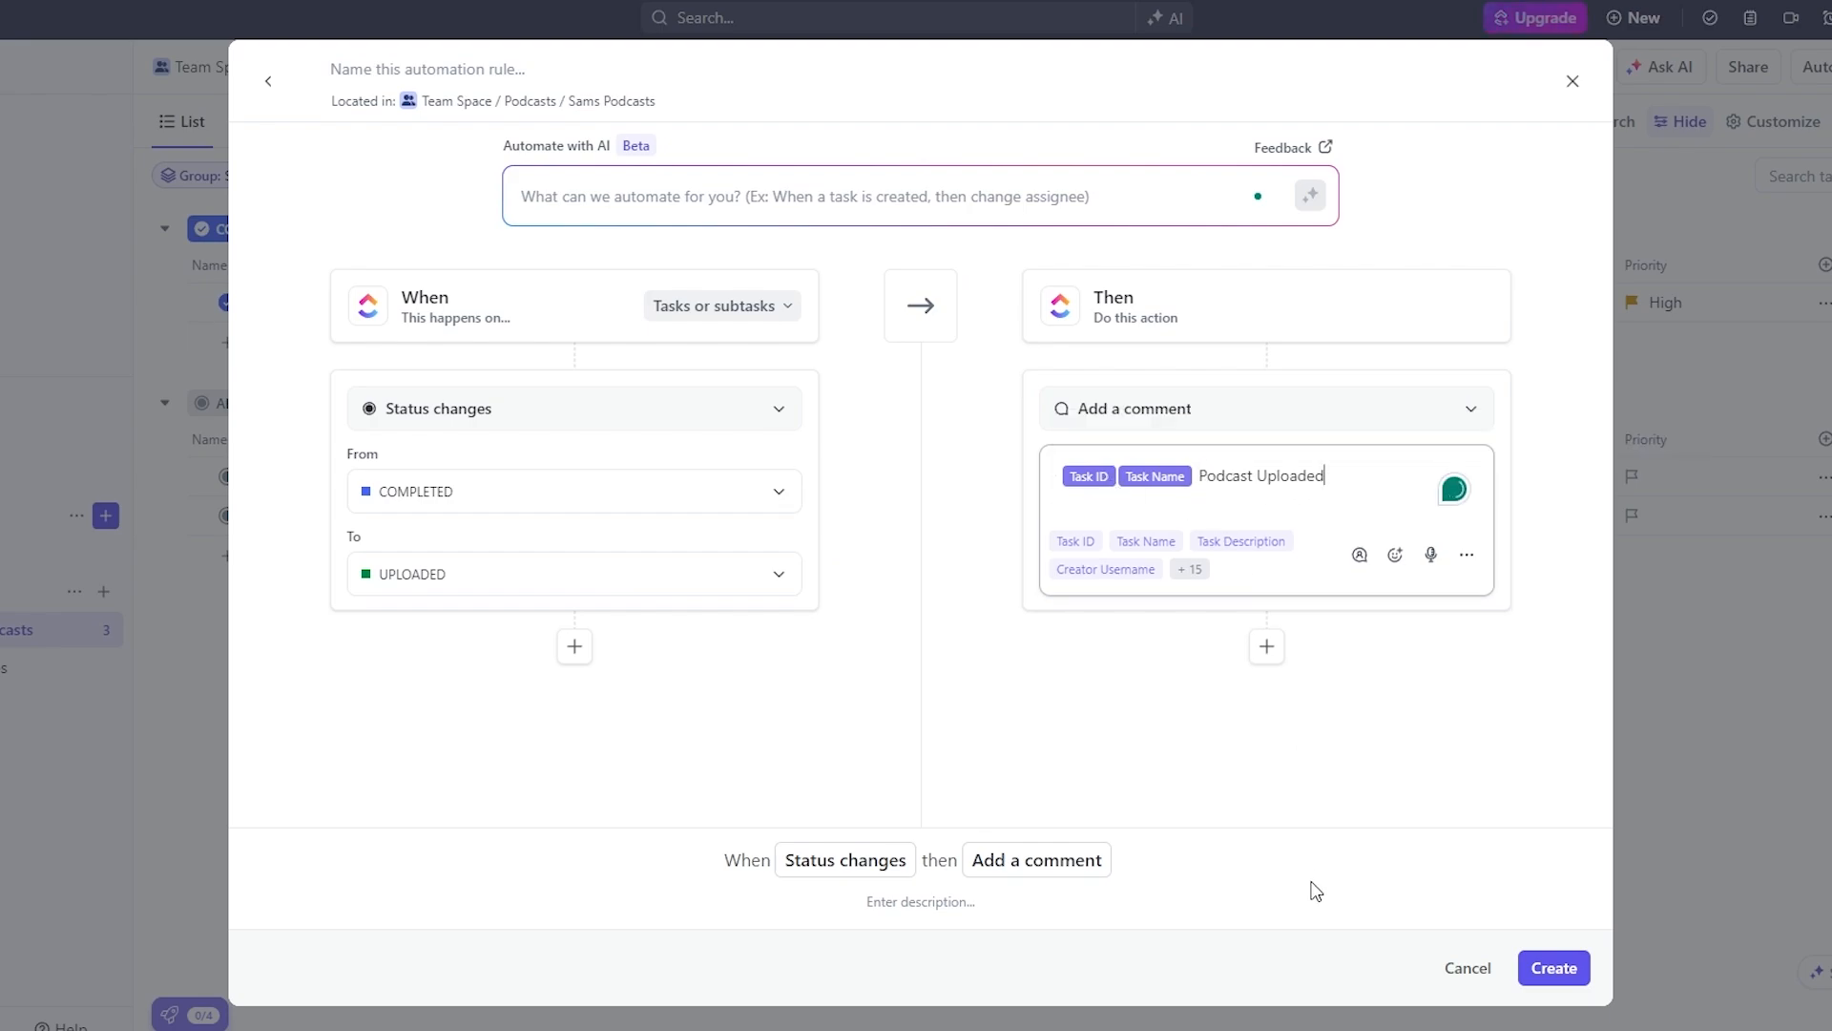
pyautogui.click(1555, 969)
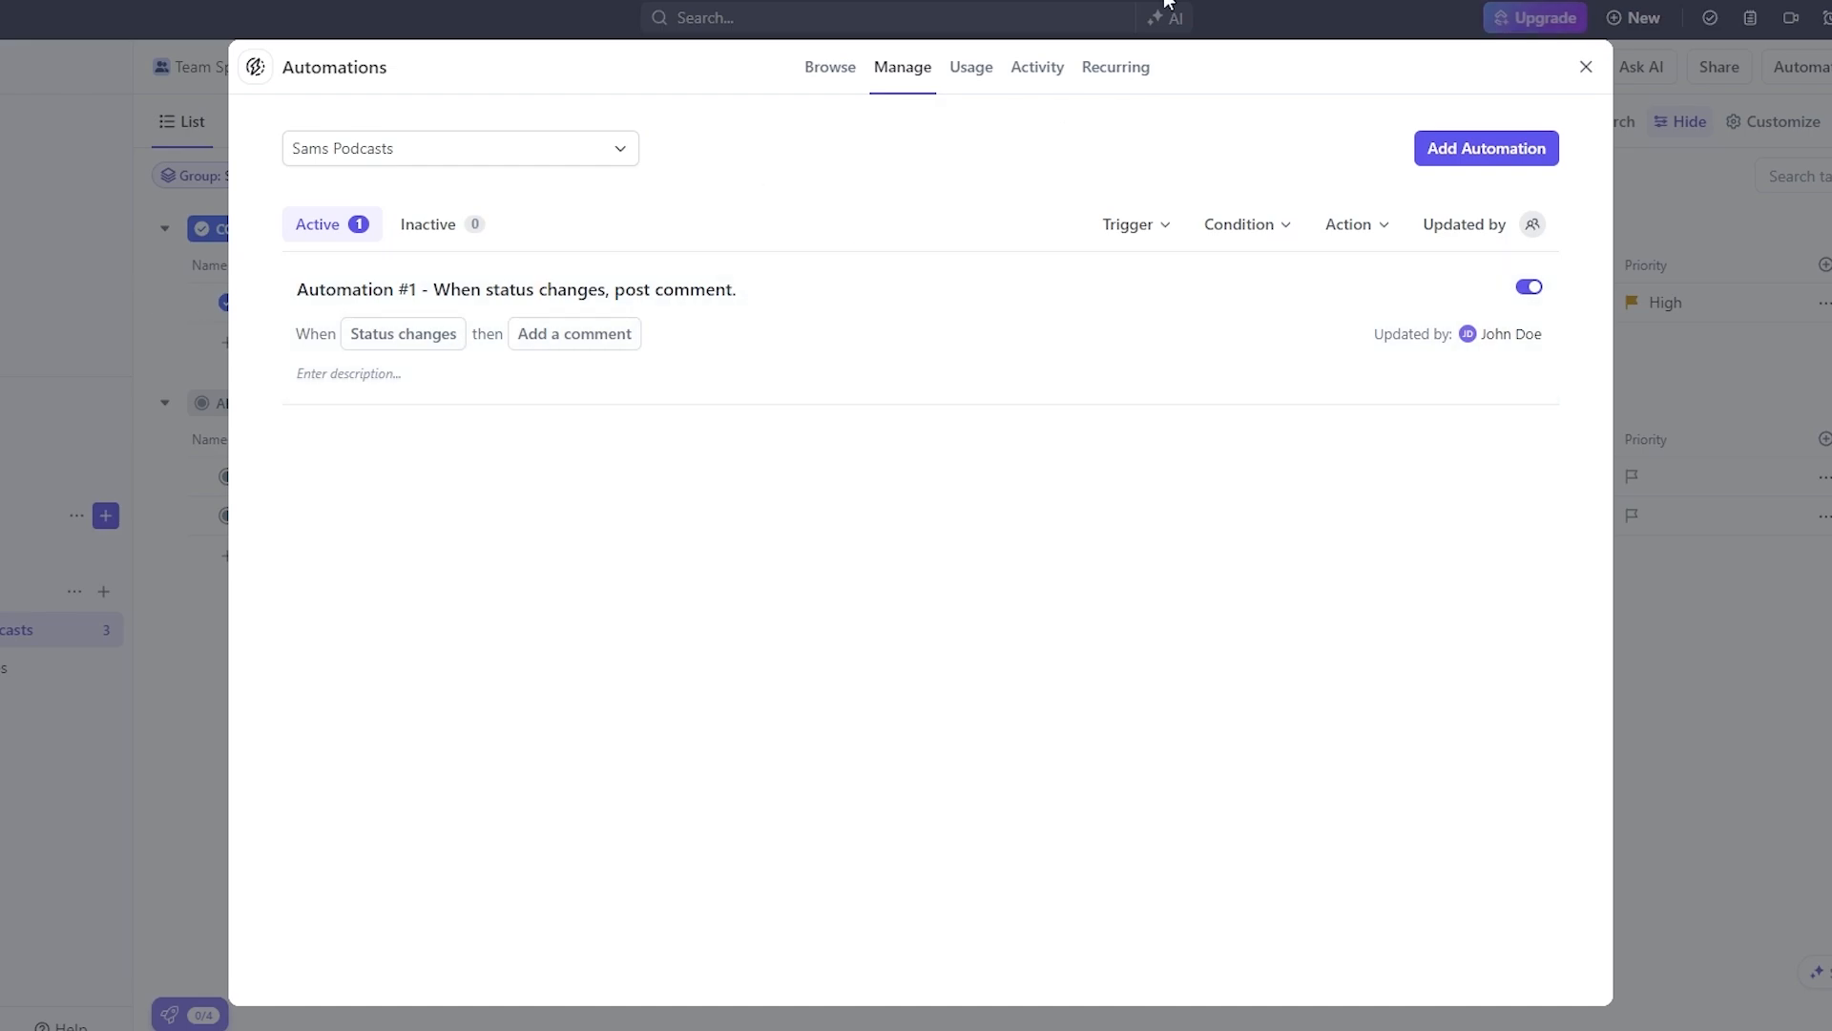
pyautogui.click(1582, 66)
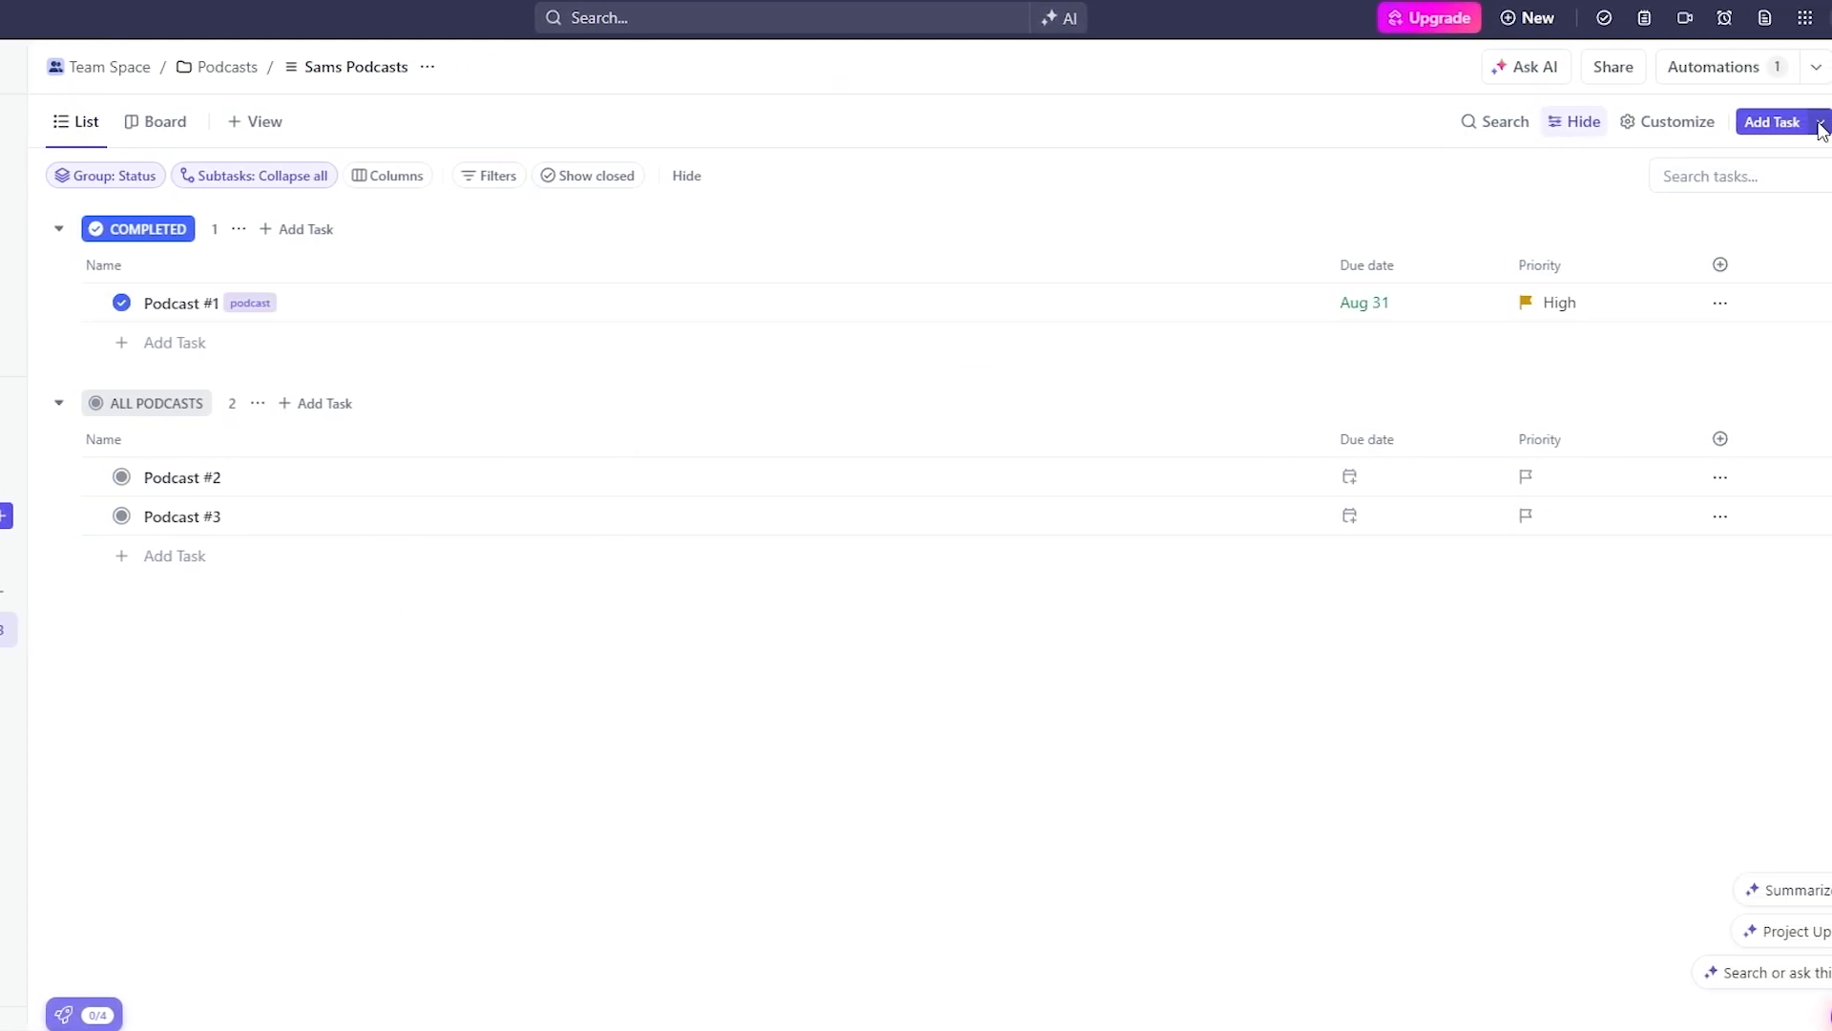
# Set Me as the automatic watcher for tasks in the Sams Podcasts list
pyautogui.click(1815, 69)
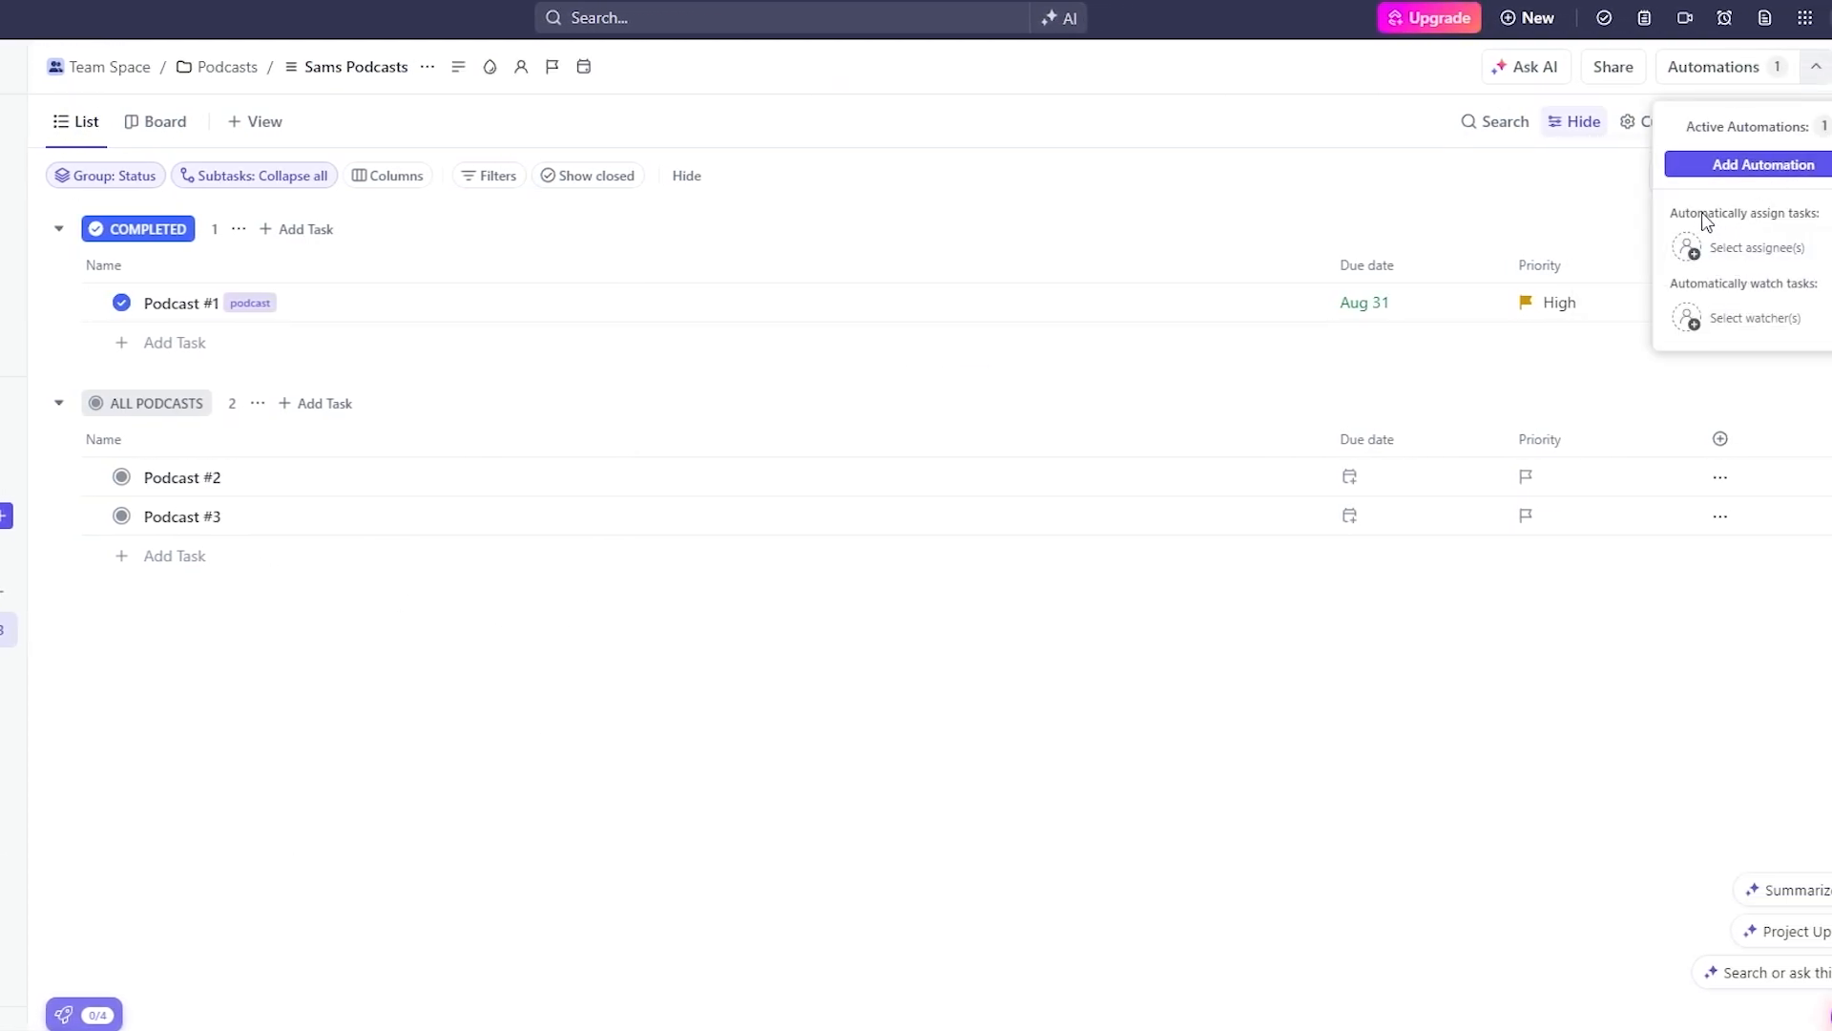
pyautogui.moveTo(1697, 214); pyautogui.dragTo(1820, 226)
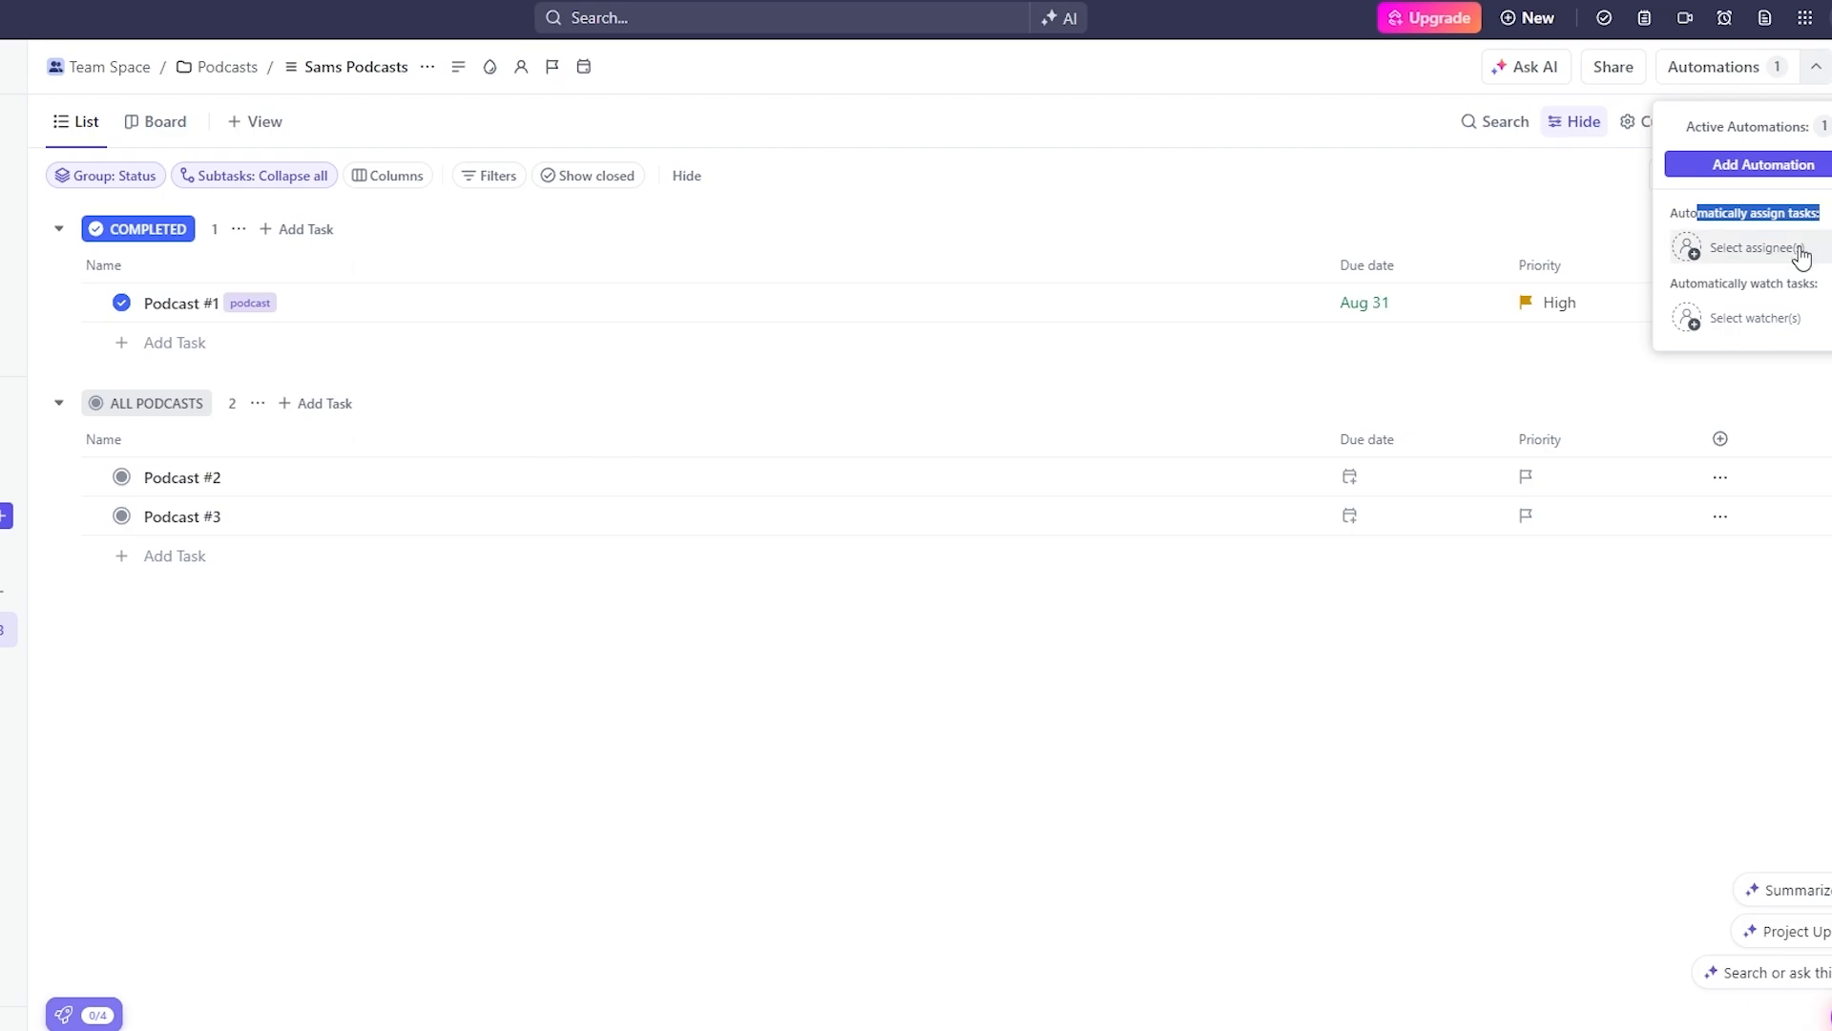
pyautogui.click(1798, 251)
pyautogui.click(1735, 245)
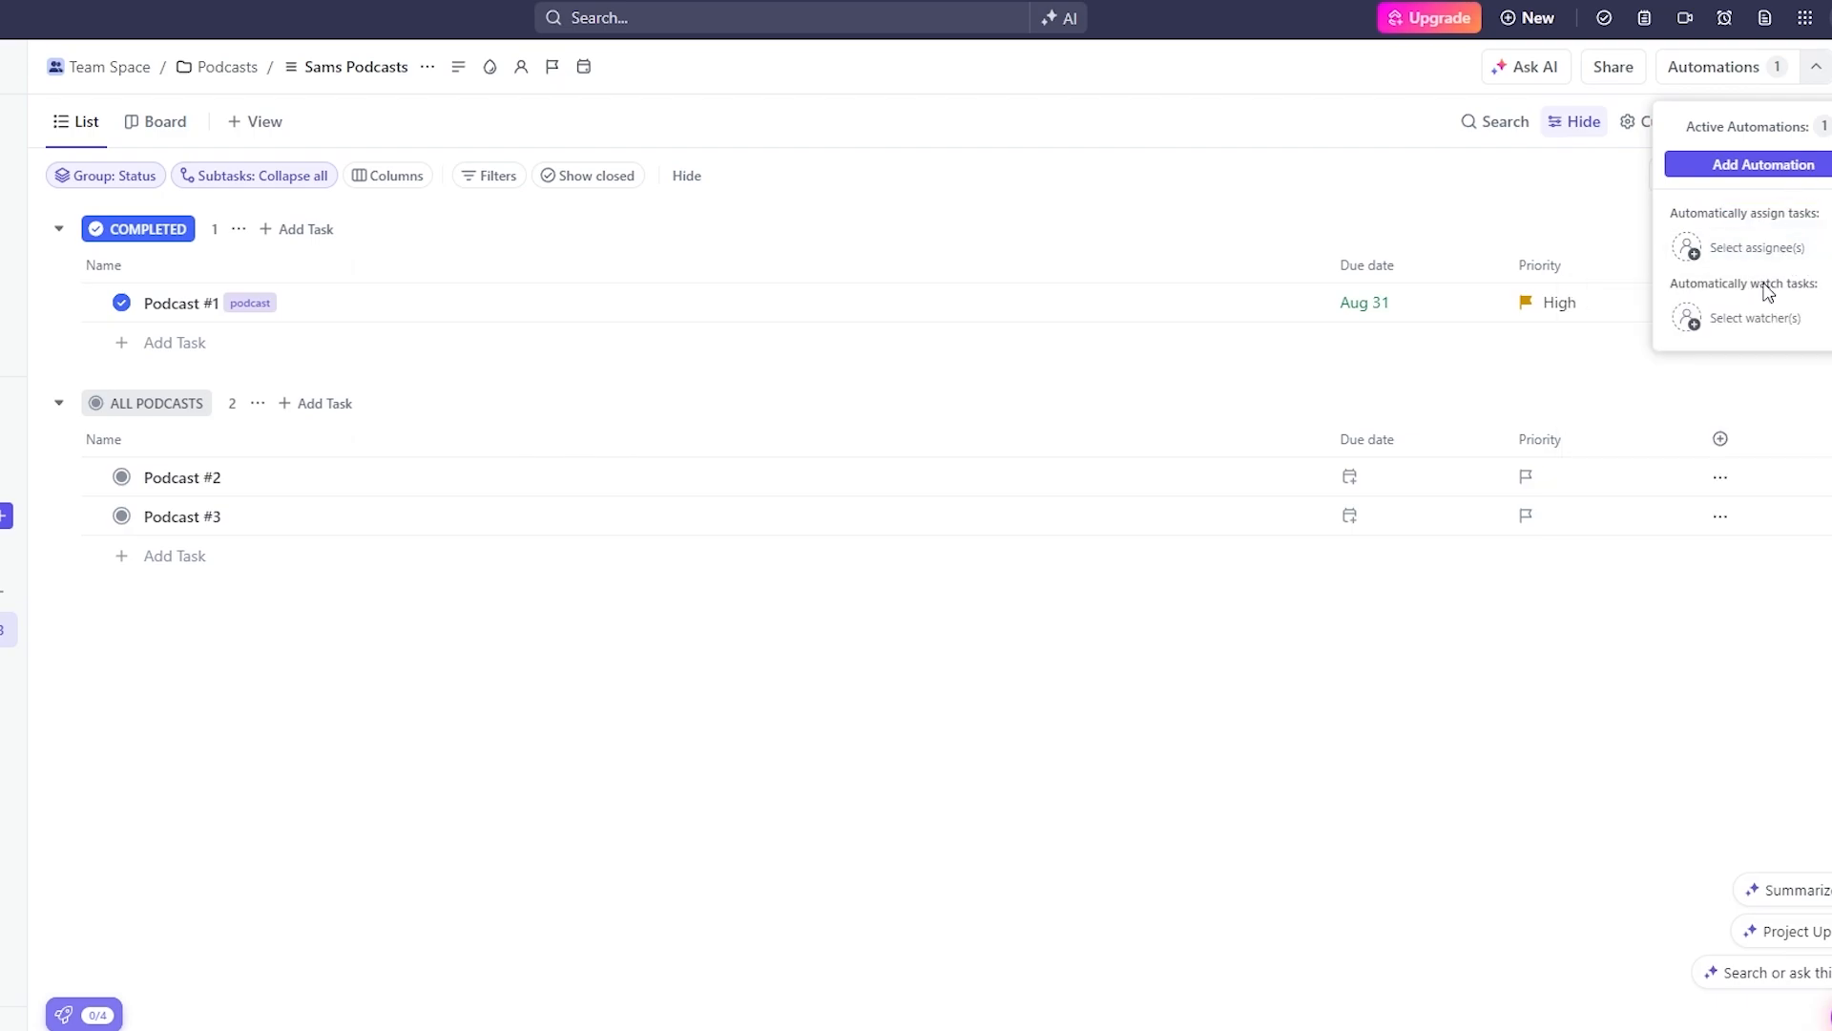
pyautogui.moveTo(1709, 283); pyautogui.dragTo(1818, 285)
pyautogui.click(1701, 329)
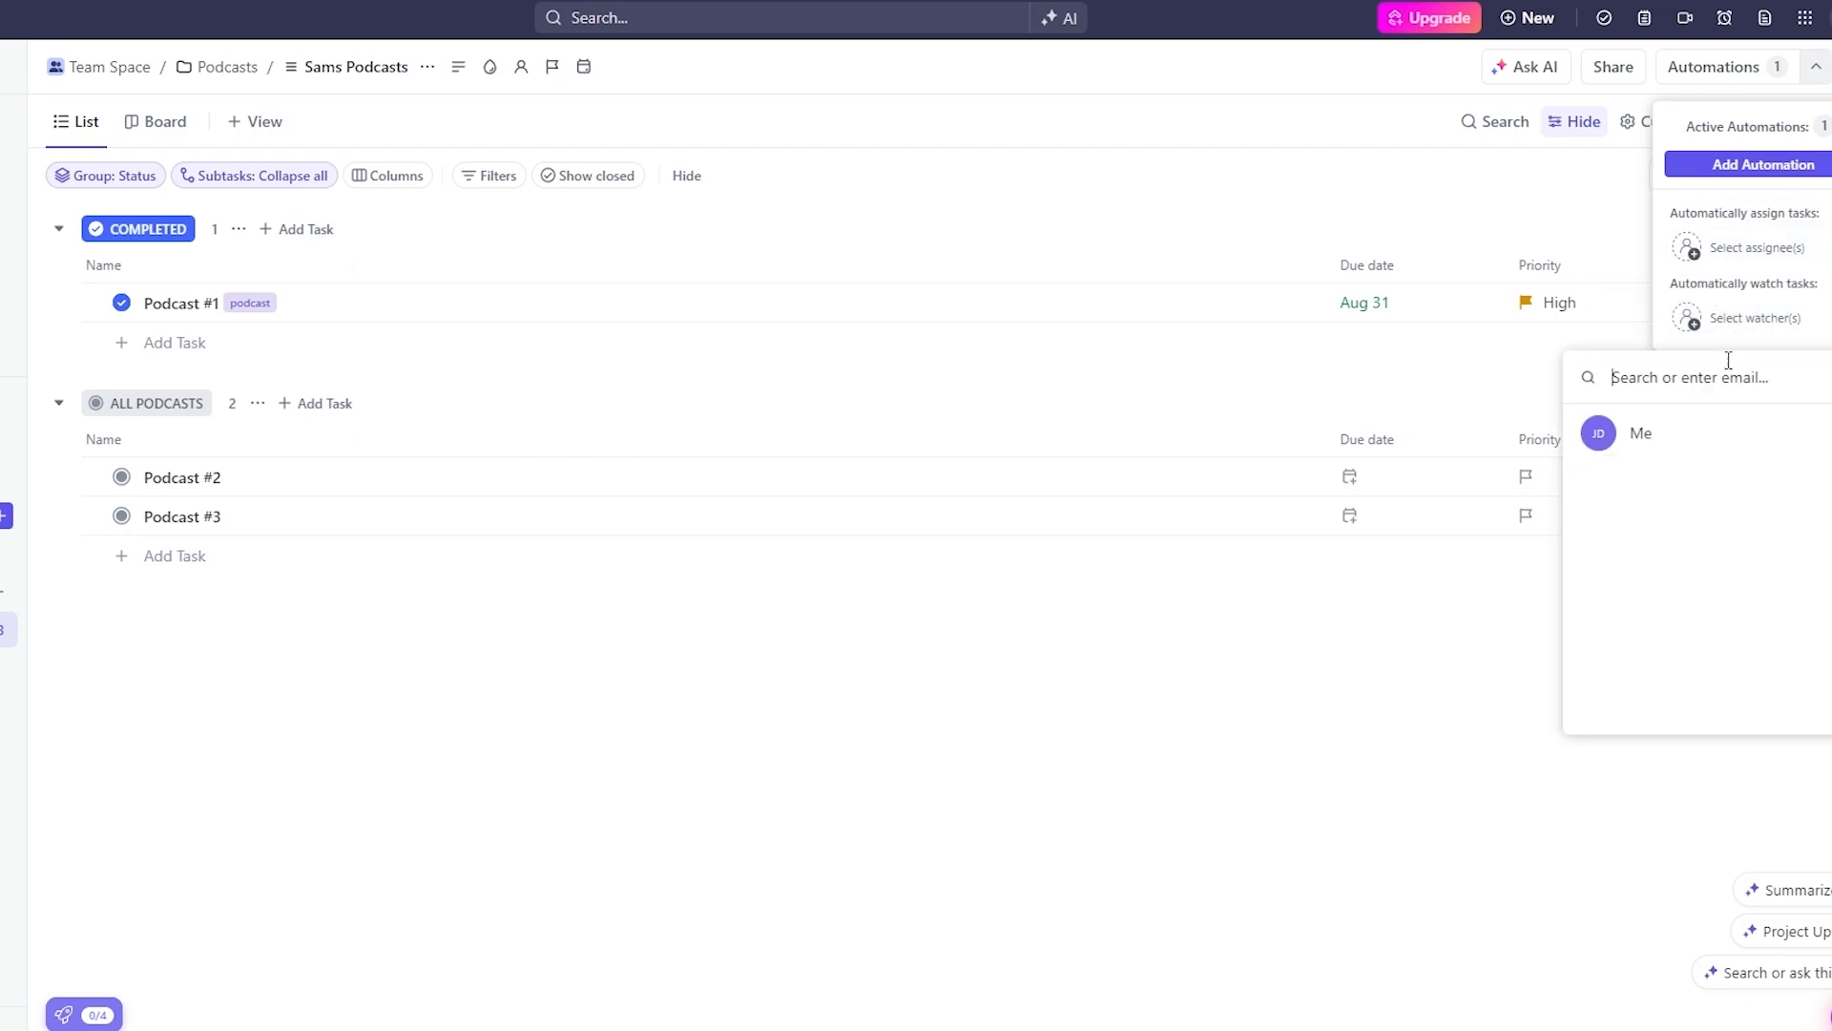
pyautogui.click(1698, 435)
pyautogui.click(1809, 264)
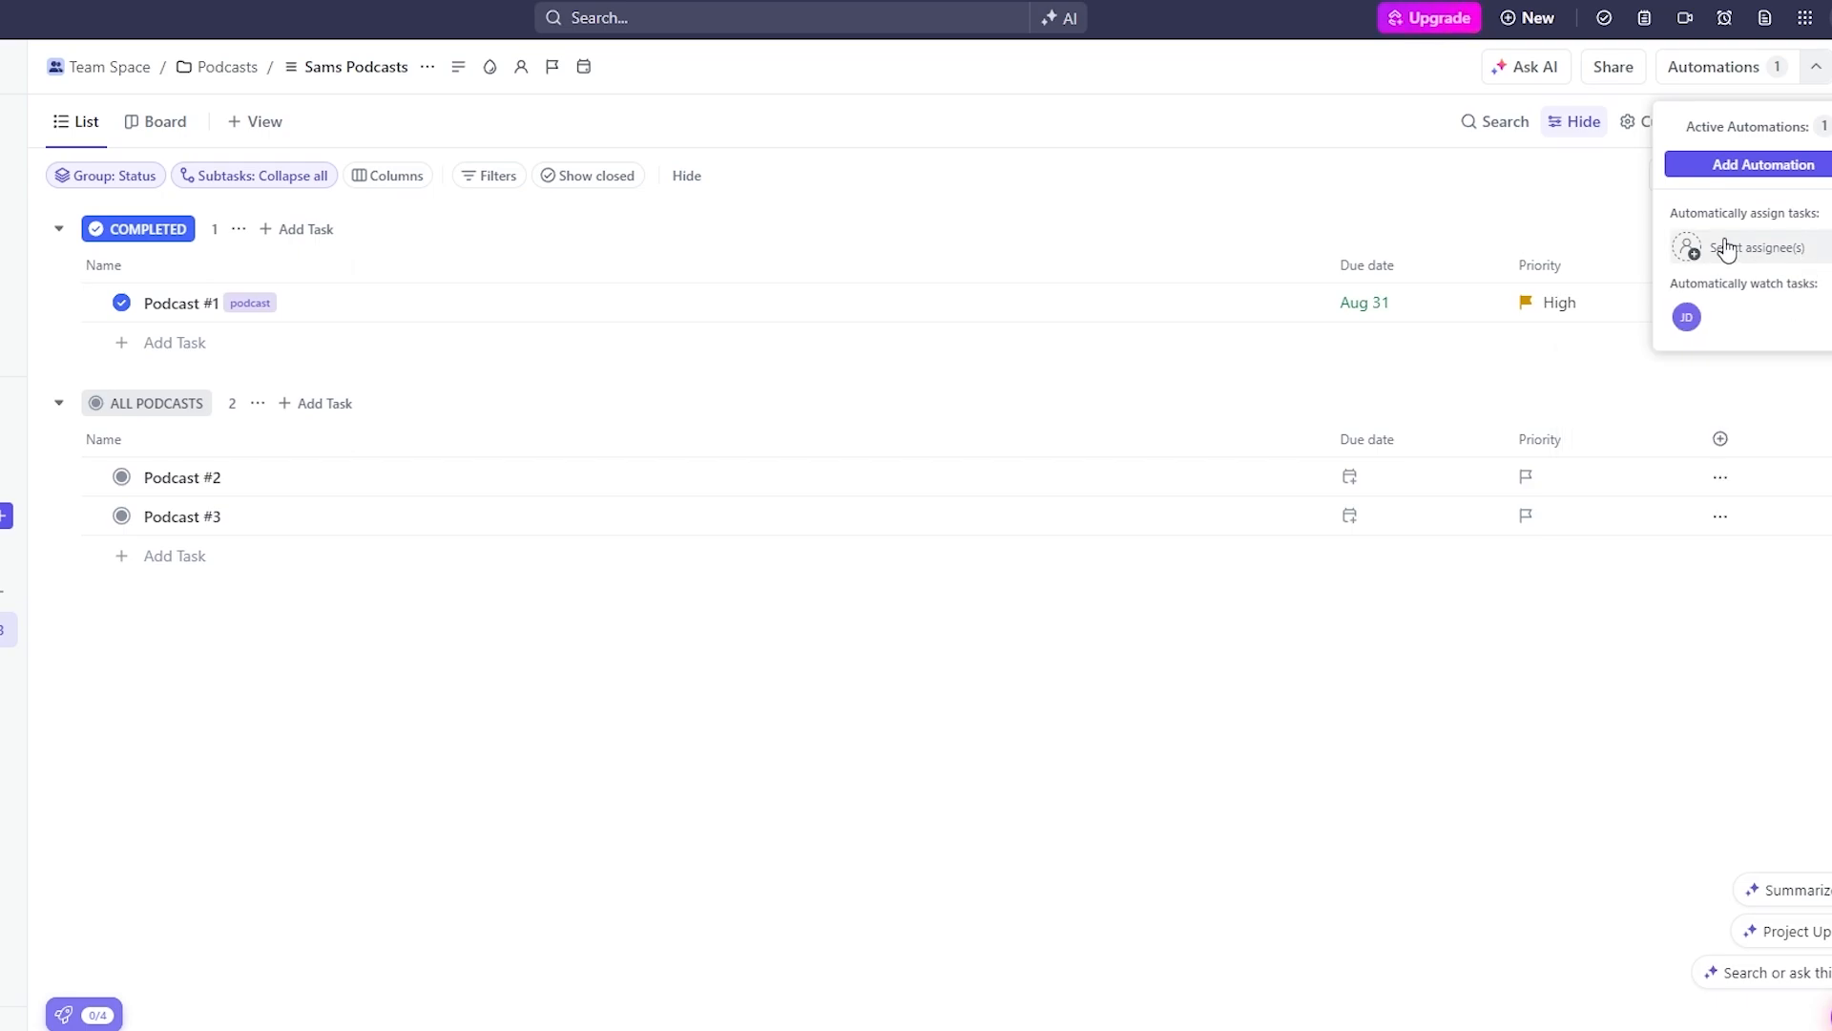
# View the people available for automatic task assignment in the Sams Podcasts list and close the choices without selecting anyone
pyautogui.moveTo(1715, 214); pyautogui.dragTo(1773, 225)
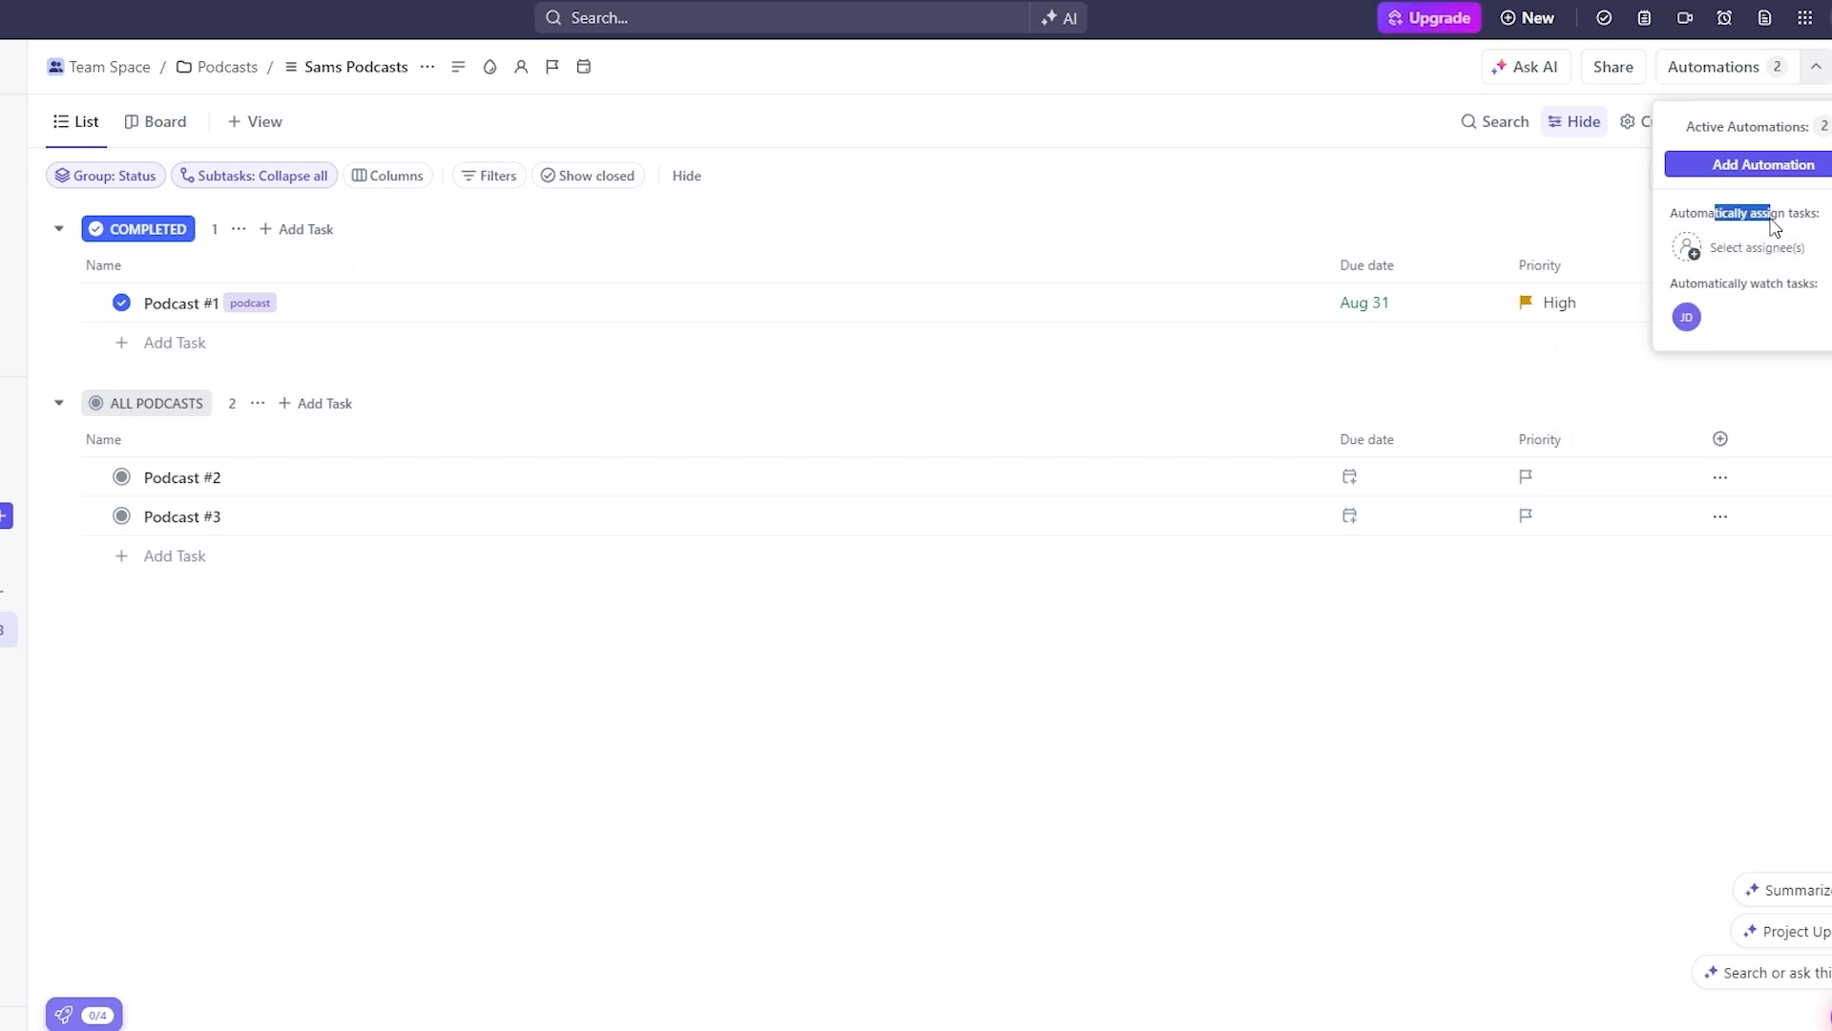
pyautogui.click(1750, 254)
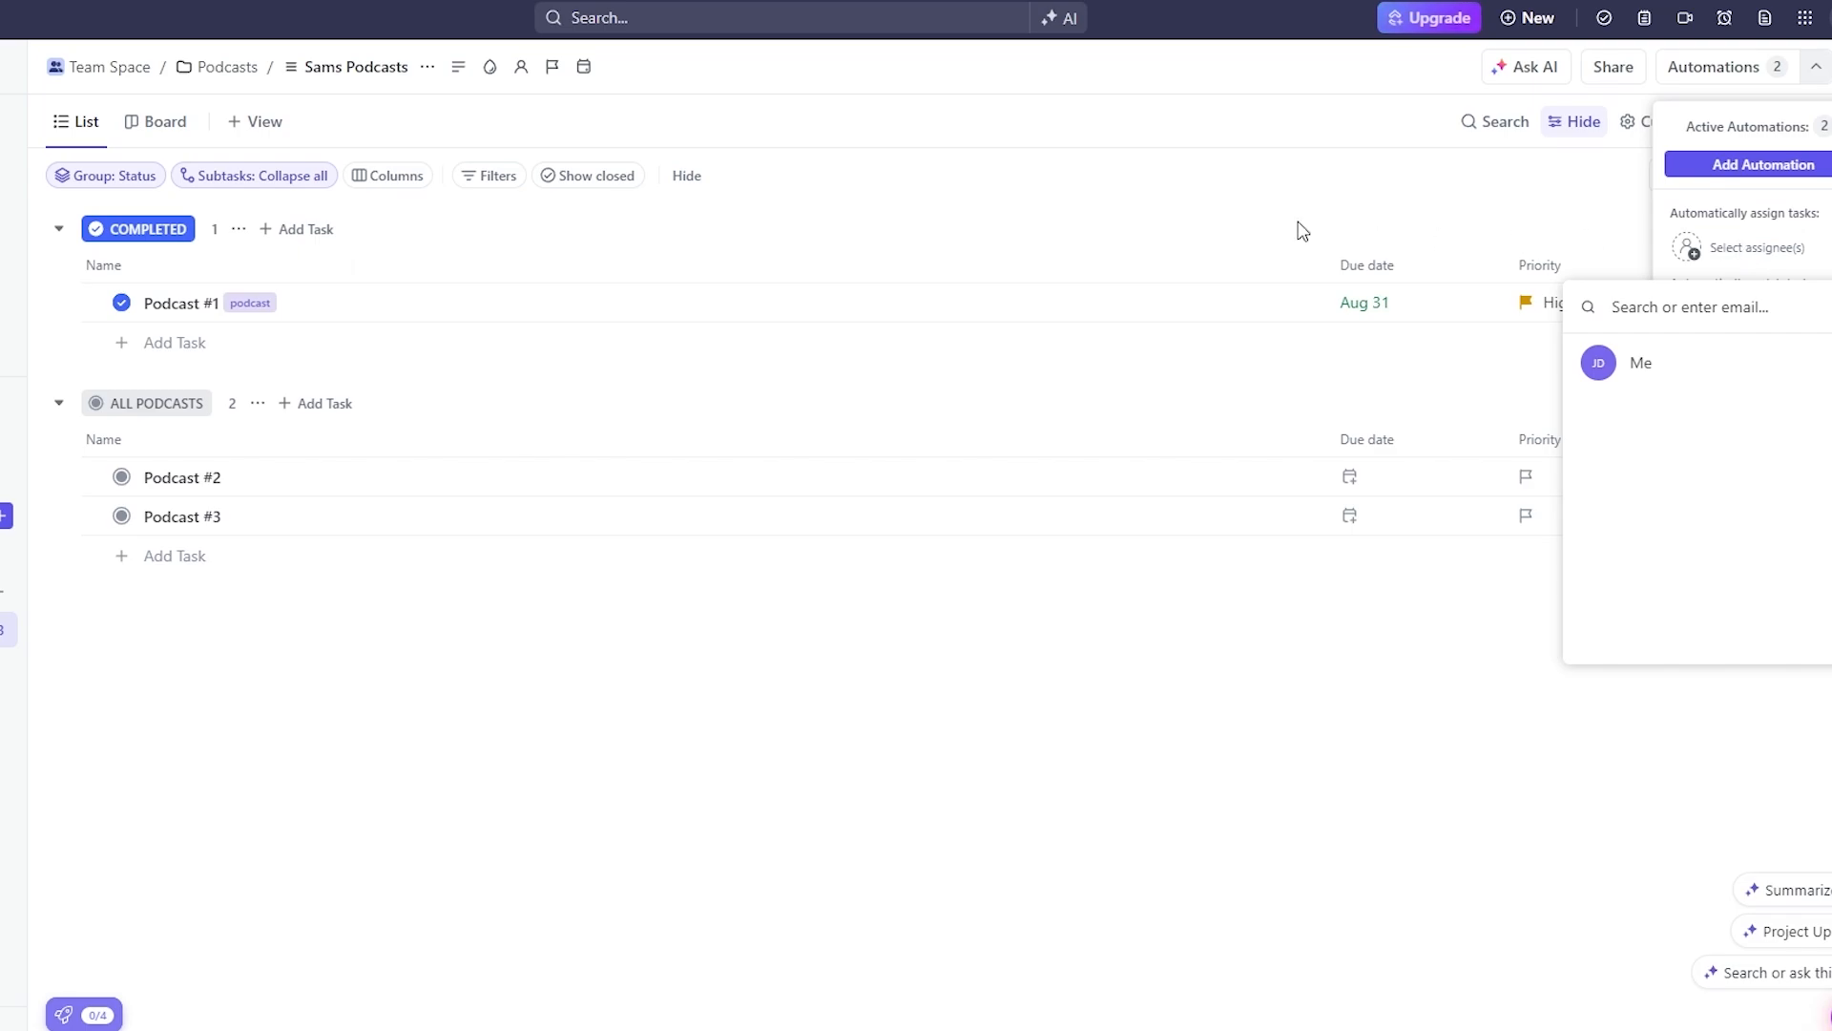
pyautogui.click(1154, 204)
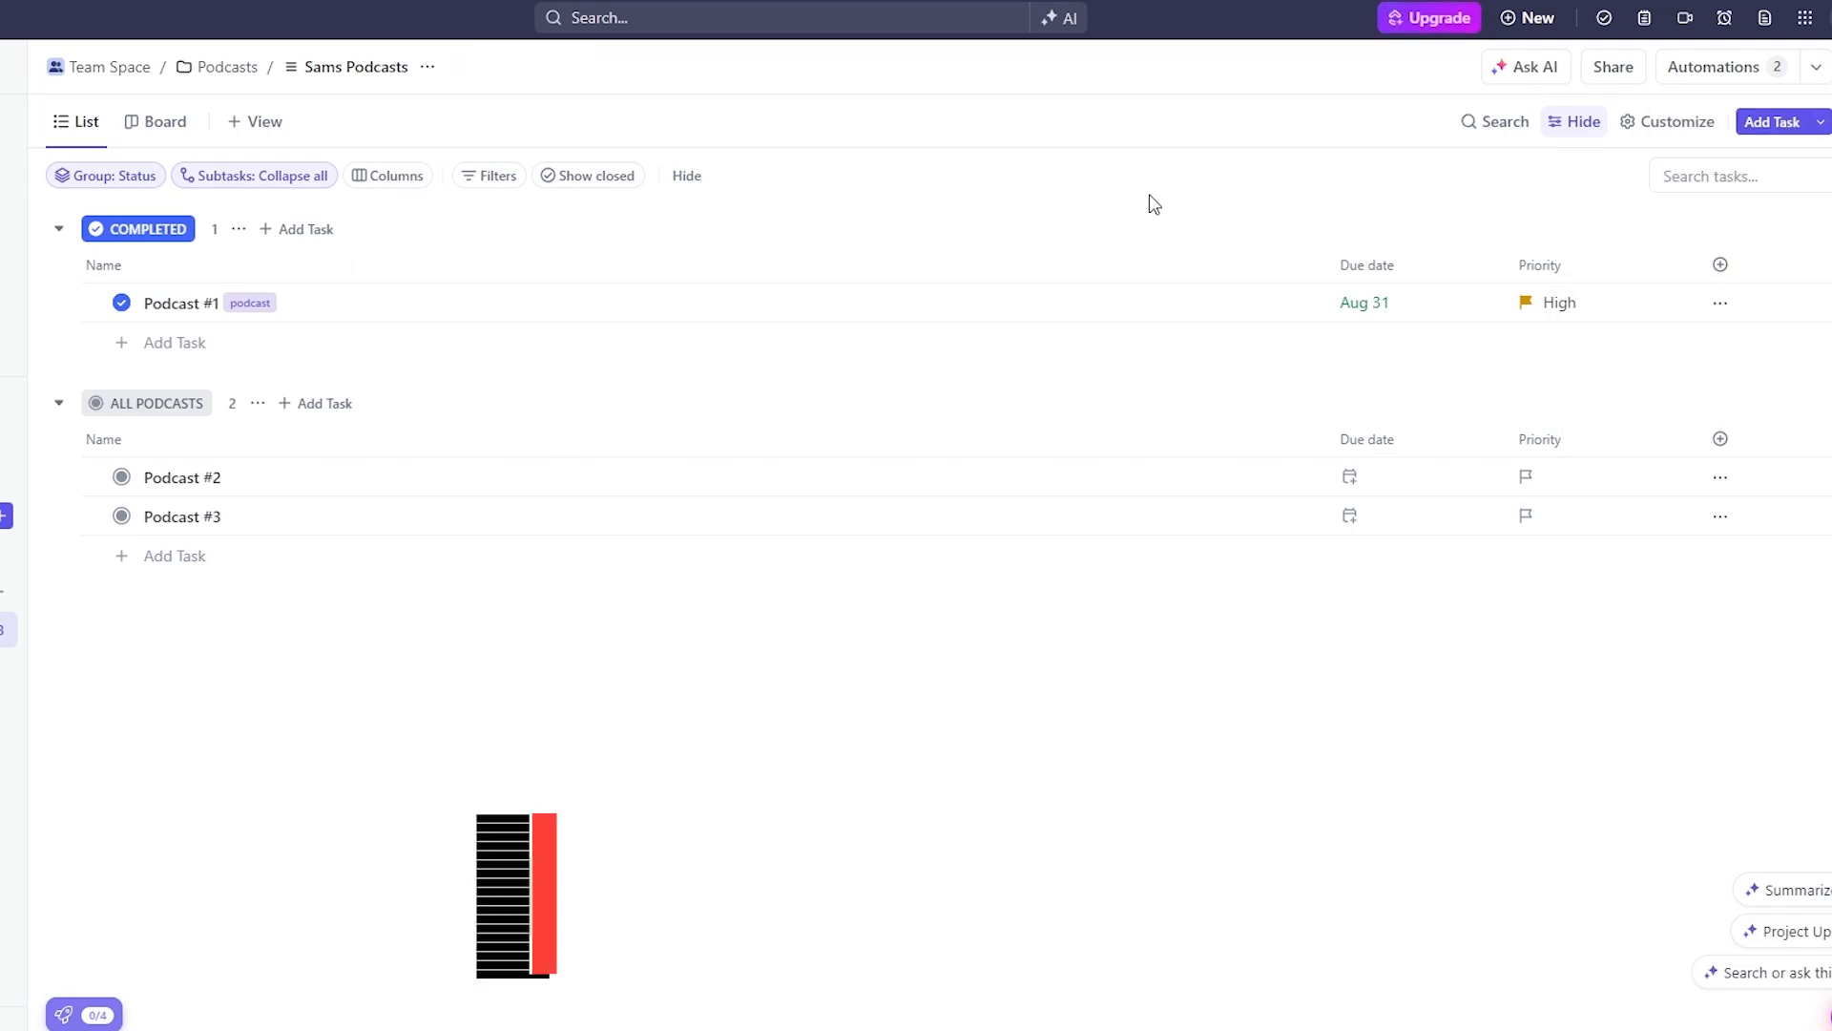